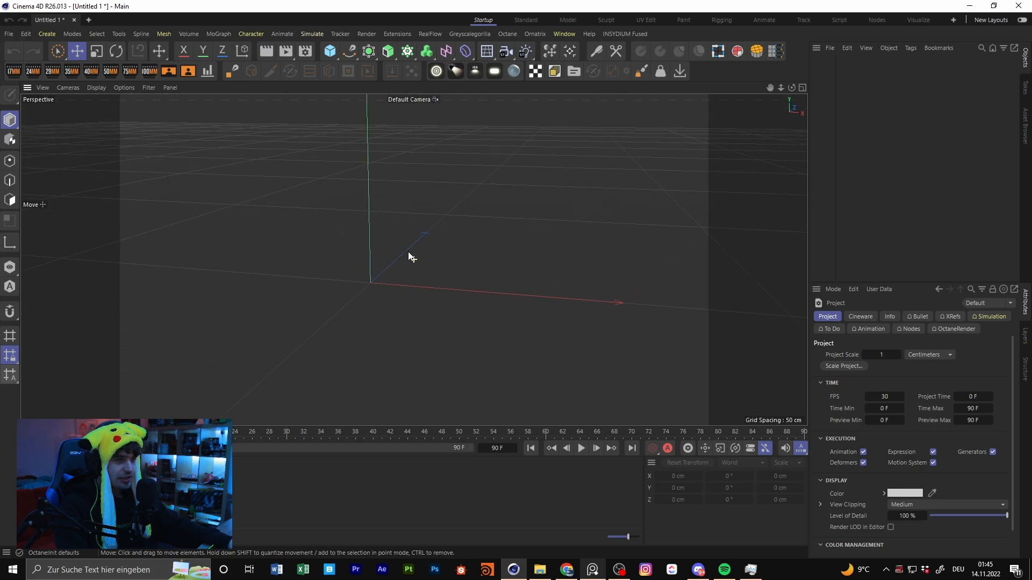
pyautogui.click(330, 48)
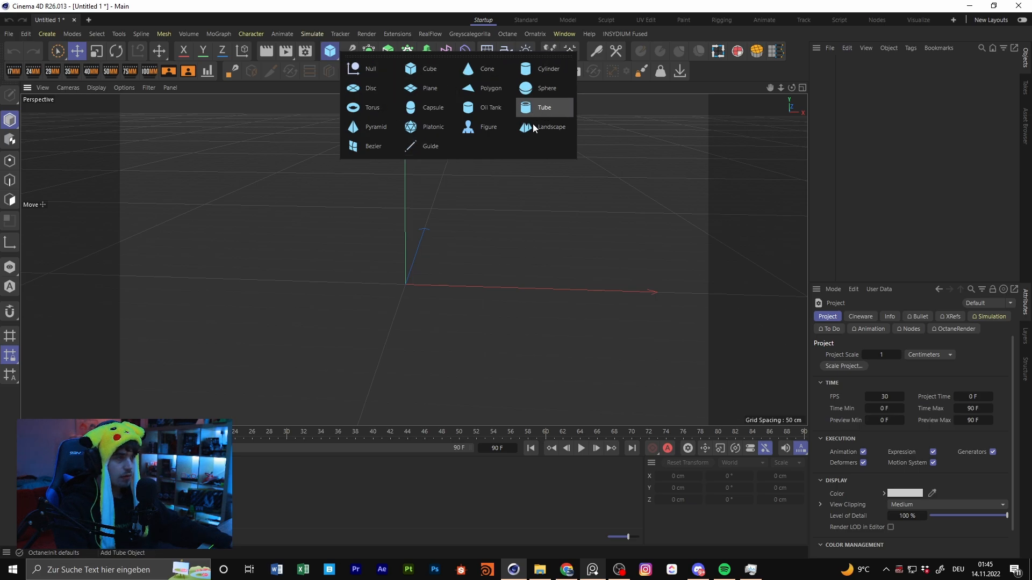
pyautogui.click(896, 152)
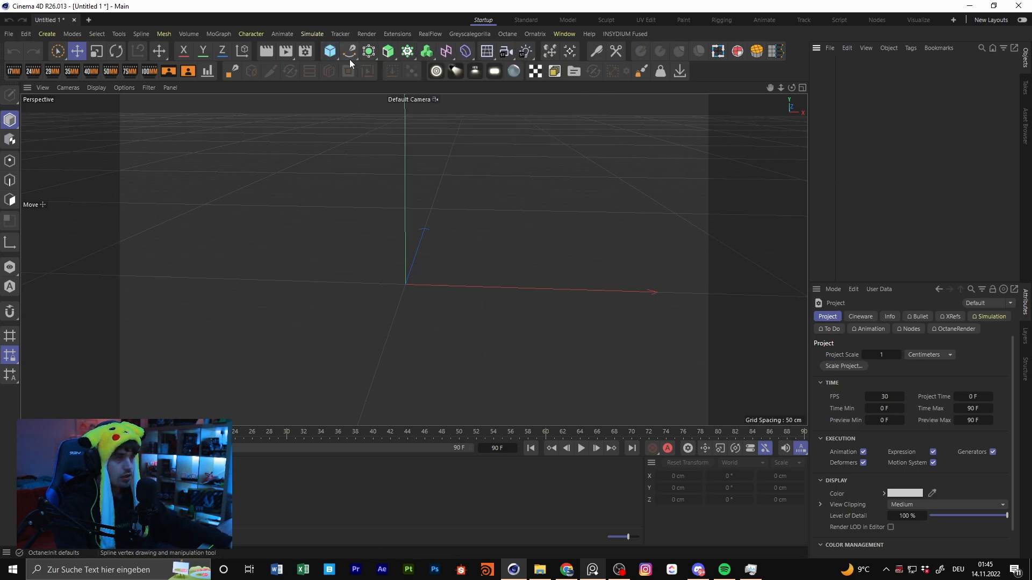
pyautogui.click(331, 56)
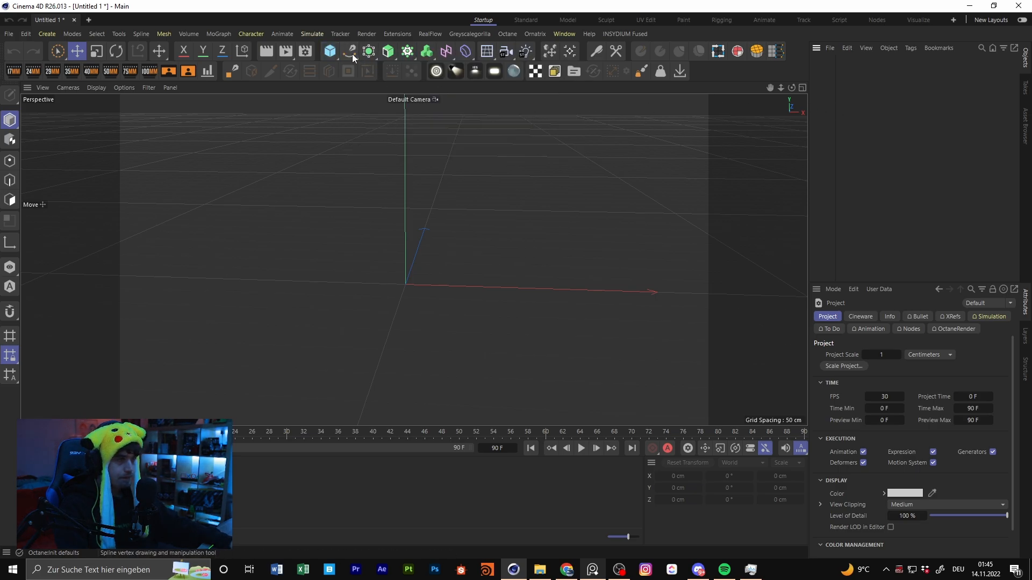
pyautogui.click(353, 54)
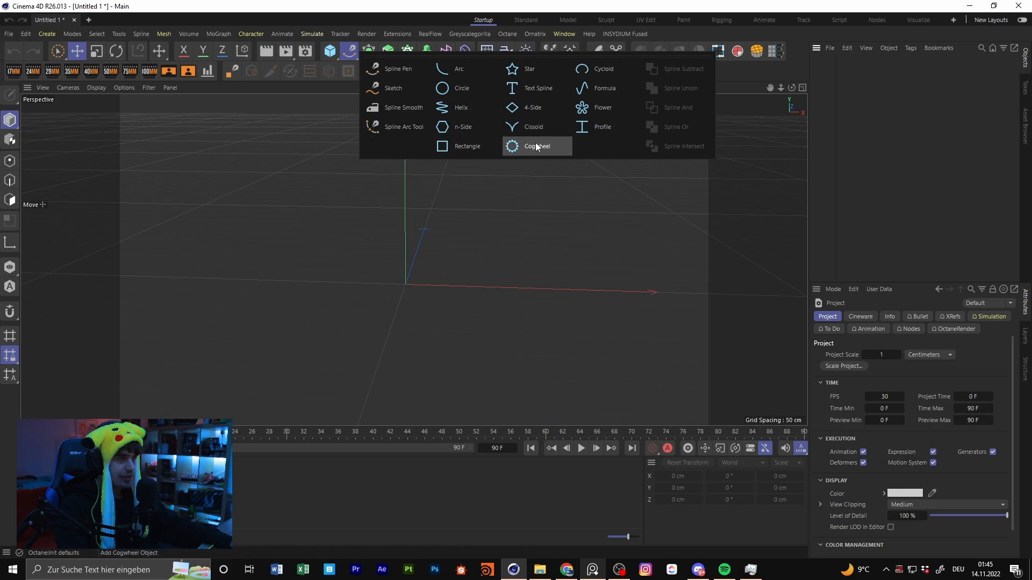
pyautogui.click(369, 52)
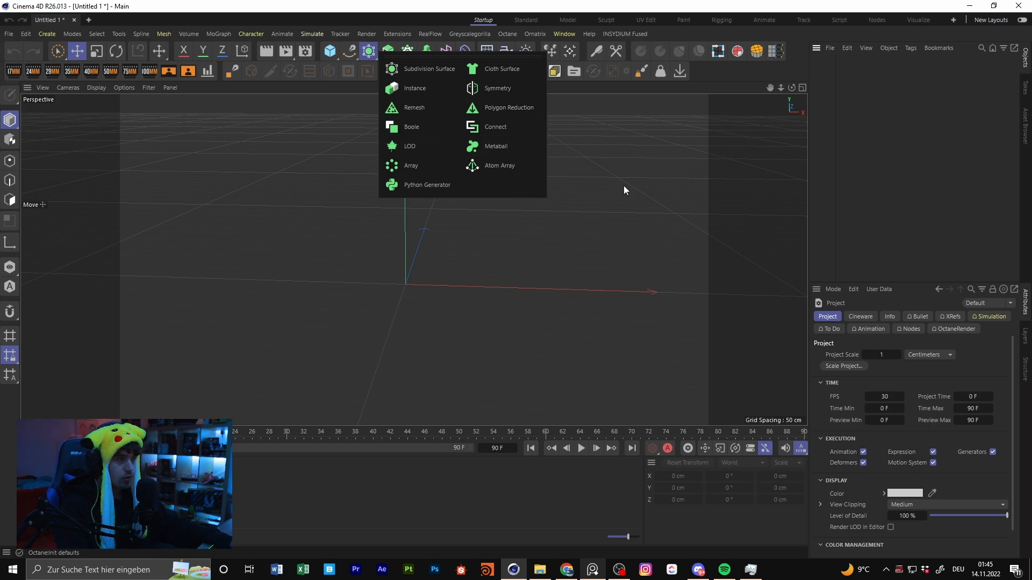
pyautogui.click(864, 144)
pyautogui.keyDown('alt'); pyautogui.moveTo(365, 168); pyautogui.dragTo(383, 147, button='middle'); pyautogui.keyUp('alt')
pyautogui.keyDown('alt'); pyautogui.moveTo(383, 147); pyautogui.dragTo(397, 237); pyautogui.keyUp('alt')
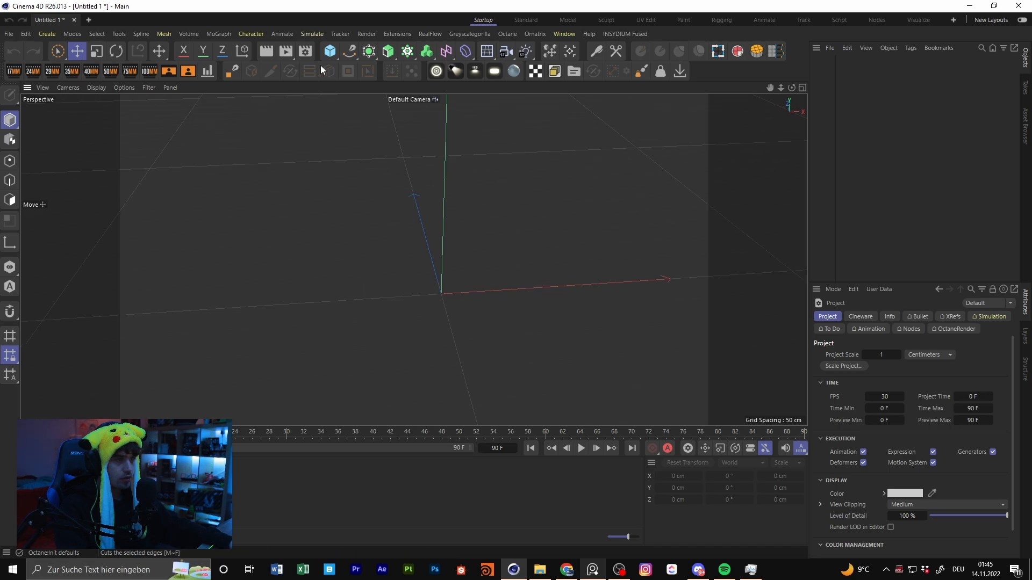
pyautogui.click(330, 53)
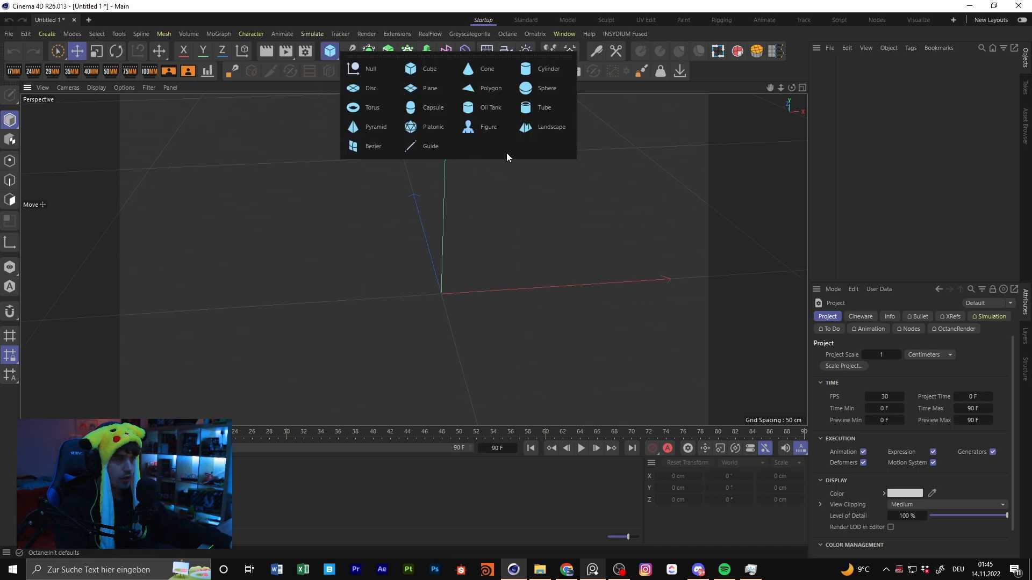
pyautogui.click(330, 52)
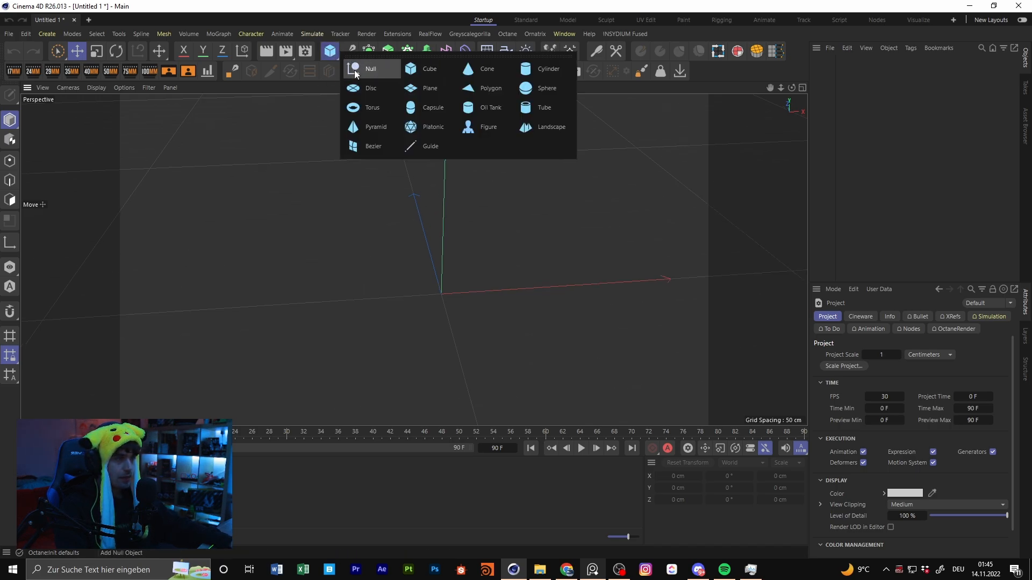
pyautogui.click(333, 53)
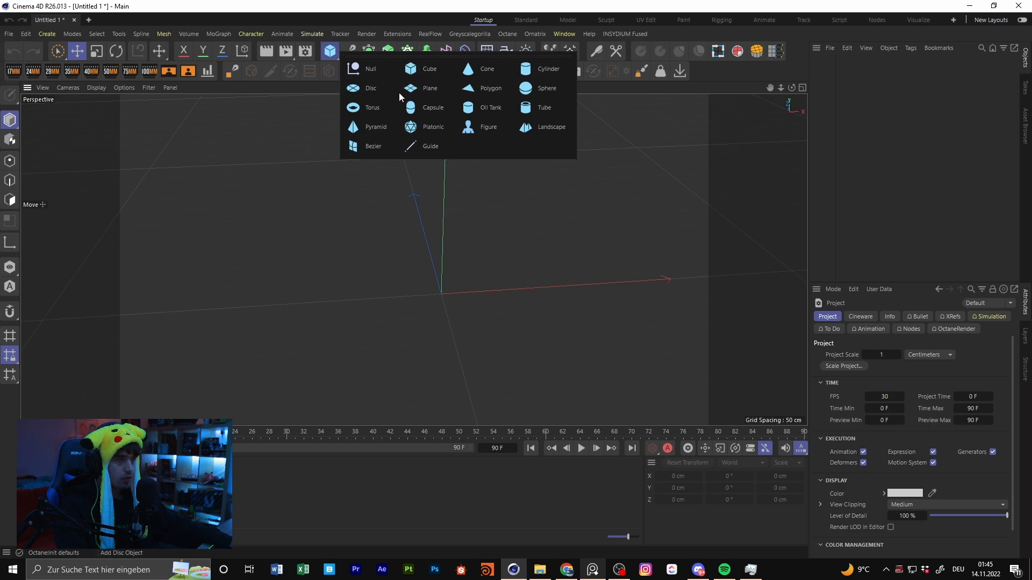
pyautogui.click(331, 52)
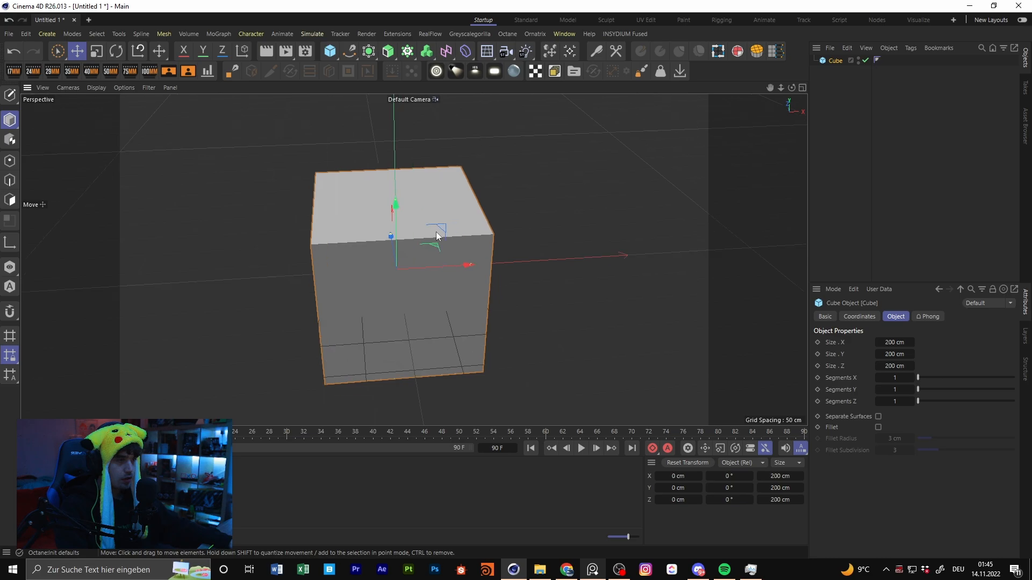
pyautogui.moveTo(811, 56); pyautogui.dragTo(811, 55)
pyautogui.press('Delete')
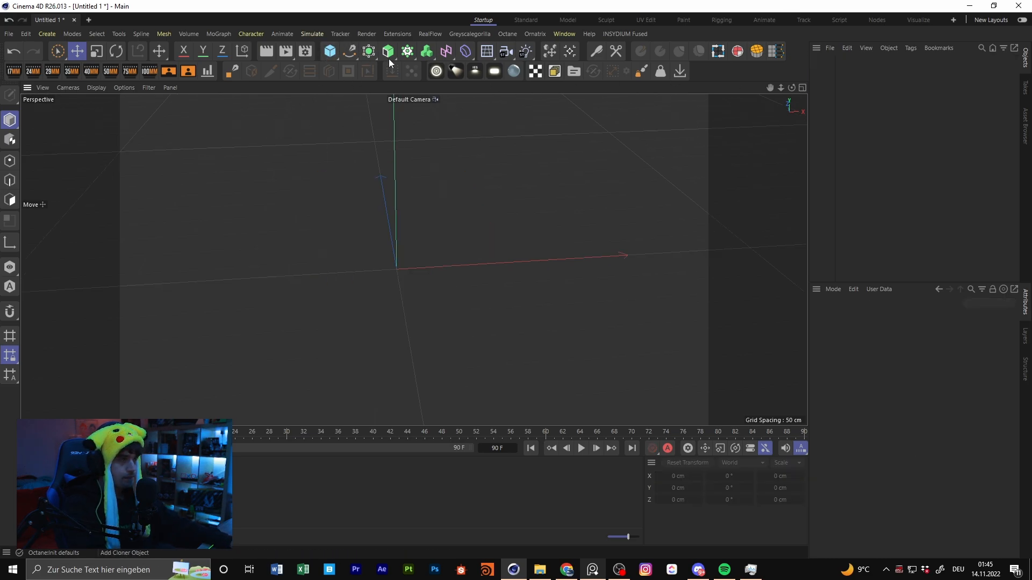
# Step: Add a cube primitive to the empty scene and duplicate it in place
pyautogui.moveTo(331, 53); pyautogui.dragTo(428, 72)
pyautogui.click(831, 119)
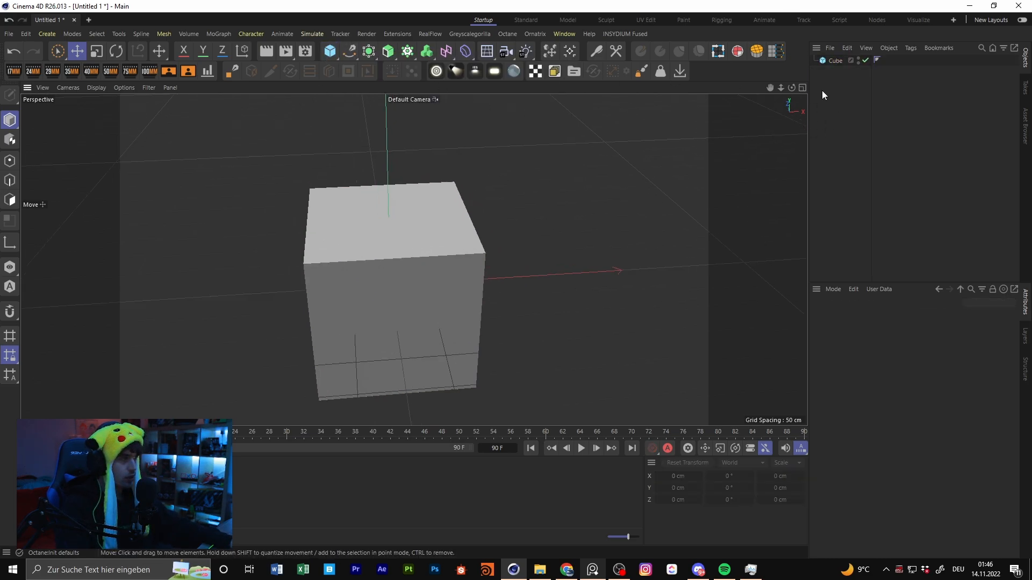
pyautogui.click(831, 62)
pyautogui.hotkey('ctrl', 'c')
pyautogui.hotkey('ctrl', 'v')
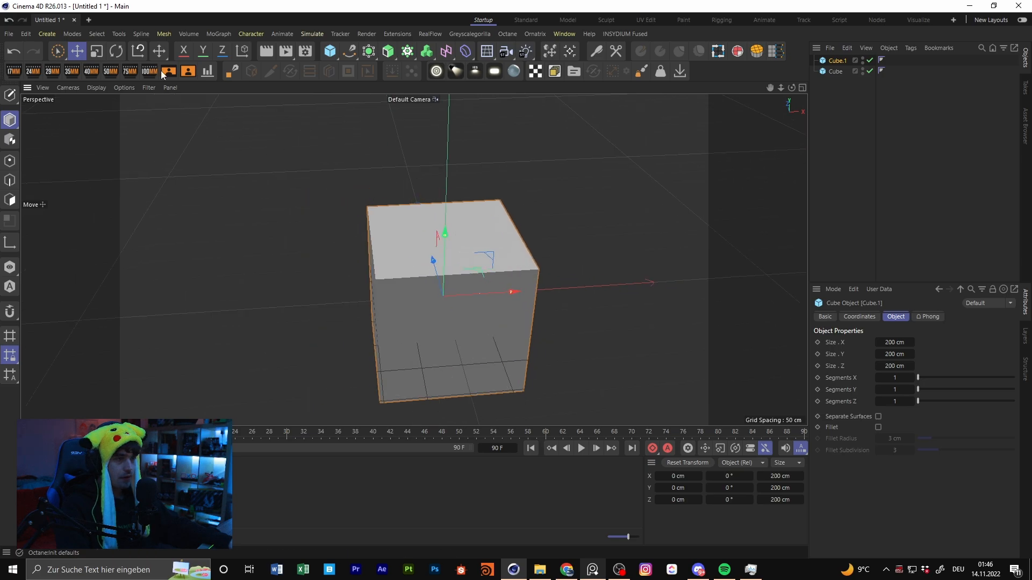
# Step: Scale the duplicate cube uniformly to about 134.6 cm and raise it to about 124.8 cm on Y
pyautogui.click(97, 51)
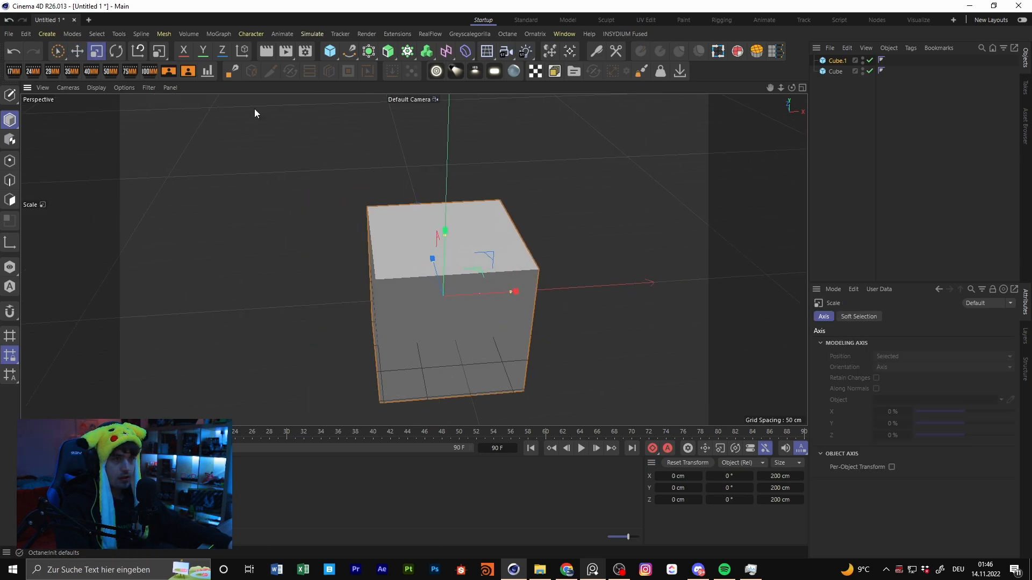
pyautogui.moveTo(260, 114); pyautogui.dragTo(183, 114)
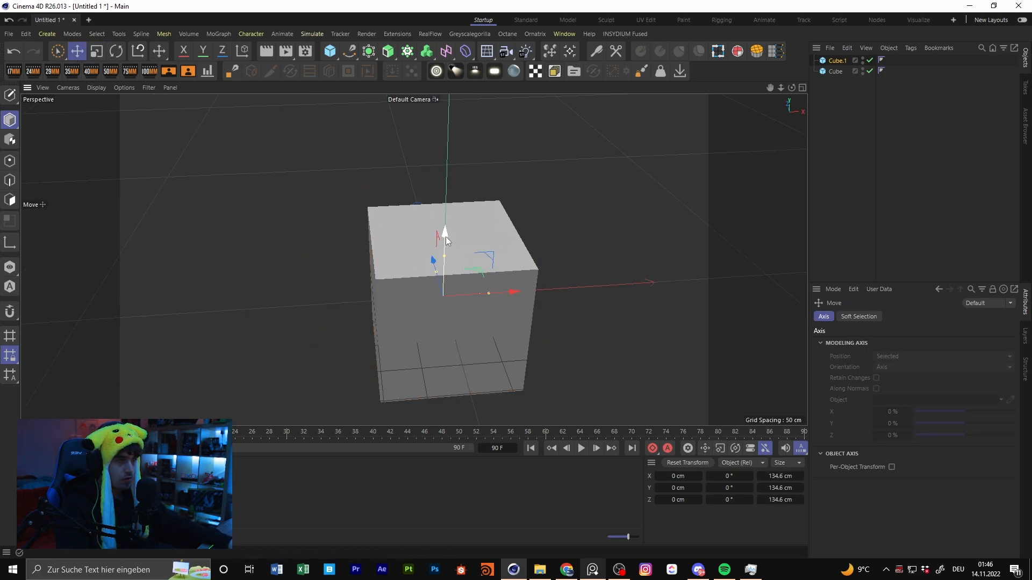
pyautogui.moveTo(446, 237); pyautogui.dragTo(446, 159)
# Step: Create a Symmetry object and place the original 200 cm cube inside it
pyautogui.moveTo(369, 52); pyautogui.dragTo(515, 75)
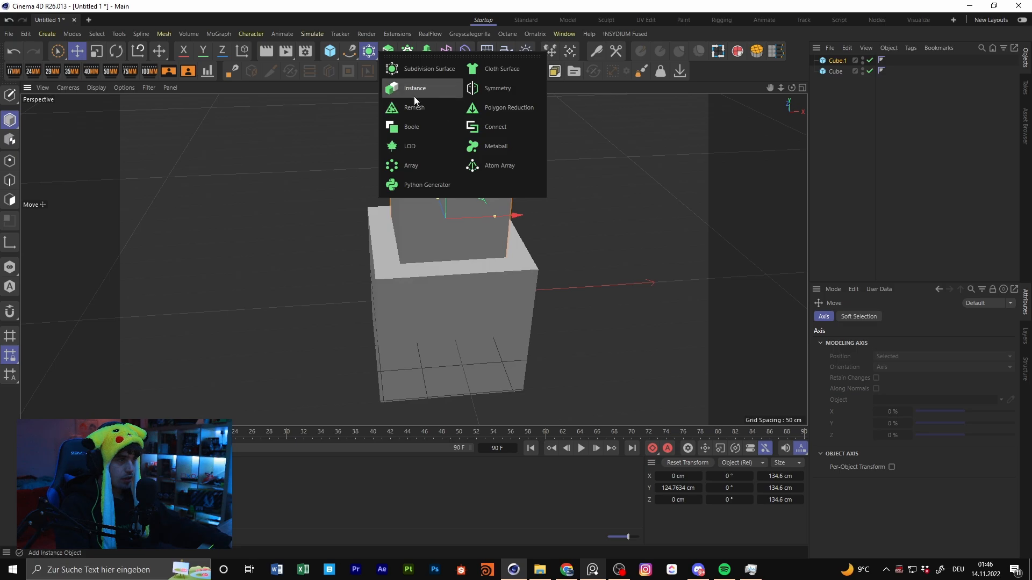
pyautogui.click(511, 87)
pyautogui.click(880, 117)
pyautogui.moveTo(842, 61); pyautogui.dragTo(842, 61)
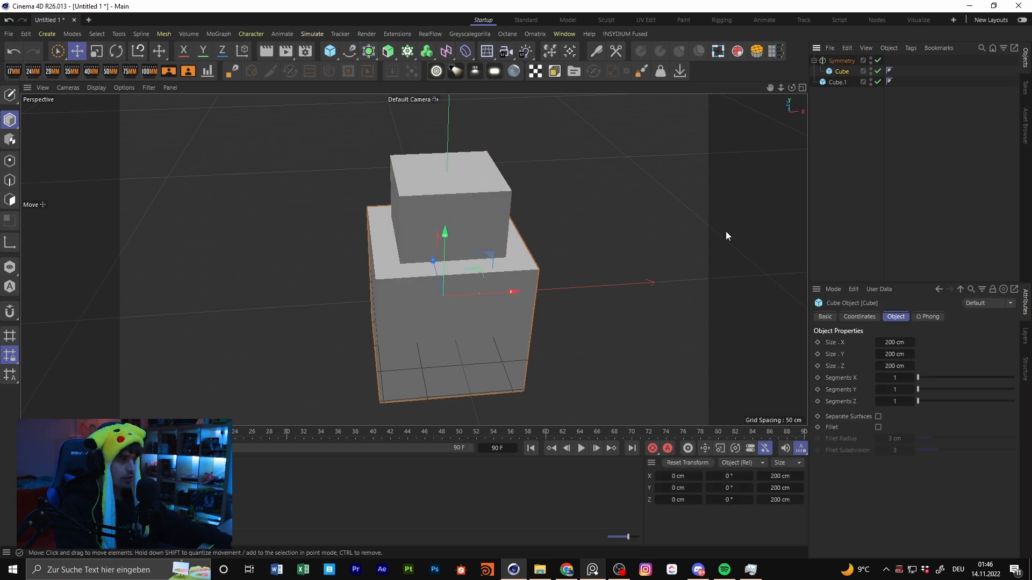
# Step: Move the cube inside the Symmetry object along X, ending at about 120 cm from the mirror plane
pyautogui.keyDown('alt'); pyautogui.moveTo(630, 250); pyautogui.dragTo(602, 240, button='middle'); pyautogui.keyUp('alt')
pyautogui.moveTo(462, 284); pyautogui.dragTo(601, 252)
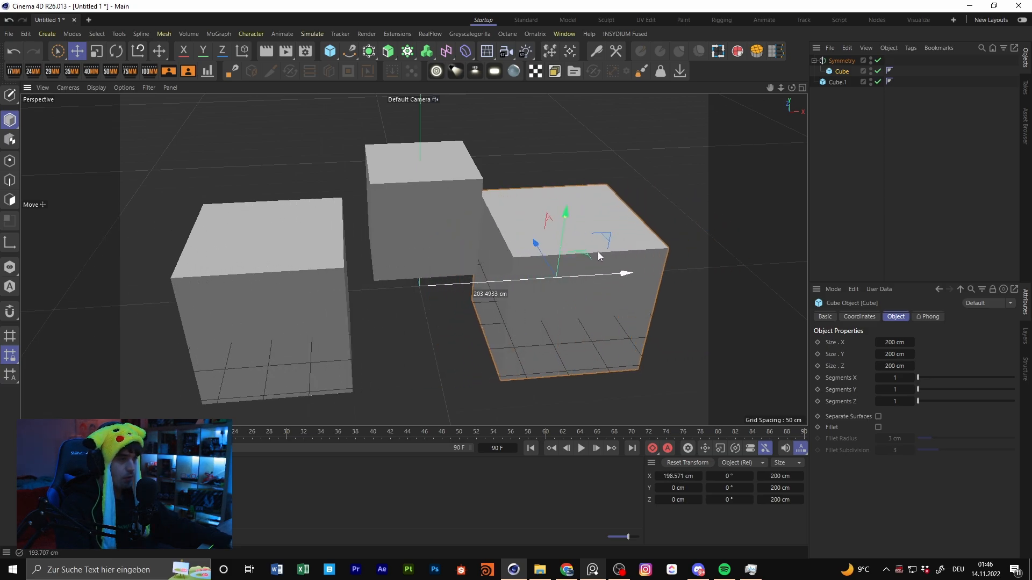
pyautogui.moveTo(467, 287)
pyautogui.keyDown('alt'); pyautogui.mouseDown()
pyautogui.moveTo(434, 271)
pyautogui.moveTo(452, 277)
pyautogui.mouseUp(); pyautogui.keyUp('alt')
pyautogui.moveTo(586, 249); pyautogui.dragTo(564, 262)
pyautogui.keyDown('alt'); pyautogui.moveTo(411, 286); pyautogui.dragTo(440, 250); pyautogui.keyUp('alt')
pyautogui.scroll(3, 436, 242)
pyautogui.scroll(5, 437, 241)
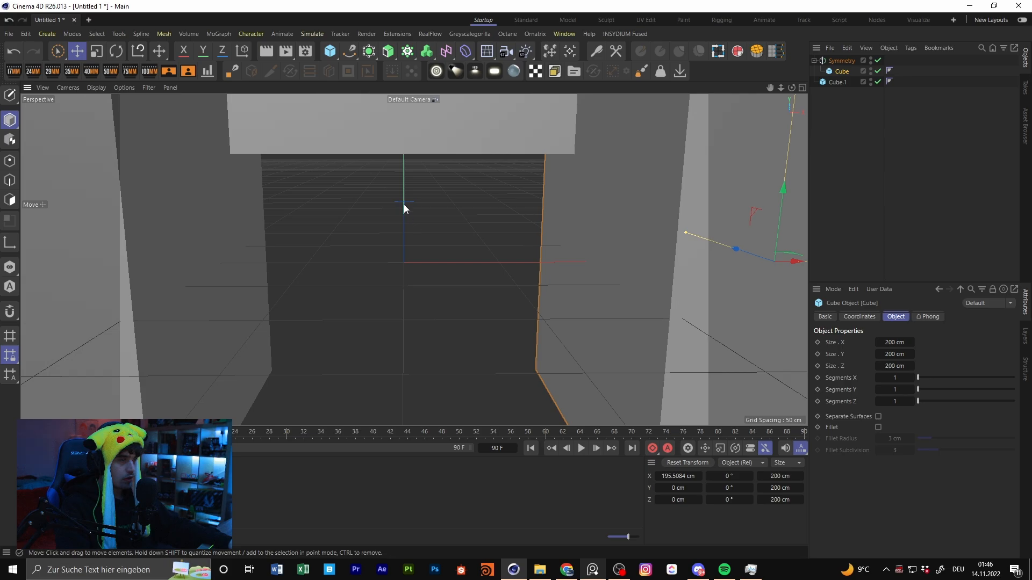
pyautogui.scroll(-6, 419, 237)
pyautogui.moveTo(589, 231); pyautogui.dragTo(538, 232)
pyautogui.click(840, 61)
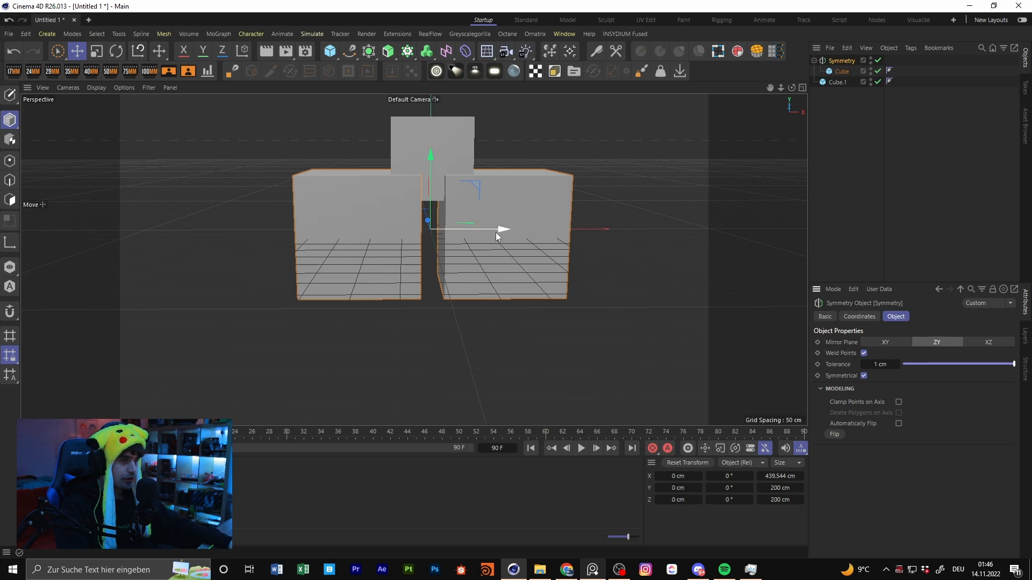
pyautogui.moveTo(496, 233); pyautogui.dragTo(507, 232)
pyautogui.hotkey('ctrl', 'z')
# Step: Switch the viewport display to shading with visible edge lines, keeping the cube inside the Symmetry object selected
pyautogui.click(882, 115)
pyautogui.click(841, 72)
pyautogui.scroll(2, 463, 238)
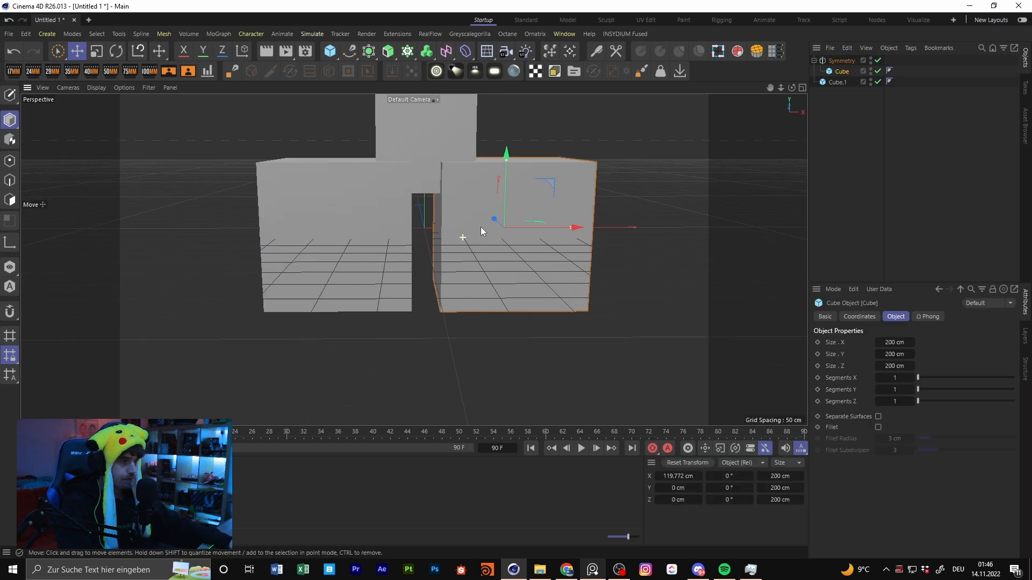
pyautogui.scroll(1, 481, 233)
pyautogui.click(97, 88)
pyautogui.click(116, 127)
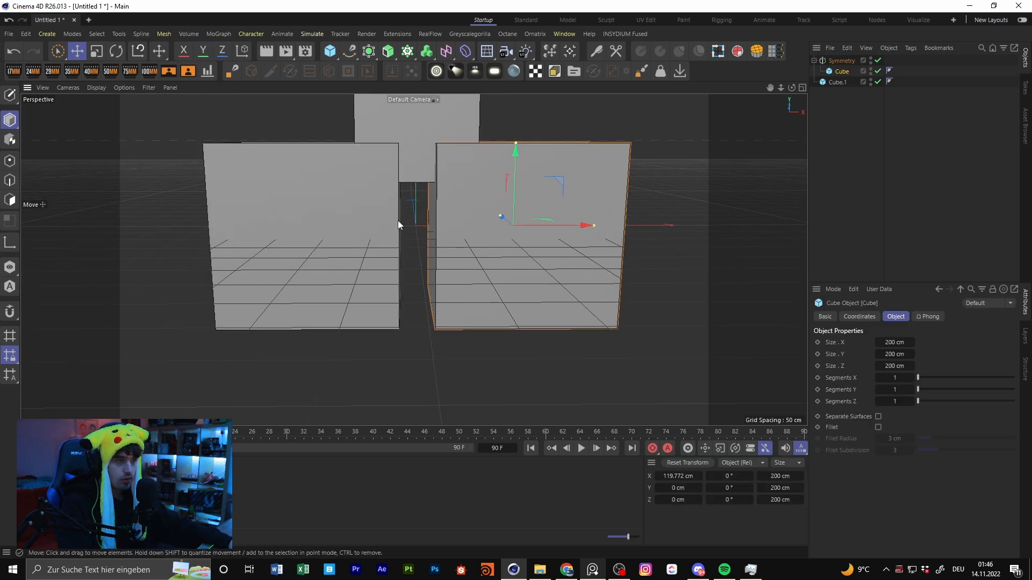
# Step: Move the large cube along X to about 100 cm, so the mirrored halves meet at the mirror plane
pyautogui.scroll(3, 398, 225)
pyautogui.moveTo(626, 234); pyautogui.dragTo(602, 227)
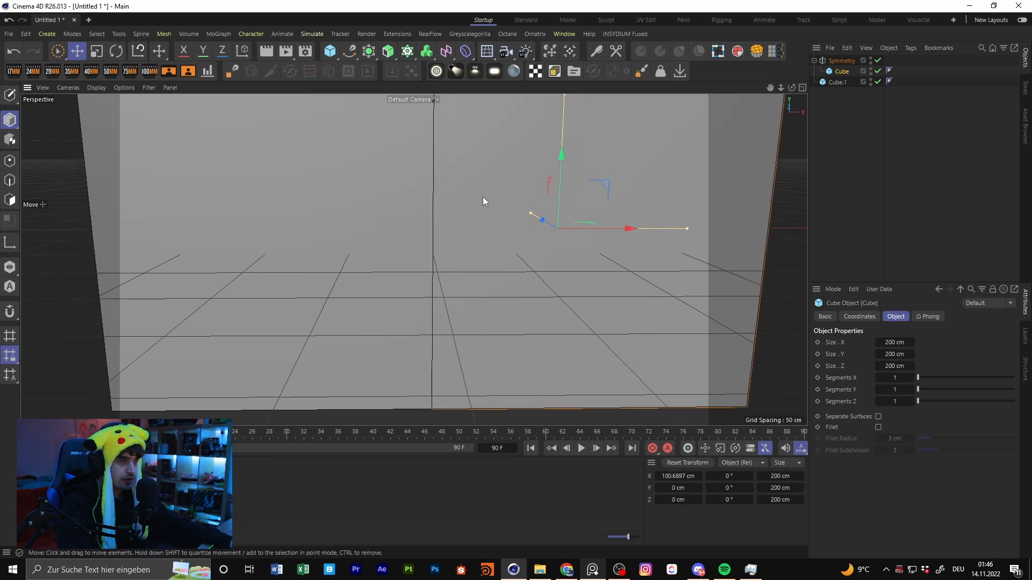
pyautogui.keyDown('alt'); pyautogui.moveTo(483, 197); pyautogui.dragTo(417, 168); pyautogui.keyUp('alt')
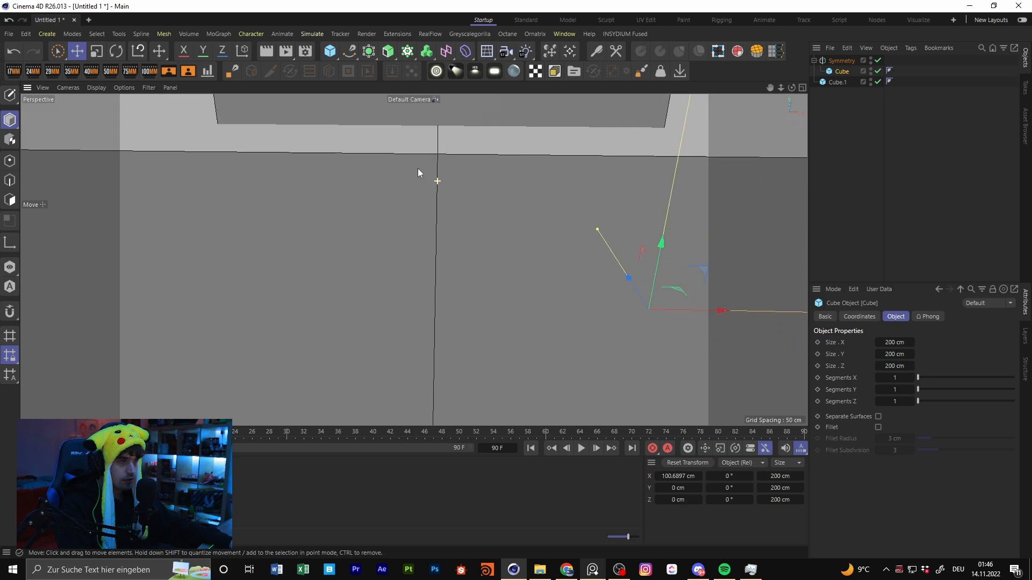
pyautogui.moveTo(682, 306)
pyautogui.mouseDown()
pyautogui.moveTo(666, 299)
pyautogui.moveTo(679, 300)
pyautogui.mouseUp()
# Step: Try a weld tolerance of 0 cm on the Symmetry object and restore it to 1 cm
pyautogui.click(836, 61)
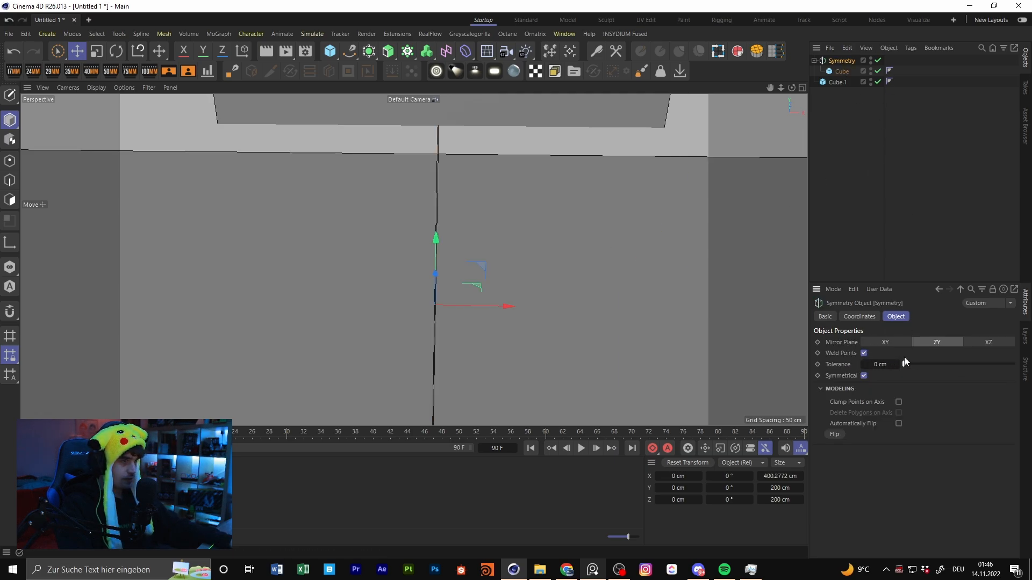
pyautogui.scroll(3, 448, 144)
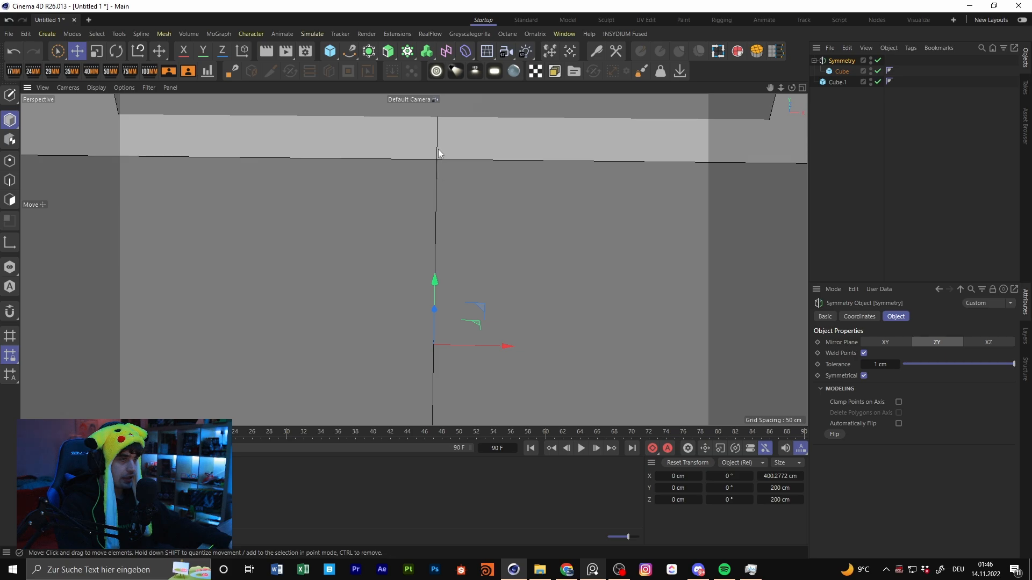
pyautogui.scroll(-2, 430, 172)
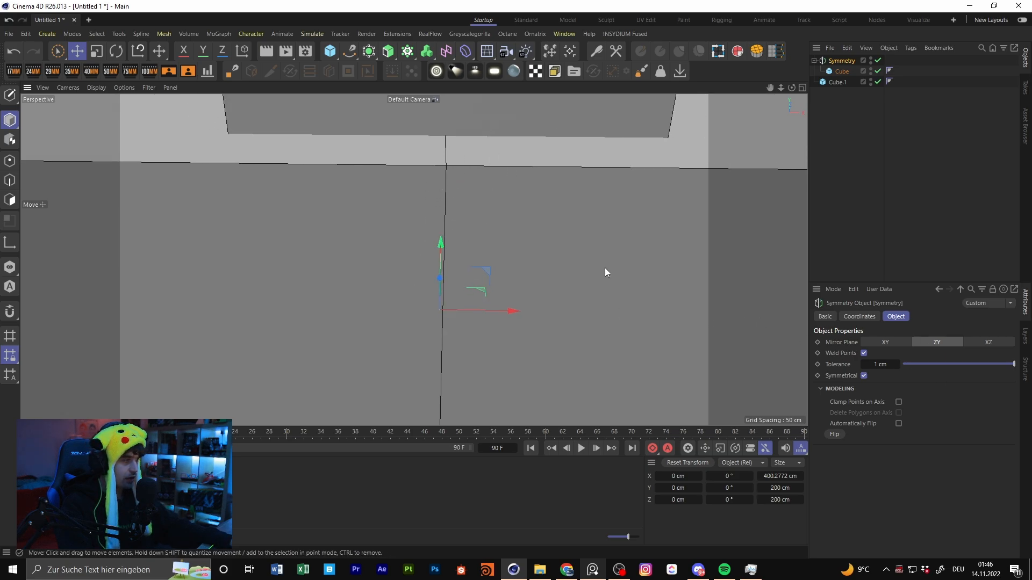
# Step: Set the Symmetry object's mirror plane to XZ and raise the object to about 24.4 cm on Y
pyautogui.click(988, 343)
pyautogui.scroll(2, 460, 251)
pyautogui.scroll(-5, 563, 251)
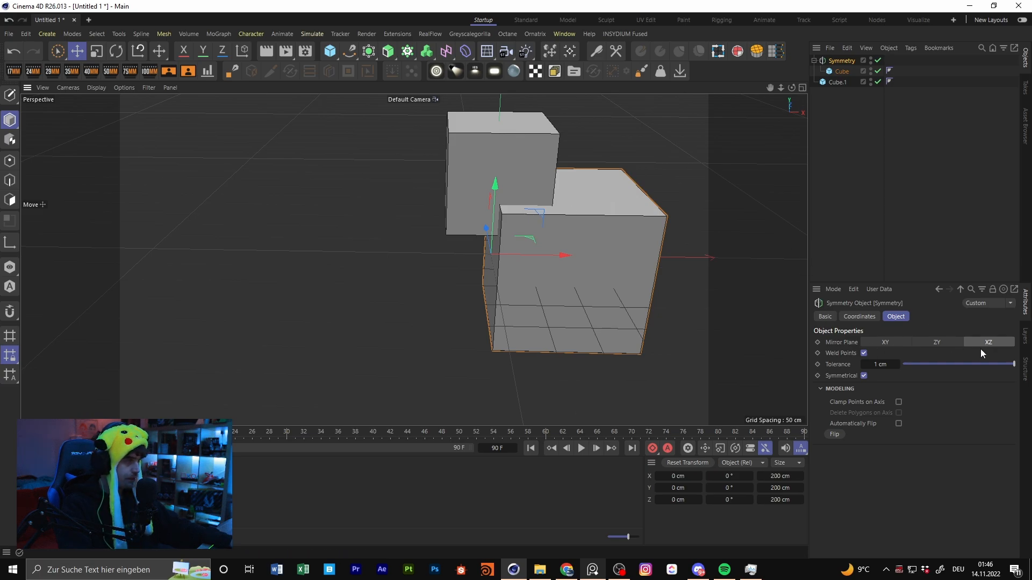
pyautogui.moveTo(500, 189)
pyautogui.mouseDown()
pyautogui.moveTo(502, 218)
pyautogui.moveTo(502, 172)
pyautogui.mouseUp()
pyautogui.scroll(-5, 485, 232)
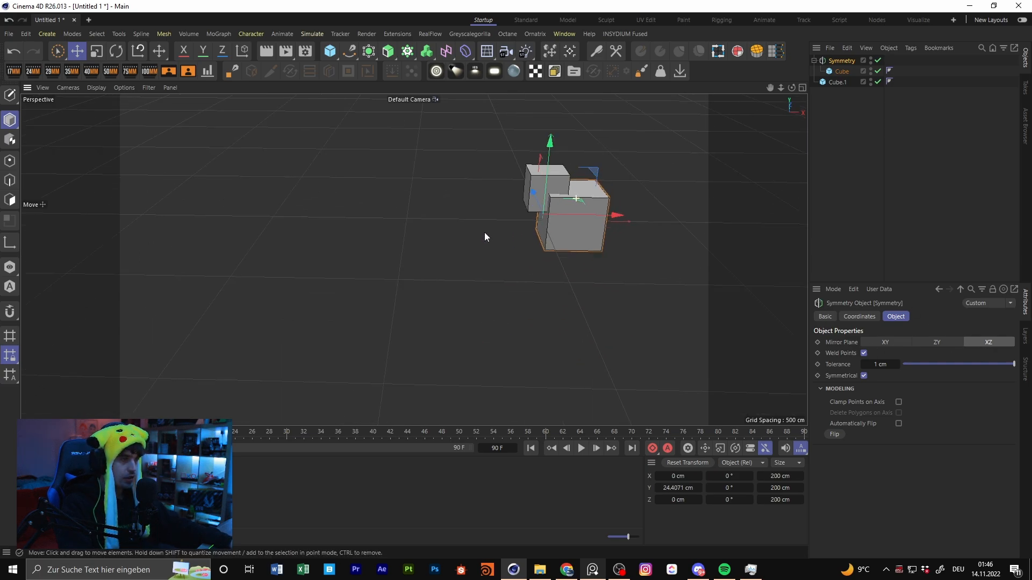
pyautogui.keyDown('alt'); pyautogui.moveTo(484, 232); pyautogui.dragTo(408, 302, button='middle'); pyautogui.keyUp('alt')
pyautogui.moveTo(409, 302); pyautogui.dragTo(377, 290)
pyautogui.hotkey('ctrl', 'z')
# Step: Try the XY mirror plane on the Symmetry object and switch it to ZY
pyautogui.click(927, 343)
pyautogui.click(895, 343)
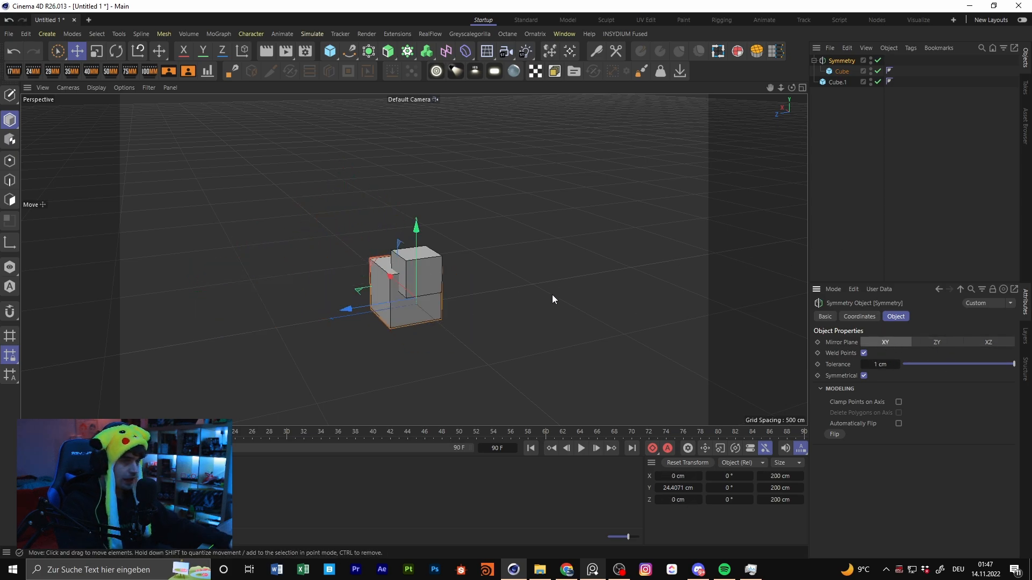
pyautogui.click(929, 343)
# Step: Move the cube inside the Symmetry object along X to about 368 cm, away from its mirrored copy
pyautogui.keyDown('alt'); pyautogui.moveTo(581, 321); pyautogui.dragTo(705, 325); pyautogui.keyUp('alt')
pyautogui.moveTo(387, 303); pyautogui.dragTo(277, 312)
pyautogui.hotkey('ctrl', 'z')
pyautogui.click(842, 71)
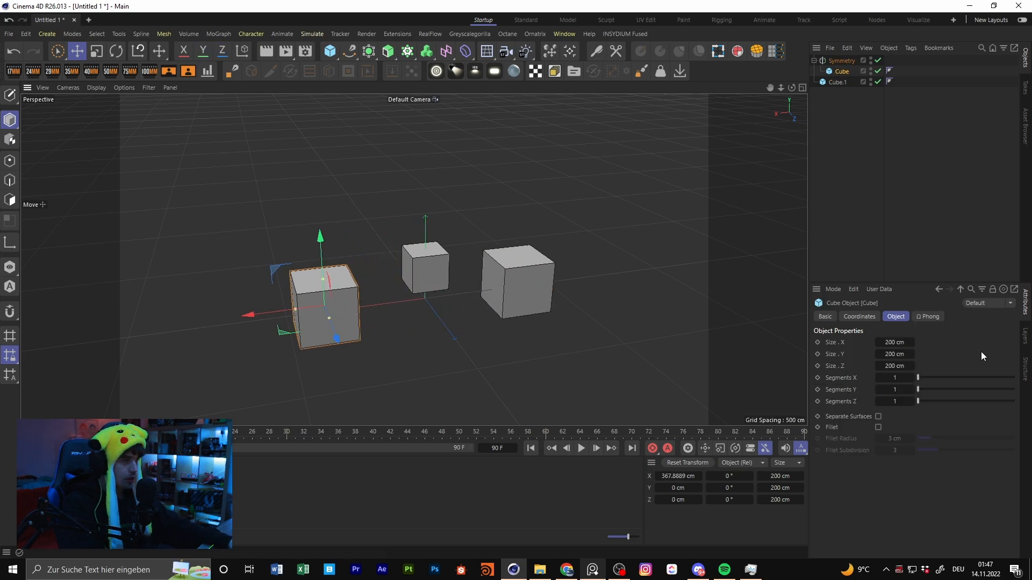
# Step: Set the mirror plane to XZ and move the cube inside Symmetry down to about X 209 cm, Y -149 cm
pyautogui.click(841, 61)
pyautogui.click(988, 343)
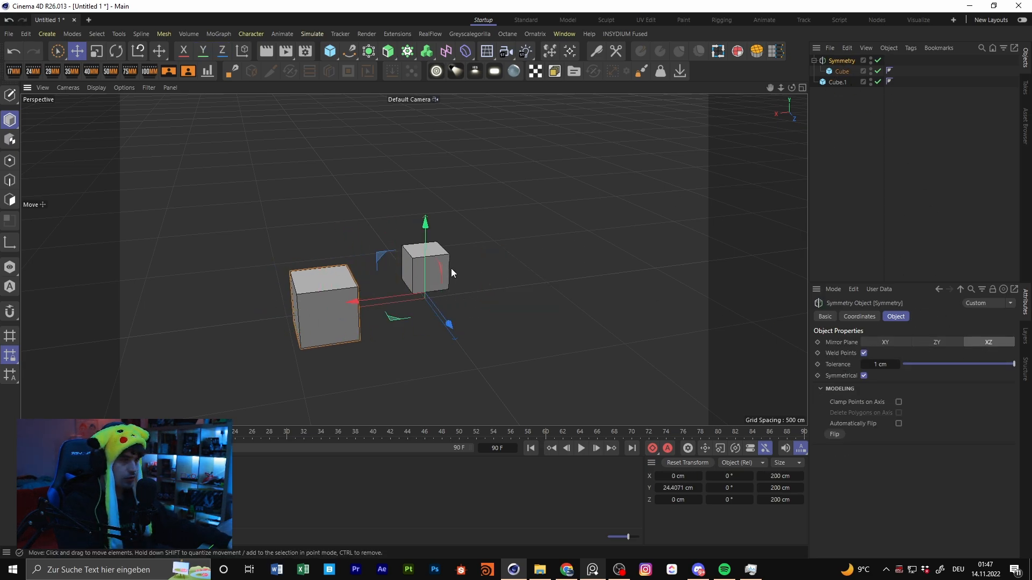
pyautogui.keyDown('alt'); pyautogui.moveTo(452, 273); pyautogui.dragTo(716, 232); pyautogui.keyUp('alt')
pyautogui.click(846, 73)
pyautogui.moveTo(638, 301); pyautogui.dragTo(600, 344)
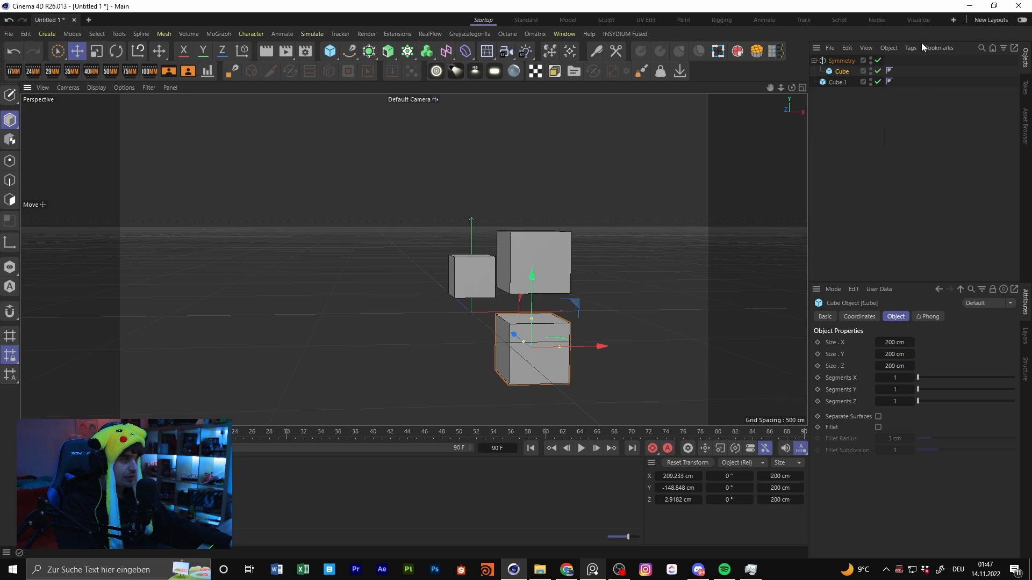
# Step: Set the mirror plane to XY and move the cube inside Symmetry to about X 401 cm, Y 59 cm
pyautogui.click(841, 61)
pyautogui.click(885, 342)
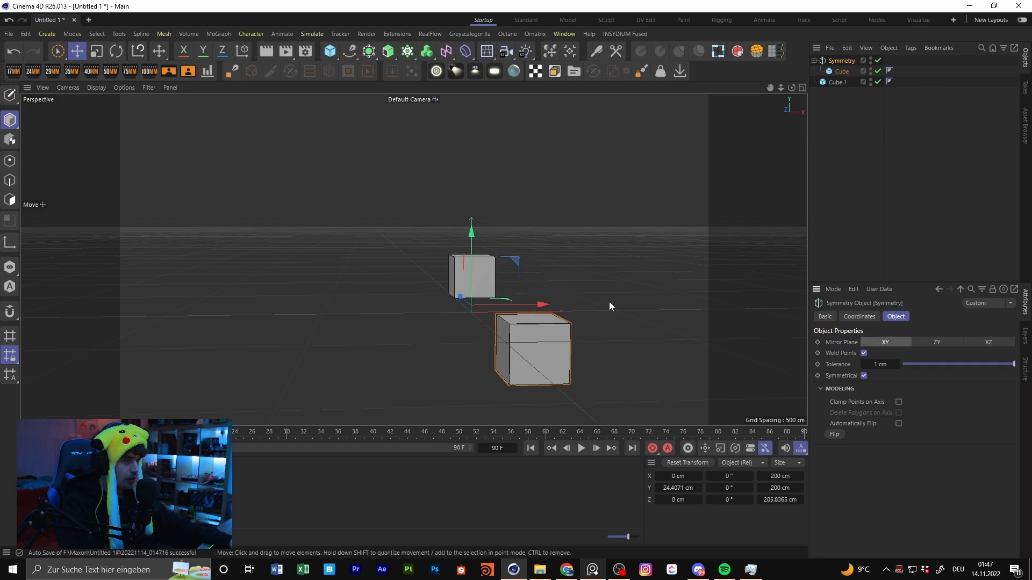
pyautogui.click(841, 71)
pyautogui.moveTo(625, 285); pyautogui.dragTo(678, 223)
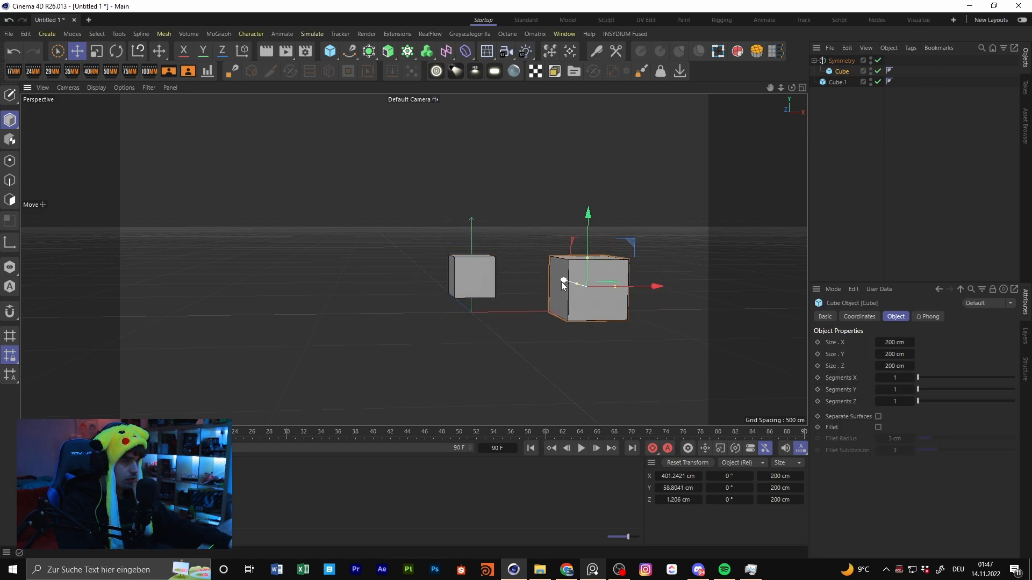
# Step: Move the cube inside Symmetry along Z to about -170 cm, and delete the Symmetry object together with its cube
pyautogui.moveTo(561, 283); pyautogui.dragTo(610, 299)
pyautogui.keyDown('alt'); pyautogui.moveTo(618, 299); pyautogui.dragTo(583, 287, button='middle'); pyautogui.keyUp('alt')
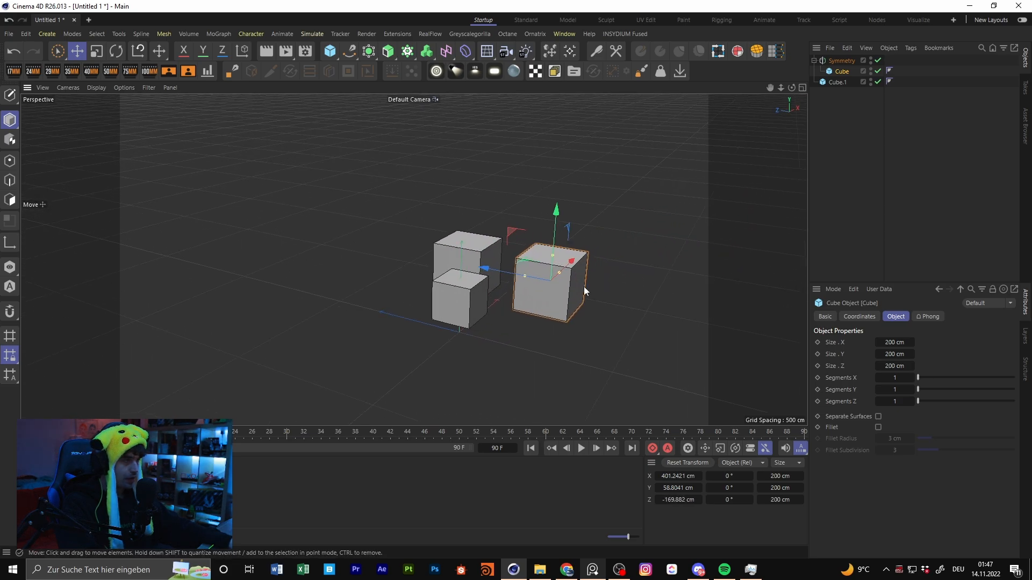
pyautogui.click(843, 62)
pyautogui.press('Delete')
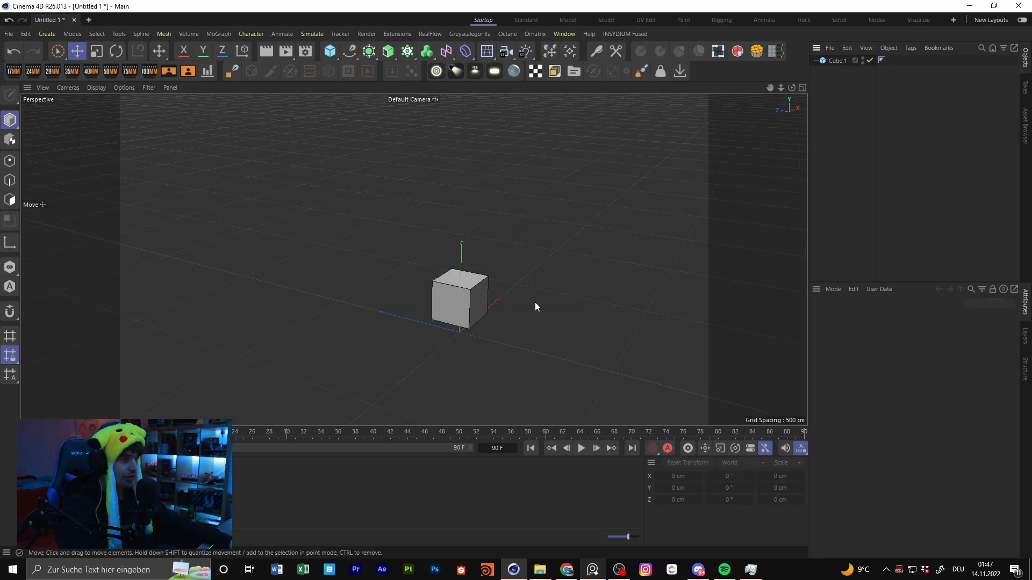
# Step: Duplicate the remaining cube in place
pyautogui.keyDown('alt'); pyautogui.moveTo(534, 303); pyautogui.dragTo(454, 306); pyautogui.keyUp('alt')
pyautogui.click(422, 325)
pyautogui.hotkey('ctrl', 'c')
pyautogui.hotkey('ctrl', 'v')
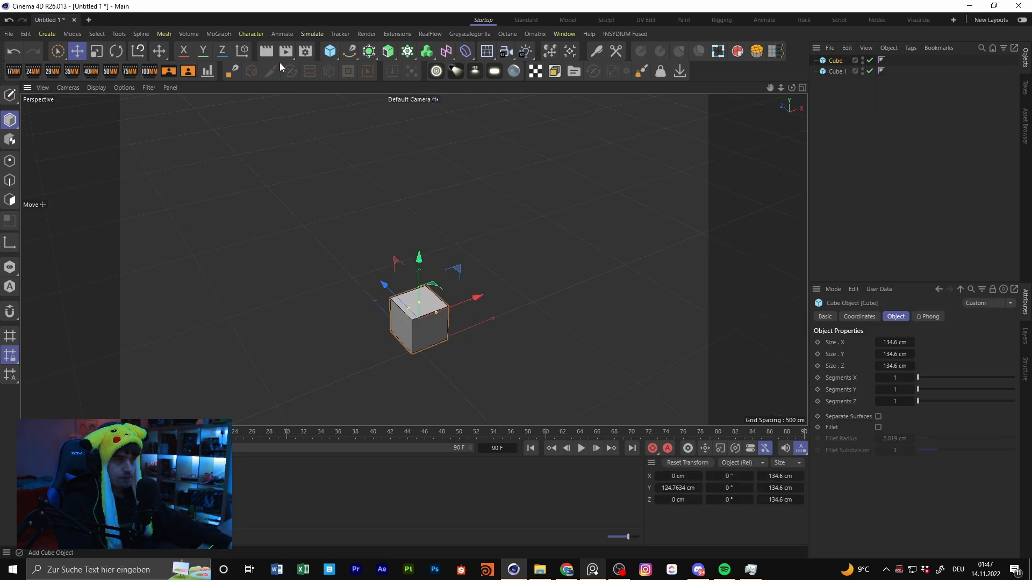
# Step: Scale the duplicated cube up to about 223 cm and lower it along Y to about 11 cm
pyautogui.click(95, 54)
pyautogui.moveTo(529, 199); pyautogui.dragTo(599, 180)
pyautogui.click(77, 54)
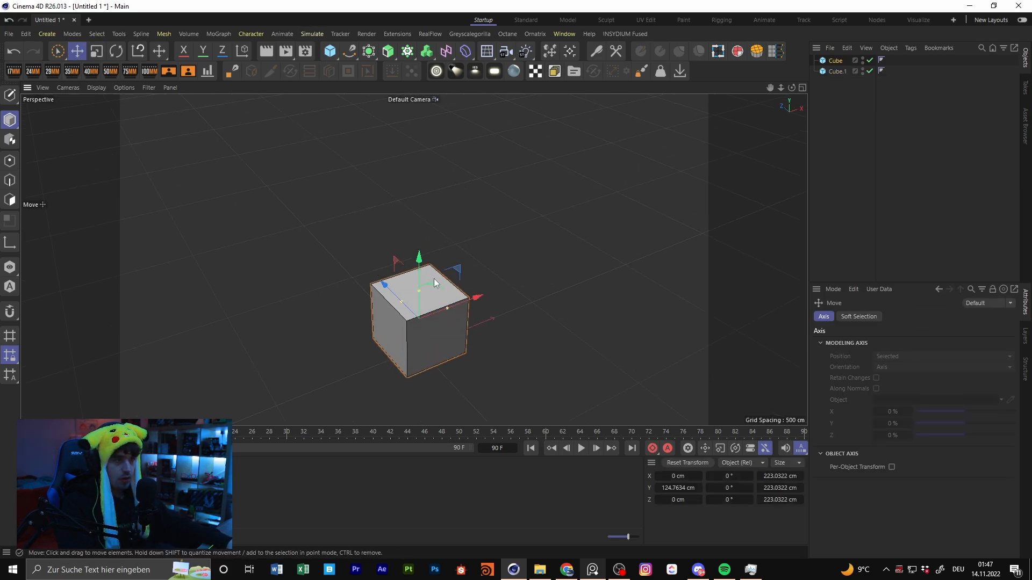
pyautogui.moveTo(420, 265); pyautogui.dragTo(424, 294)
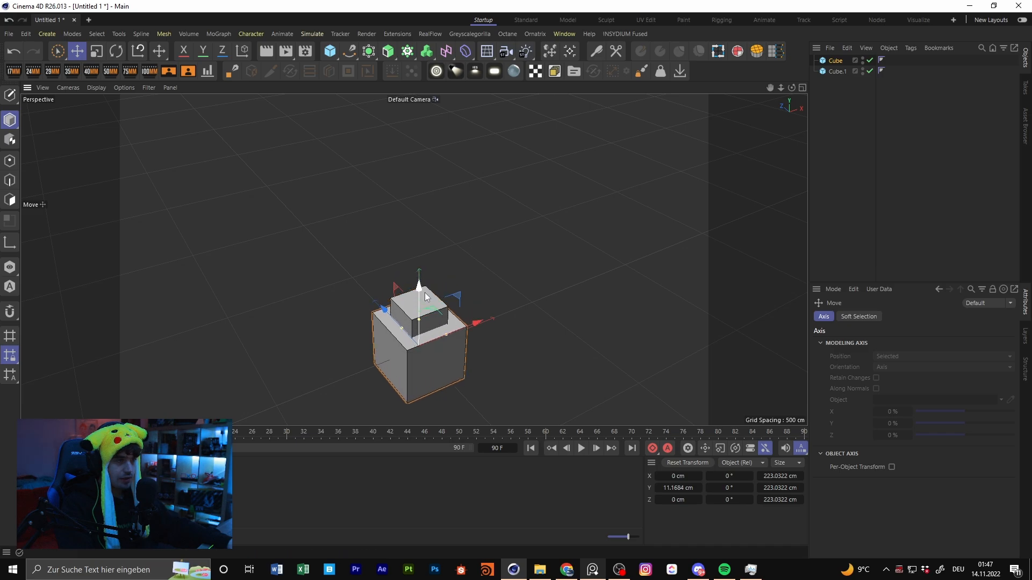
# Step: Add a Subdivision Surface generator and make the larger cube its child
pyautogui.keyDown('alt'); pyautogui.moveTo(397, 293); pyautogui.dragTo(395, 255, button='middle'); pyautogui.keyUp('alt')
pyautogui.scroll(2, 395, 255)
pyautogui.click(368, 52)
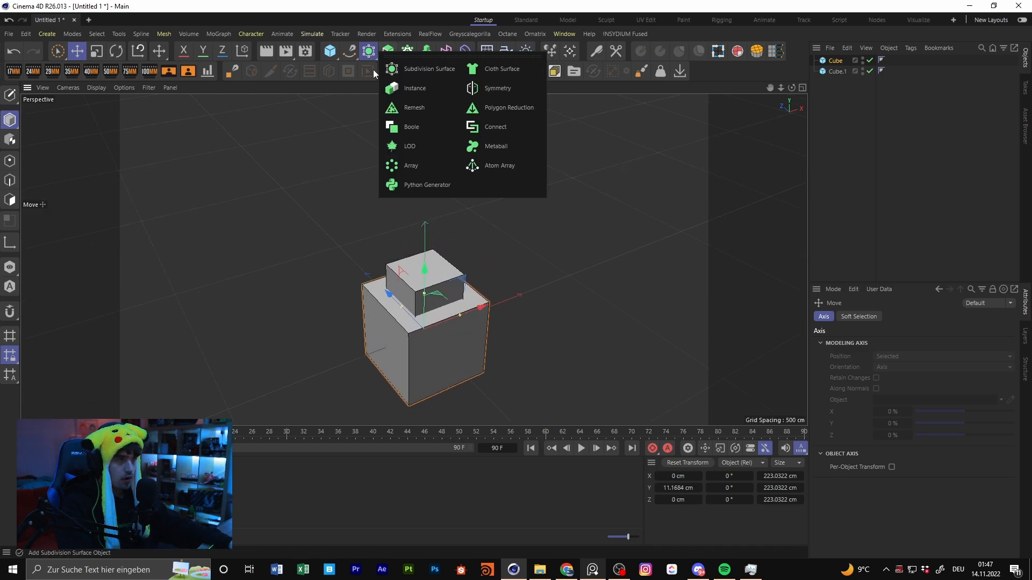
pyautogui.click(421, 69)
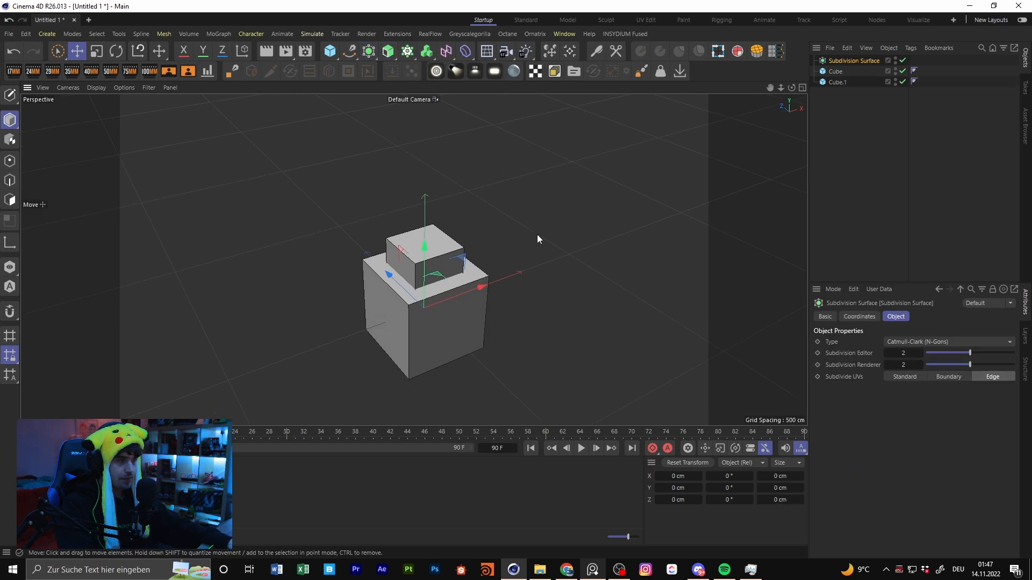
pyautogui.moveTo(836, 74); pyautogui.dragTo(841, 59)
# Step: Disable the smaller cube, Cube.1, so that only the subdivided cube is displayed
pyautogui.keyDown('alt'); pyautogui.moveTo(447, 318); pyautogui.dragTo(427, 262); pyautogui.keyUp('alt')
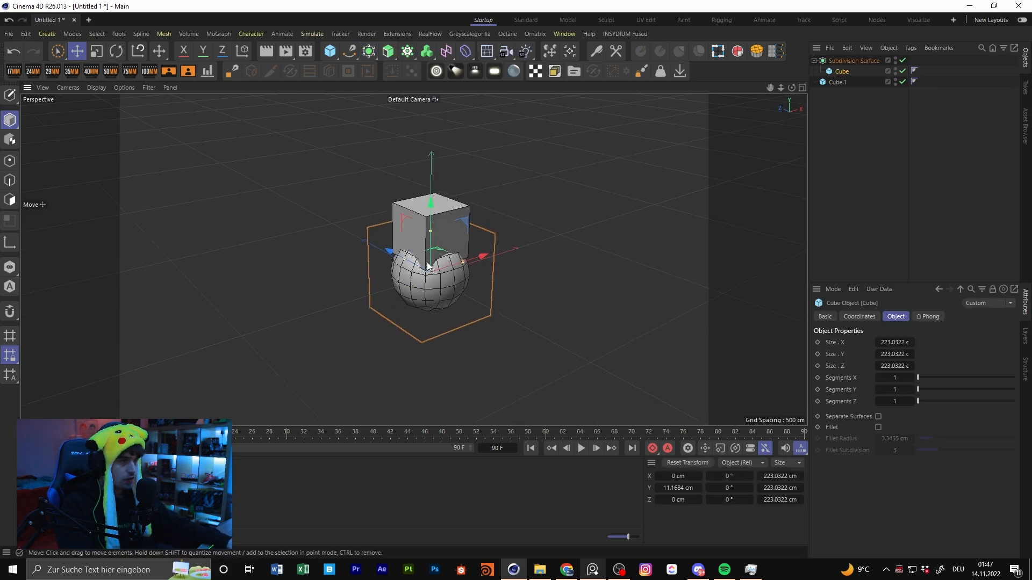
pyautogui.scroll(3, 427, 262)
pyautogui.click(454, 189)
pyautogui.click(902, 82)
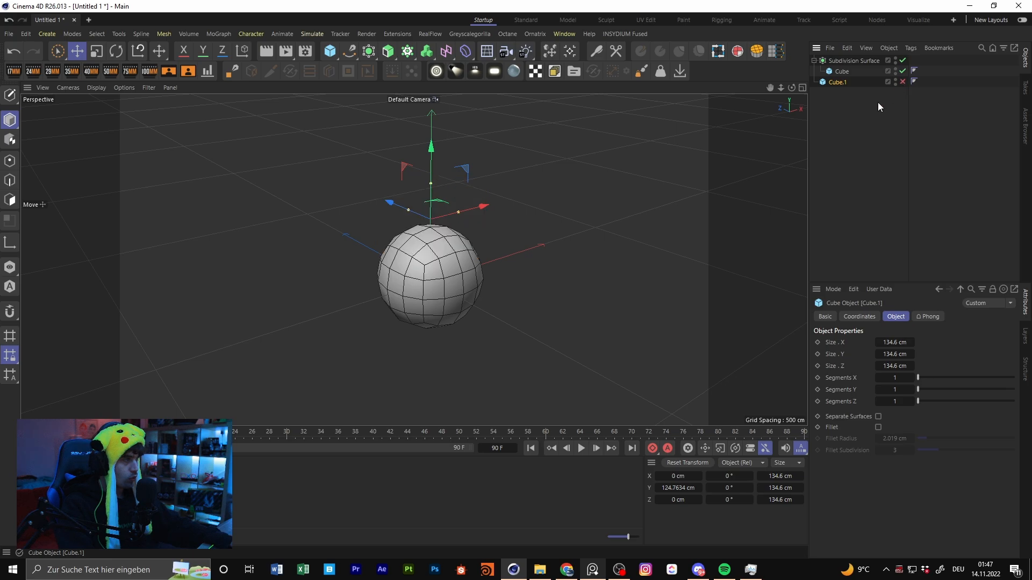
pyautogui.keyDown('alt'); pyautogui.moveTo(742, 174); pyautogui.dragTo(424, 235); pyautogui.keyUp('alt')
pyautogui.scroll(2, 424, 235)
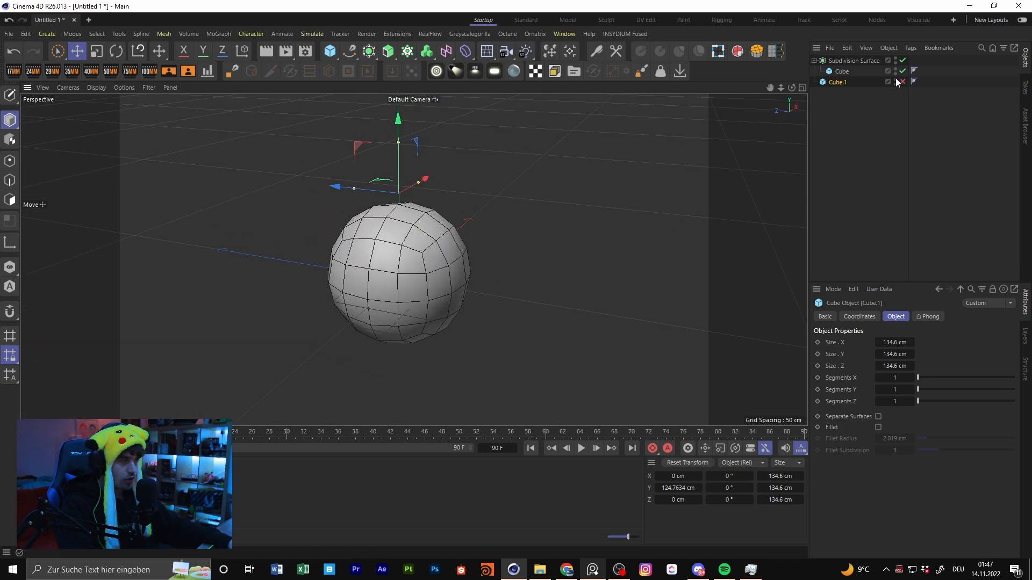
# Step: Turn off the Subdivision Surface generator to show the original cube
pyautogui.click(902, 60)
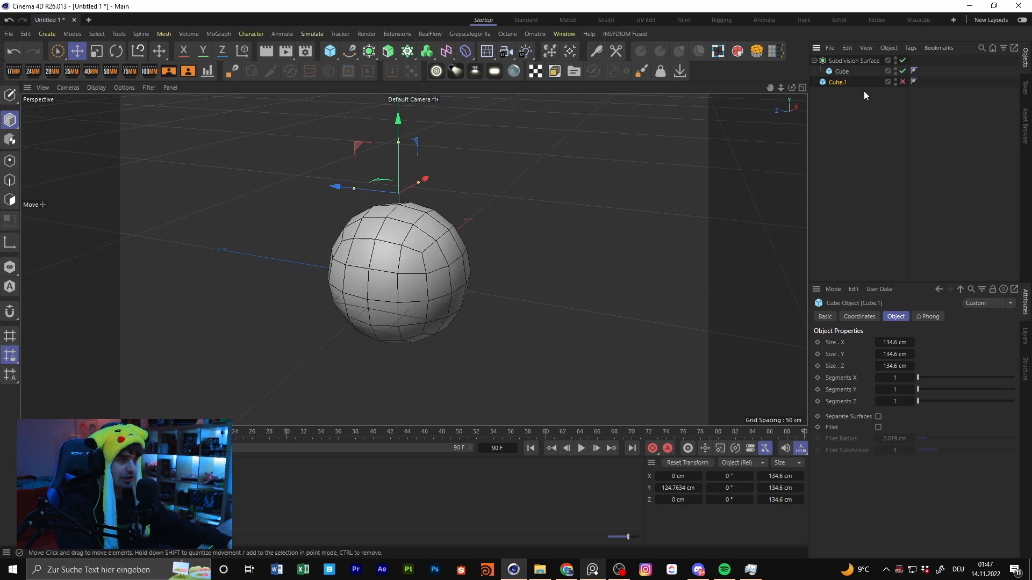
pyautogui.click(856, 61)
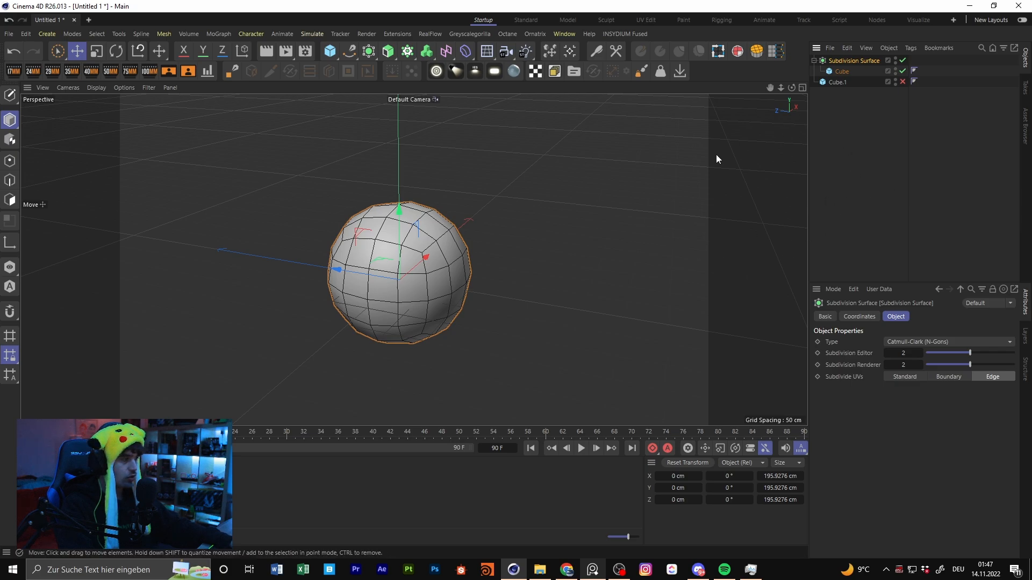
pyautogui.keyDown('alt'); pyautogui.moveTo(441, 248); pyautogui.dragTo(423, 258); pyautogui.keyUp('alt')
pyautogui.click(864, 117)
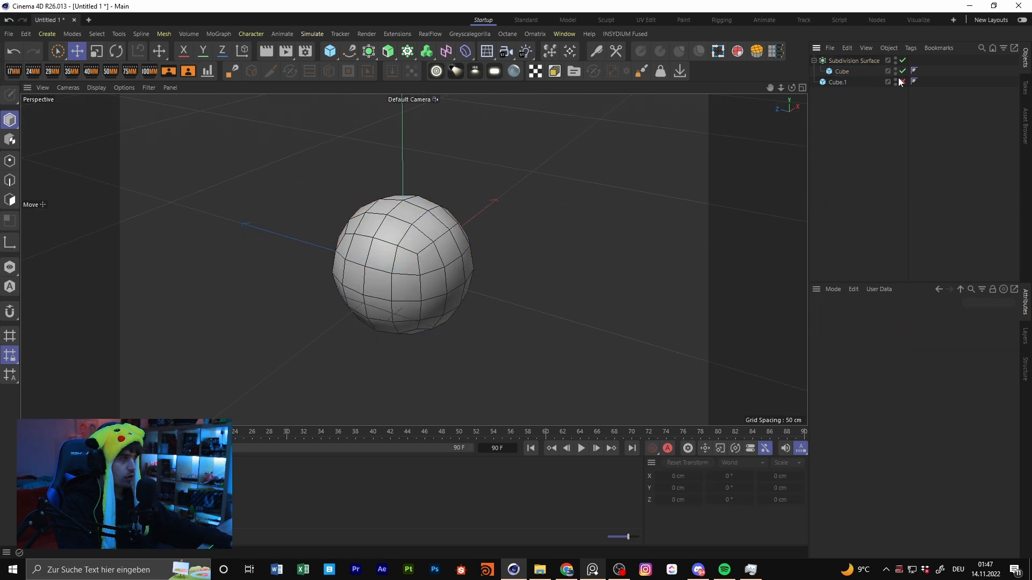
pyautogui.click(903, 60)
pyautogui.keyDown('alt'); pyautogui.moveTo(395, 239); pyautogui.dragTo(428, 231); pyautogui.keyUp('alt')
# Step: Select the cube inside the Subdivision Surface and make it editable in point mode
pyautogui.click(428, 231)
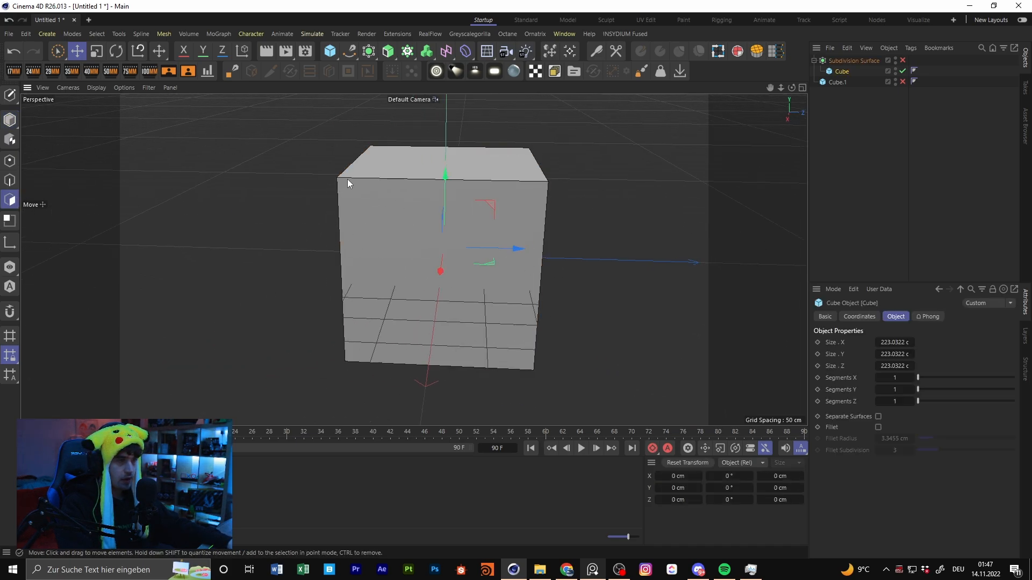
pyautogui.moveTo(348, 183)
pyautogui.keyDown('alt'); pyautogui.mouseDown()
pyautogui.moveTo(396, 213)
pyautogui.moveTo(334, 155)
pyautogui.moveTo(344, 189)
pyautogui.mouseUp(); pyautogui.keyUp('alt')
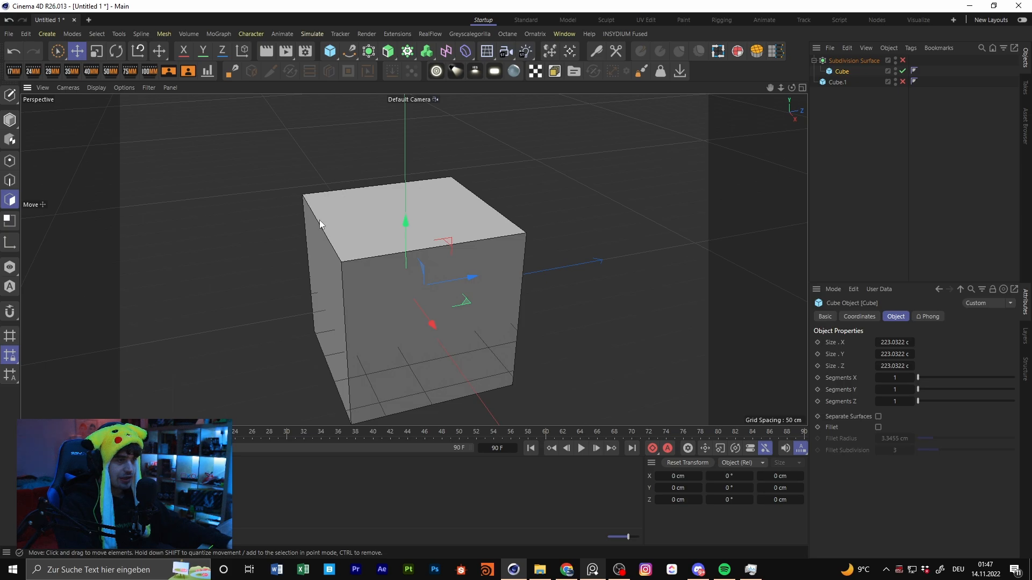
pyautogui.click(9, 161)
pyautogui.press('c')
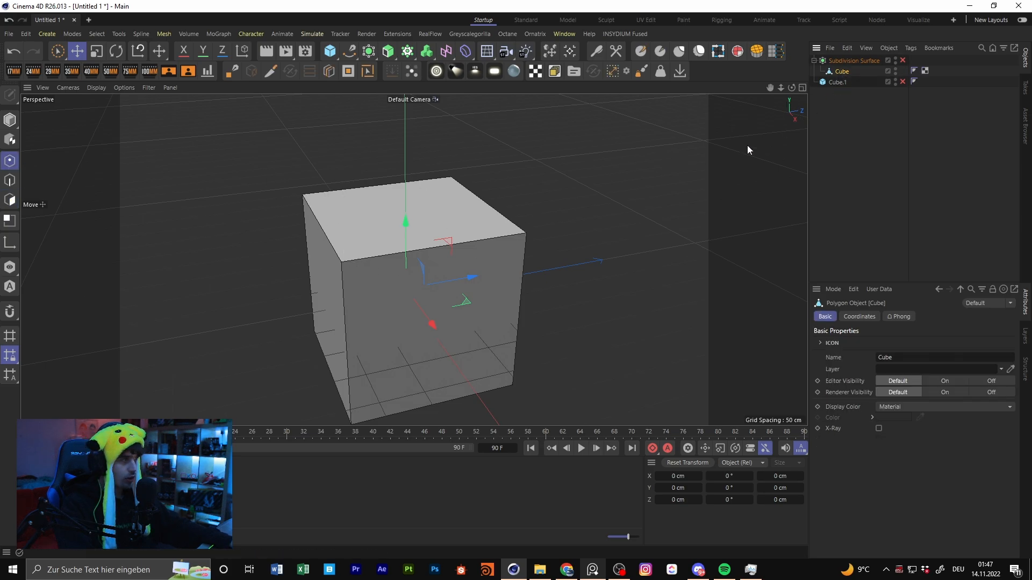
# Step: Try moving a single corner point of the editable cube in point mode and undo the move
pyautogui.keyDown('alt'); pyautogui.moveTo(747, 145); pyautogui.dragTo(370, 266); pyautogui.keyUp('alt')
pyautogui.click(12, 186)
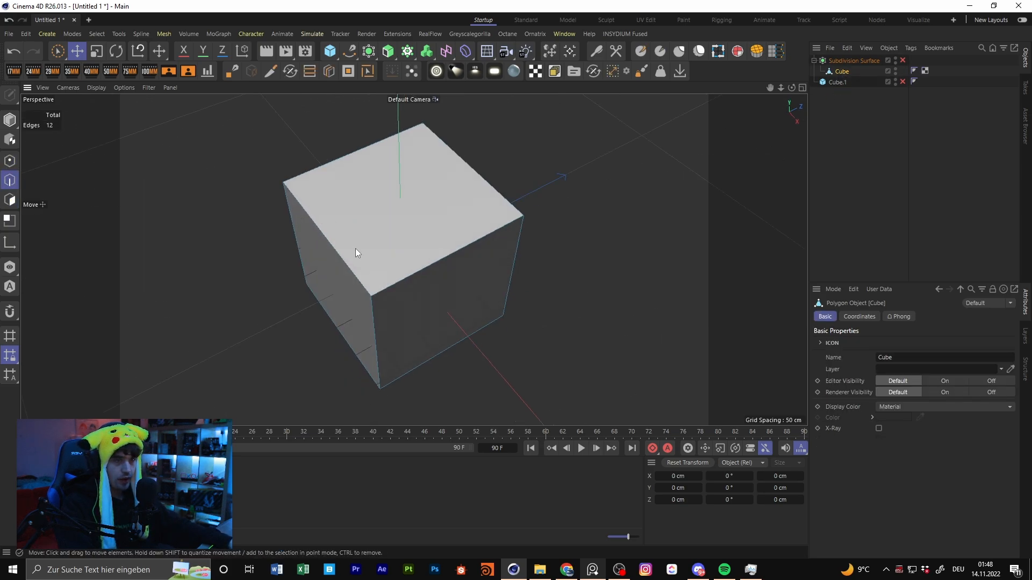
pyautogui.keyDown('alt'); pyautogui.moveTo(355, 251); pyautogui.dragTo(386, 278, button='middle'); pyautogui.keyUp('alt')
pyautogui.click(10, 162)
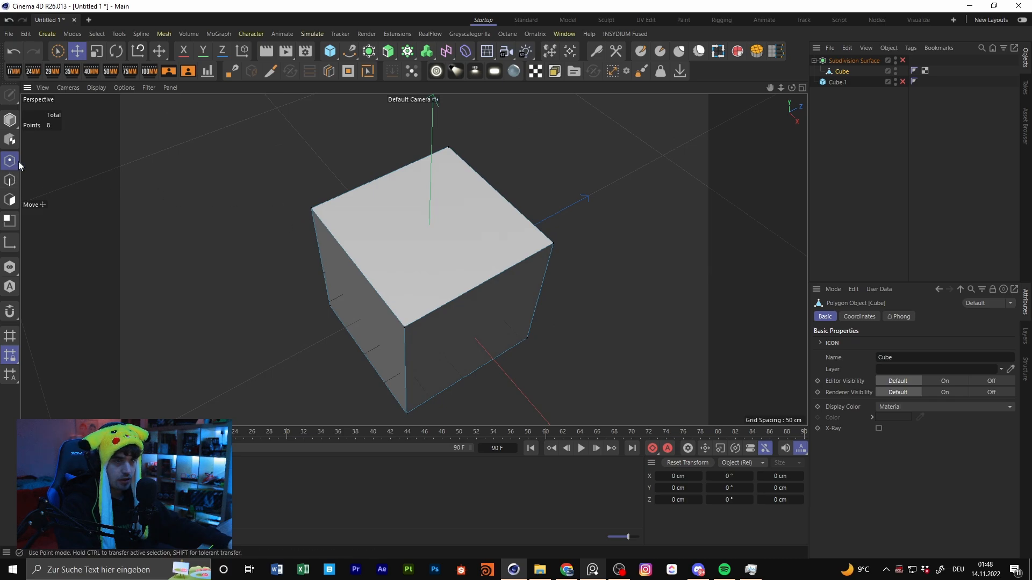
pyautogui.moveTo(453, 223); pyautogui.dragTo(495, 230)
pyautogui.hotkey('ctrl', 'z')
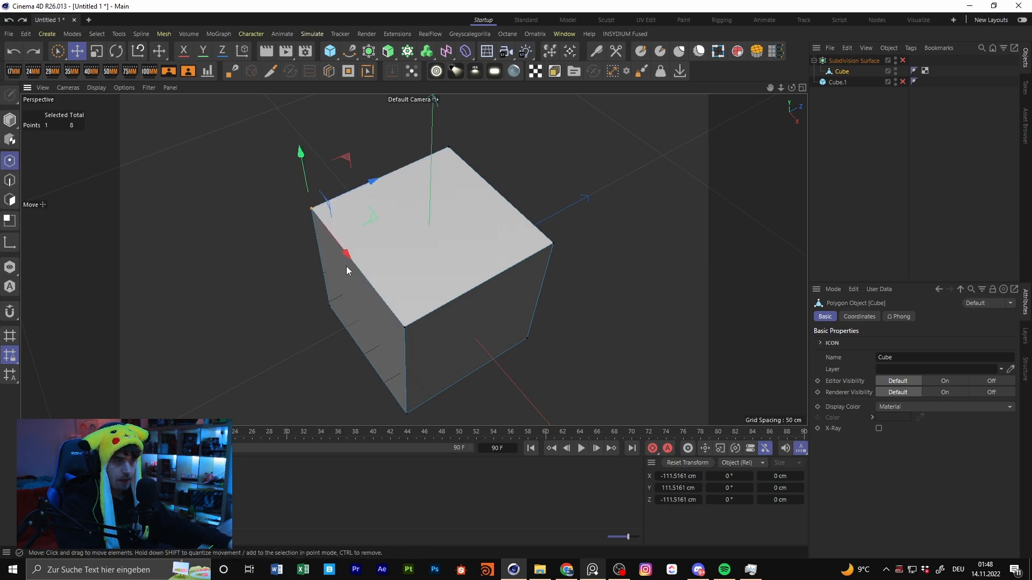
# Step: Try moving individual edges of the cube in edge mode and undo each move
pyautogui.click(10, 180)
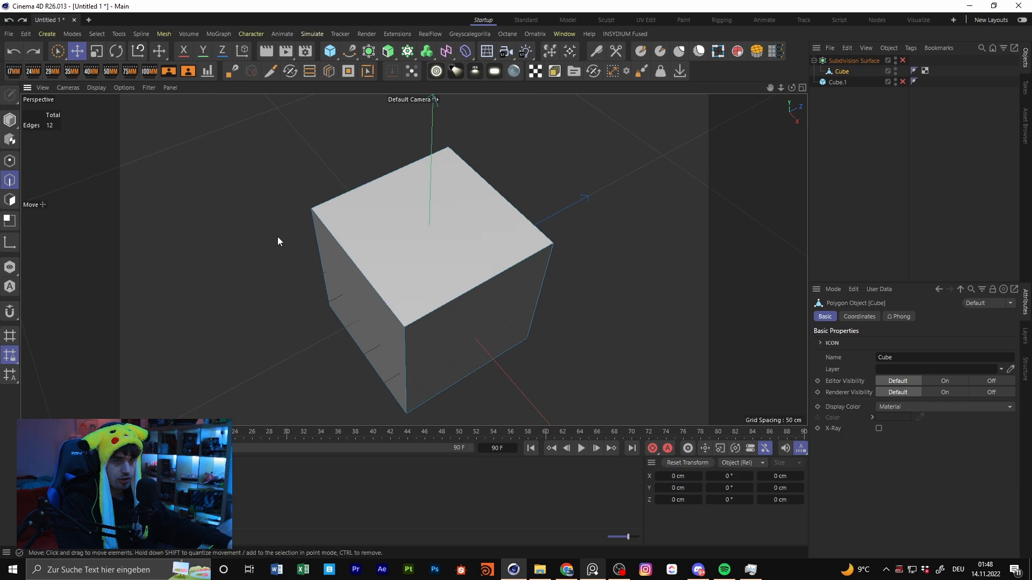
pyautogui.moveTo(380, 269); pyautogui.dragTo(395, 242)
pyautogui.hotkey('ctrl', 'z')
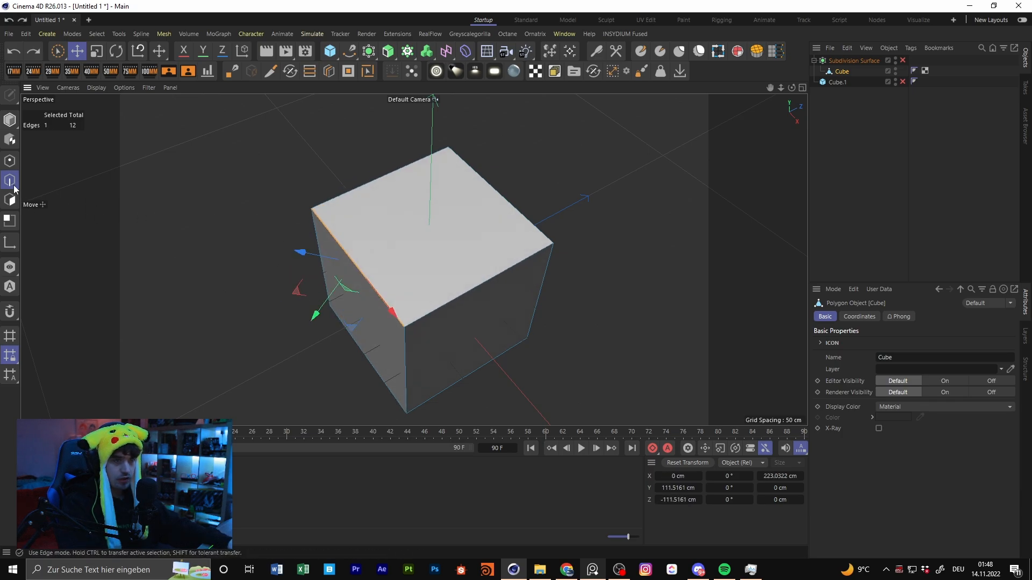
pyautogui.moveTo(481, 208); pyautogui.dragTo(514, 200)
pyautogui.hotkey('ctrl', 'z')
# Step: Select individual faces of the cube one after another in polygon mode
pyautogui.click(9, 200)
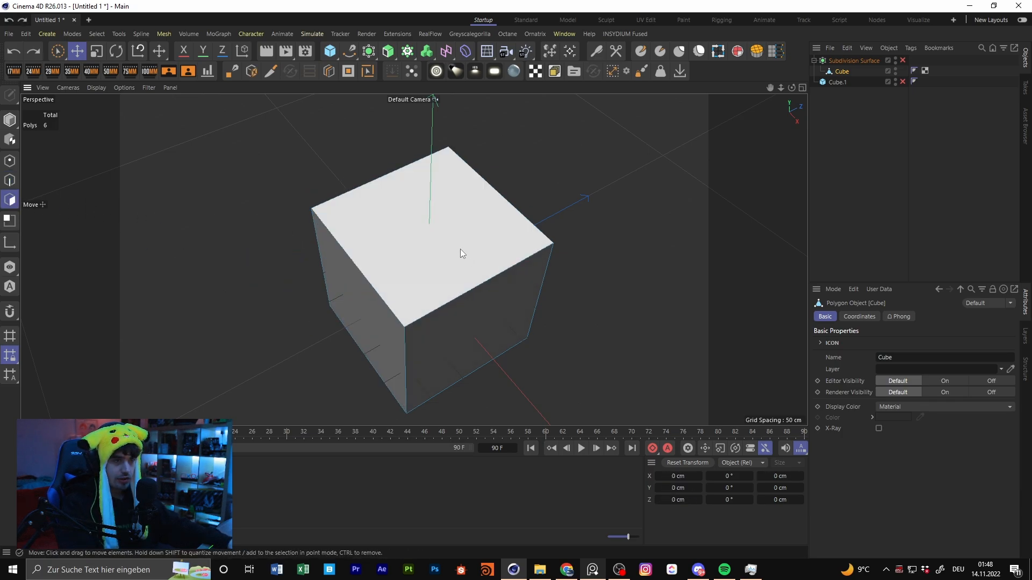
pyautogui.click(461, 253)
pyautogui.keyDown('alt'); pyautogui.moveTo(466, 312); pyautogui.dragTo(478, 327); pyautogui.keyUp('alt')
pyautogui.click(337, 300)
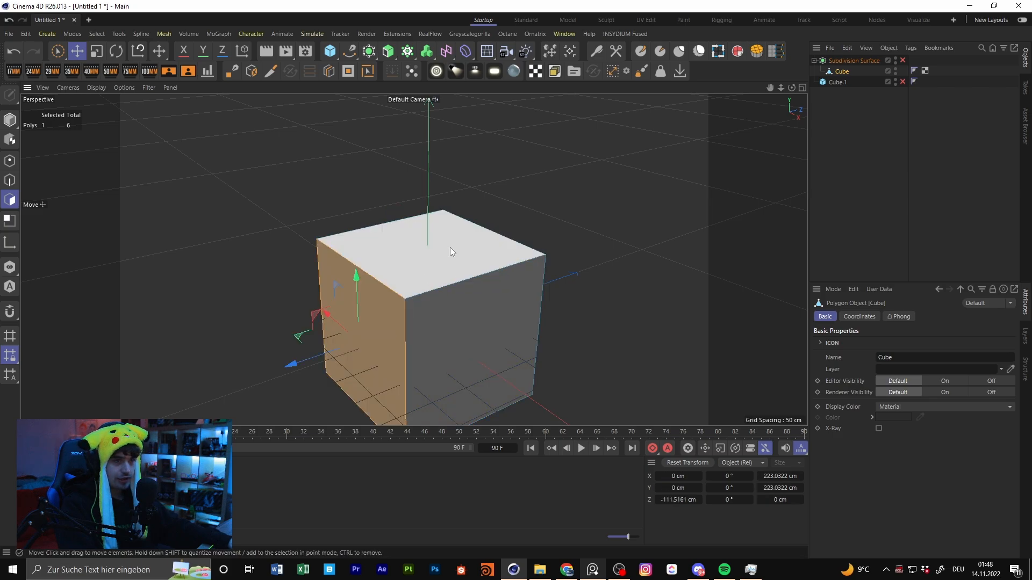
pyautogui.click(468, 312)
# Step: Return to point mode, try pulling the cube's front corner point in several directions, and undo the moves
pyautogui.click(10, 160)
pyautogui.keyDown('alt'); pyautogui.moveTo(392, 261); pyautogui.dragTo(460, 286); pyautogui.keyUp('alt')
pyautogui.hotkey('ctrl', 'z')
pyautogui.moveTo(462, 334); pyautogui.dragTo(395, 326)
pyautogui.hotkey('ctrl', 'z')
pyautogui.moveTo(461, 281); pyautogui.dragTo(503, 264)
pyautogui.moveTo(509, 315); pyautogui.dragTo(452, 281)
pyautogui.hotkey('ctrl', 'z')
pyautogui.hotkey('ctrl', 'z')
# Step: Switch back to model mode and check the point and polygon counts in the Information window
pyautogui.keyDown('alt'); pyautogui.moveTo(440, 290); pyautogui.dragTo(463, 300, button='middle'); pyautogui.keyUp('alt')
pyautogui.keyDown('alt'); pyautogui.moveTo(463, 300); pyautogui.dragTo(414, 308); pyautogui.keyUp('alt')
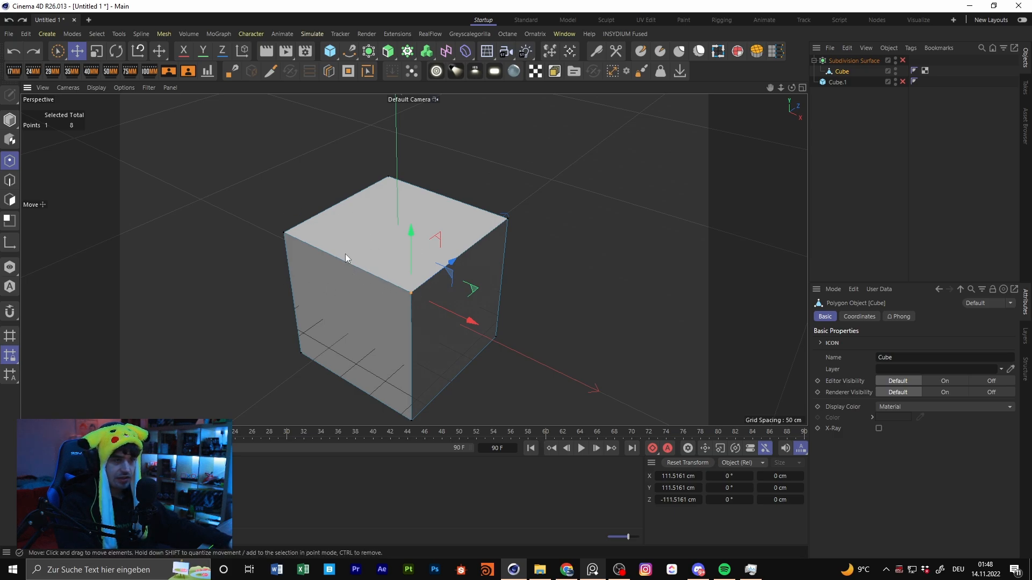
pyautogui.keyDown('alt'); pyautogui.moveTo(346, 254); pyautogui.dragTo(406, 260); pyautogui.keyUp('alt')
pyautogui.keyDown('alt'); pyautogui.moveTo(344, 247); pyautogui.dragTo(245, 237); pyautogui.keyUp('alt')
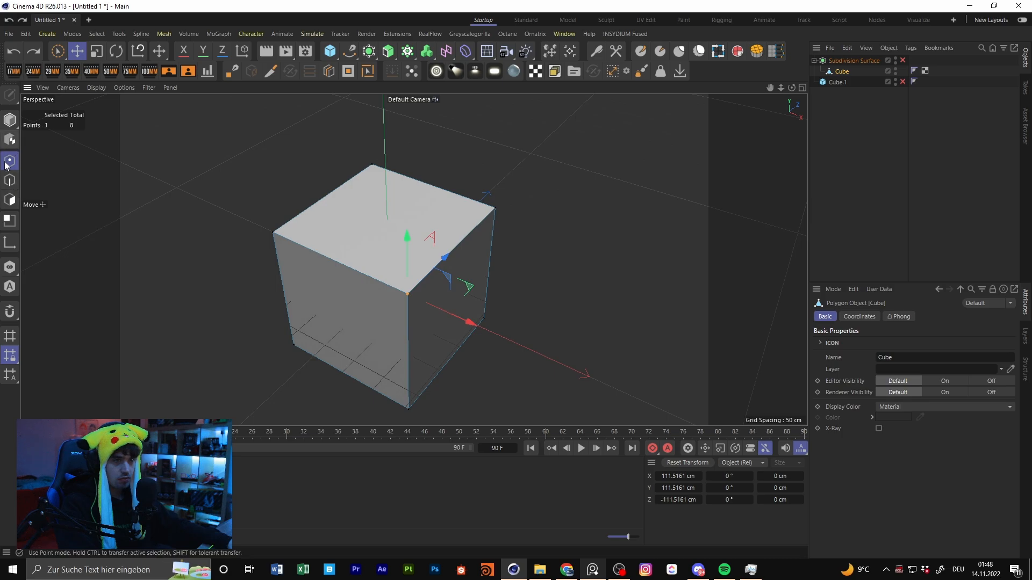
pyautogui.click(10, 119)
pyautogui.keyDown('alt'); pyautogui.moveTo(301, 258); pyautogui.dragTo(408, 234); pyautogui.keyUp('alt')
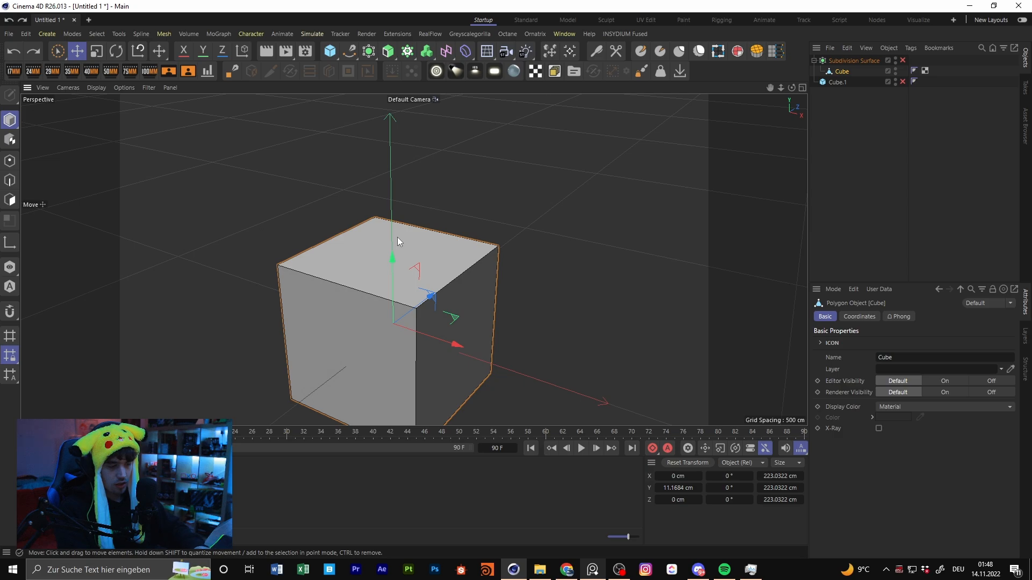
pyautogui.hotkey('ctrl', 'i')
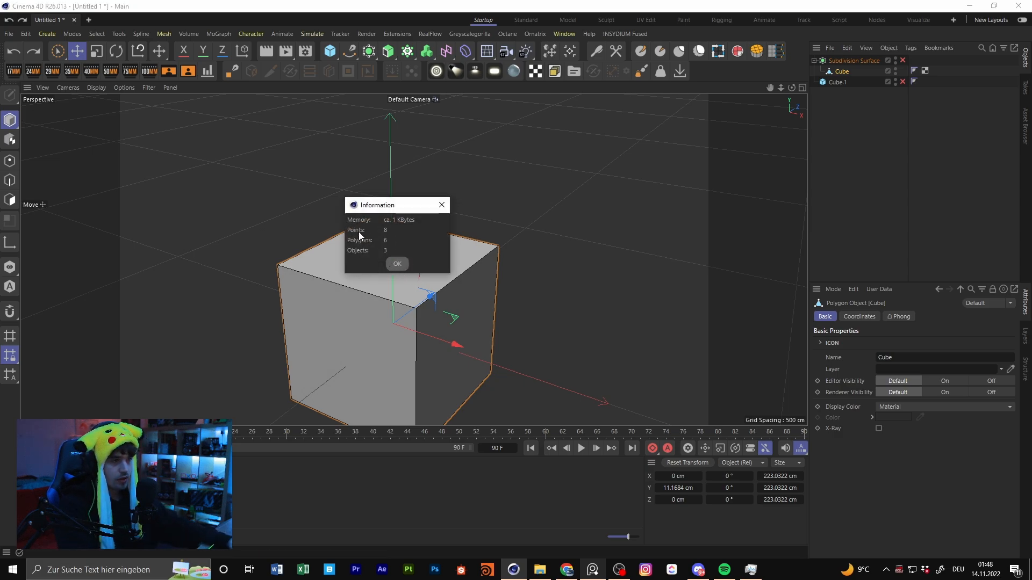
pyautogui.click(398, 265)
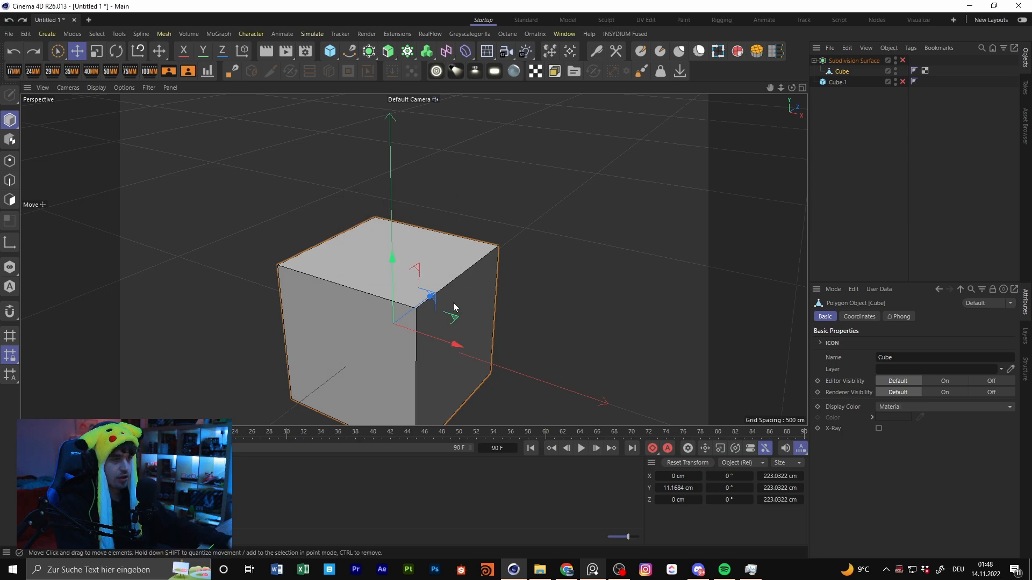
# Step: Turn the Subdivision Surface generator back on and inspect the smoothed cube up close
pyautogui.click(868, 143)
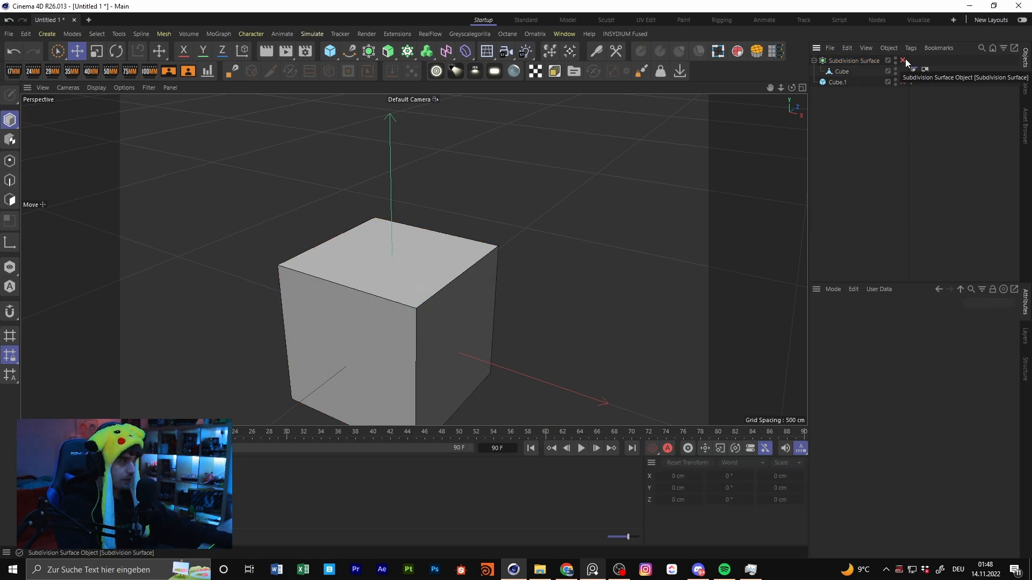
pyautogui.click(904, 61)
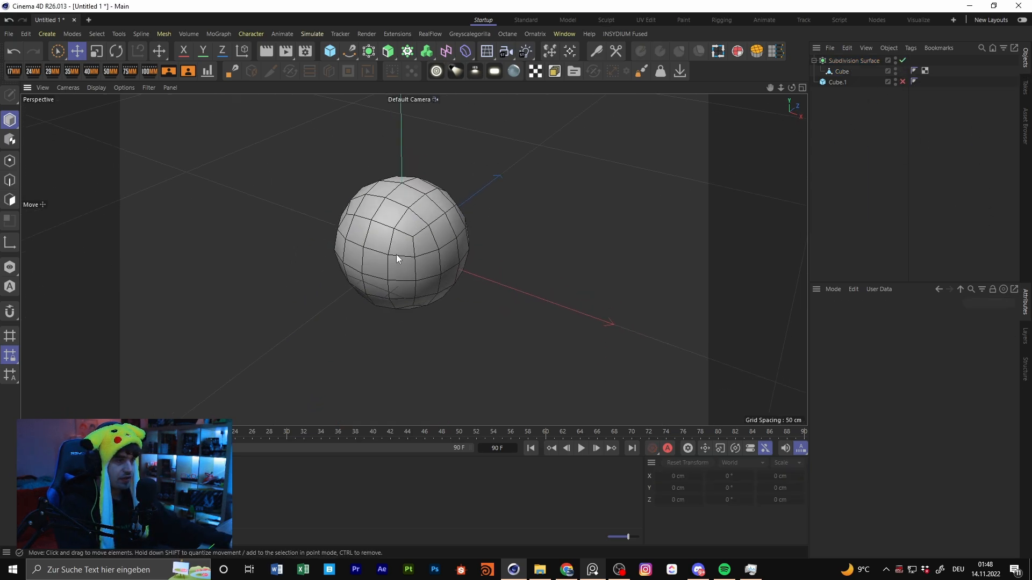
pyautogui.scroll(5, 404, 233)
pyautogui.keyDown('alt'); pyautogui.moveTo(401, 282); pyautogui.dragTo(420, 224); pyautogui.keyUp('alt')
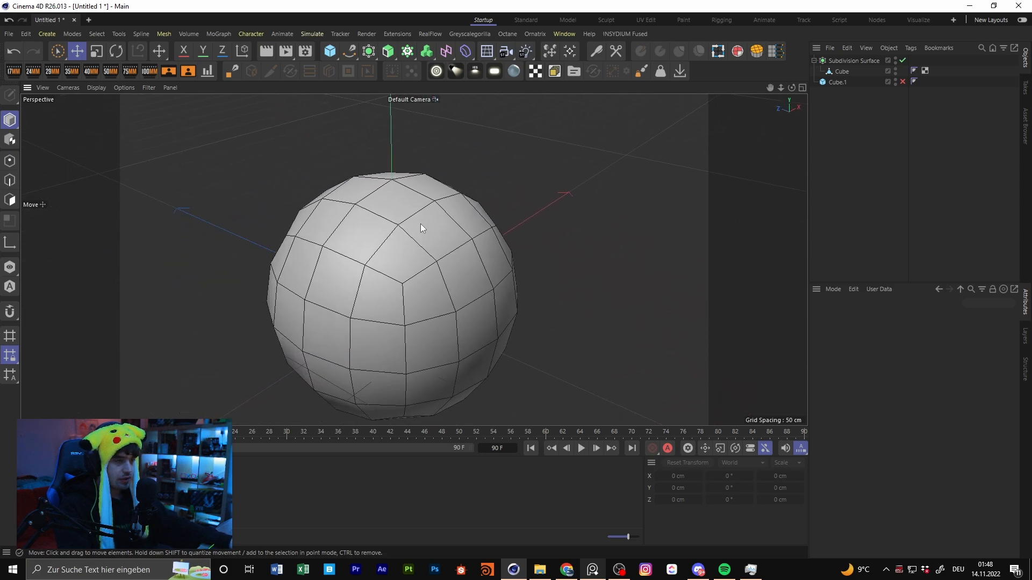
# Step: Set the Subdivision Surface's editor and renderer subdivisions to 1
pyautogui.click(851, 61)
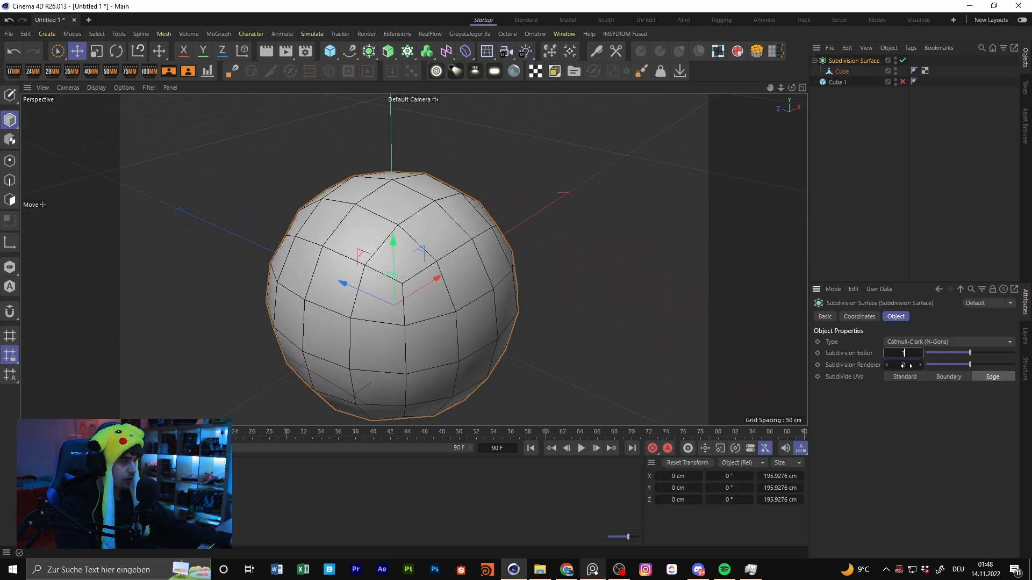
pyautogui.doubleClick(906, 365)
pyautogui.write('1')
pyautogui.press('Return')
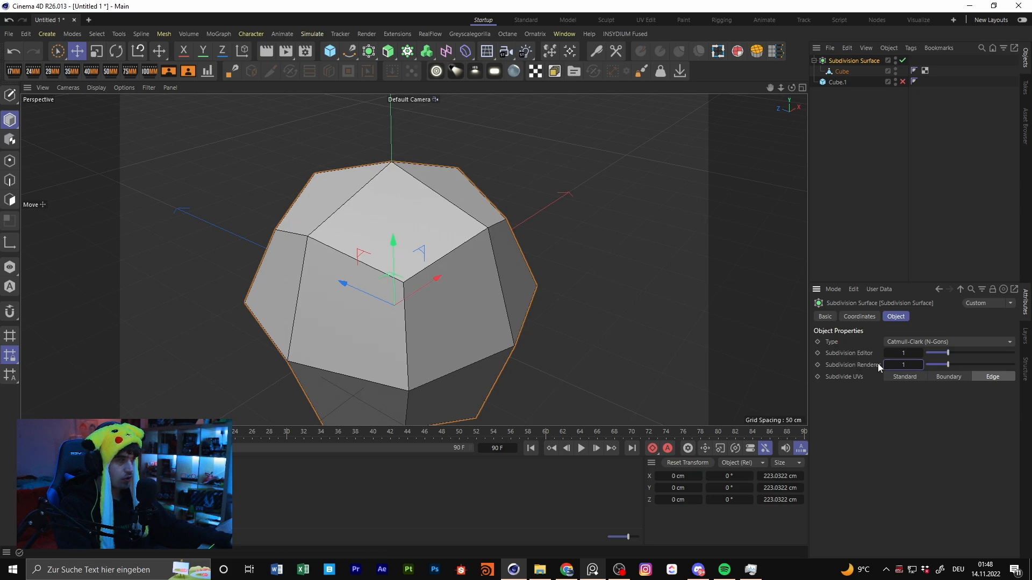
# Step: Set the Subdivision Surface's editor and renderer subdivisions to 3
pyautogui.write('3')
pyautogui.press('Return')
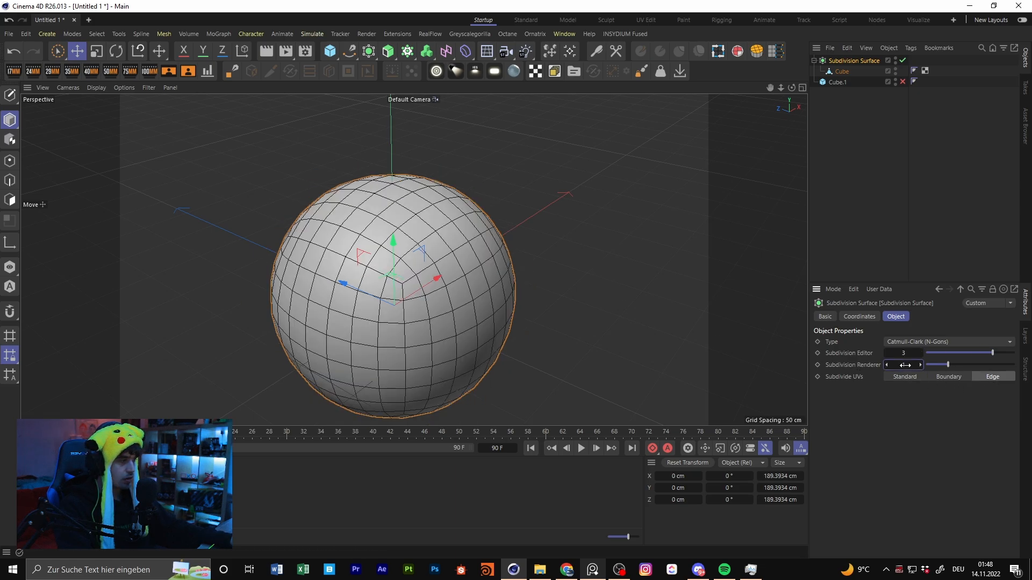
pyautogui.doubleClick(905, 366)
pyautogui.write('3')
pyautogui.press('Return')
pyautogui.keyDown('alt'); pyautogui.moveTo(490, 309); pyautogui.dragTo(545, 273, button='middle'); pyautogui.keyUp('alt')
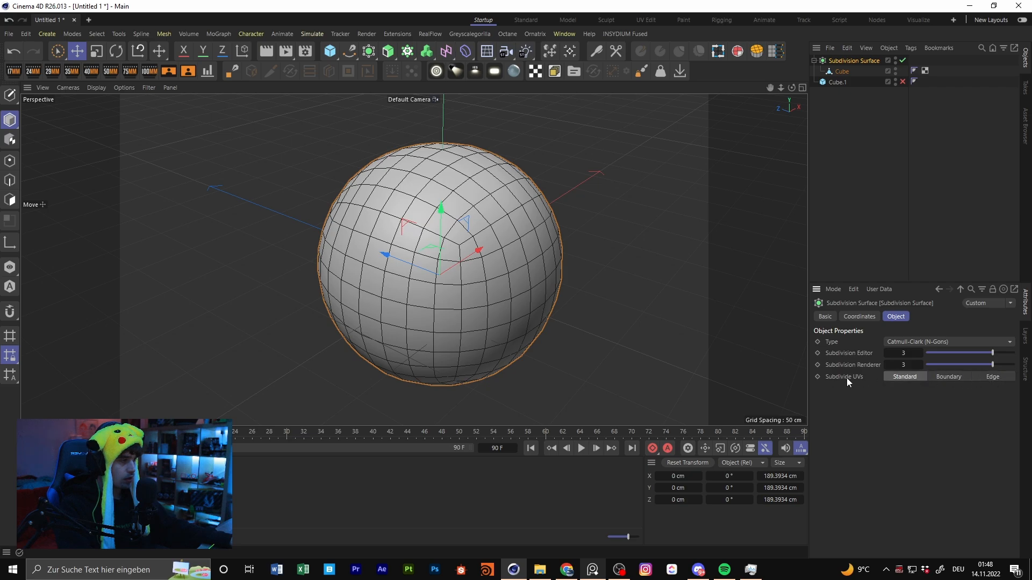
# Step: Switch the Subdivision Surface off and on to compare the plain cube with its smoothed form
pyautogui.click(998, 379)
pyautogui.keyDown('alt'); pyautogui.moveTo(531, 276); pyautogui.dragTo(328, 237); pyautogui.keyUp('alt')
pyautogui.keyDown('alt'); pyautogui.moveTo(461, 223); pyautogui.dragTo(470, 296, button='middle'); pyautogui.keyUp('alt')
pyautogui.keyDown('alt'); pyautogui.moveTo(469, 296); pyautogui.dragTo(483, 257); pyautogui.keyUp('alt')
pyautogui.click(936, 168)
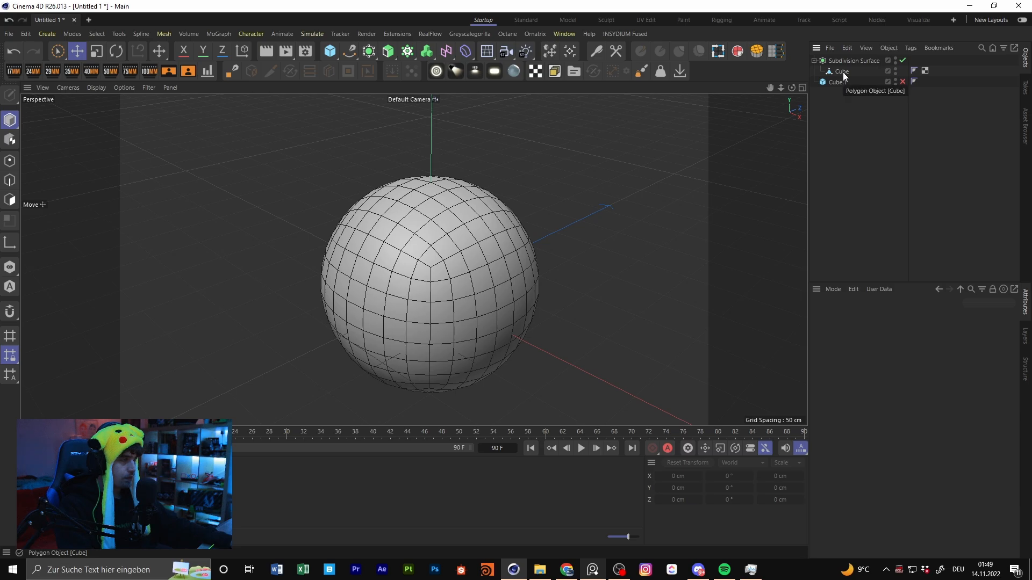
pyautogui.keyDown('alt'); pyautogui.moveTo(552, 222); pyautogui.dragTo(535, 194, button='middle'); pyautogui.keyUp('alt')
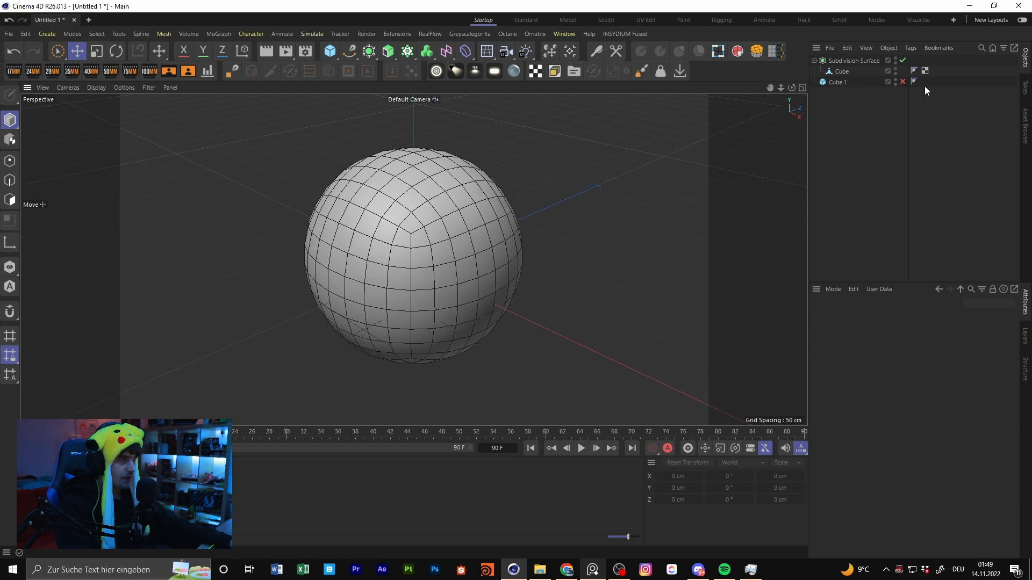
pyautogui.click(903, 61)
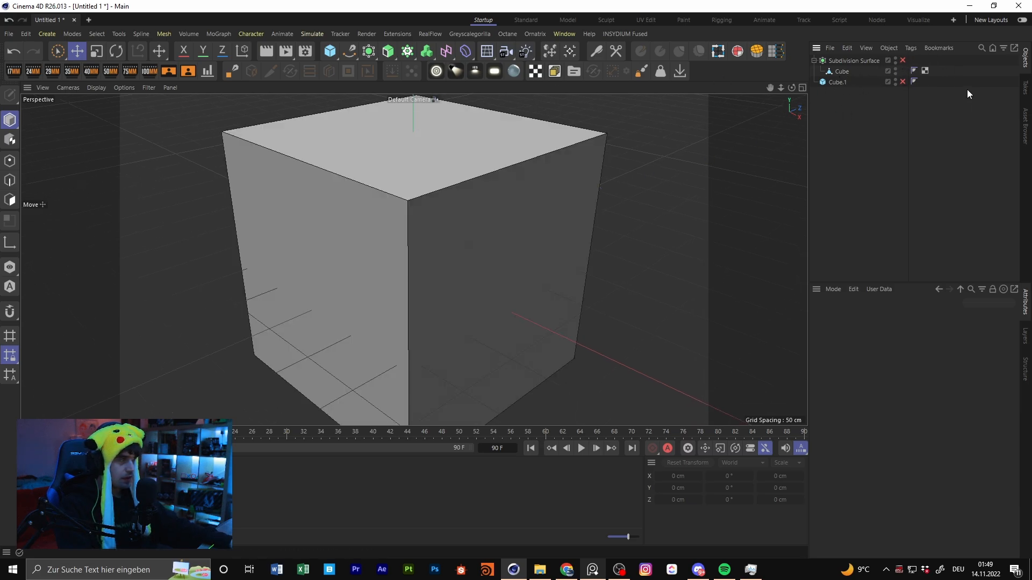
pyautogui.click(902, 61)
pyautogui.scroll(2, 484, 215)
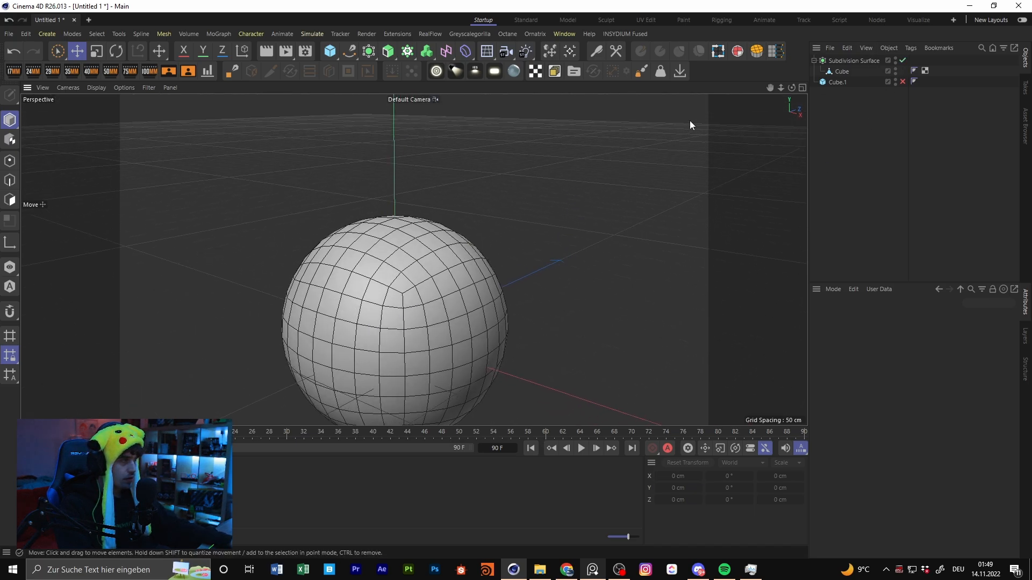
pyautogui.click(903, 60)
pyautogui.click(903, 60)
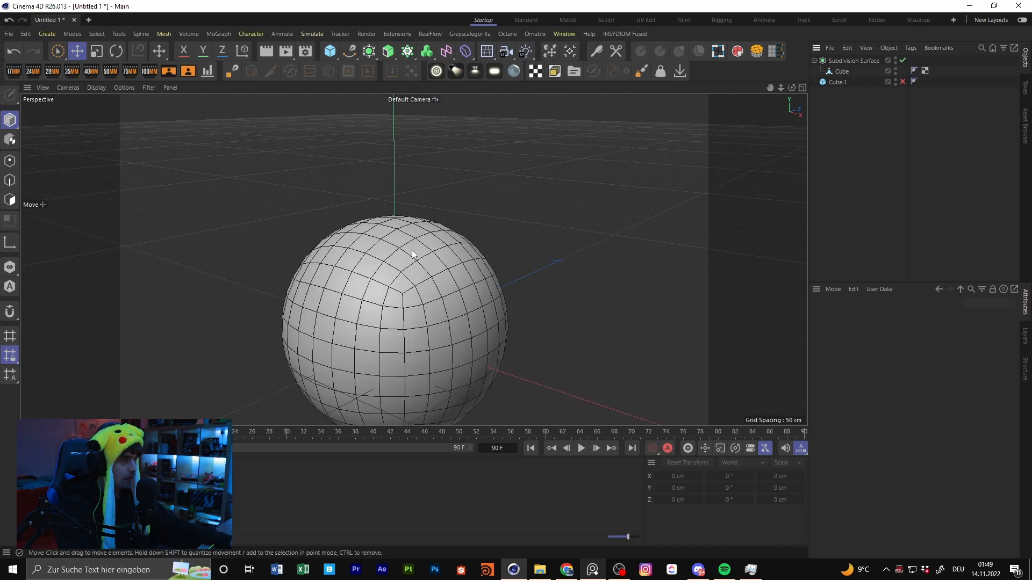
pyautogui.keyDown('alt'); pyautogui.moveTo(415, 251); pyautogui.dragTo(361, 239); pyautogui.keyUp('alt')
pyautogui.keyDown('alt'); pyautogui.moveTo(348, 199); pyautogui.dragTo(656, 207); pyautogui.keyUp('alt')
pyautogui.keyDown('alt'); pyautogui.moveTo(325, 223); pyautogui.dragTo(437, 265, button='middle'); pyautogui.keyUp('alt')
pyautogui.keyDown('alt'); pyautogui.moveTo(438, 265); pyautogui.dragTo(394, 300, button='right'); pyautogui.keyUp('alt')
pyautogui.keyDown('alt'); pyautogui.moveTo(424, 298); pyautogui.dragTo(437, 260, button='middle'); pyautogui.keyUp('alt')
pyautogui.keyDown('alt'); pyautogui.moveTo(437, 260); pyautogui.dragTo(509, 231); pyautogui.keyUp('alt')
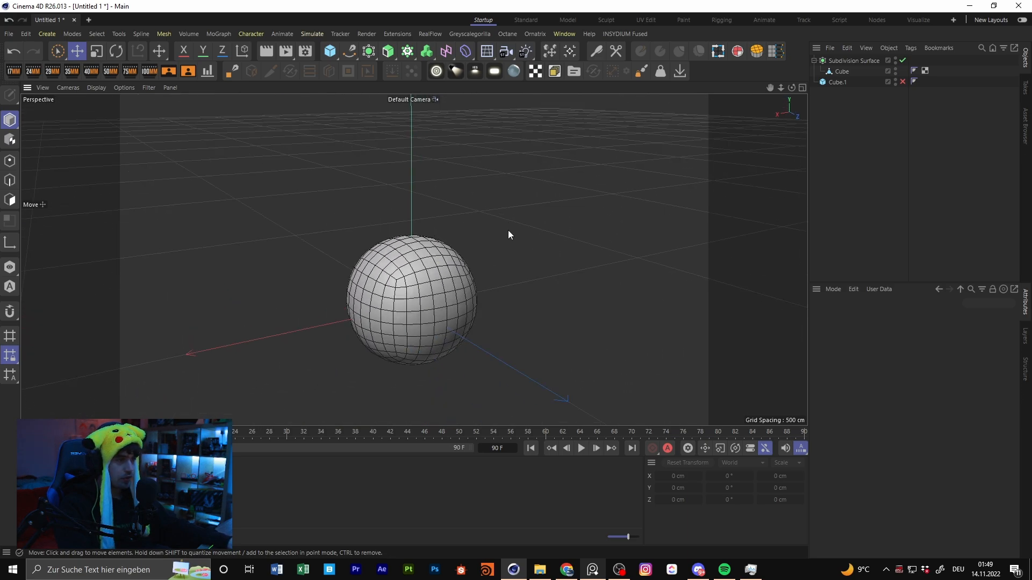
# Step: Take the cube out of the Subdivision Surface and nest it under a new Cloth Surface generator
pyautogui.moveTo(848, 59); pyautogui.dragTo(849, 57)
pyautogui.click(368, 51)
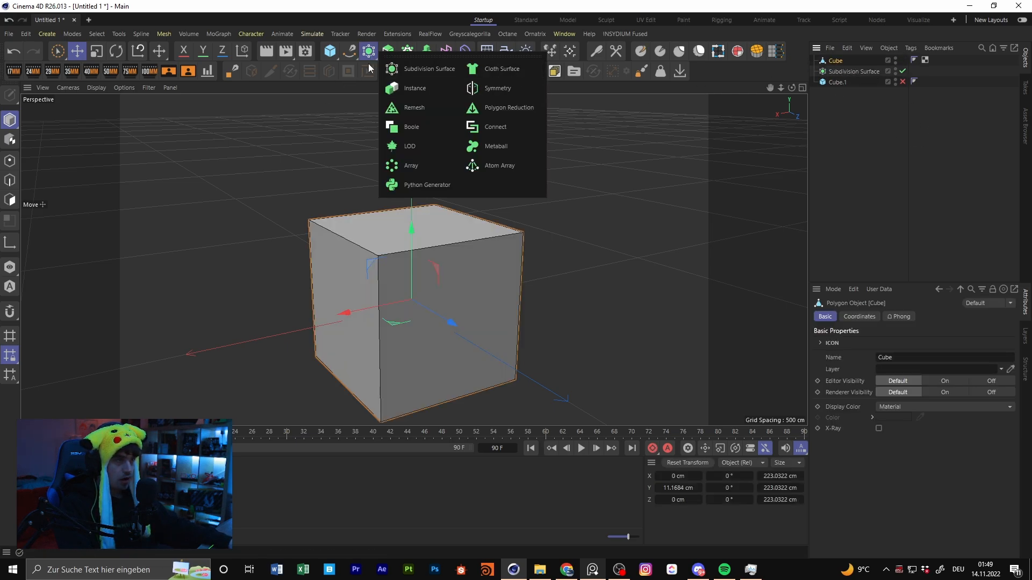
pyautogui.click(501, 69)
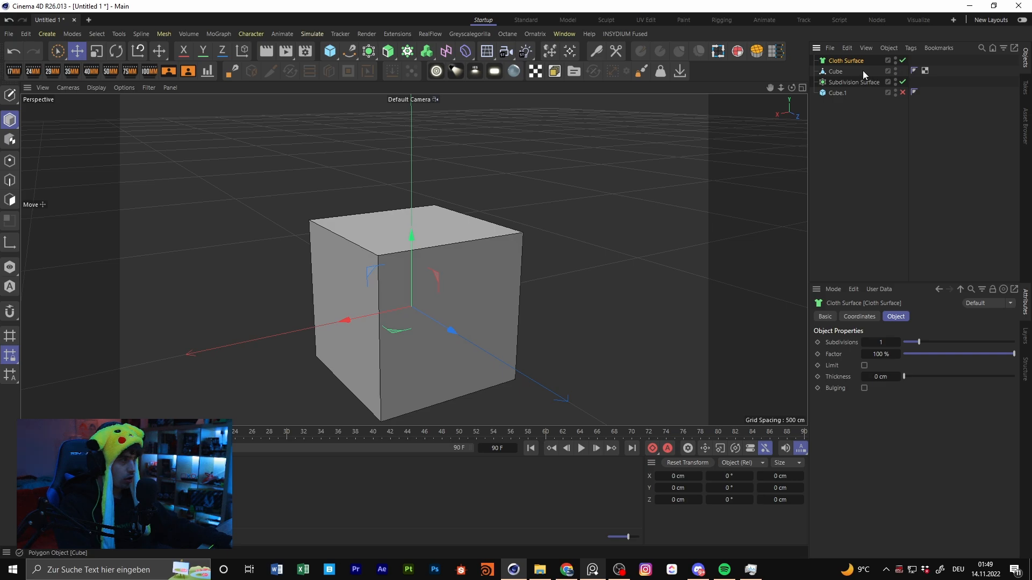
pyautogui.moveTo(863, 71); pyautogui.dragTo(848, 61)
pyautogui.keyDown('alt'); pyautogui.moveTo(699, 206); pyautogui.dragTo(422, 244); pyautogui.keyUp('alt')
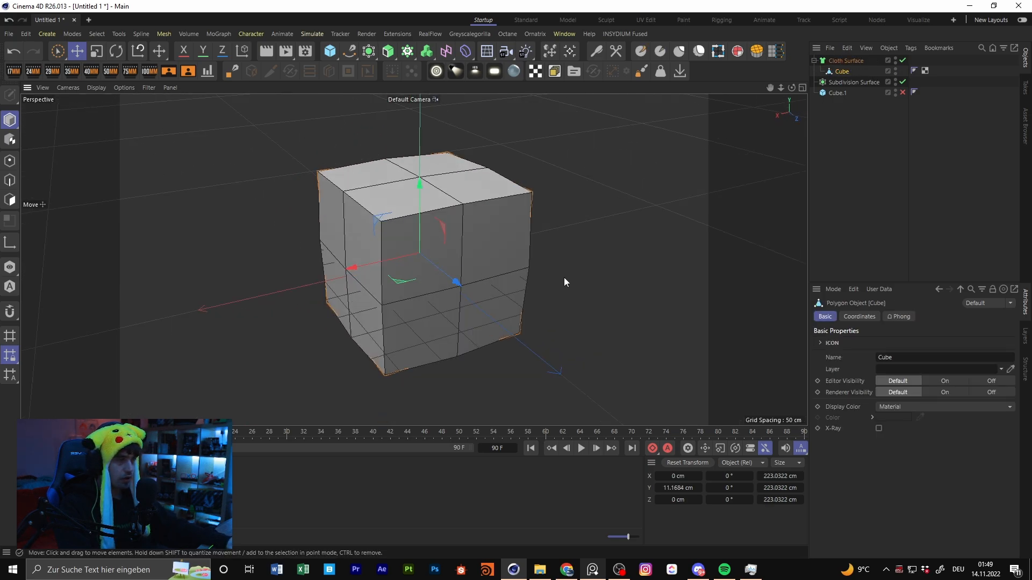
# Step: Set the Cloth Surface's thickness to 1 cm and its subdivisions to 4
pyautogui.click(845, 61)
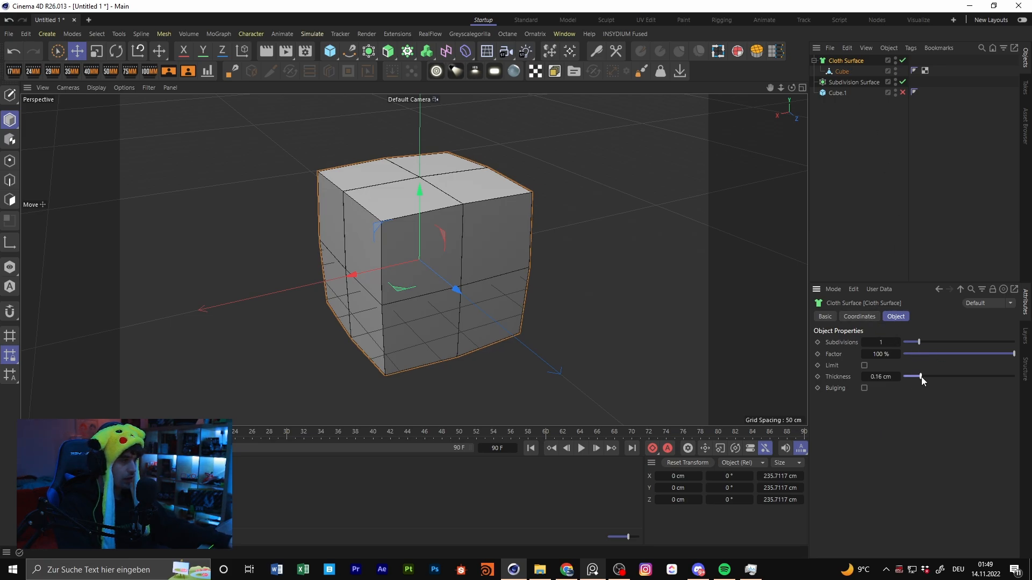
pyautogui.moveTo(921, 376); pyautogui.dragTo(1014, 377)
pyautogui.moveTo(919, 342); pyautogui.dragTo(966, 342)
pyautogui.keyDown('alt'); pyautogui.moveTo(442, 247); pyautogui.dragTo(573, 224); pyautogui.keyUp('alt')
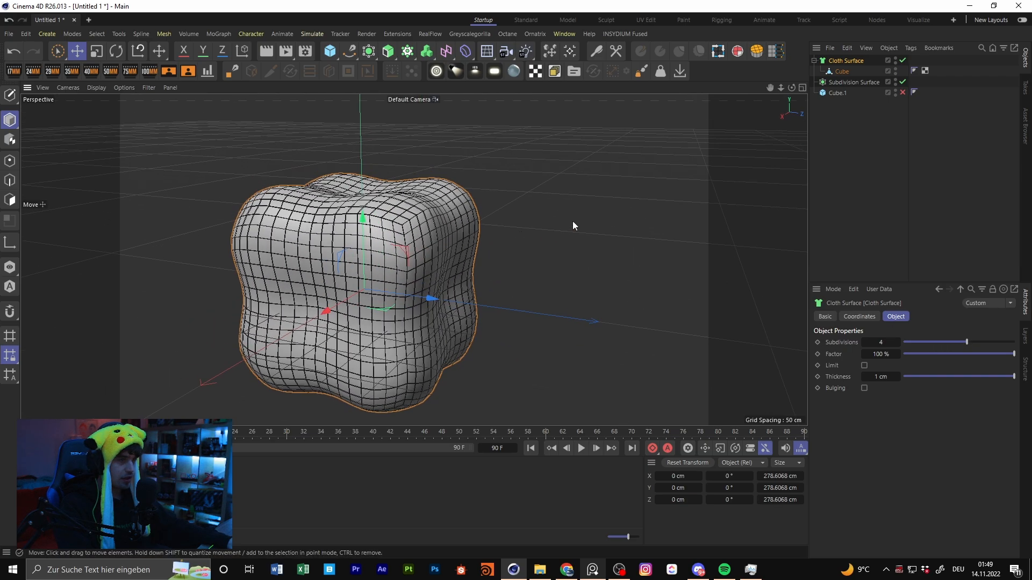
pyautogui.click(841, 72)
pyautogui.keyDown('alt'); pyautogui.moveTo(425, 292); pyautogui.dragTo(485, 312); pyautogui.keyUp('alt')
pyautogui.scroll(5, 463, 194)
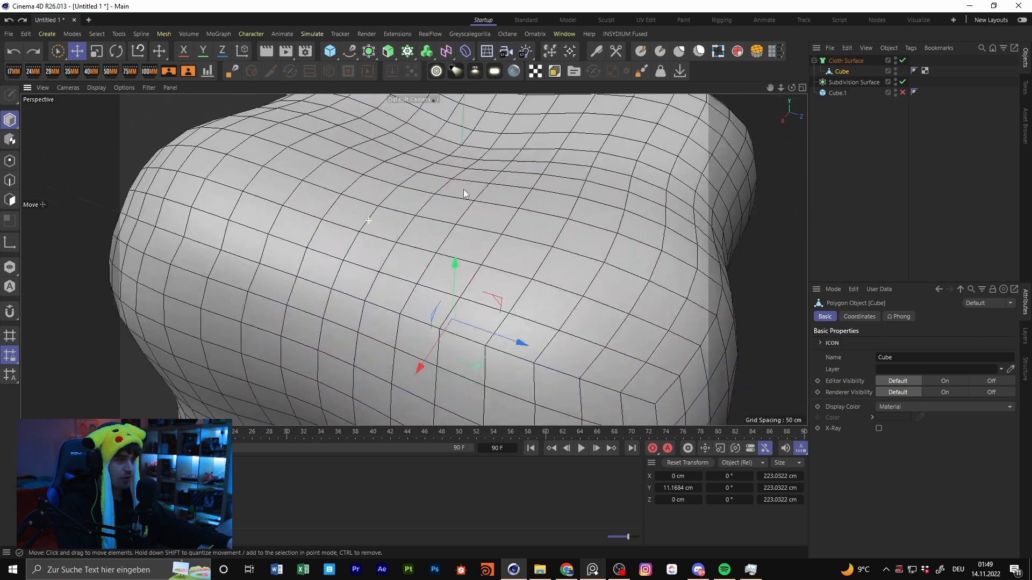
pyautogui.keyDown('alt'); pyautogui.moveTo(430, 210); pyautogui.dragTo(465, 227); pyautogui.keyUp('alt')
pyautogui.scroll(-5, 466, 228)
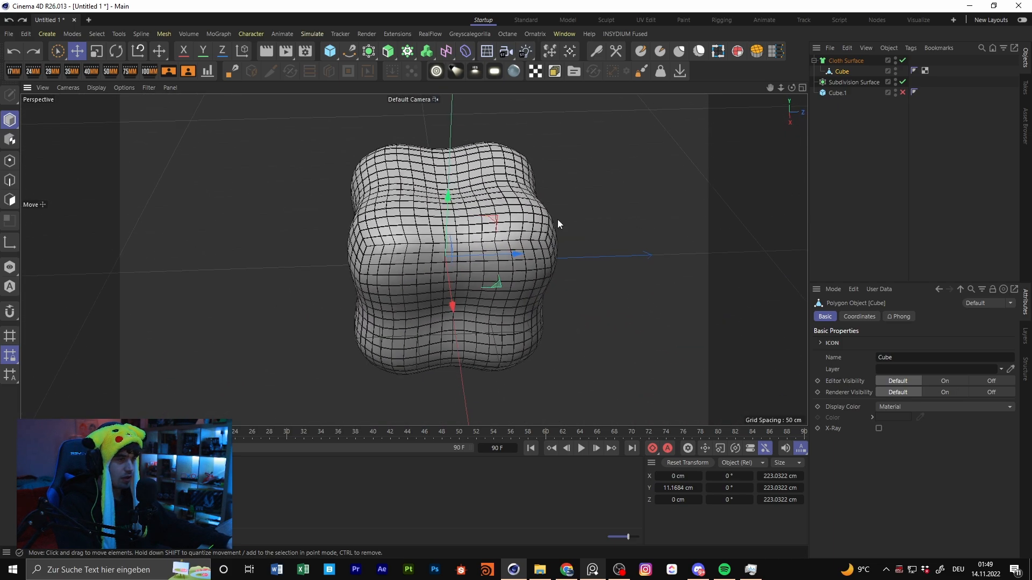
# Step: Try out the Subdivisions and Limit settings of the Cloth Surface on the cube
pyautogui.click(850, 62)
pyautogui.moveTo(966, 342); pyautogui.dragTo(1027, 352)
pyautogui.click(864, 365)
pyautogui.keyDown('alt'); pyautogui.moveTo(440, 252); pyautogui.dragTo(473, 258); pyautogui.keyUp('alt')
pyautogui.keyDown('alt'); pyautogui.moveTo(473, 258); pyautogui.dragTo(530, 185, button='right'); pyautogui.keyUp('alt')
pyautogui.keyDown('alt'); pyautogui.moveTo(530, 185); pyautogui.dragTo(514, 235, button='middle'); pyautogui.keyUp('alt')
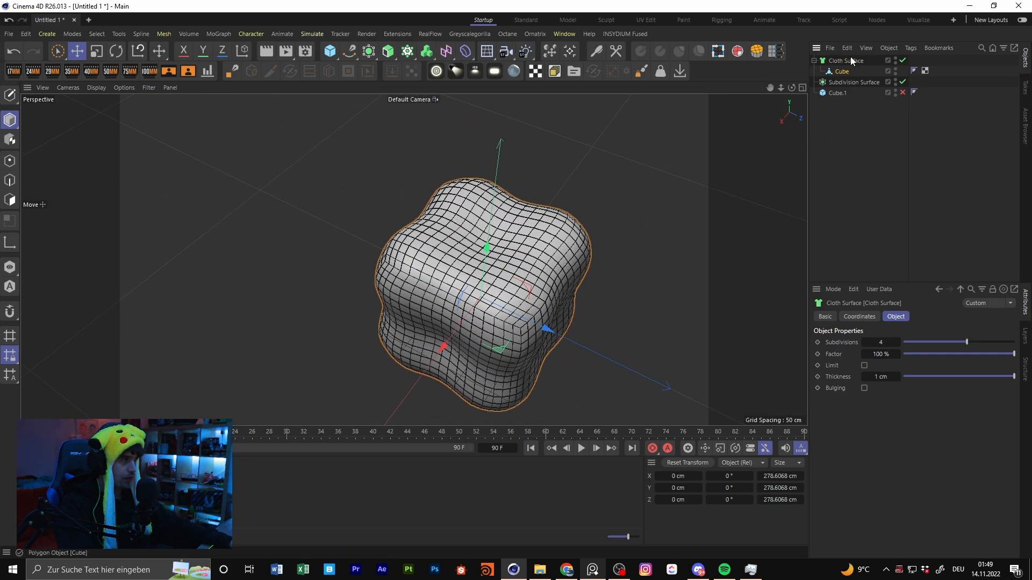
# Step: Move the cube out of the Cloth Surface and delete that generator
pyautogui.moveTo(850, 56); pyautogui.dragTo(850, 56)
pyautogui.click(846, 72)
pyautogui.press('Delete')
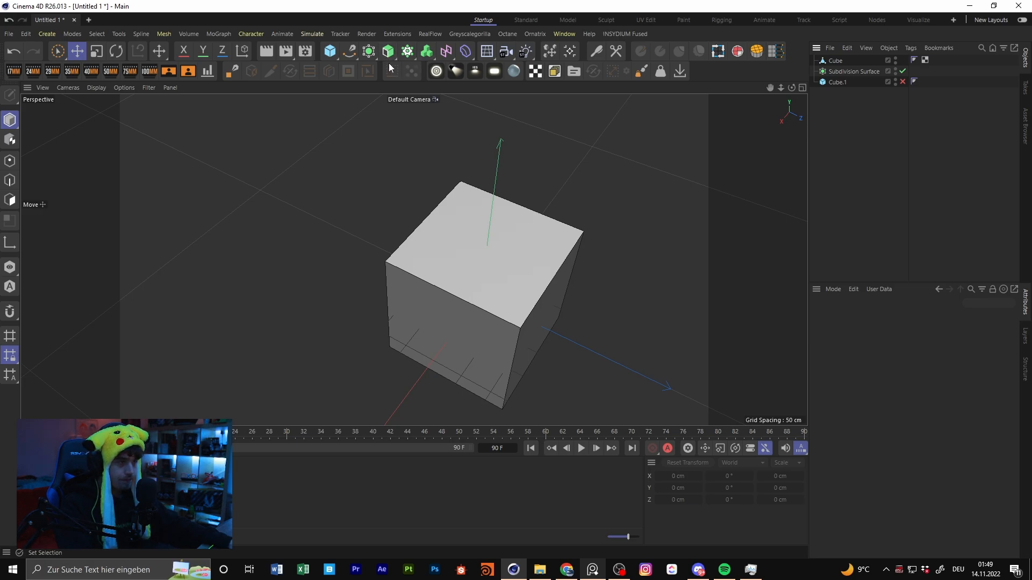
# Step: Add a Connect generator, nest the cube under it and show the generator's object properties
pyautogui.click(368, 51)
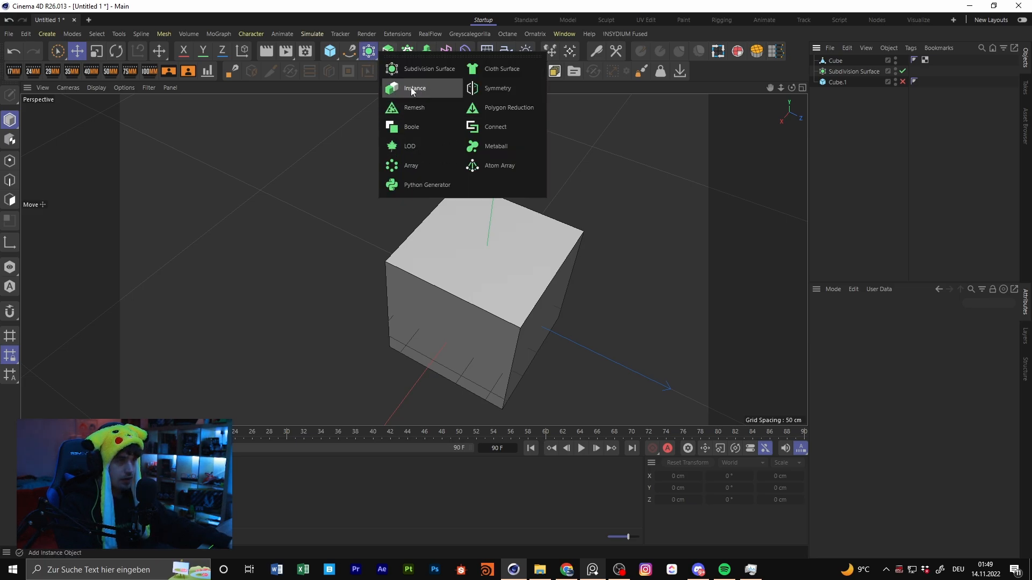
pyautogui.click(498, 126)
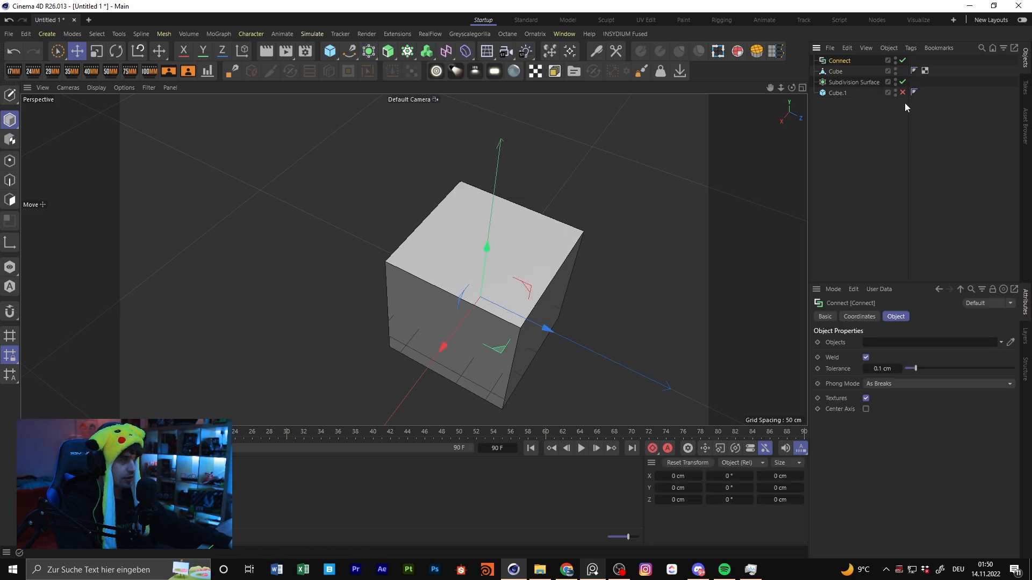
pyautogui.moveTo(841, 71); pyautogui.dragTo(837, 60)
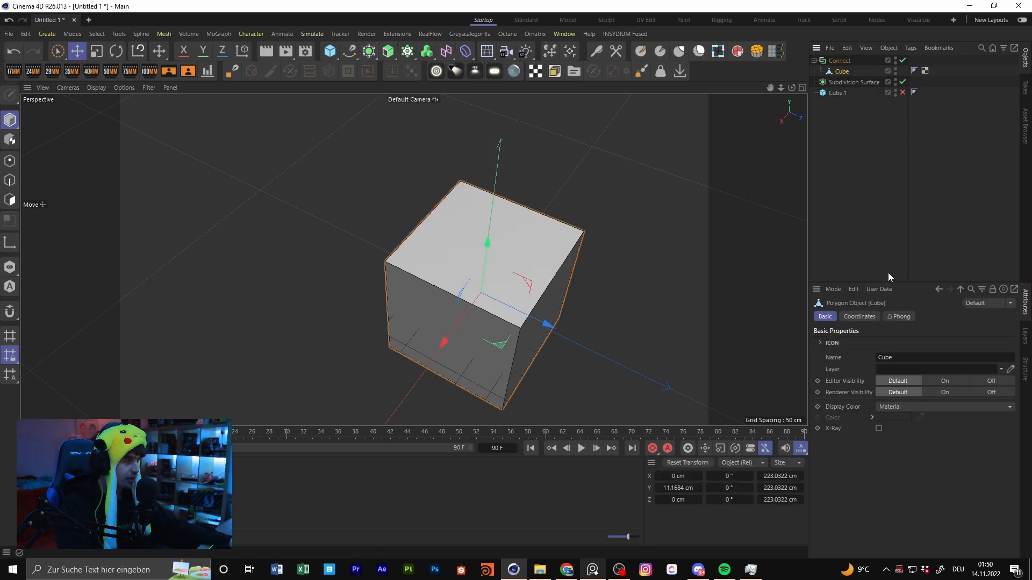
pyautogui.click(848, 63)
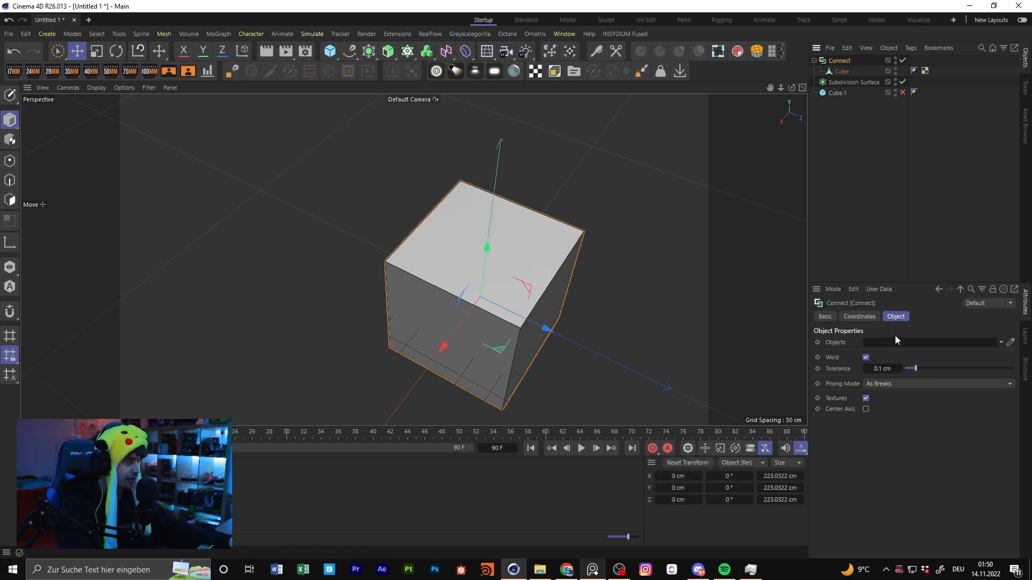
# Step: Move the cube out of the Connect generator and delete the generator
pyautogui.moveTo(844, 72); pyautogui.dragTo(845, 57)
pyautogui.click(842, 71)
pyautogui.press('Delete')
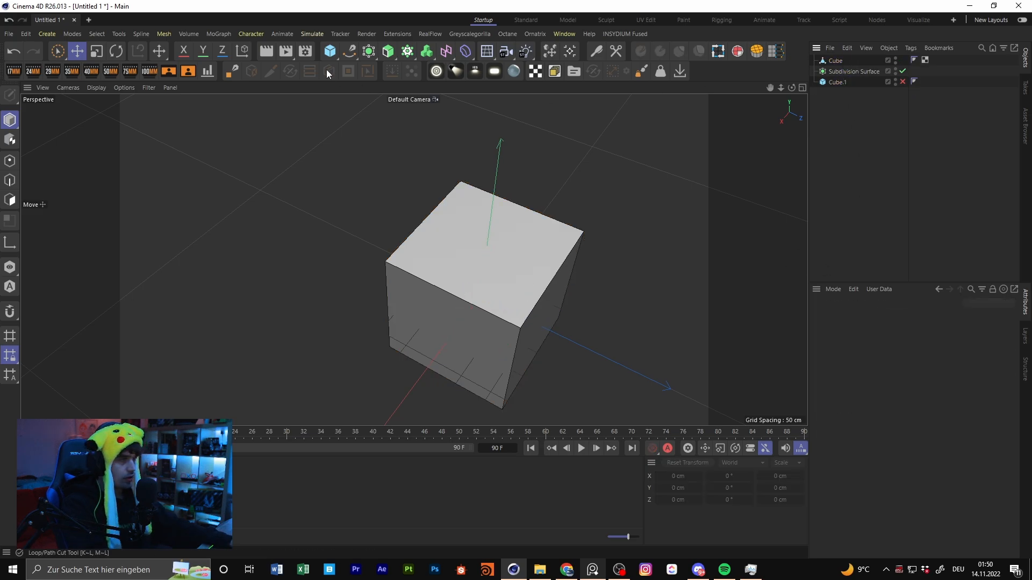
# Step: Add a Metaball generator and nest the cube under it
pyautogui.click(390, 53)
pyautogui.click(368, 54)
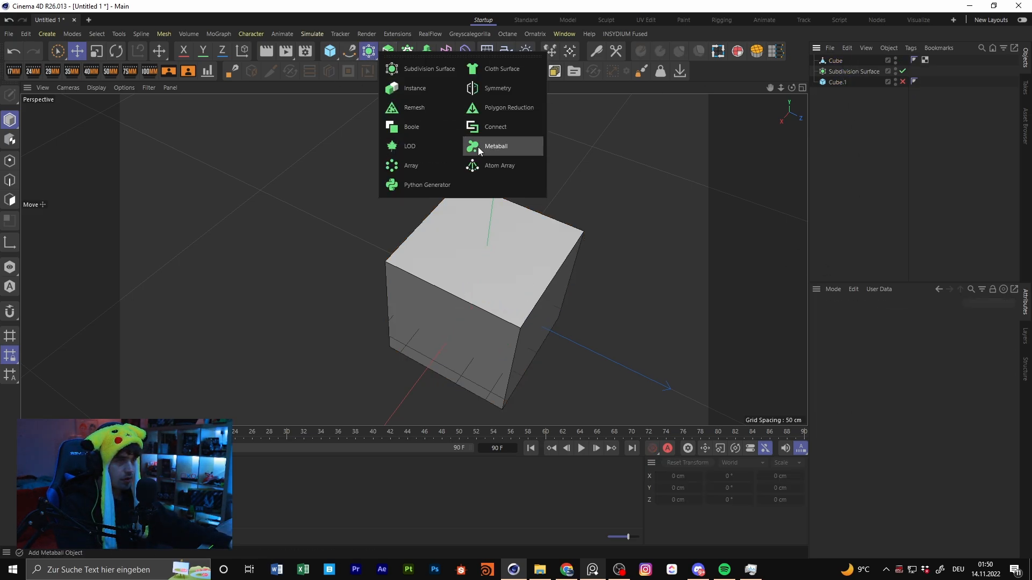
pyautogui.click(523, 150)
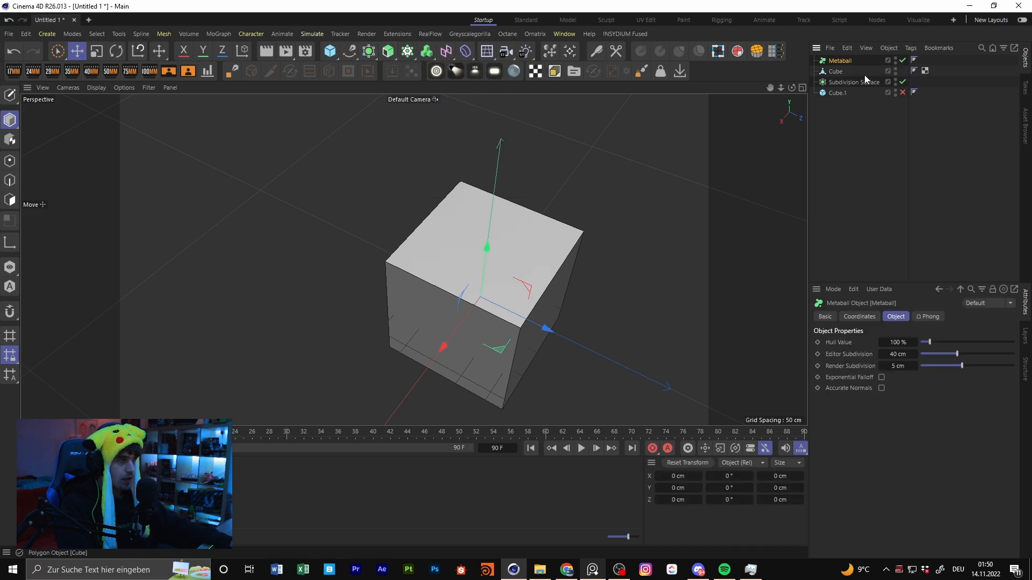
pyautogui.moveTo(841, 60); pyautogui.dragTo(841, 61)
pyautogui.keyDown('alt'); pyautogui.moveTo(578, 275); pyautogui.dragTo(486, 230); pyautogui.keyUp('alt')
pyautogui.scroll(3, 486, 230)
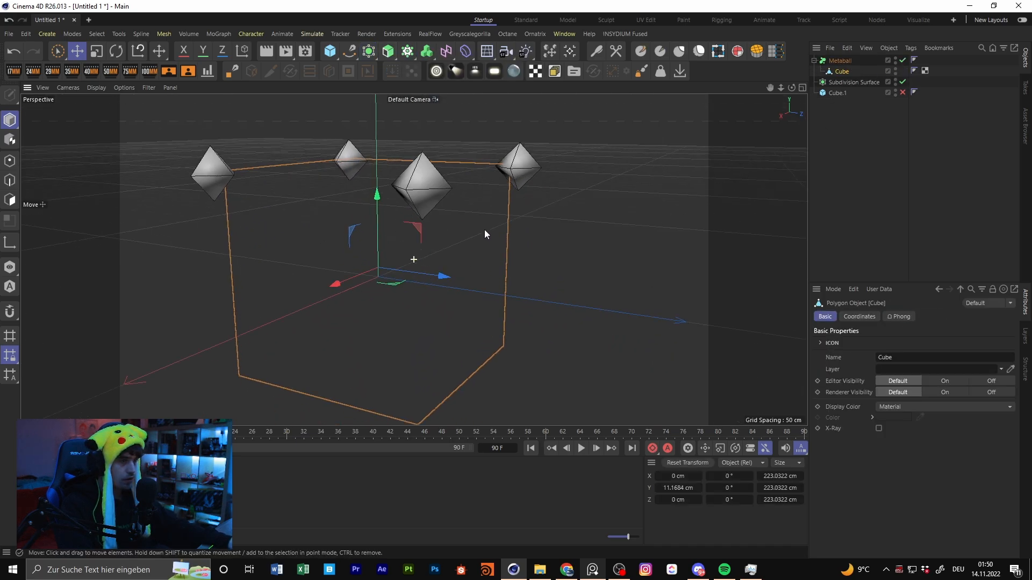
# Step: Delete the Metaball generator while keeping the cube in the scene
pyautogui.scroll(-3, 486, 231)
pyautogui.click(840, 61)
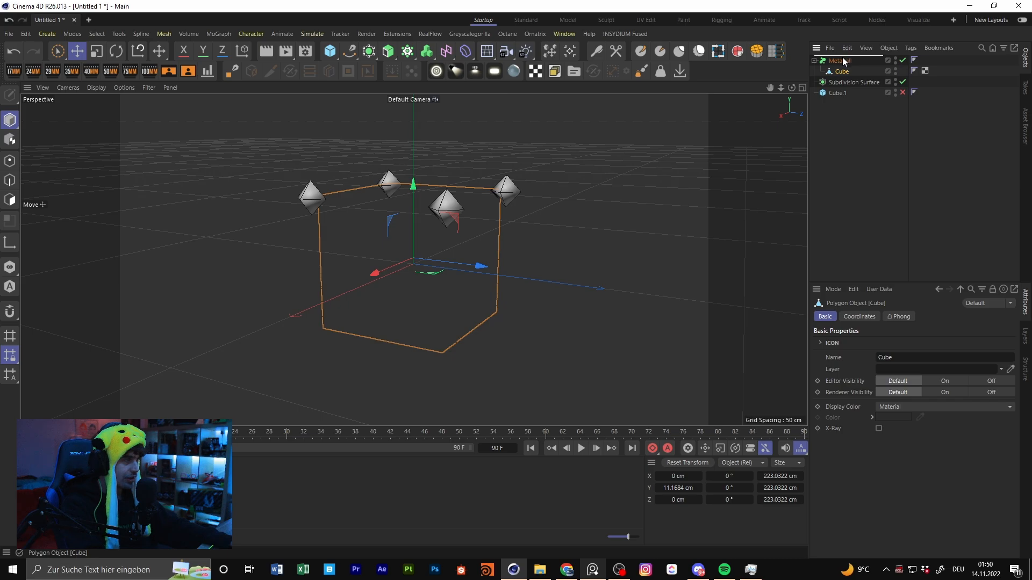
pyautogui.press('Delete')
# Step: Add an LOD generator and nest the cube under it
pyautogui.click(370, 53)
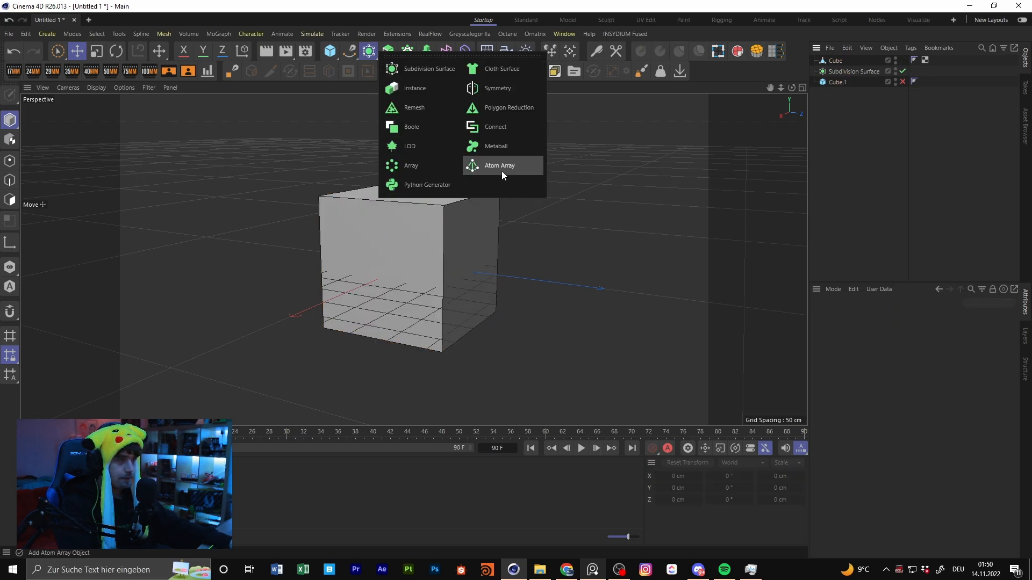
pyautogui.click(413, 146)
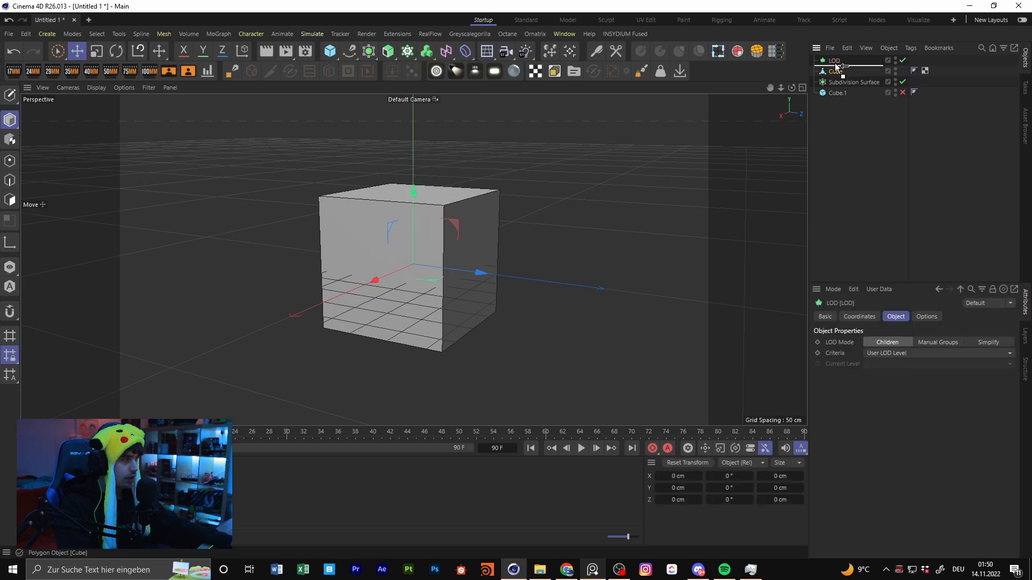
pyautogui.moveTo(836, 63); pyautogui.dragTo(836, 62)
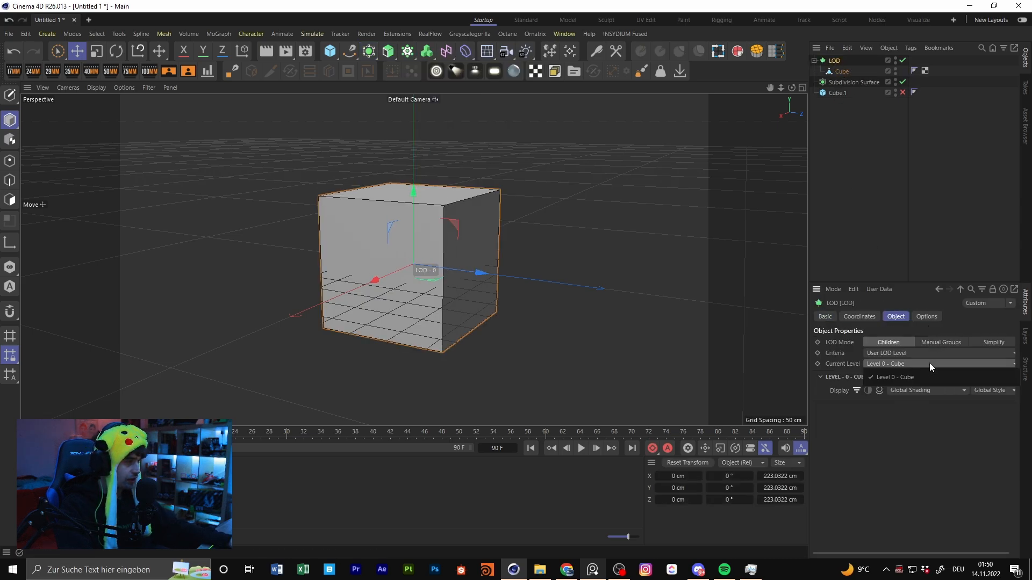
# Step: Examine the LOD generator's criteria, current level and display shading options
pyautogui.click(914, 353)
pyautogui.click(473, 268)
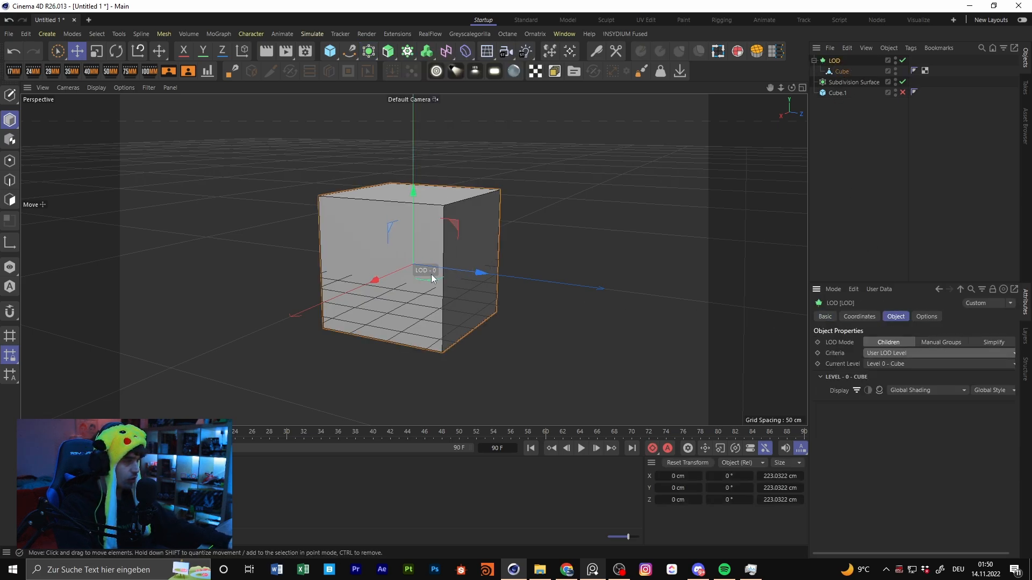
pyautogui.keyDown('alt'); pyautogui.moveTo(431, 274); pyautogui.dragTo(344, 293, button='right'); pyautogui.keyUp('alt')
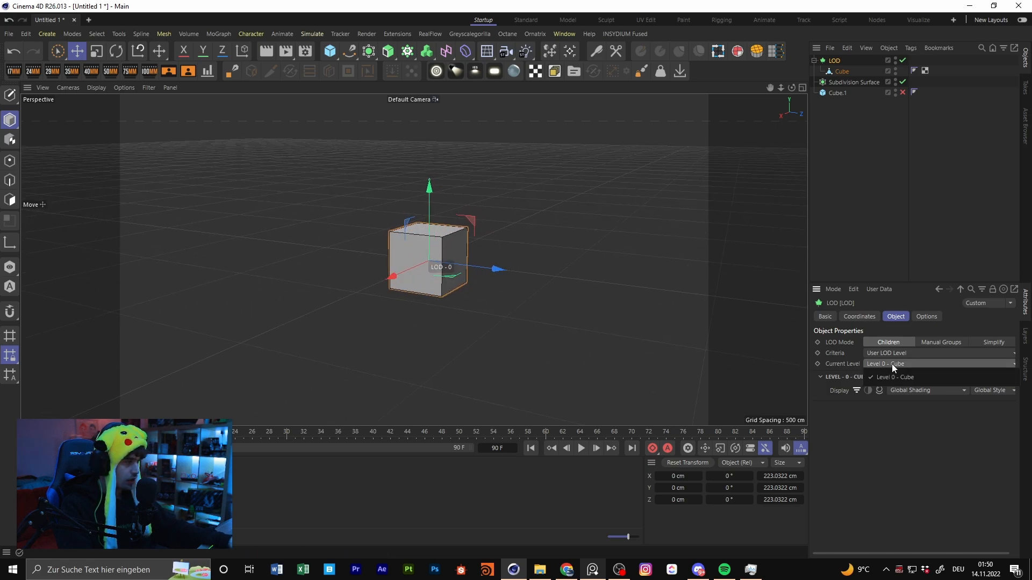
pyautogui.click(908, 353)
pyautogui.click(923, 353)
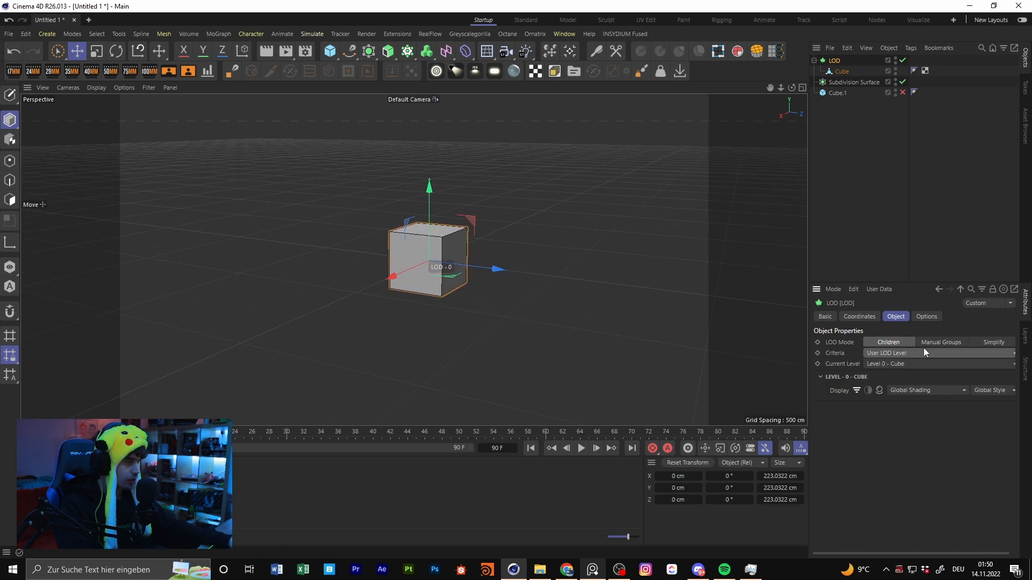
pyautogui.click(926, 391)
pyautogui.click(926, 392)
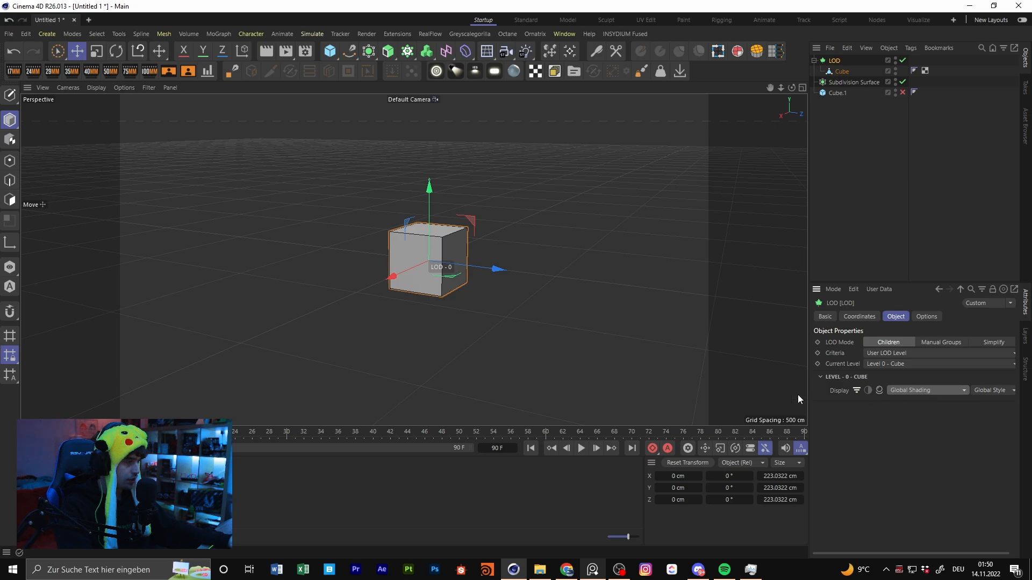
pyautogui.keyDown('alt'); pyautogui.moveTo(431, 227); pyautogui.dragTo(412, 270, button='right'); pyautogui.keyUp('alt')
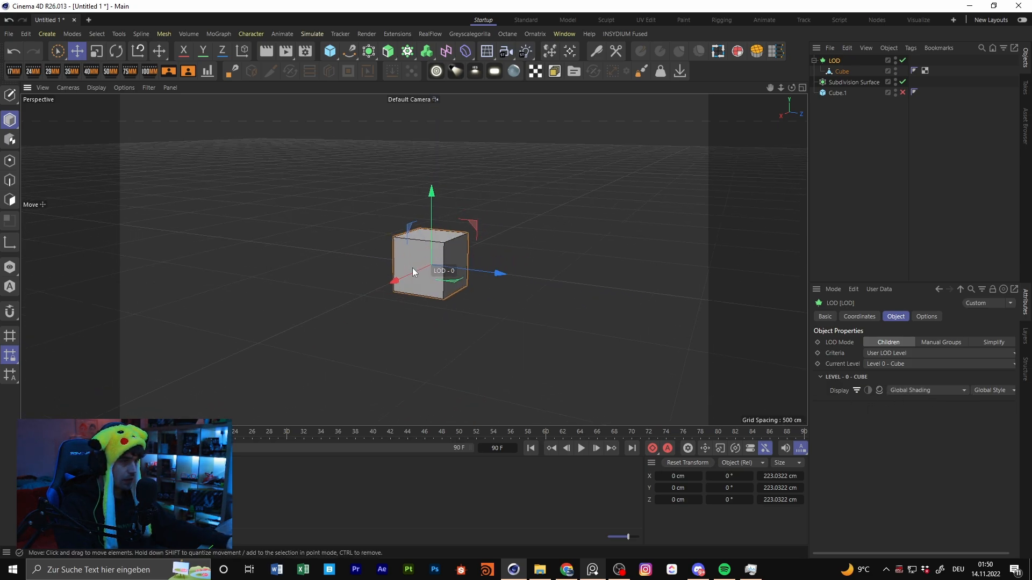
pyautogui.click(894, 365)
# Step: Make two copies of the LOD generator's cube and nest them under the generator as additional levels
pyautogui.click(830, 71)
pyautogui.click(835, 72)
pyautogui.hotkey('ctrl', 'c')
pyautogui.hotkey('ctrl', 'v')
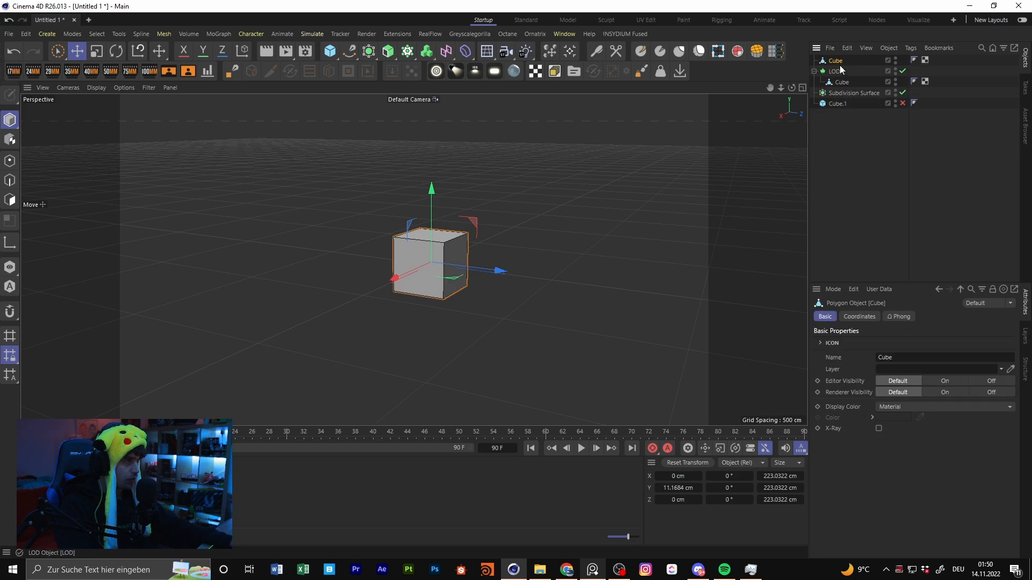
pyautogui.hotkey('ctrl', 'v')
pyautogui.moveTo(838, 62); pyautogui.dragTo(837, 86)
# Step: Set the LOD generator's current level to Level 1 - Cube.2
pyautogui.click(837, 61)
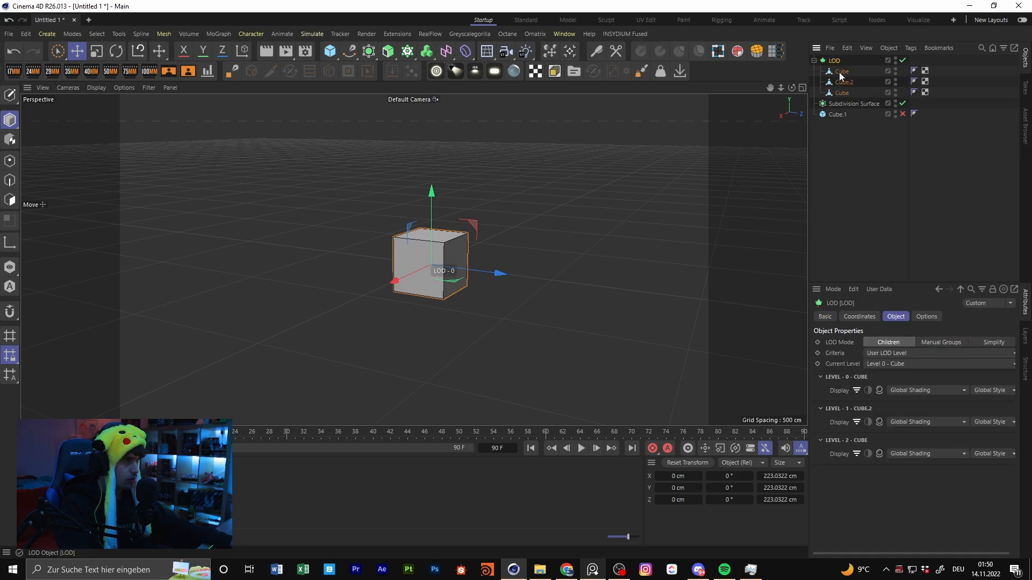
pyautogui.click(892, 365)
pyautogui.click(902, 389)
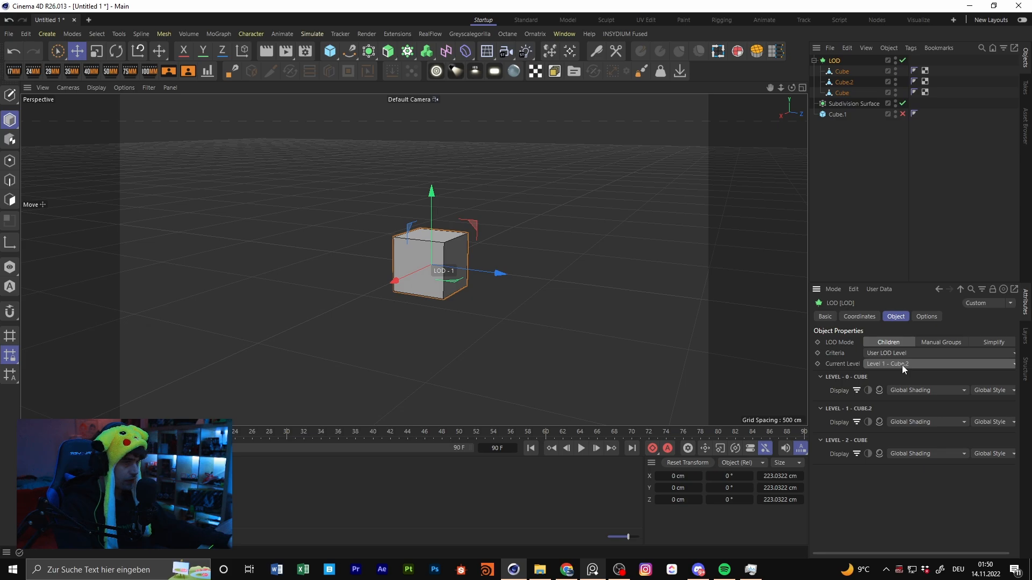
# Step: Set the LOD generator's current level to Level 0 - Cube
pyautogui.keyDown('alt'); pyautogui.moveTo(495, 274); pyautogui.dragTo(557, 312); pyautogui.keyUp('alt')
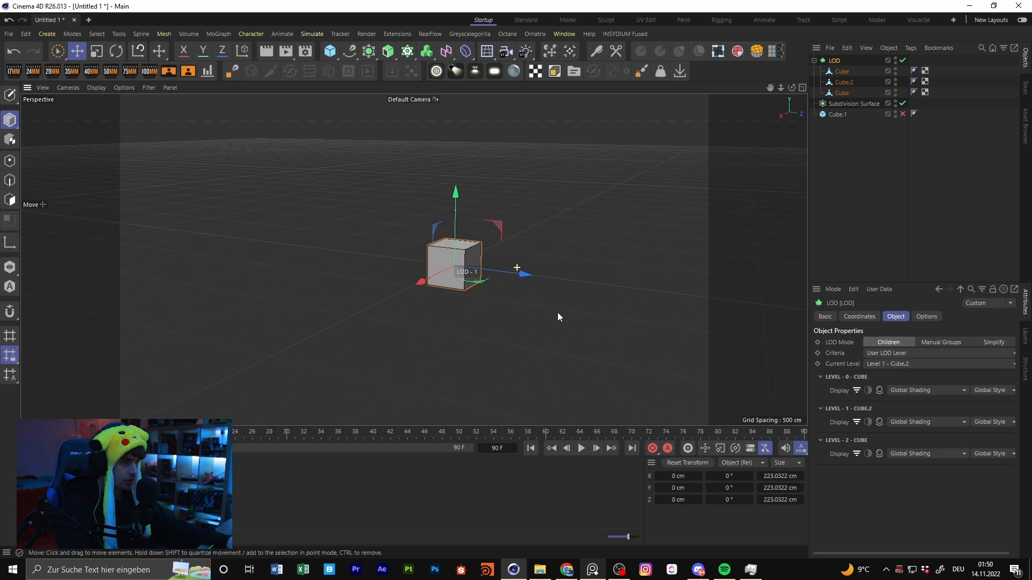
pyautogui.click(895, 364)
pyautogui.click(923, 376)
# Step: Compare the Manual Groups and Simplify LOD modes, return to Children mode and review the available criteria
pyautogui.click(935, 343)
pyautogui.click(985, 343)
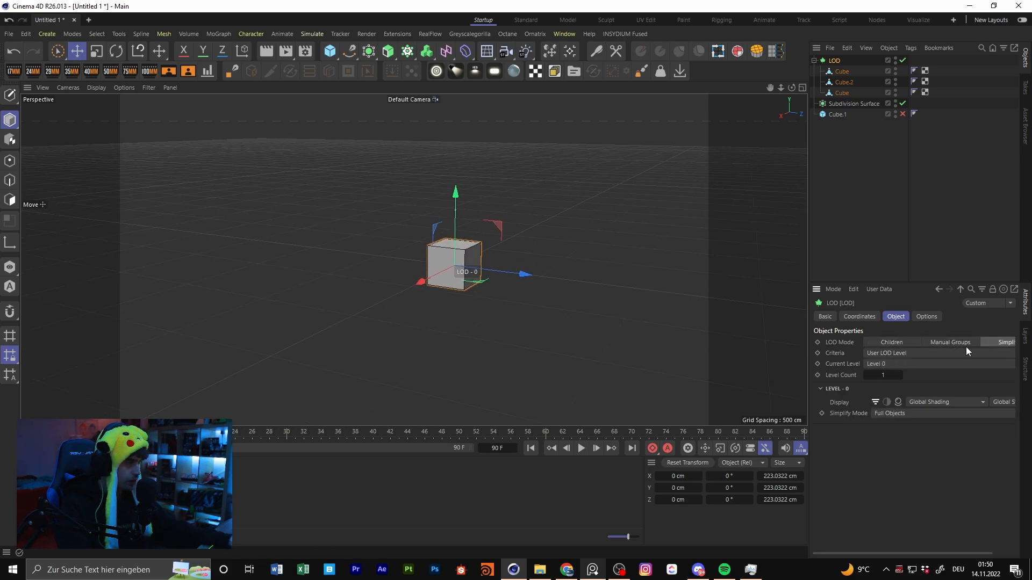
pyautogui.click(881, 341)
pyautogui.click(922, 354)
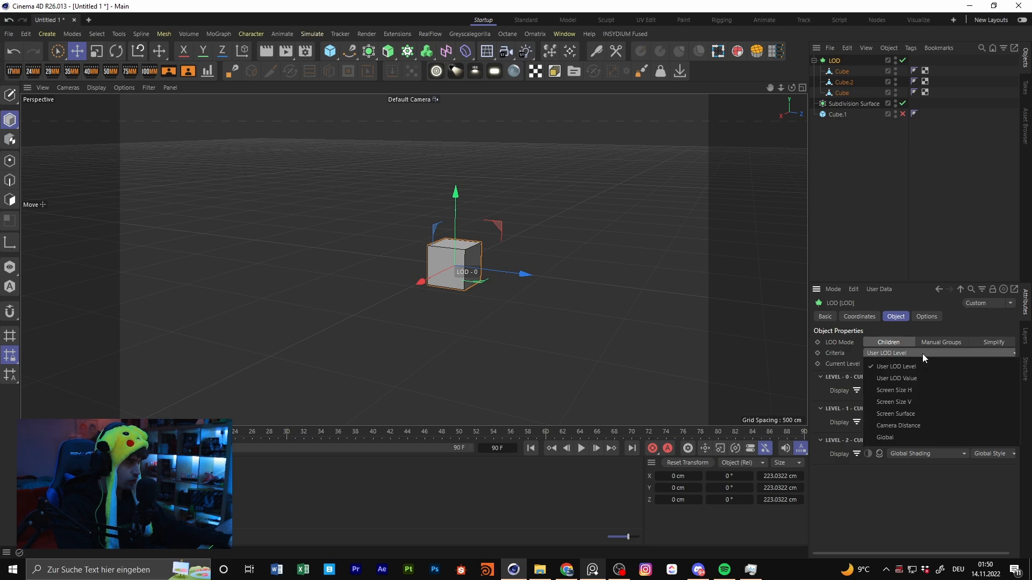
pyautogui.click(921, 353)
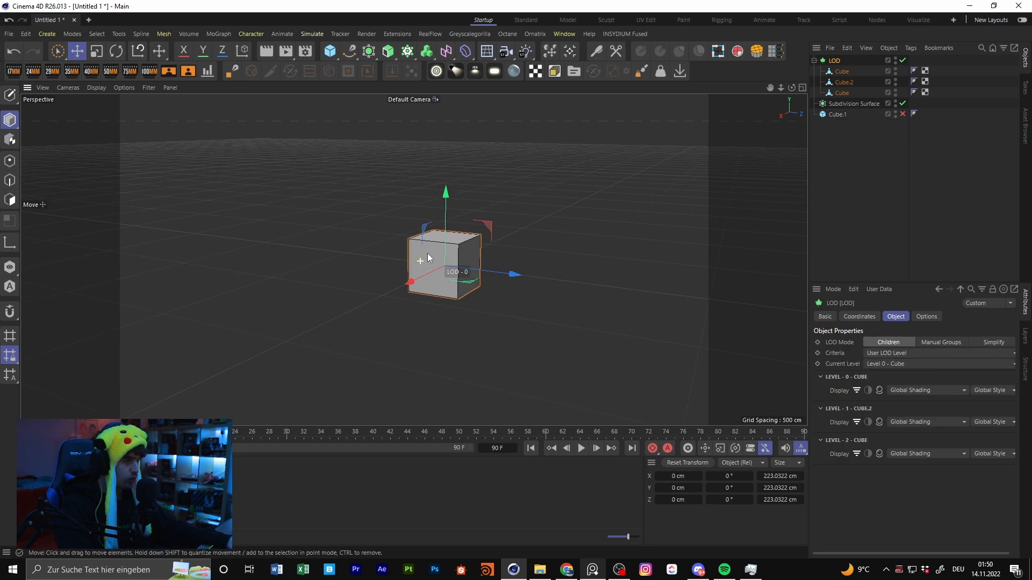
# Step: Check the scene information while viewing the LOD cube up close
pyautogui.scroll(8, 428, 254)
pyautogui.keyDown('alt'); pyautogui.moveTo(495, 238); pyautogui.dragTo(416, 306, button='middle'); pyautogui.keyUp('alt')
pyautogui.hotkey('ctrl', 'i')
pyautogui.click(445, 273)
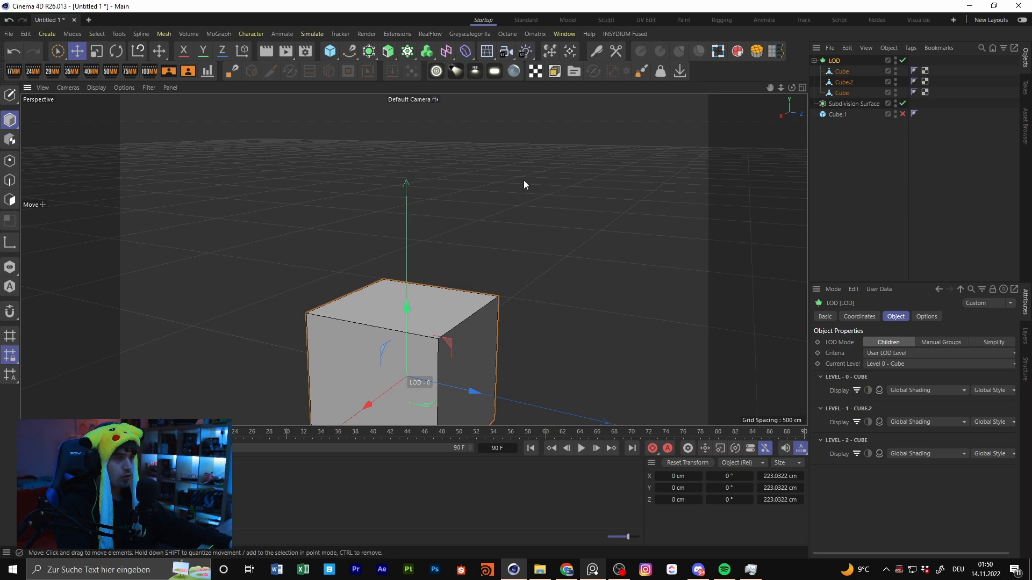
# Step: Set the LOD generator's criteria to Screen Size H
pyautogui.keyDown('alt'); pyautogui.moveTo(437, 296); pyautogui.dragTo(446, 256); pyautogui.keyUp('alt')
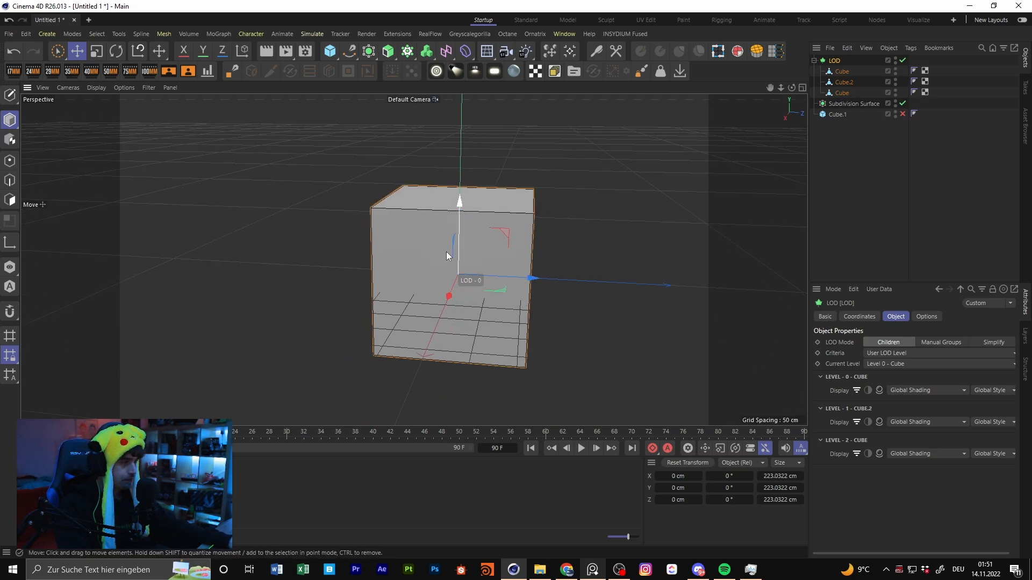
pyautogui.keyDown('alt'); pyautogui.moveTo(473, 198); pyautogui.dragTo(424, 231, button='middle'); pyautogui.keyUp('alt')
pyautogui.click(900, 354)
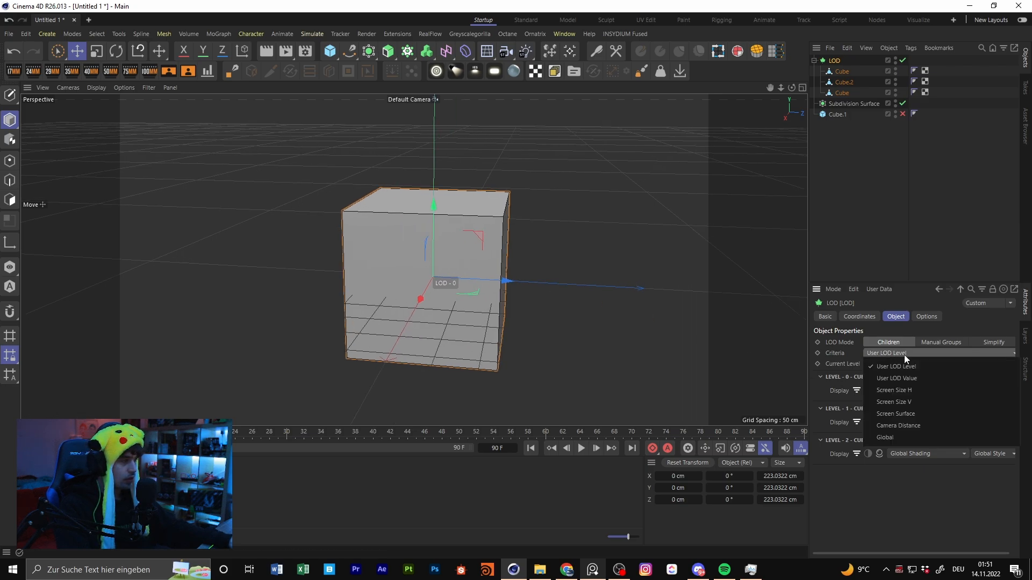
pyautogui.click(927, 389)
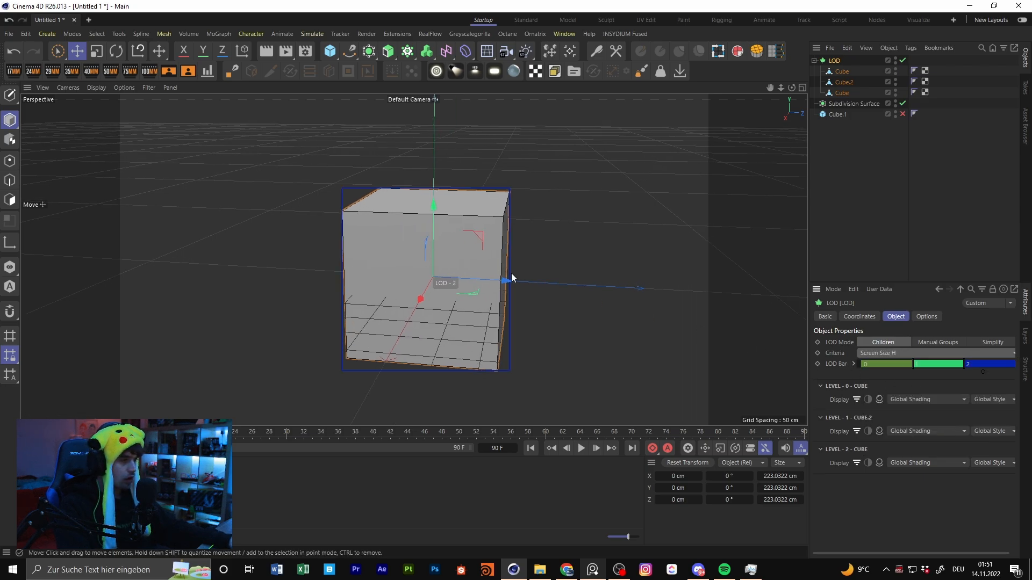
# Step: Examine how the LOD level responds to viewing distance and check the scene's point and polygon information
pyautogui.keyDown('alt'); pyautogui.moveTo(511, 276); pyautogui.dragTo(415, 231, button='right'); pyautogui.keyUp('alt')
pyautogui.keyDown('alt'); pyautogui.moveTo(415, 231); pyautogui.dragTo(580, 240); pyautogui.keyUp('alt')
pyautogui.keyDown('alt'); pyautogui.moveTo(580, 240); pyautogui.dragTo(431, 246, button='right'); pyautogui.keyUp('alt')
pyautogui.moveTo(431, 246)
pyautogui.keyDown('alt'); pyautogui.mouseDown()
pyautogui.moveTo(530, 245)
pyautogui.moveTo(385, 224)
pyautogui.moveTo(440, 233)
pyautogui.mouseUp(); pyautogui.keyUp('alt')
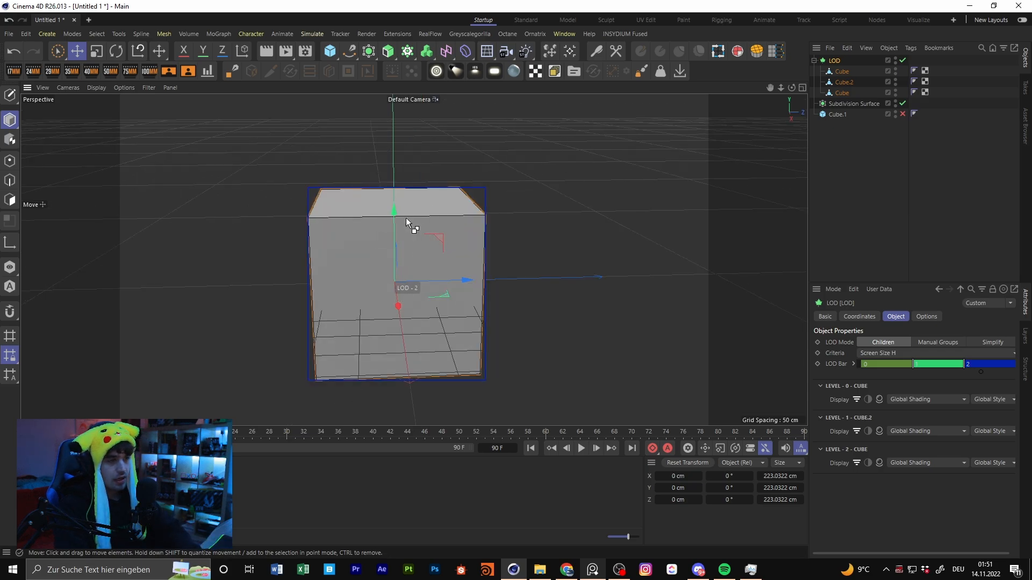
pyautogui.hotkey('ctrl', 'i')
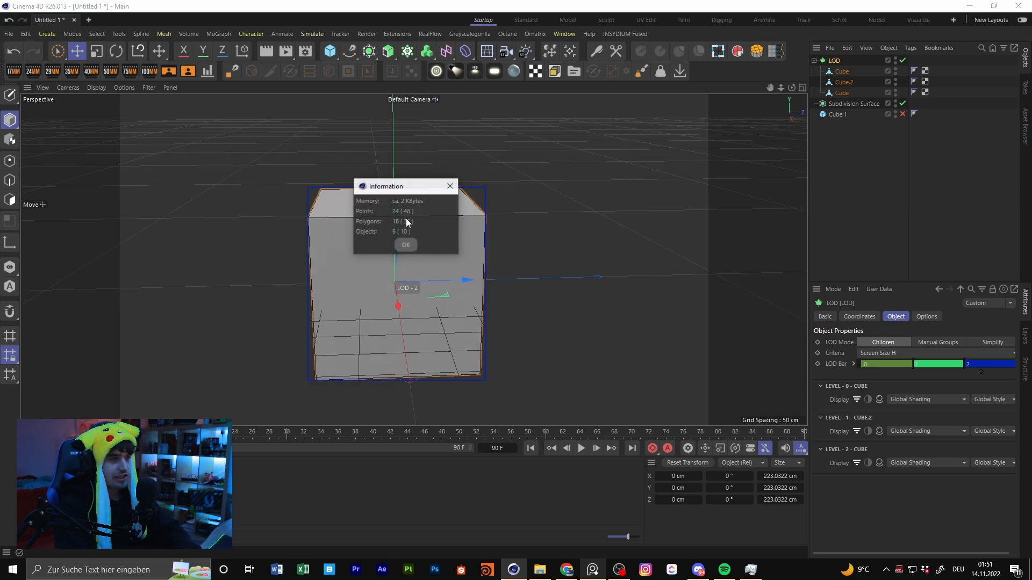
pyautogui.click(405, 247)
# Step: Delete the first two cubes under the LOD generator and select the remaining one
pyautogui.keyDown('alt'); pyautogui.moveTo(443, 193); pyautogui.dragTo(511, 231, button='middle'); pyautogui.keyUp('alt')
pyautogui.click(846, 73)
pyautogui.press('Delete')
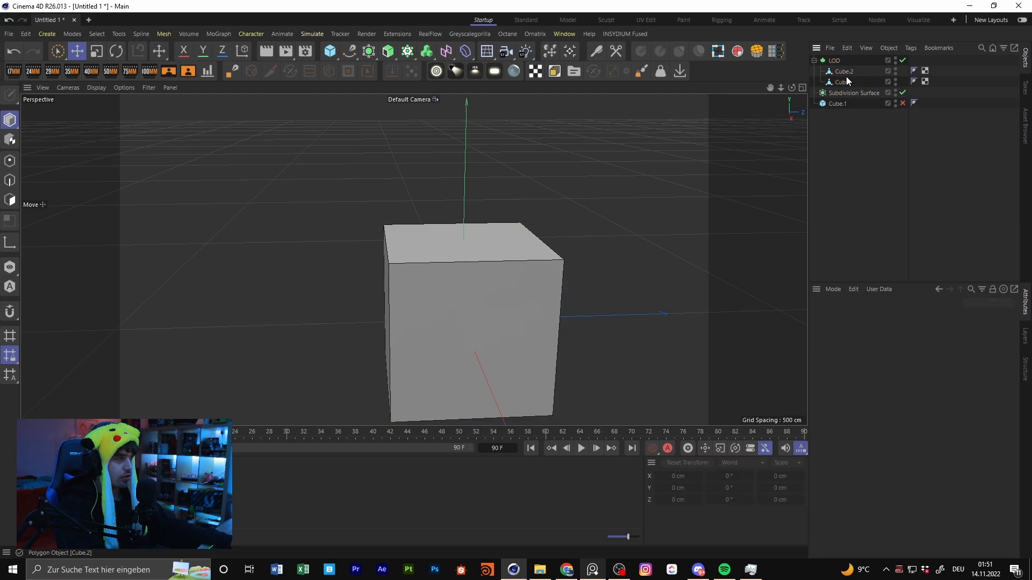
pyautogui.click(845, 74)
pyautogui.press('Delete')
pyautogui.click(843, 73)
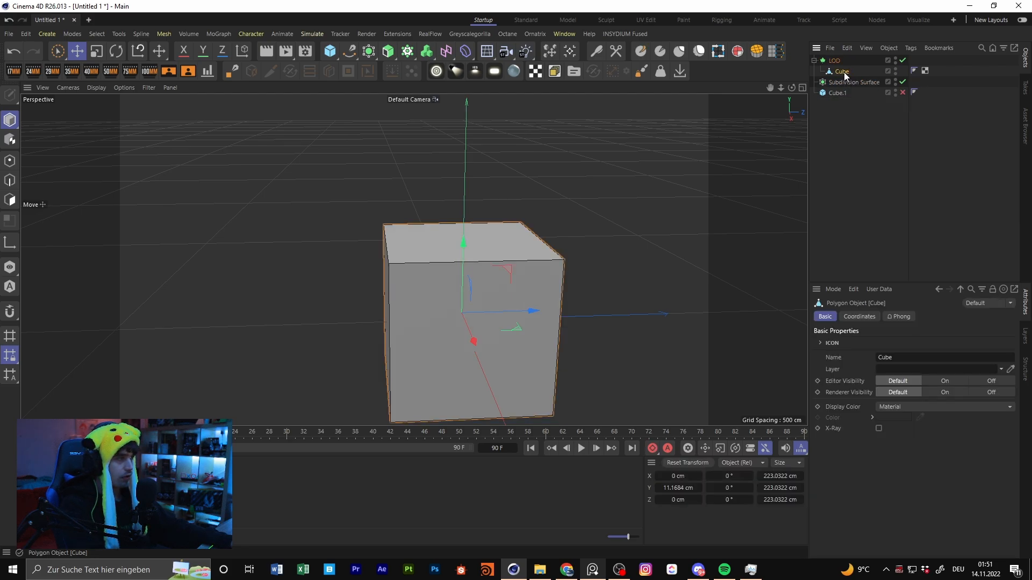
# Step: Add an Array generator and nest the remaining cube under it
pyautogui.click(388, 51)
pyautogui.click(369, 51)
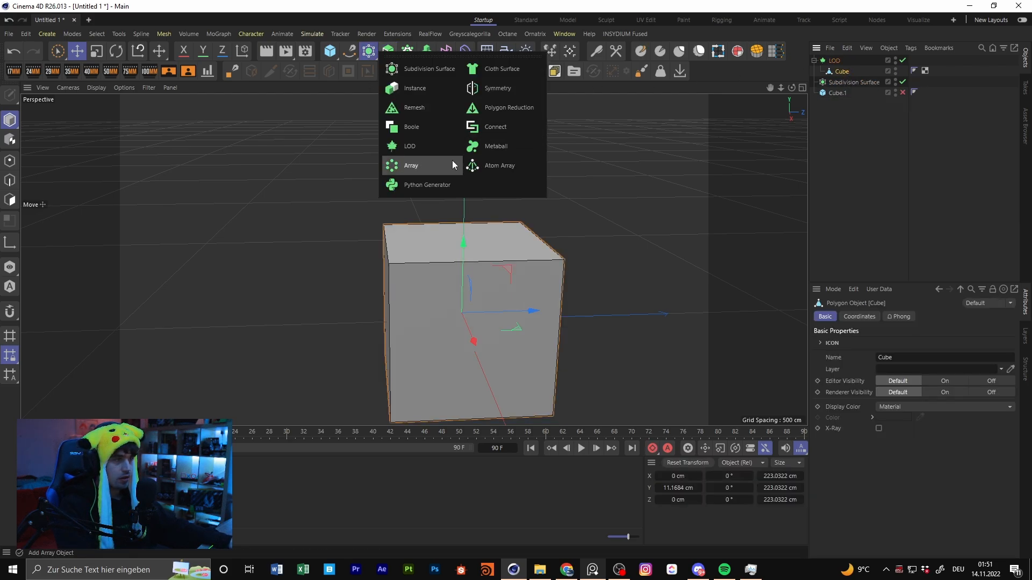
pyautogui.click(424, 166)
pyautogui.moveTo(850, 86); pyautogui.dragTo(841, 73)
# Step: Delete the LOD generator while keeping the cube nested under the Array
pyautogui.press('Delete')
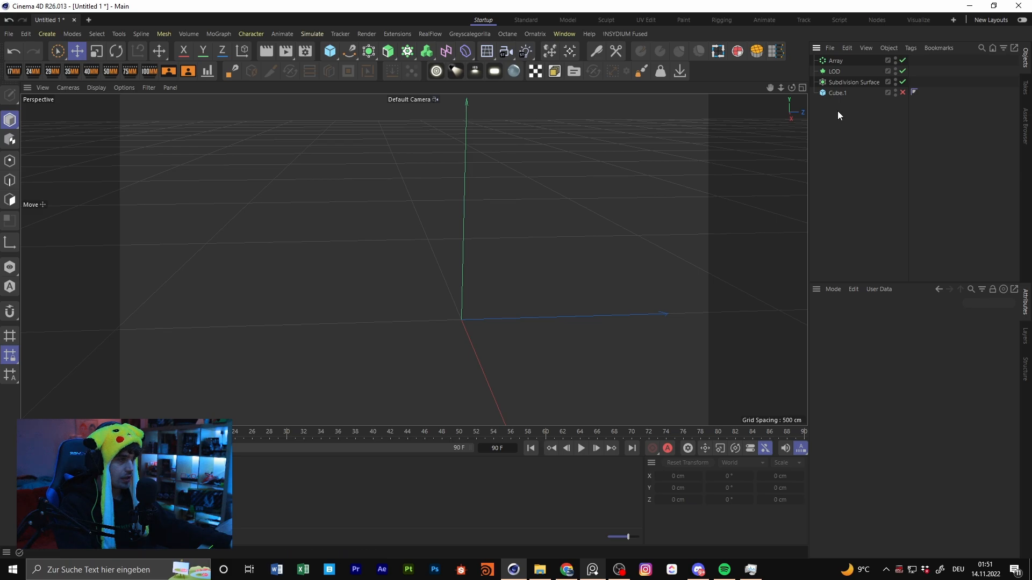
pyautogui.hotkey('ctrl', 'z')
pyautogui.click(836, 85)
pyautogui.press('Delete')
pyautogui.keyDown('alt'); pyautogui.moveTo(537, 252); pyautogui.dragTo(553, 317); pyautogui.keyUp('alt')
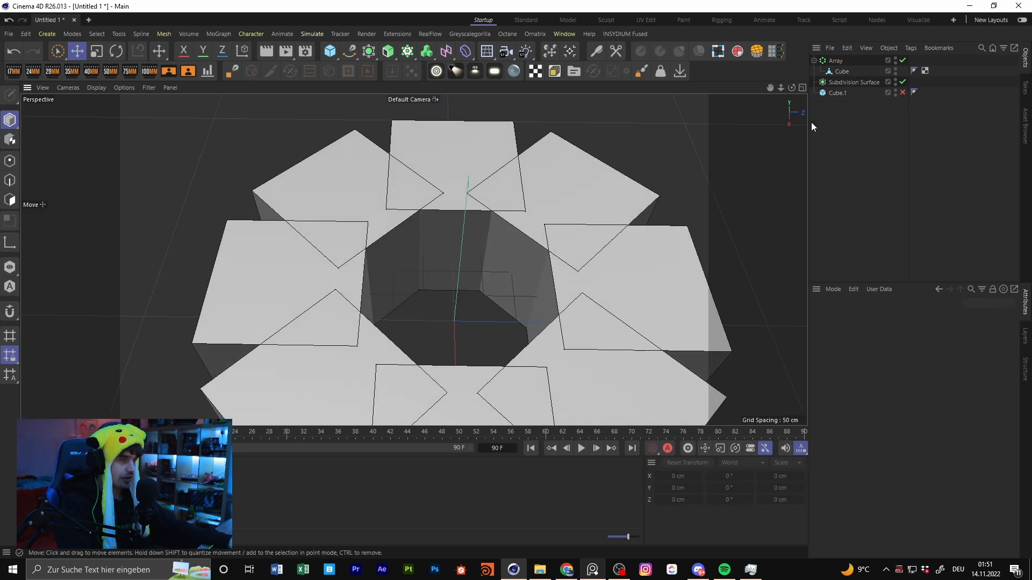
# Step: Set the Array's radius to 466 cm and inspect the source cube within the ring
pyautogui.click(835, 62)
pyautogui.scroll(-3, 537, 263)
pyautogui.moveTo(937, 342); pyautogui.dragTo(960, 343)
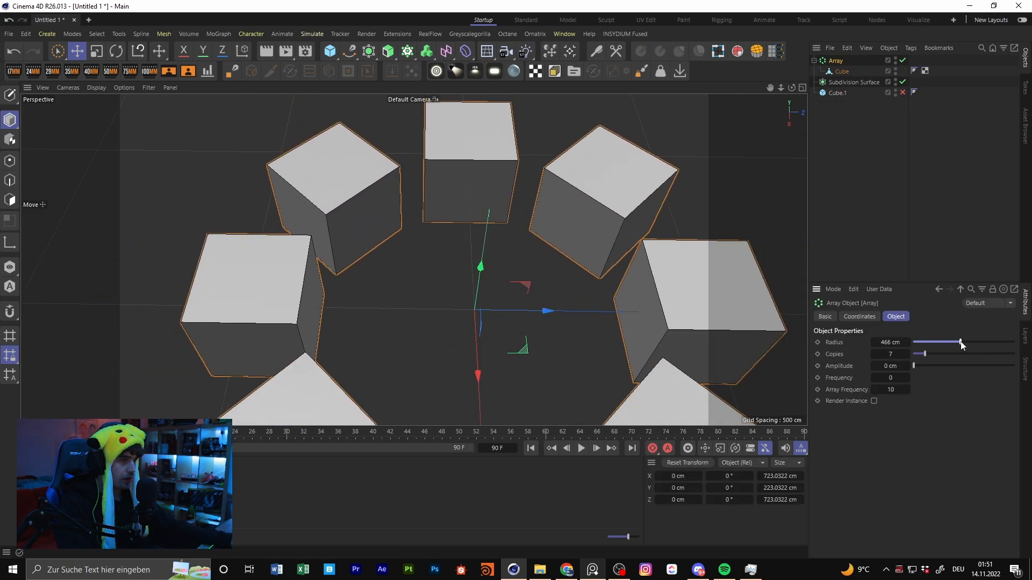
pyautogui.click(841, 72)
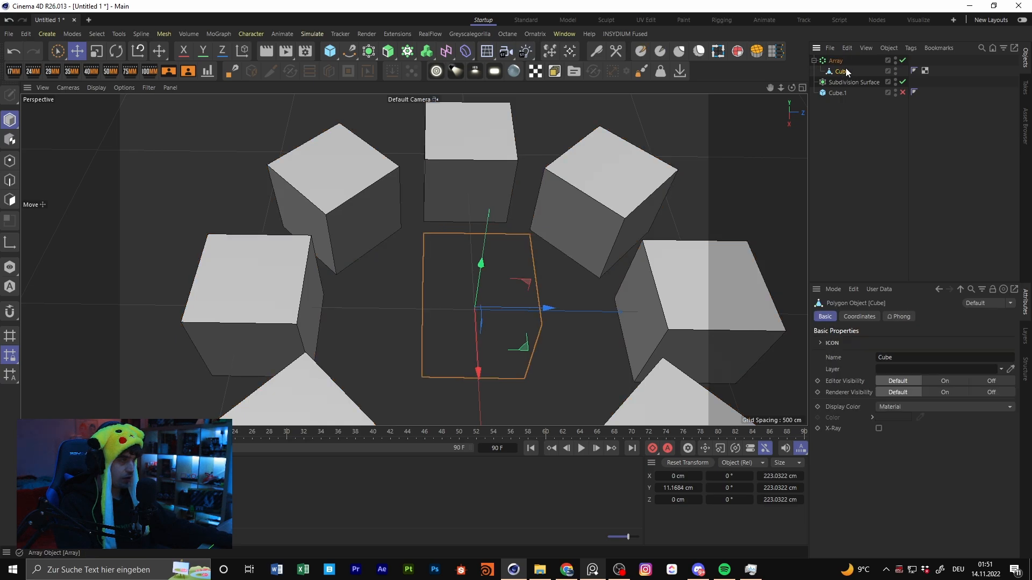
pyautogui.moveTo(841, 56); pyautogui.dragTo(839, 71)
pyautogui.keyDown('alt'); pyautogui.moveTo(496, 252); pyautogui.dragTo(467, 216, button='middle'); pyautogui.keyUp('alt')
pyautogui.scroll(-3, 468, 217)
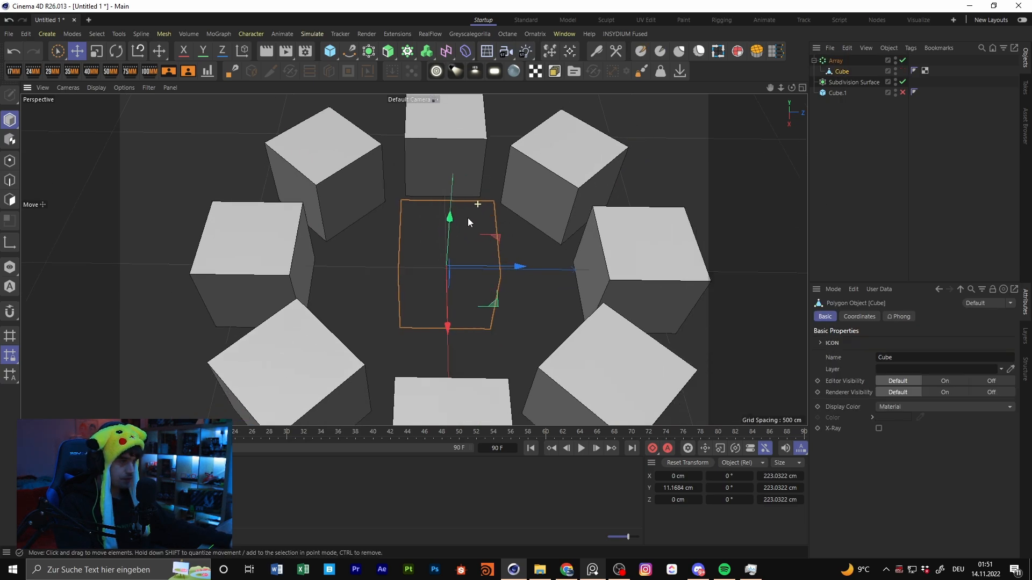
# Step: Set the Array to radius 397 cm, 36 copies, amplitude 230 cm, frequency 1.53 and array frequency 10.18
pyautogui.click(836, 61)
pyautogui.moveTo(963, 343); pyautogui.dragTo(925, 355)
pyautogui.moveTo(915, 366); pyautogui.dragTo(986, 355)
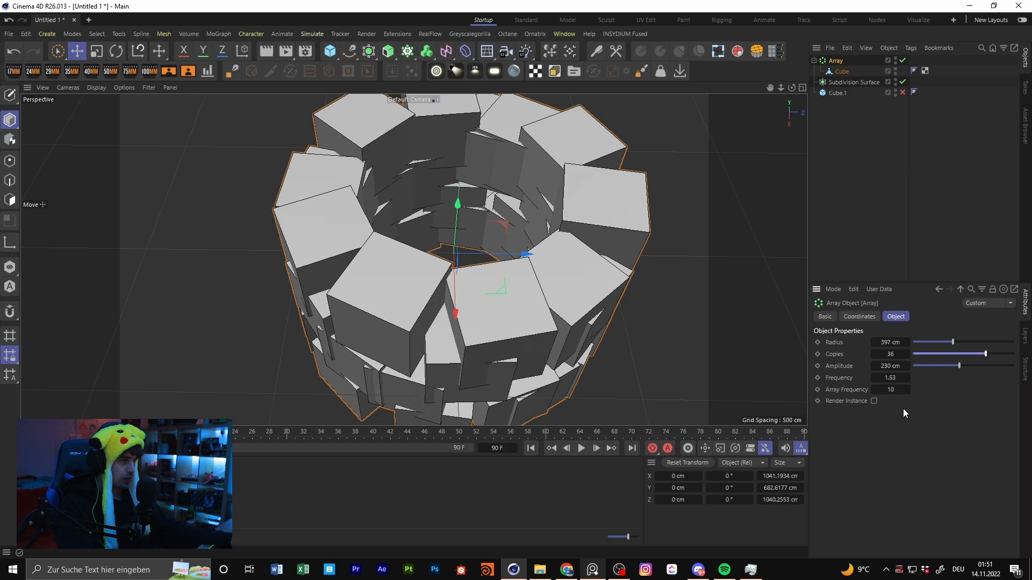
pyautogui.moveTo(890, 394); pyautogui.dragTo(910, 394)
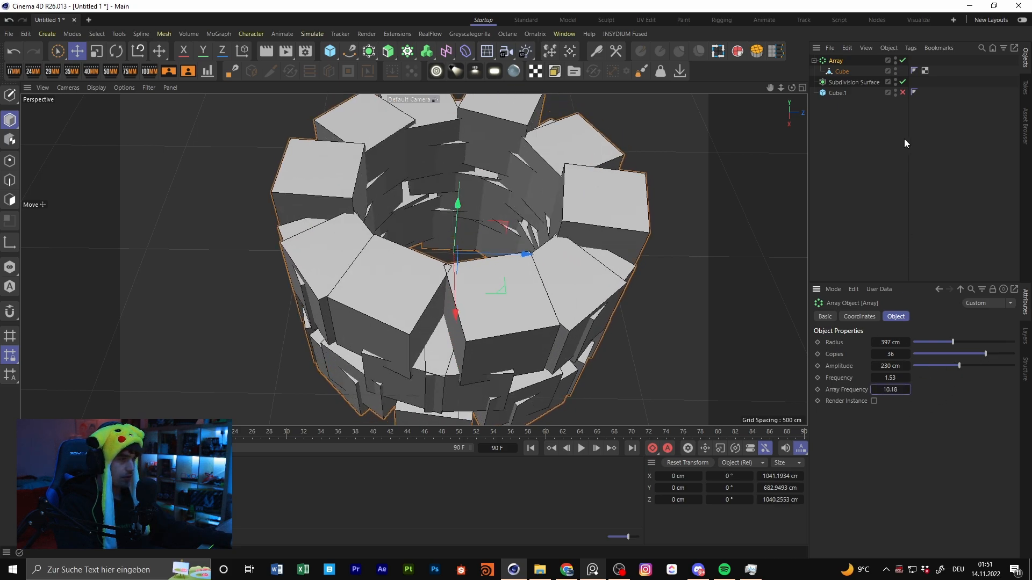
# Step: Move the cube out of the Array generator and delete the Array
pyautogui.click(904, 139)
pyautogui.moveTo(844, 57); pyautogui.dragTo(843, 56)
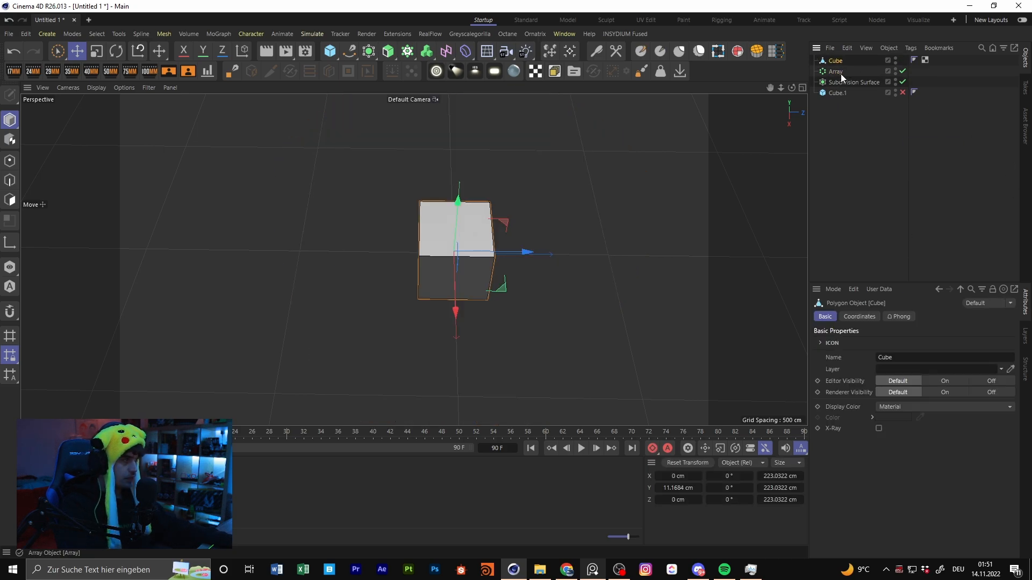
pyautogui.click(840, 74)
pyautogui.press('Delete')
# Step: Add an Atom Array generator and nest the cube under it
pyautogui.moveTo(388, 53); pyautogui.dragTo(486, 170)
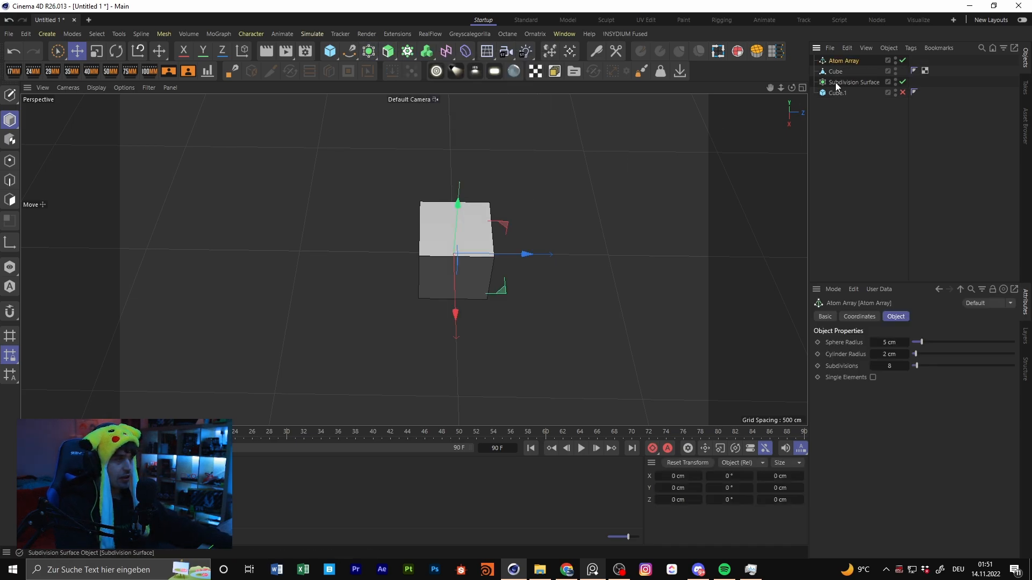
pyautogui.moveTo(842, 60); pyautogui.dragTo(843, 60)
# Step: Examine the spheres and cylinders the Atom Array places on the cube's points and edges
pyautogui.keyDown('alt'); pyautogui.moveTo(484, 240); pyautogui.dragTo(506, 237, button='right'); pyautogui.keyUp('alt')
pyautogui.keyDown('alt'); pyautogui.moveTo(412, 258); pyautogui.dragTo(430, 254); pyautogui.keyUp('alt')
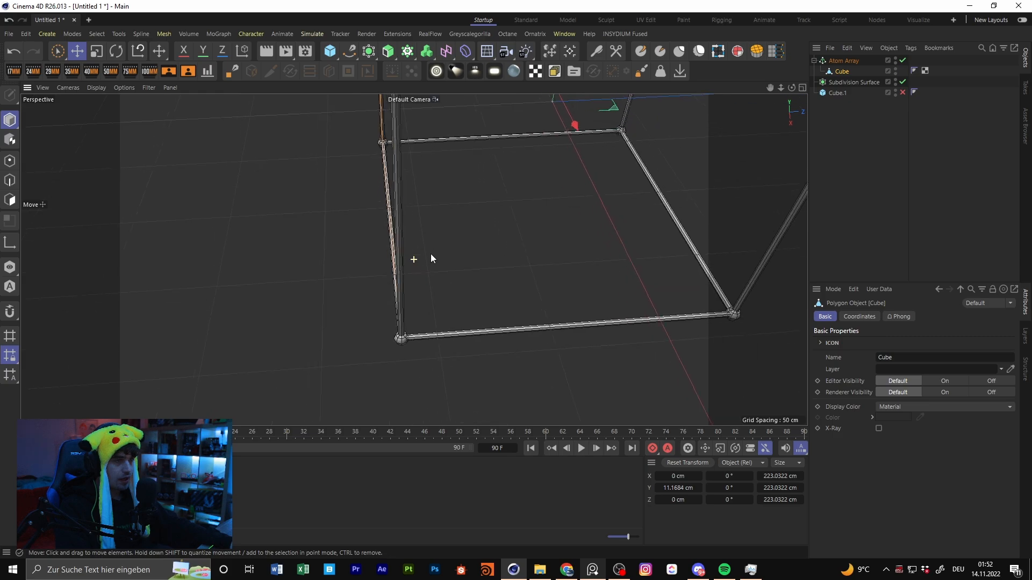
pyautogui.keyDown('alt'); pyautogui.moveTo(454, 182); pyautogui.dragTo(428, 186, button='right'); pyautogui.keyUp('alt')
pyautogui.keyDown('alt'); pyautogui.moveTo(428, 186); pyautogui.dragTo(392, 253, button='middle'); pyautogui.keyUp('alt')
pyautogui.keyDown('alt'); pyautogui.moveTo(377, 239); pyautogui.dragTo(431, 222, button='right'); pyautogui.keyUp('alt')
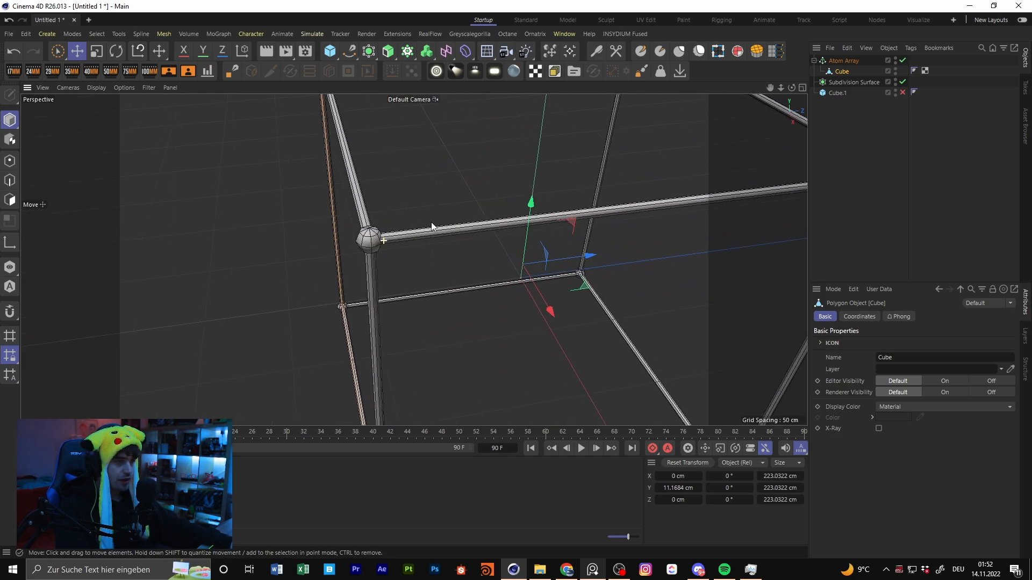
pyautogui.keyDown('alt'); pyautogui.moveTo(401, 235); pyautogui.dragTo(410, 268); pyautogui.keyUp('alt')
pyautogui.keyDown('alt'); pyautogui.moveTo(409, 237); pyautogui.dragTo(414, 295, button='middle'); pyautogui.keyUp('alt')
pyautogui.keyDown('alt'); pyautogui.moveTo(414, 295); pyautogui.dragTo(373, 314, button='right'); pyautogui.keyUp('alt')
pyautogui.keyDown('alt'); pyautogui.moveTo(372, 314); pyautogui.dragTo(446, 271); pyautogui.keyUp('alt')
# Step: Set the Atom Array's cylinder radius to 5 cm
pyautogui.click(831, 49)
pyautogui.click(845, 64)
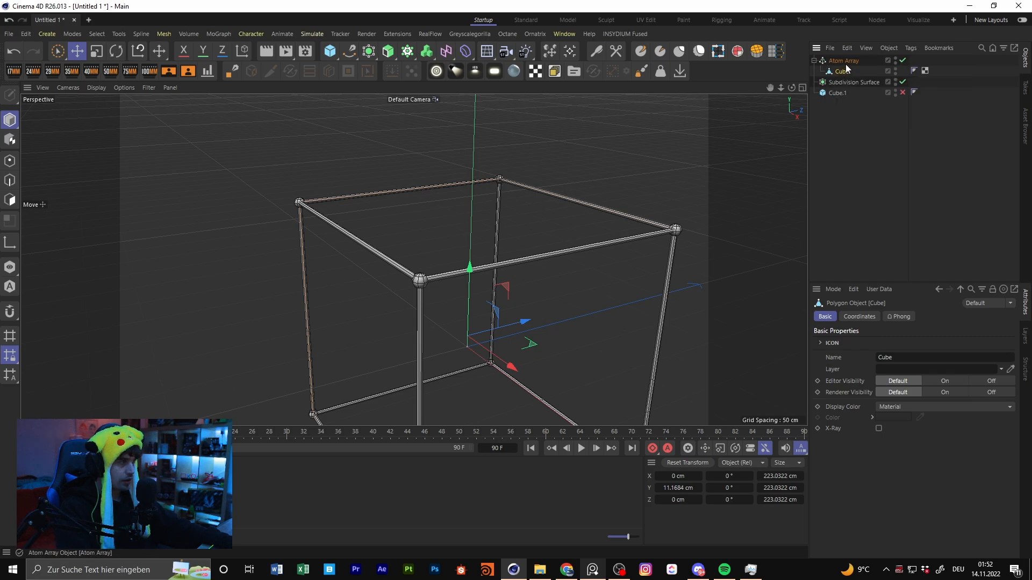
pyautogui.click(843, 61)
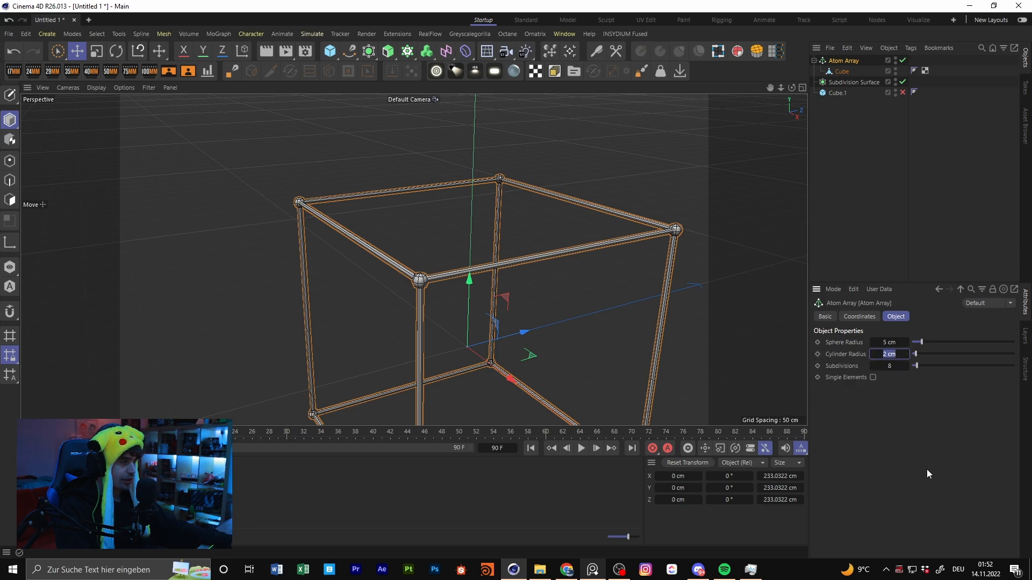
pyautogui.press('Return')
# Step: Deselect the Atom Array and inspect its thickened cube frame from several angles
pyautogui.keyDown('alt'); pyautogui.moveTo(420, 273); pyautogui.dragTo(466, 266, button='right'); pyautogui.keyUp('alt')
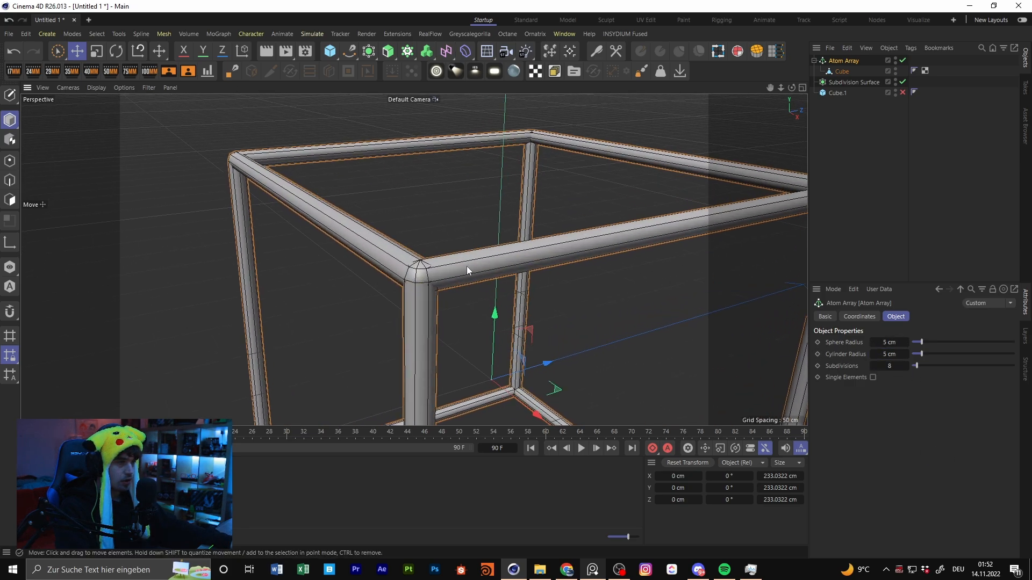
pyautogui.keyDown('alt'); pyautogui.moveTo(467, 266); pyautogui.dragTo(482, 282); pyautogui.keyUp('alt')
pyautogui.keyDown('alt'); pyautogui.moveTo(482, 282); pyautogui.dragTo(350, 321, button='right'); pyautogui.keyUp('alt')
pyautogui.click(960, 217)
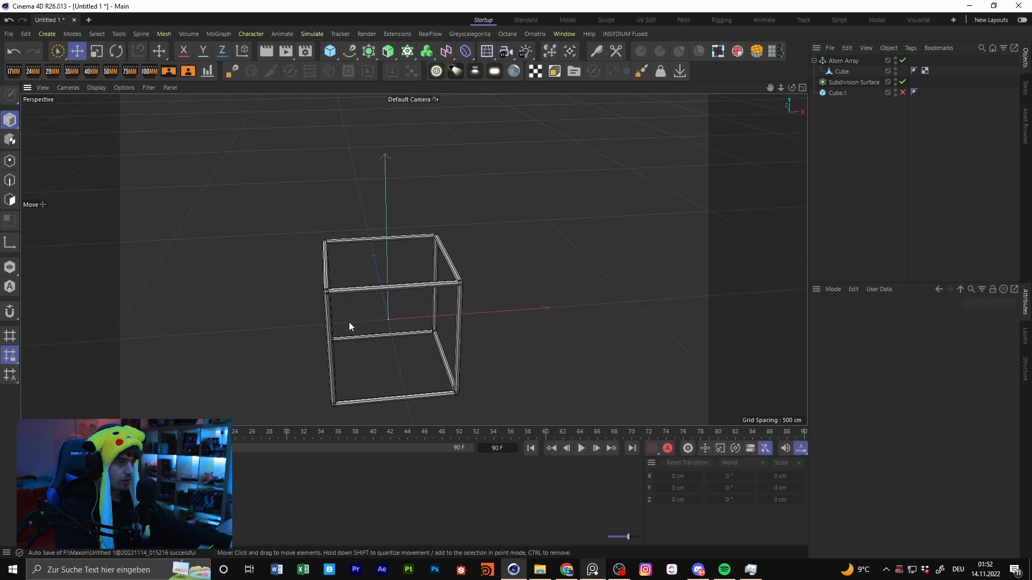
pyautogui.keyDown('alt'); pyautogui.moveTo(349, 321); pyautogui.dragTo(446, 275, button='middle'); pyautogui.keyUp('alt')
pyautogui.keyDown('alt'); pyautogui.moveTo(446, 276); pyautogui.dragTo(501, 241); pyautogui.keyUp('alt')
pyautogui.keyDown('alt'); pyautogui.moveTo(501, 240); pyautogui.dragTo(313, 294, button='middle'); pyautogui.keyUp('alt')
pyautogui.keyDown('alt'); pyautogui.moveTo(312, 293); pyautogui.dragTo(629, 318); pyautogui.keyUp('alt')
pyautogui.scroll(5, 493, 257)
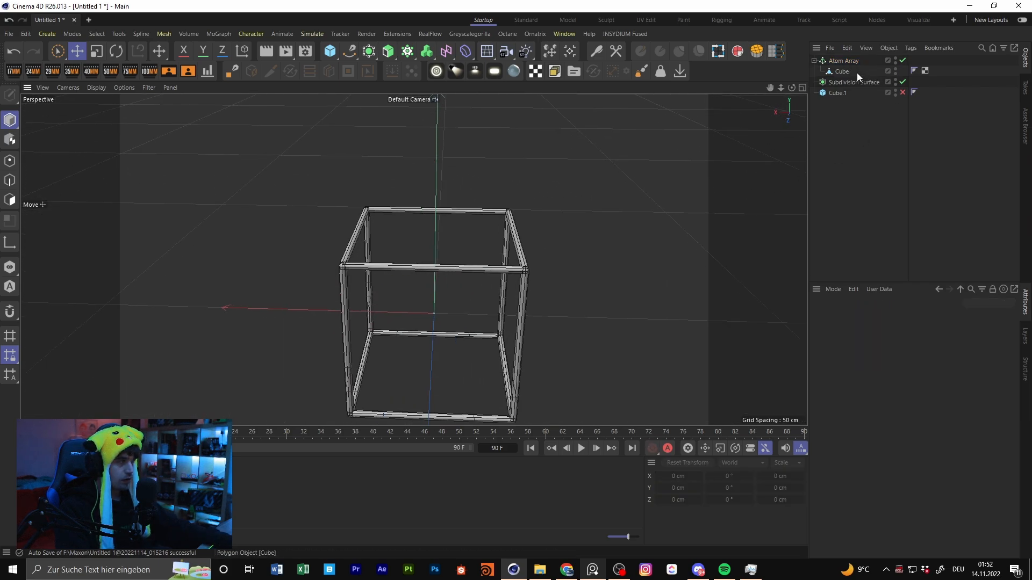
# Step: Select the cube under the Atom Array and switch to polygon mode
pyautogui.click(842, 71)
pyautogui.click(10, 200)
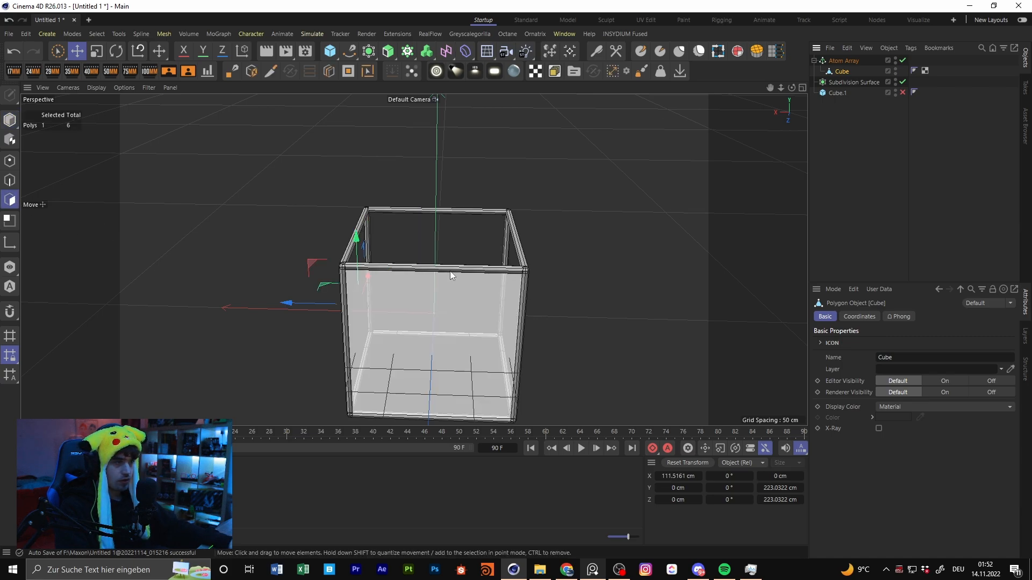
pyautogui.keyDown('alt'); pyautogui.moveTo(458, 269); pyautogui.dragTo(488, 274); pyautogui.keyUp('alt')
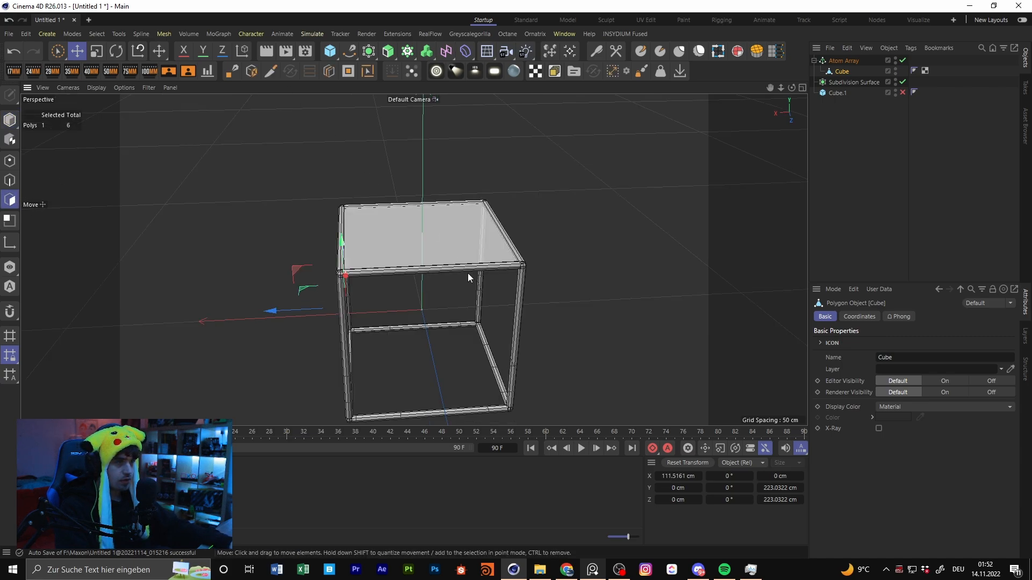
pyautogui.rightClick(487, 277)
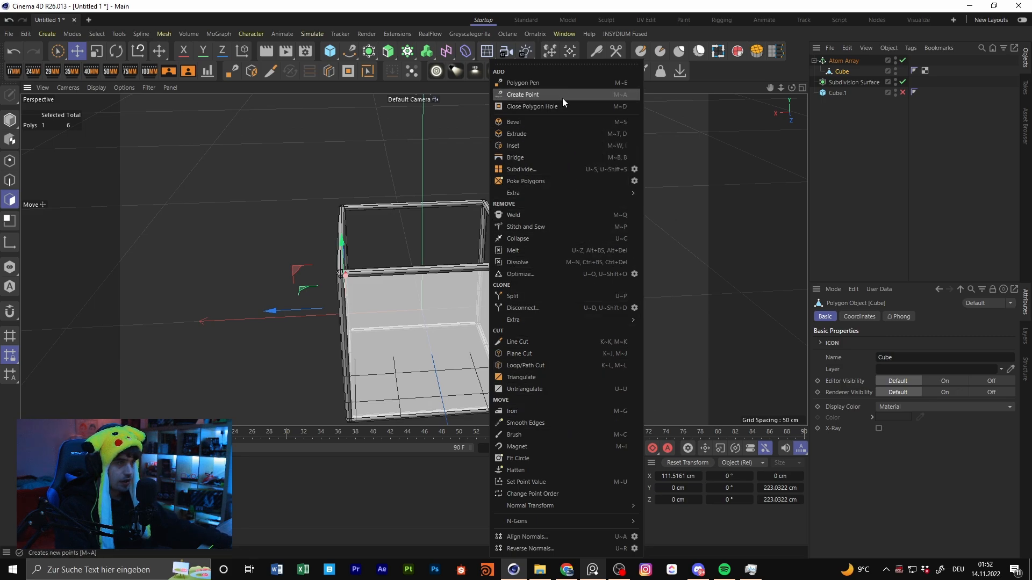
pyautogui.moveTo(545, 319)
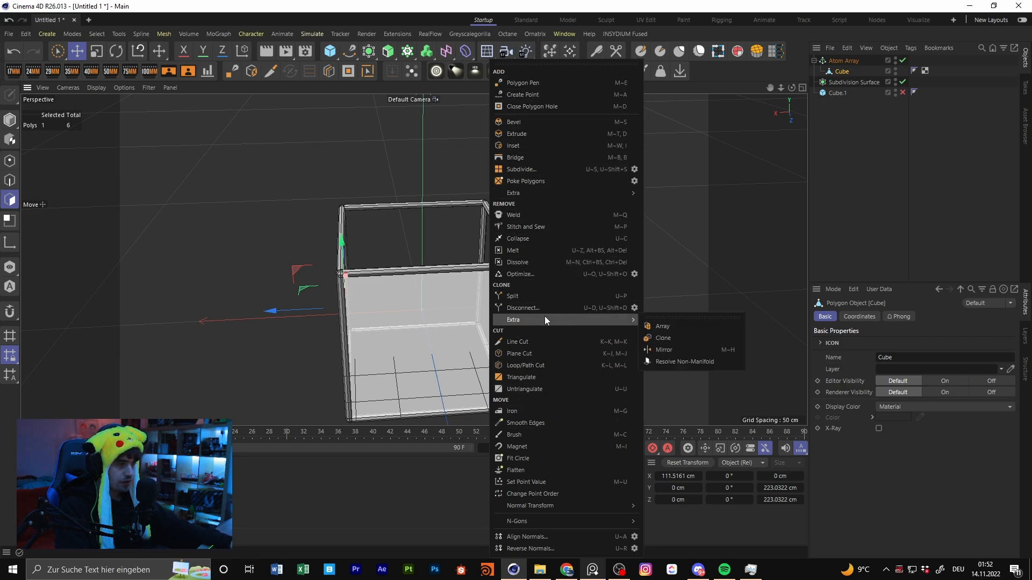
pyautogui.press('Escape')
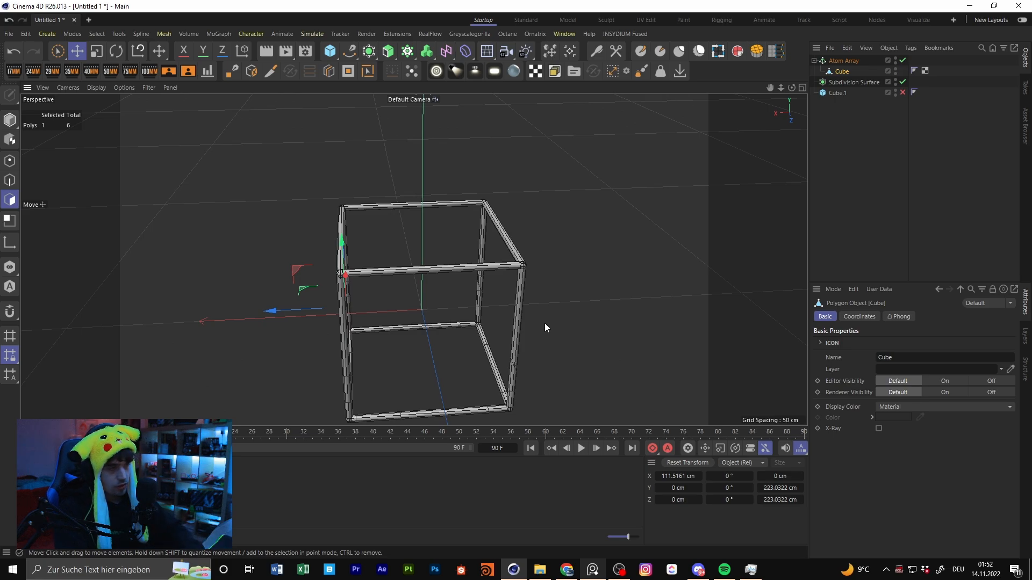
pyautogui.rightClick(544, 324)
pyautogui.click(544, 324)
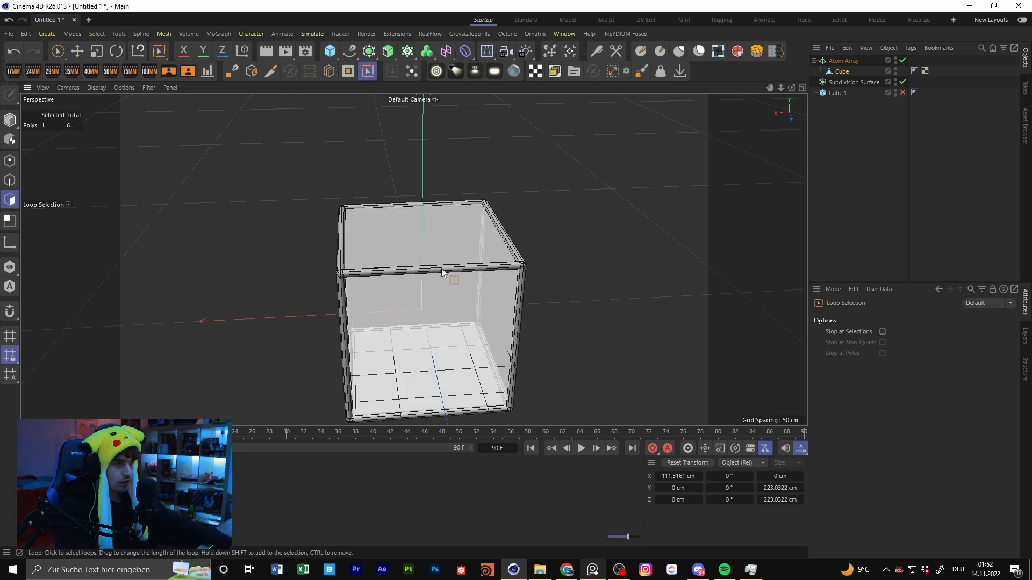
# Step: Select a loop of polygons around the cube with Loop Selection, adding to the polygon already selected
pyautogui.press('u')
pyautogui.press('i')
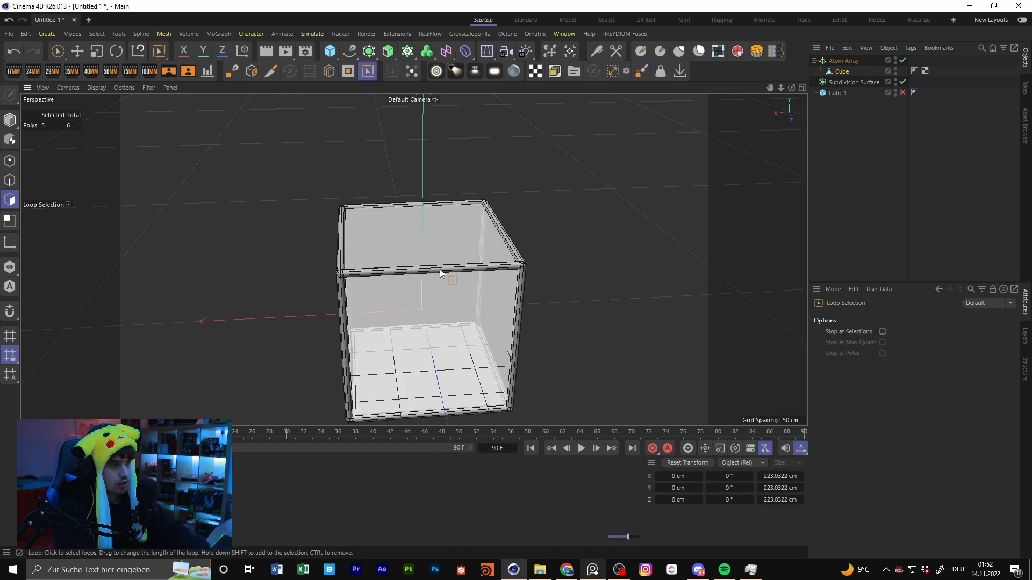
pyautogui.keyDown('alt'); pyautogui.moveTo(436, 270); pyautogui.dragTo(457, 272); pyautogui.keyUp('alt')
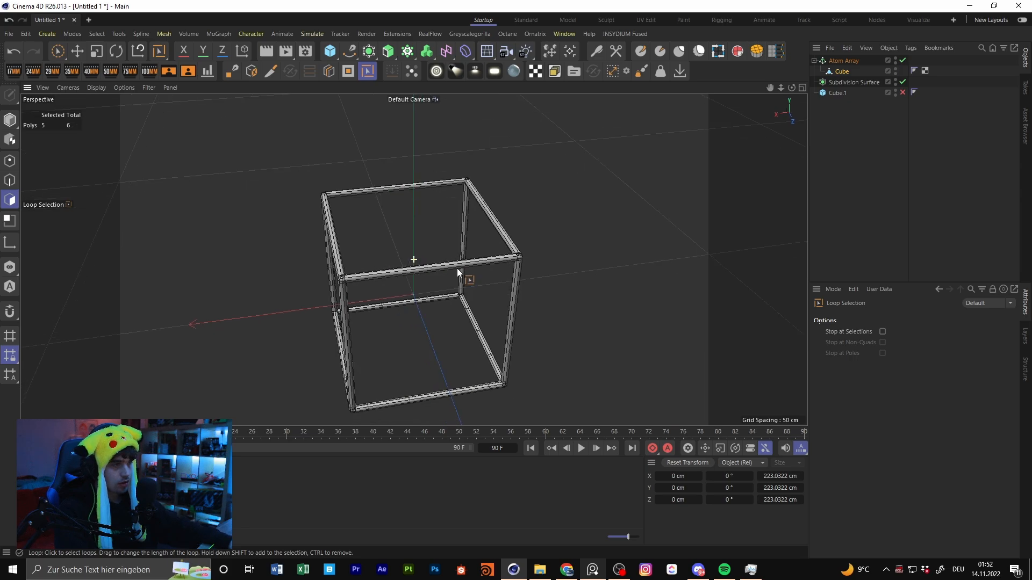
pyautogui.click(330, 71)
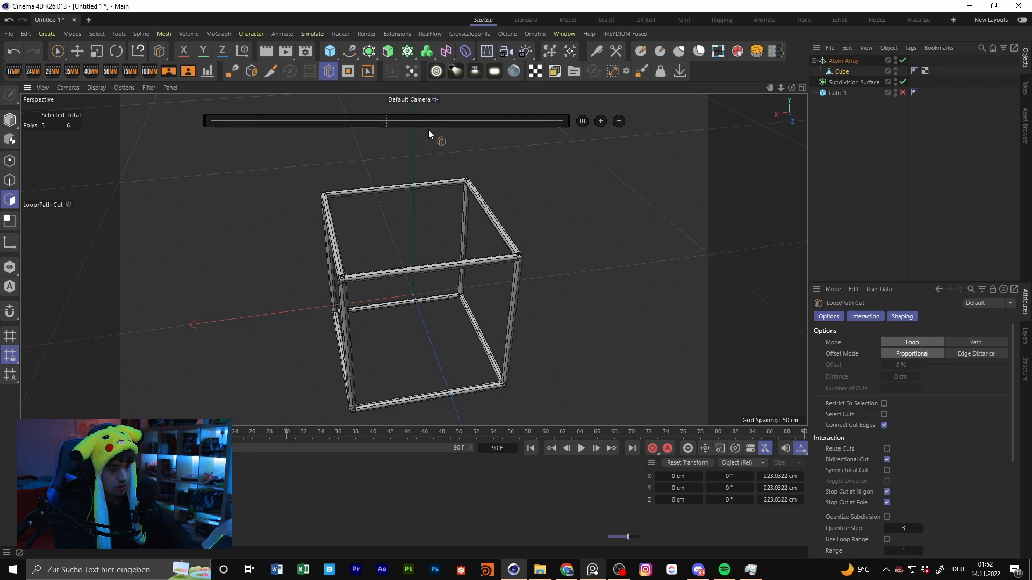
pyautogui.press('u')
pyautogui.press('m')
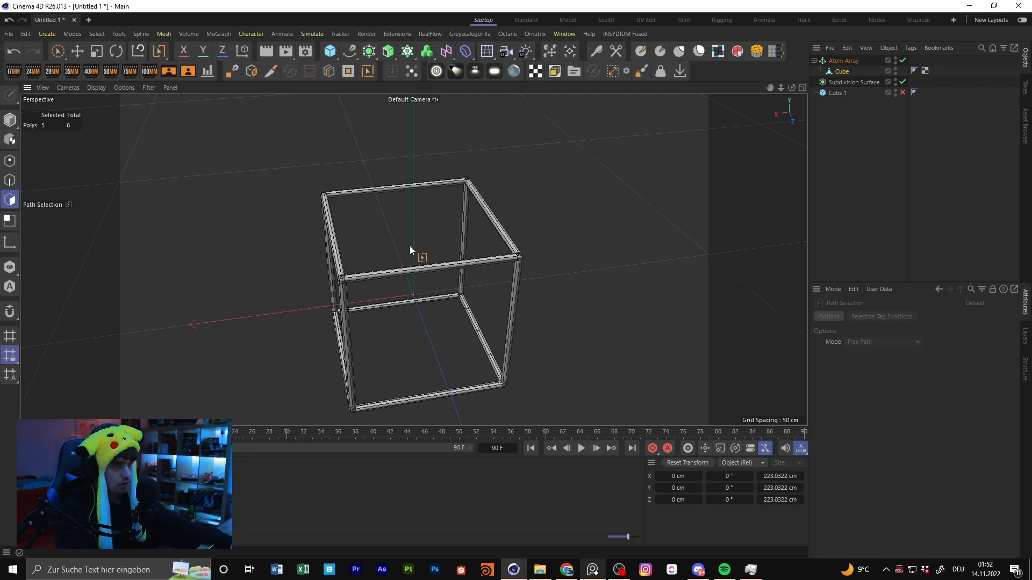
pyautogui.press('u')
pyautogui.press('l')
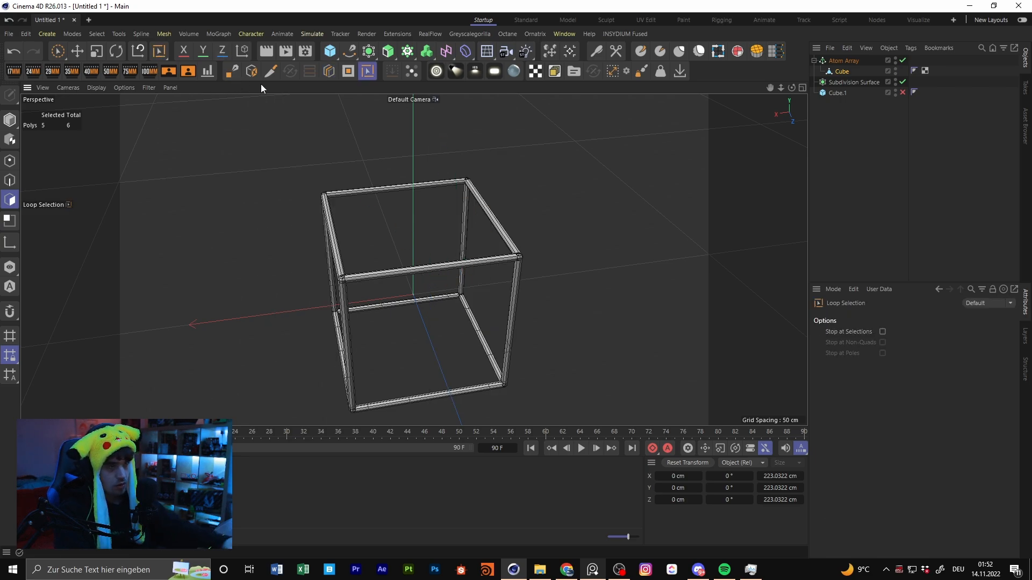
# Step: Try a Loop/Path Cut through the middle of the cube and undo it
pyautogui.click(329, 72)
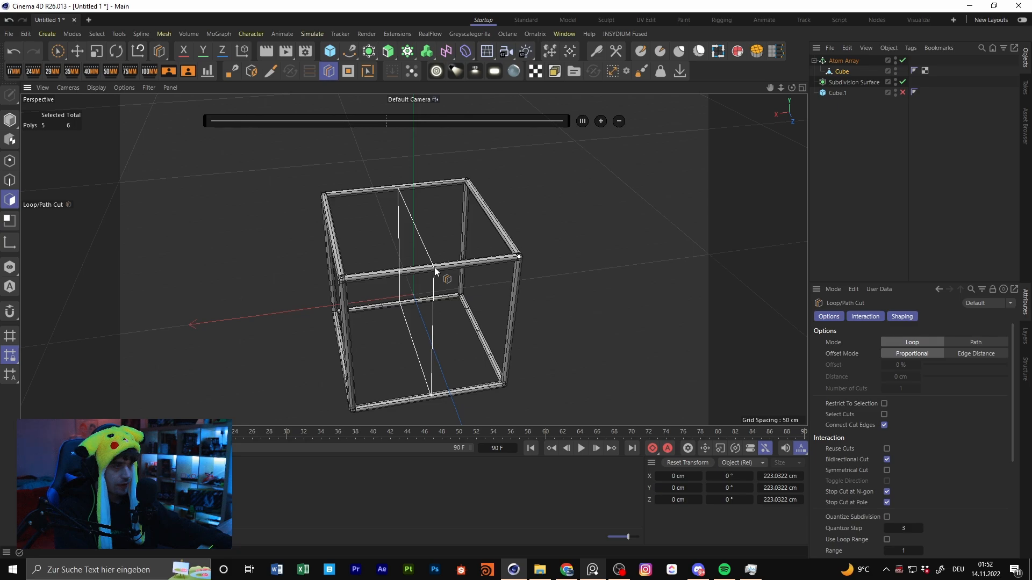
pyautogui.click(444, 282)
pyautogui.keyDown('alt'); pyautogui.moveTo(445, 285); pyautogui.dragTo(426, 314); pyautogui.keyUp('alt')
pyautogui.keyDown('alt'); pyautogui.moveTo(379, 323); pyautogui.dragTo(476, 306, button='right'); pyautogui.keyUp('alt')
pyautogui.hotkey('ctrl', 'z')
# Step: Disable the Atom Array and move the cube out of it in the object hierarchy
pyautogui.click(903, 60)
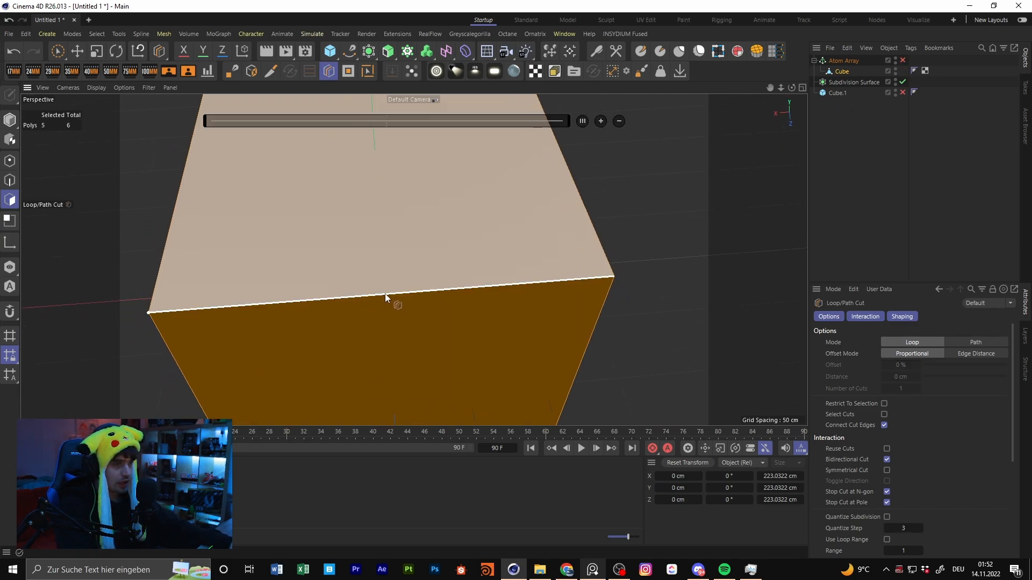
pyautogui.keyDown('alt'); pyautogui.moveTo(385, 152); pyautogui.dragTo(388, 211, button='middle'); pyautogui.keyUp('alt')
pyautogui.keyDown('alt'); pyautogui.moveTo(391, 194); pyautogui.dragTo(379, 124, button='right'); pyautogui.keyUp('alt')
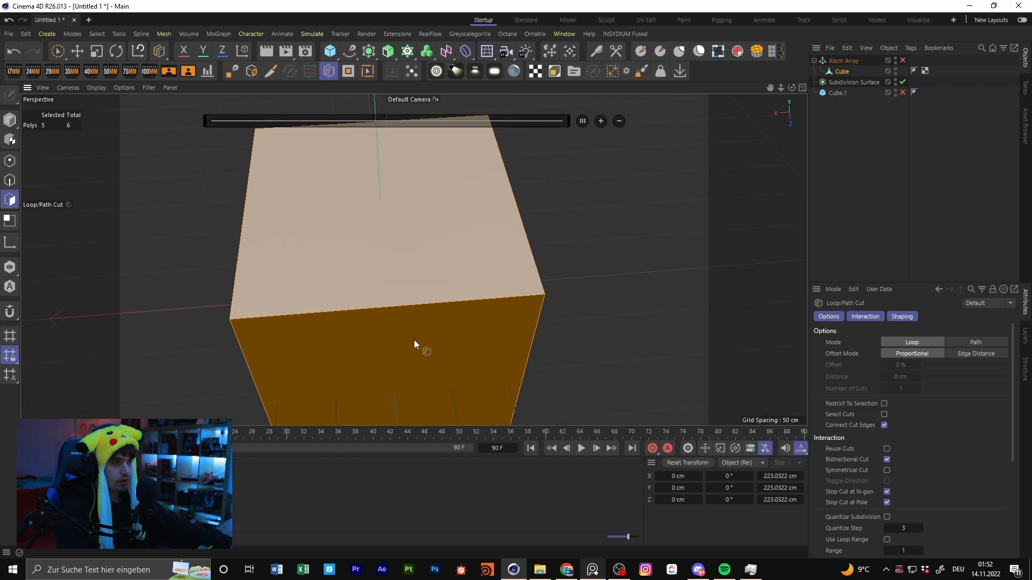
pyautogui.keyDown('alt'); pyautogui.moveTo(423, 305); pyautogui.dragTo(385, 328, button='middle'); pyautogui.keyUp('alt')
pyautogui.scroll(-4, 379, 329)
pyautogui.keyDown('alt'); pyautogui.moveTo(467, 304); pyautogui.dragTo(402, 169); pyautogui.keyUp('alt')
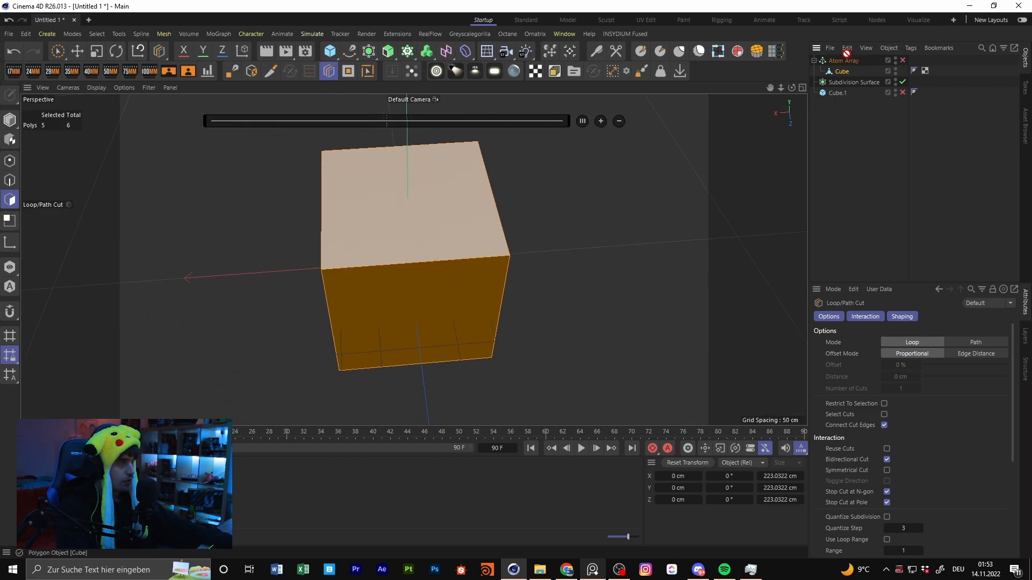
pyautogui.moveTo(846, 54); pyautogui.dragTo(840, 57)
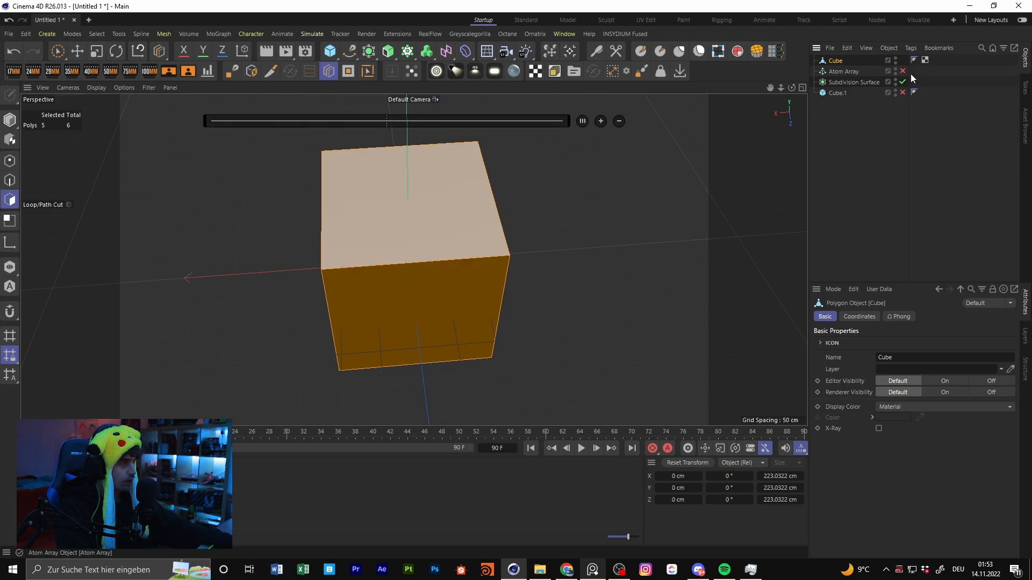
# Step: Nest the cube under the enabled Atom Array again, comparing frame and solid cube by undoing and redoing the change
pyautogui.moveTo(841, 73); pyautogui.dragTo(841, 72)
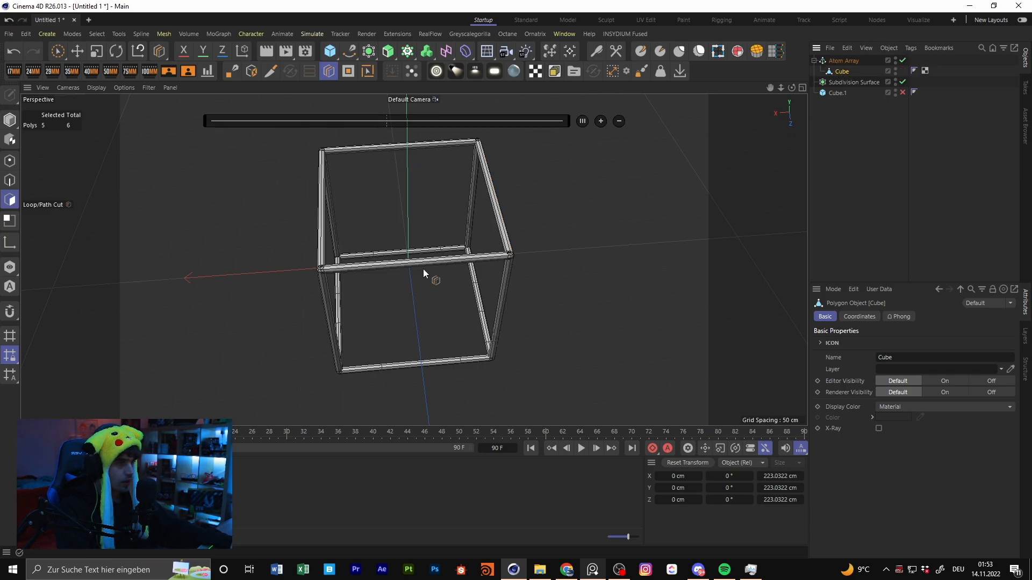
pyautogui.keyDown('alt'); pyautogui.moveTo(402, 277); pyautogui.dragTo(428, 227); pyautogui.keyUp('alt')
pyautogui.hotkey('ctrl', 'z')
pyautogui.hotkey('ctrl', 'z')
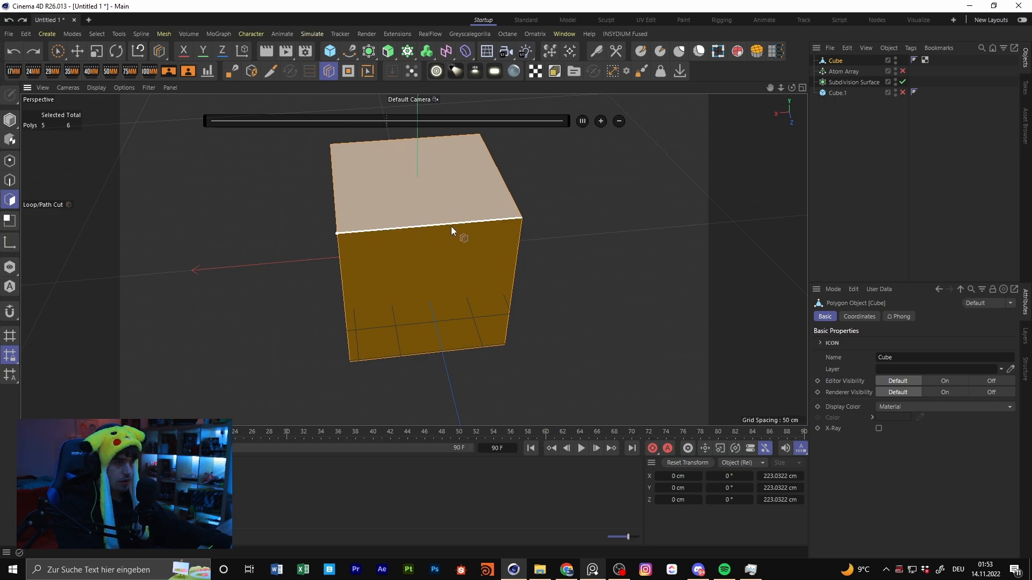
pyautogui.keyDown('alt'); pyautogui.moveTo(337, 158); pyautogui.dragTo(304, 216, button='middle'); pyautogui.keyUp('alt')
pyautogui.hotkey('ctrl', 'y')
pyautogui.hotkey('ctrl', 'y')
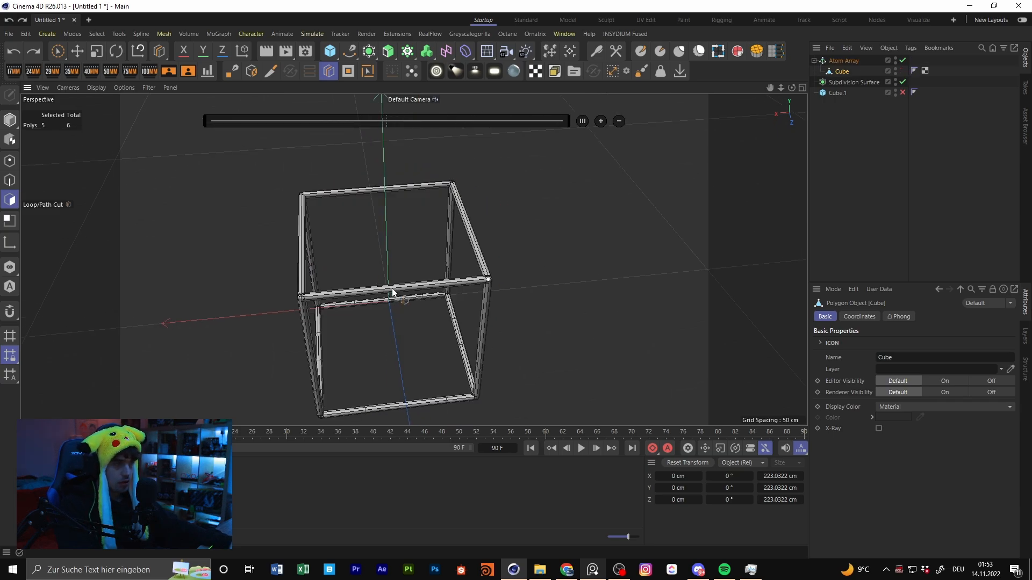
# Step: Add three loop cuts in each horizontal direction through the cube, forming a 4 by 4 grid on its top face
pyautogui.click(392, 291)
pyautogui.keyDown('alt'); pyautogui.moveTo(473, 274); pyautogui.dragTo(397, 258); pyautogui.keyUp('alt')
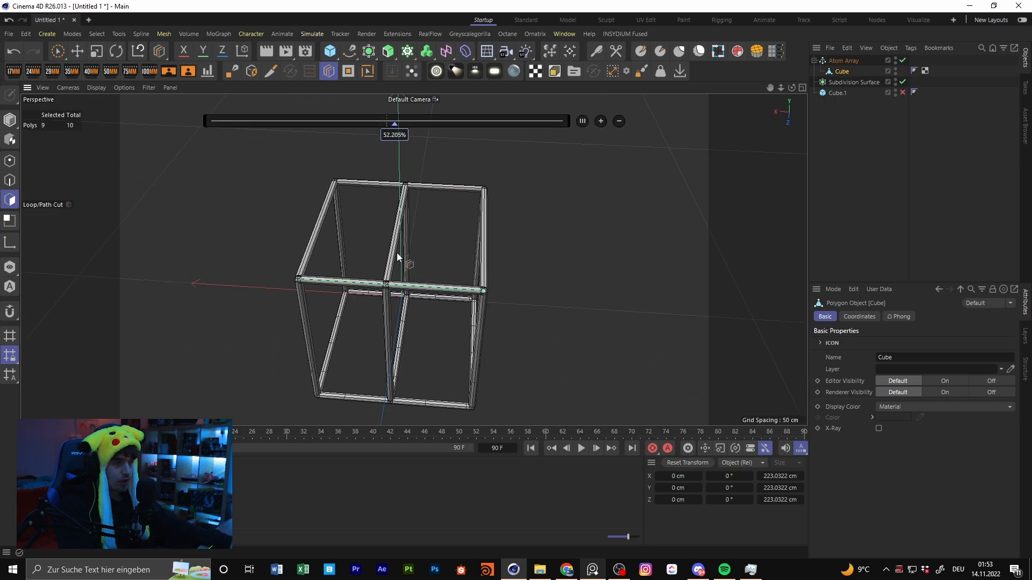
pyautogui.click(485, 237)
pyautogui.moveTo(485, 238)
pyautogui.keyDown('alt'); pyautogui.mouseDown()
pyautogui.moveTo(477, 297)
pyautogui.moveTo(466, 205)
pyautogui.moveTo(337, 274)
pyautogui.moveTo(502, 235)
pyautogui.mouseUp(); pyautogui.keyUp('alt')
pyautogui.click(501, 204)
pyautogui.click(364, 256)
pyautogui.click(490, 210)
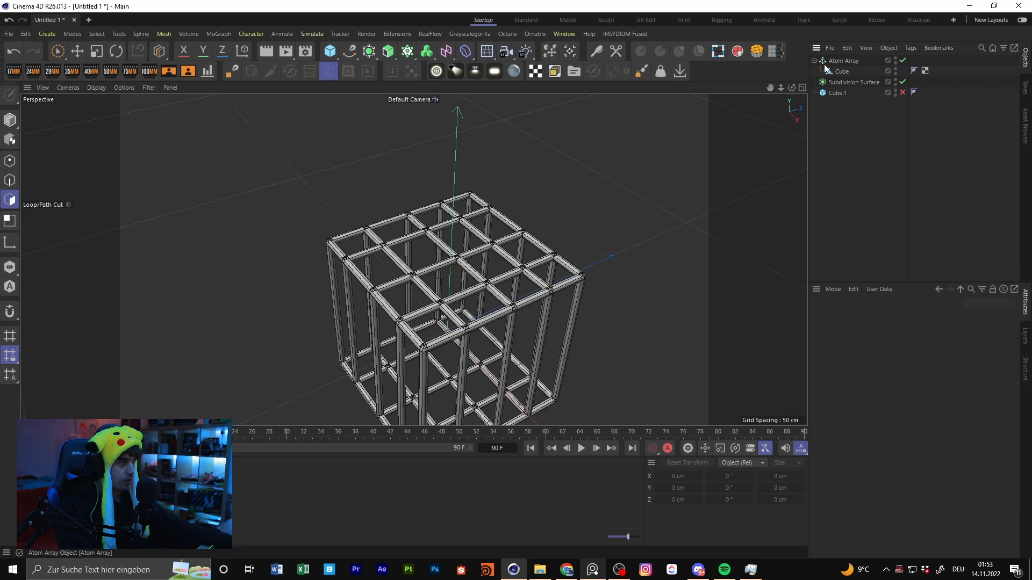
# Step: Try 55 subdivisions on the Atom Array, and settle on 15
pyautogui.click(840, 61)
pyautogui.keyDown('alt'); pyautogui.moveTo(721, 312); pyautogui.dragTo(483, 203); pyautogui.keyUp('alt')
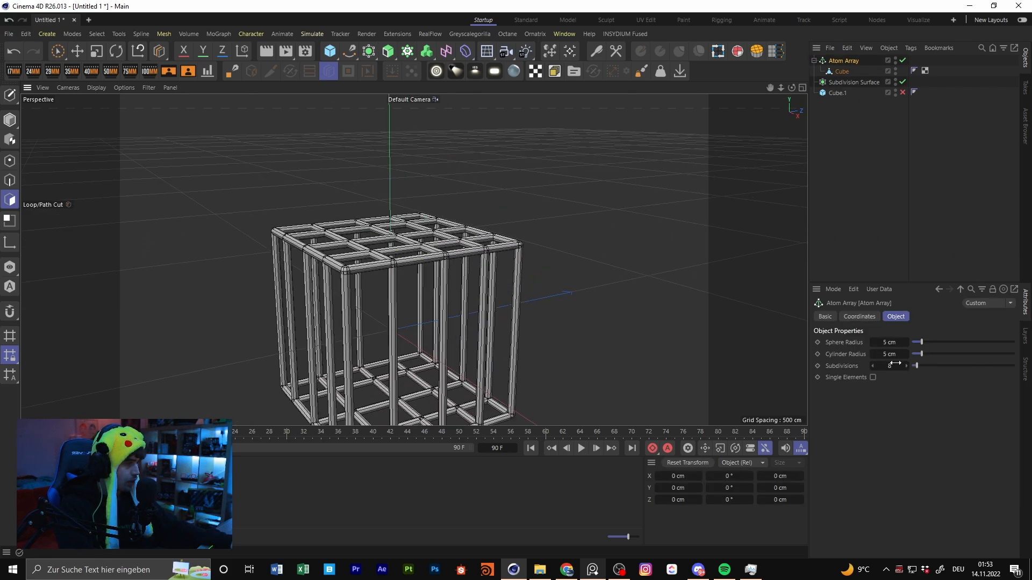
pyautogui.moveTo(895, 363); pyautogui.dragTo(951, 364)
pyautogui.scroll(5, 468, 257)
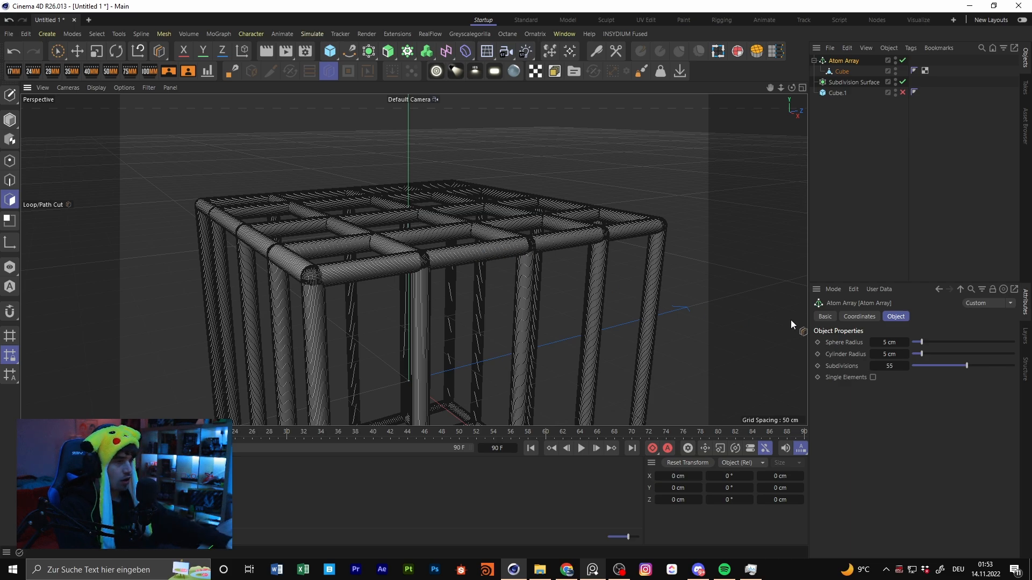
pyautogui.moveTo(899, 367); pyautogui.dragTo(879, 354)
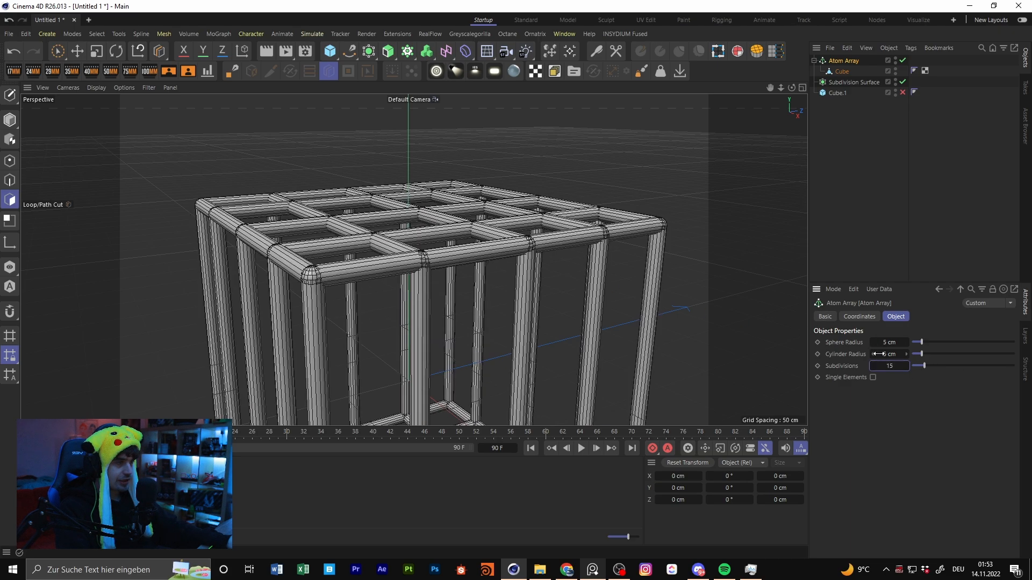
pyautogui.click(877, 134)
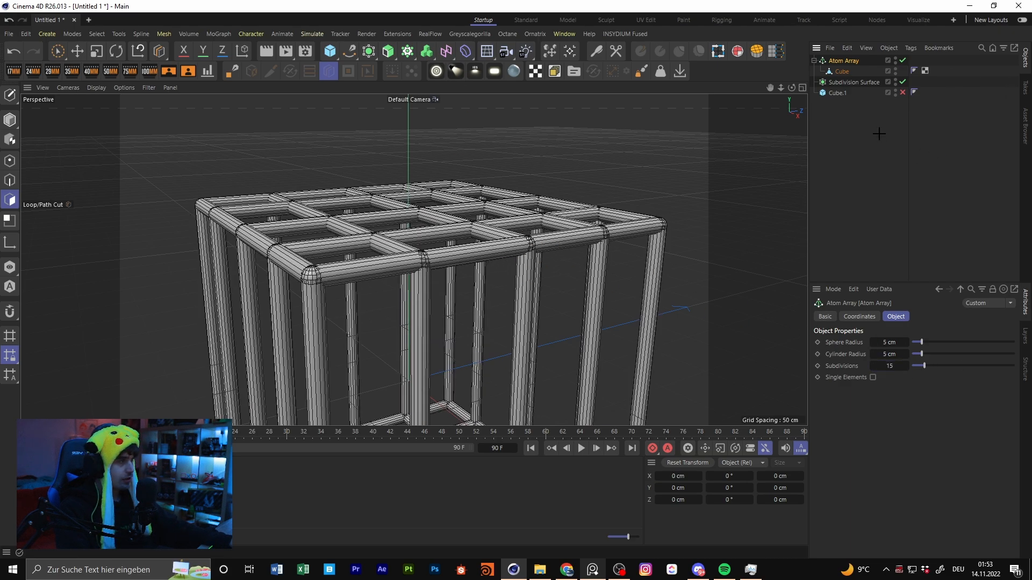
# Step: Move the cube out of the Atom Array and delete the Atom Array
pyautogui.moveTo(843, 70); pyautogui.dragTo(843, 57)
pyautogui.click(844, 73)
pyautogui.press('Delete')
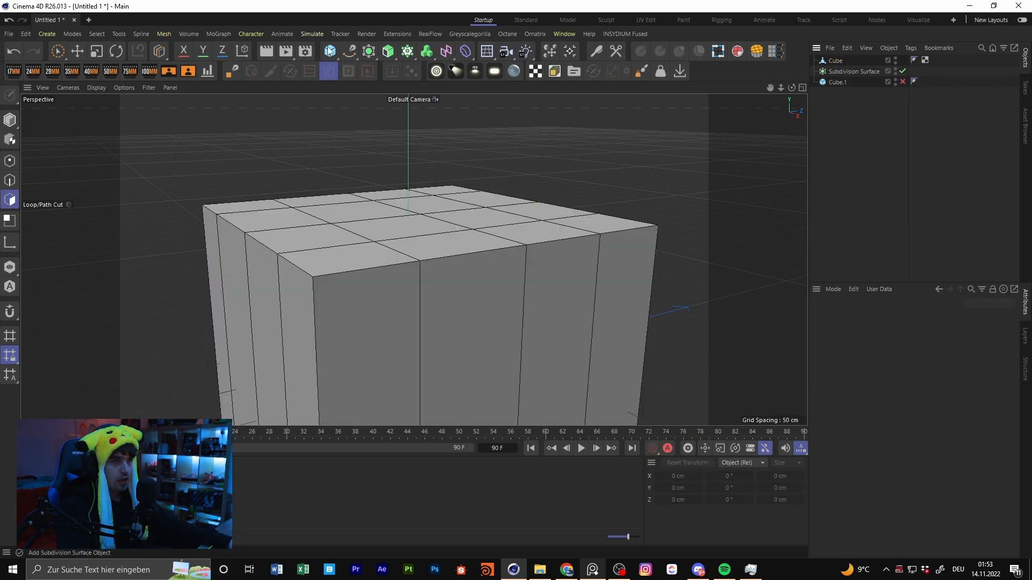
# Step: Add a Python Generator, look through its properties, and delete it again
pyautogui.click(368, 51)
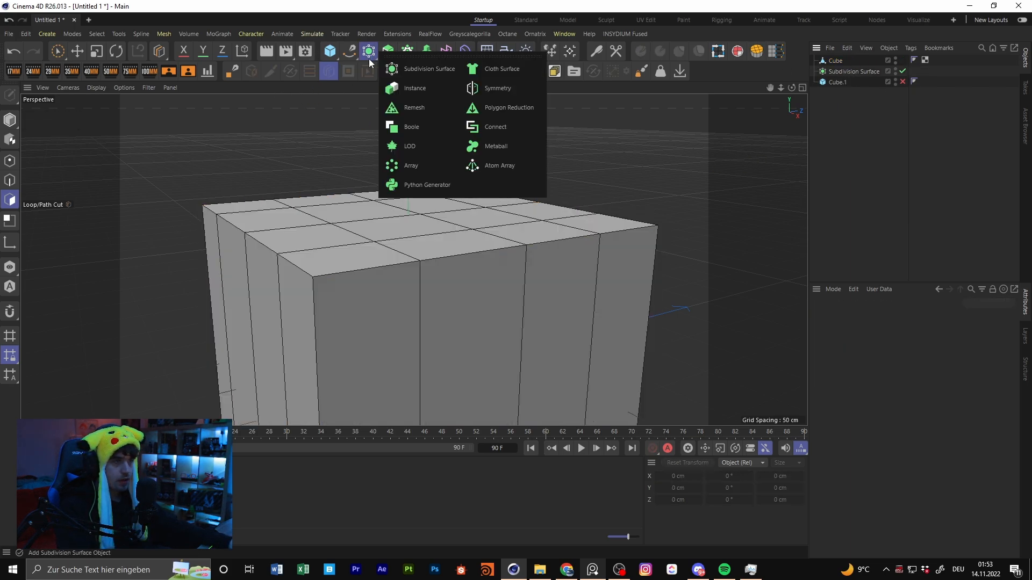
pyautogui.click(415, 183)
pyautogui.click(873, 98)
pyautogui.click(848, 61)
pyautogui.moveTo(931, 437); pyautogui.dragTo(967, 491)
pyautogui.click(869, 143)
pyautogui.click(854, 60)
pyautogui.press('Delete')
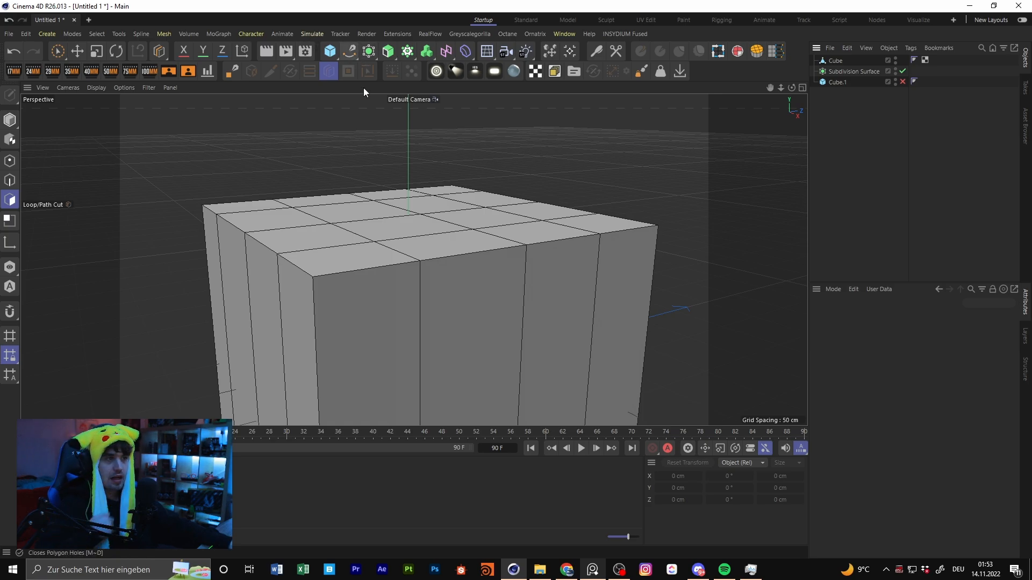
# Step: Switch to the Move tool and select the loop-cut cube, leaving free space beside it in the view
pyautogui.click(78, 52)
pyautogui.keyDown('alt'); pyautogui.moveTo(420, 261); pyautogui.dragTo(461, 281); pyautogui.keyUp('alt')
pyautogui.scroll(-5, 429, 265)
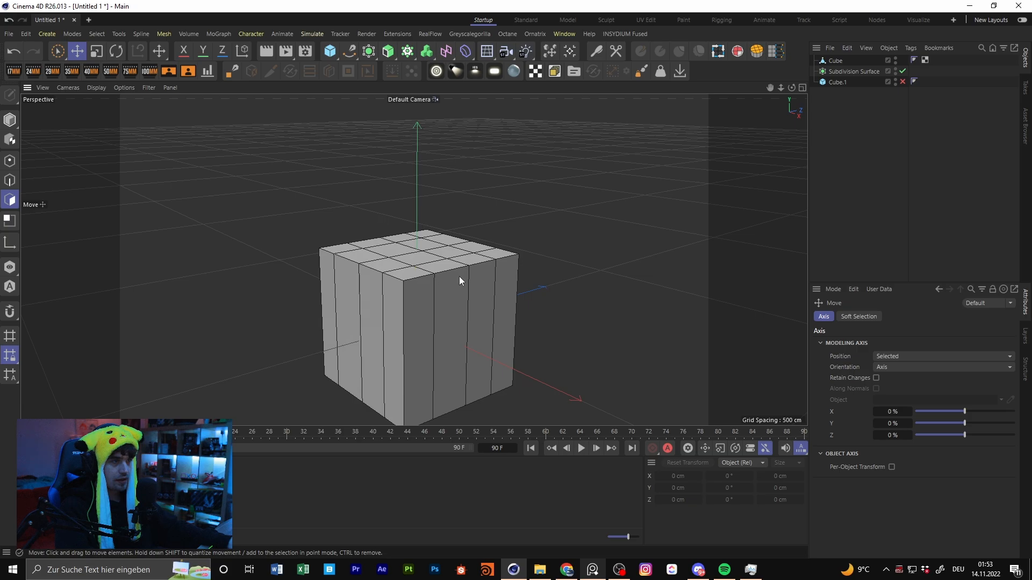
pyautogui.click(385, 308)
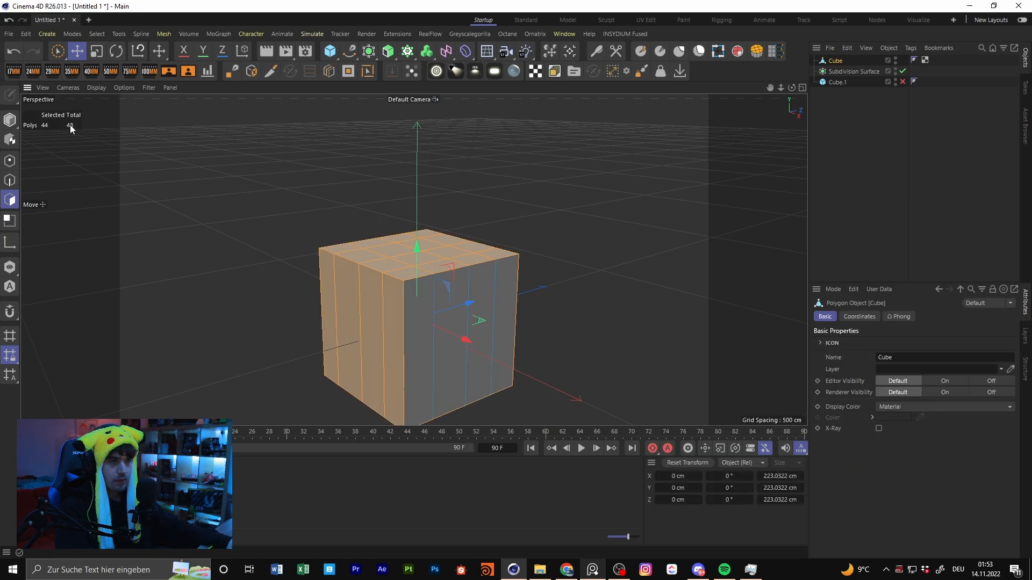
pyautogui.keyDown('alt'); pyautogui.moveTo(523, 222); pyautogui.dragTo(359, 202, button='middle'); pyautogui.keyUp('alt')
pyautogui.scroll(-4, 359, 202)
# Step: Draw a curved Bezier spline beside the cube with the Spline Pen
pyautogui.click(349, 52)
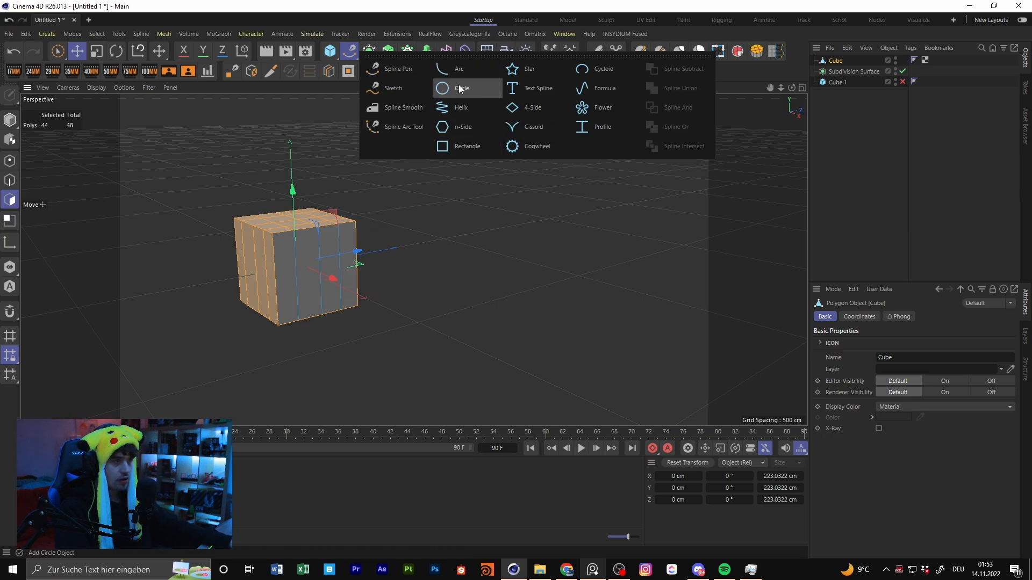
pyautogui.click(410, 70)
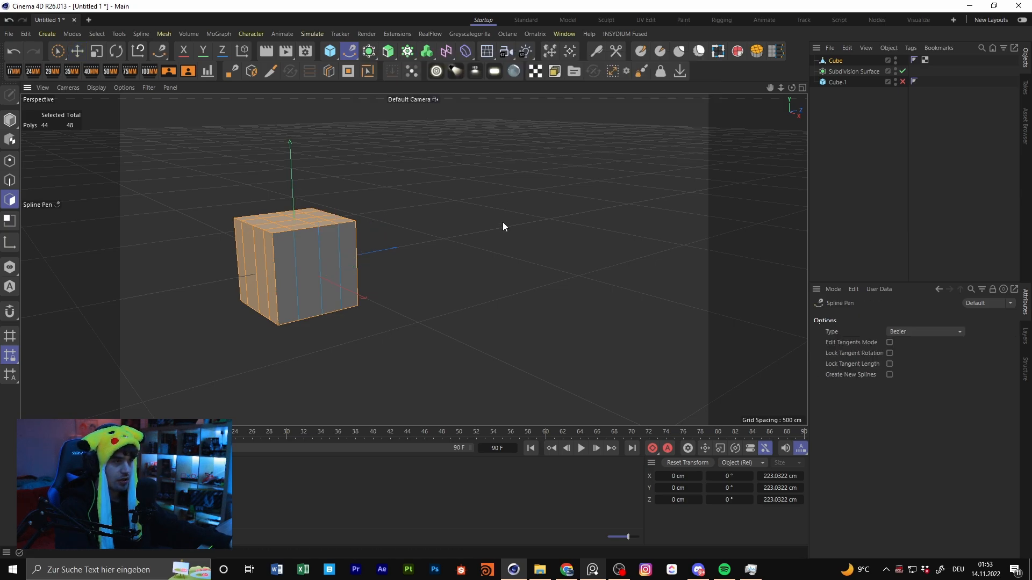
pyautogui.keyDown('alt'); pyautogui.moveTo(502, 222); pyautogui.dragTo(485, 225); pyautogui.keyUp('alt')
pyautogui.keyDown('alt'); pyautogui.moveTo(485, 225); pyautogui.dragTo(455, 312, button='middle'); pyautogui.keyUp('alt')
pyautogui.click(456, 160)
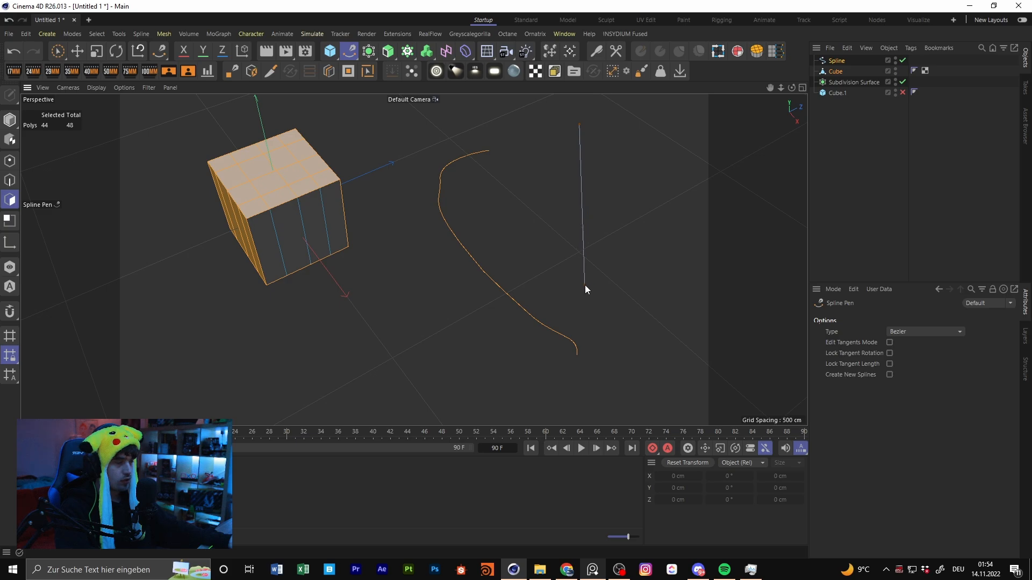
# Step: Draw a second, short curved spline beside the first and extend the first one into a large looping freeform curve
pyautogui.click(585, 278)
pyautogui.moveTo(587, 277); pyautogui.dragTo(565, 321)
pyautogui.press('Escape')
pyautogui.moveTo(488, 151); pyautogui.dragTo(552, 231)
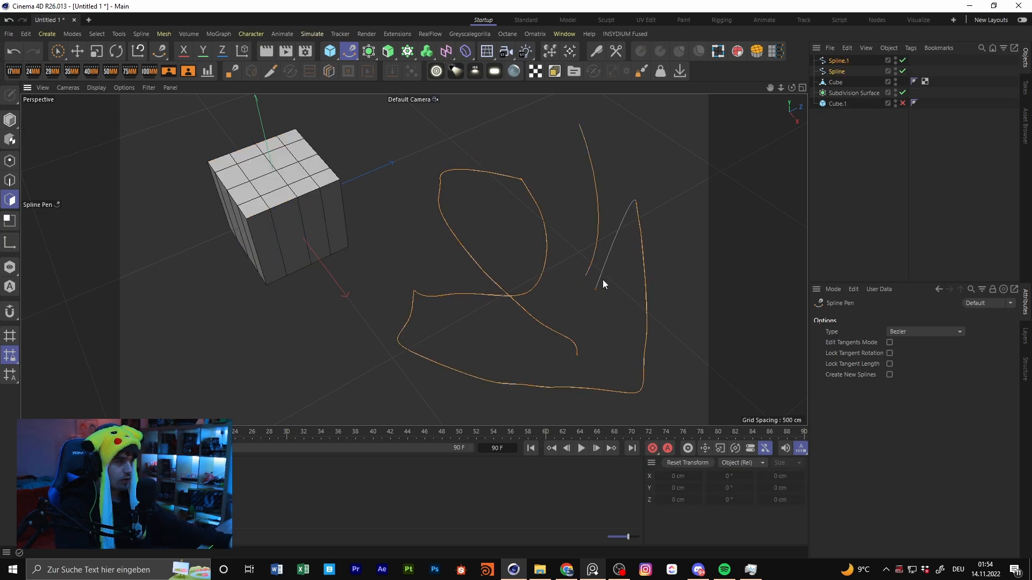
# Step: Combine the two selected splines into one with Spline Subtract
pyautogui.click(349, 51)
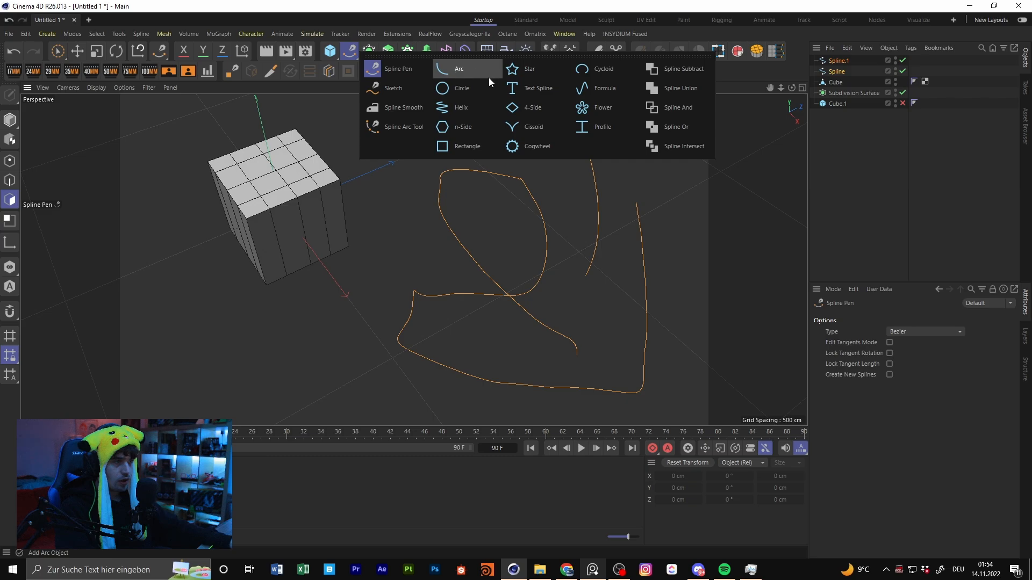
pyautogui.click(691, 69)
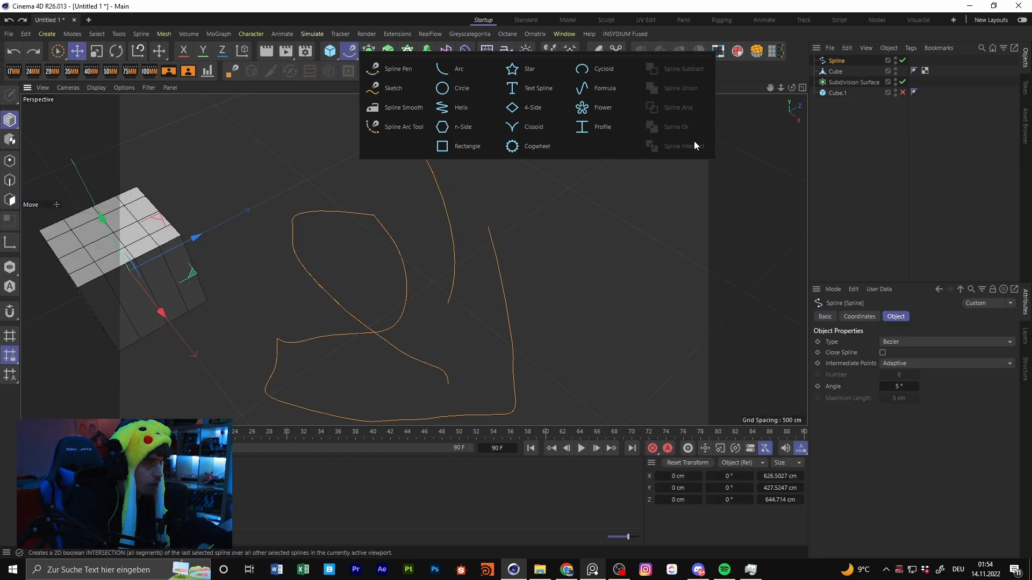
# Step: Round off the corners and loop of the looping freeform curve with Spline Smooth
pyautogui.click(411, 109)
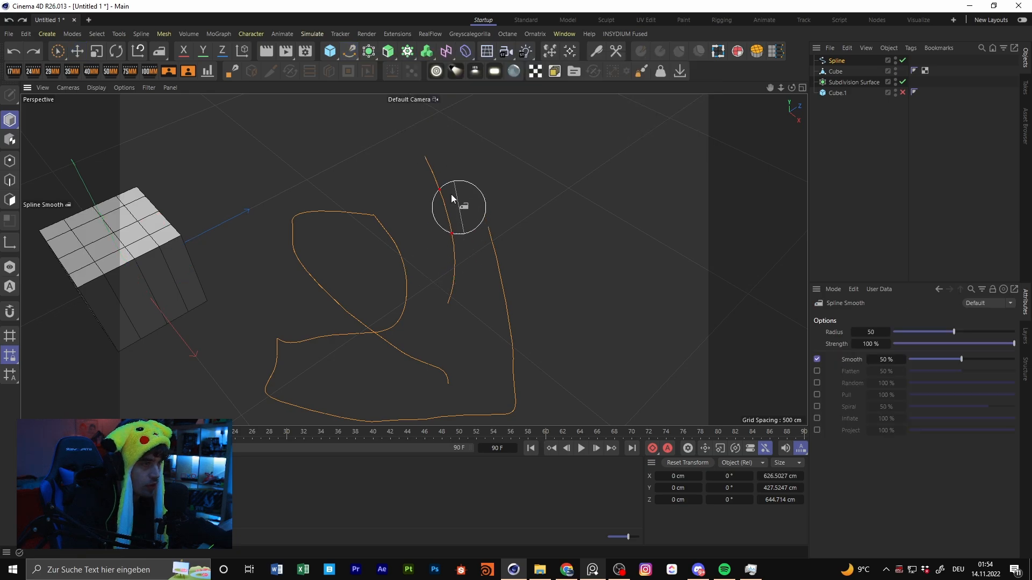
pyautogui.moveTo(451, 195)
pyautogui.mouseDown()
pyautogui.moveTo(467, 251)
pyautogui.moveTo(493, 255)
pyautogui.moveTo(506, 395)
pyautogui.mouseUp()
pyautogui.keyDown('alt'); pyautogui.moveTo(514, 357); pyautogui.dragTo(527, 326, button='middle'); pyautogui.keyUp('alt')
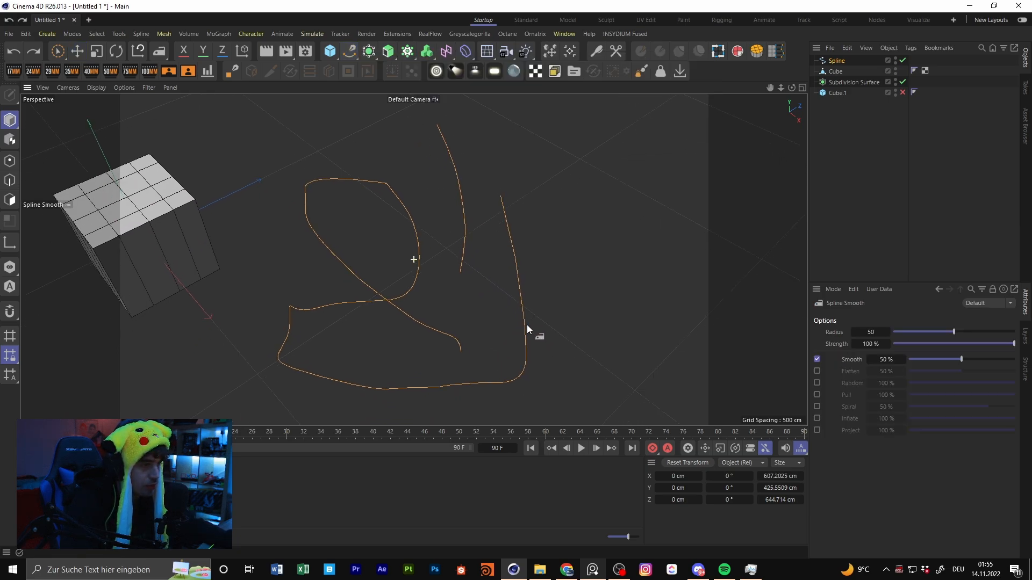
pyautogui.moveTo(299, 369); pyautogui.dragTo(301, 317)
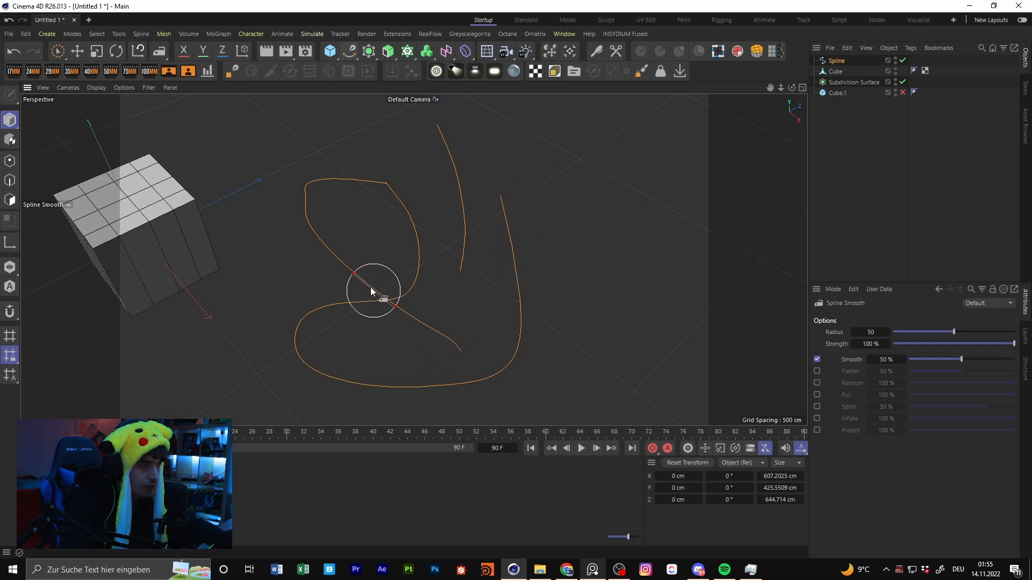
pyautogui.moveTo(316, 183)
pyautogui.mouseDown()
pyautogui.moveTo(420, 244)
pyautogui.moveTo(354, 188)
pyautogui.mouseUp()
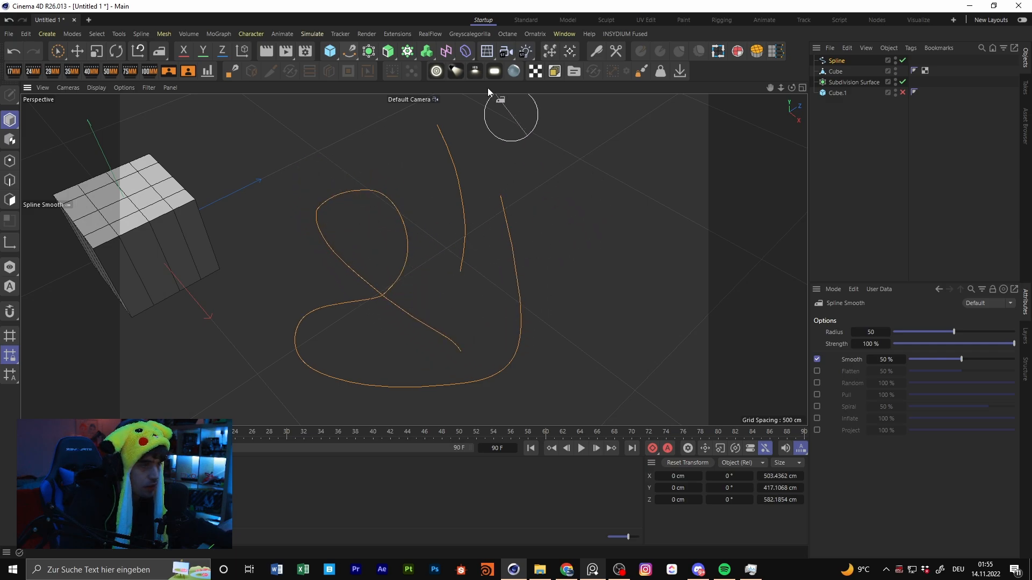
# Step: Draw a chain of connected arcs curving into an open loop beside the smoothed curve with the Spline Arc Tool
pyautogui.click(350, 52)
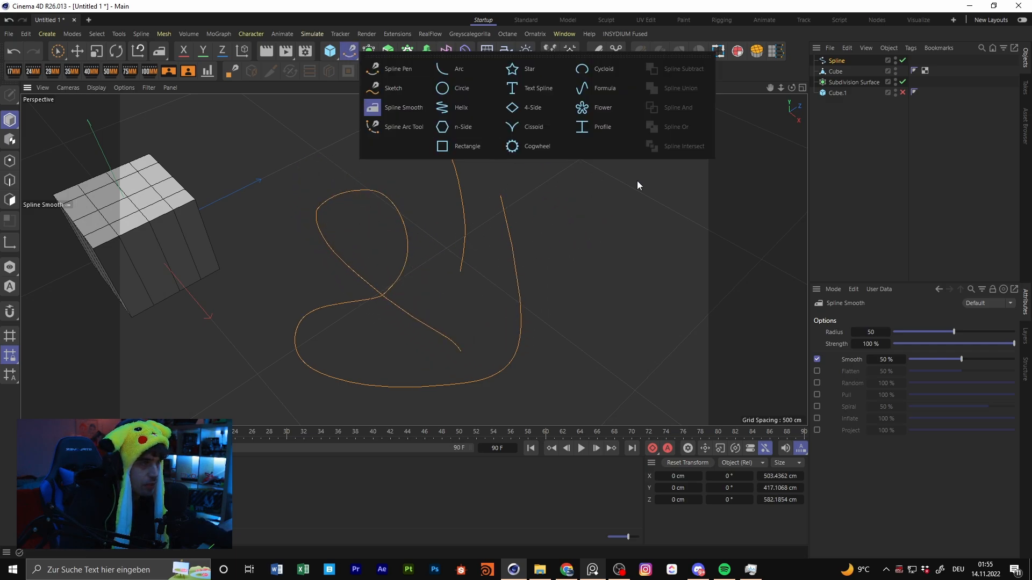
pyautogui.click(392, 130)
pyautogui.moveTo(511, 174); pyautogui.dragTo(519, 199)
pyautogui.click(619, 269)
pyautogui.click(664, 315)
pyautogui.click(576, 371)
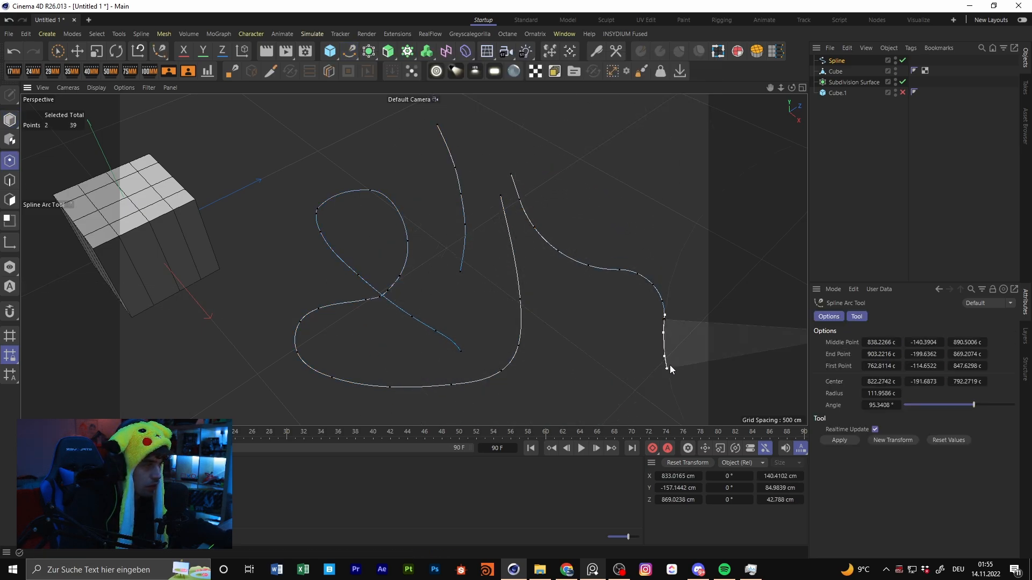
pyautogui.click(534, 245)
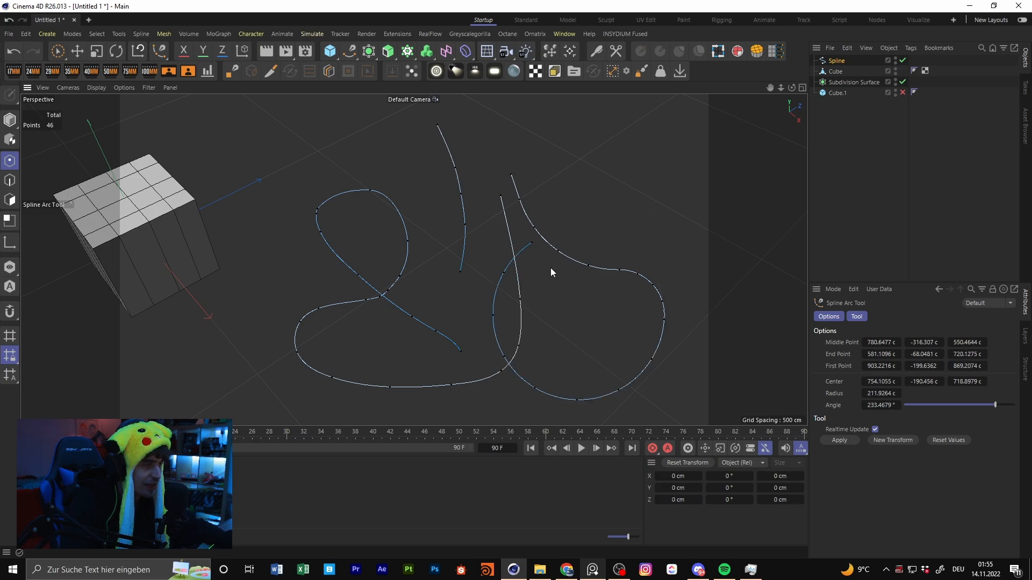
pyautogui.keyDown('alt'); pyautogui.moveTo(579, 241); pyautogui.dragTo(452, 236, button='middle'); pyautogui.keyUp('alt')
pyautogui.keyDown('alt'); pyautogui.moveTo(451, 237); pyautogui.dragTo(434, 254); pyautogui.keyUp('alt')
pyautogui.scroll(5, 434, 254)
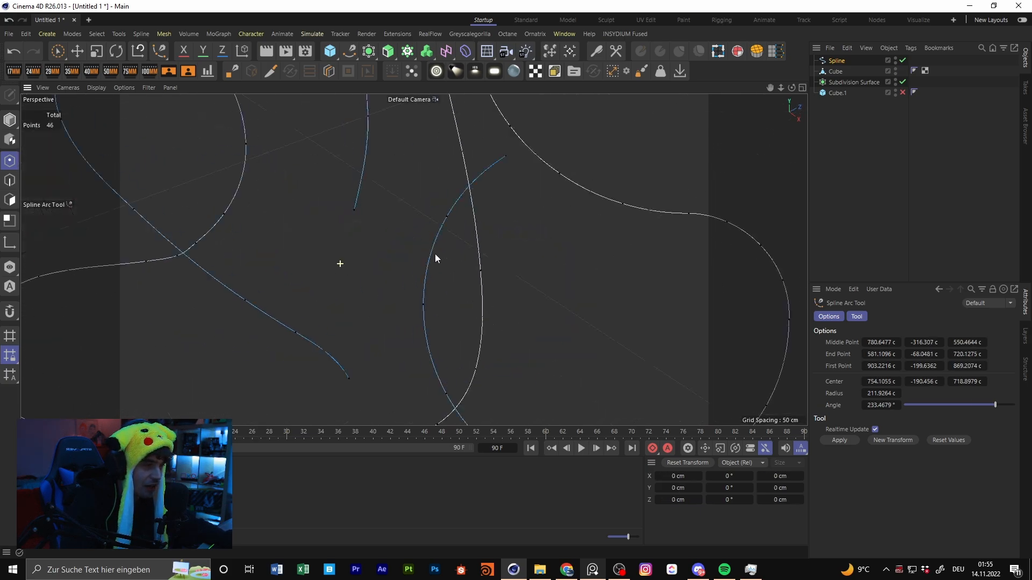
pyautogui.keyDown('alt'); pyautogui.moveTo(322, 279); pyautogui.dragTo(411, 239, button='middle'); pyautogui.keyUp('alt')
pyautogui.press('h')
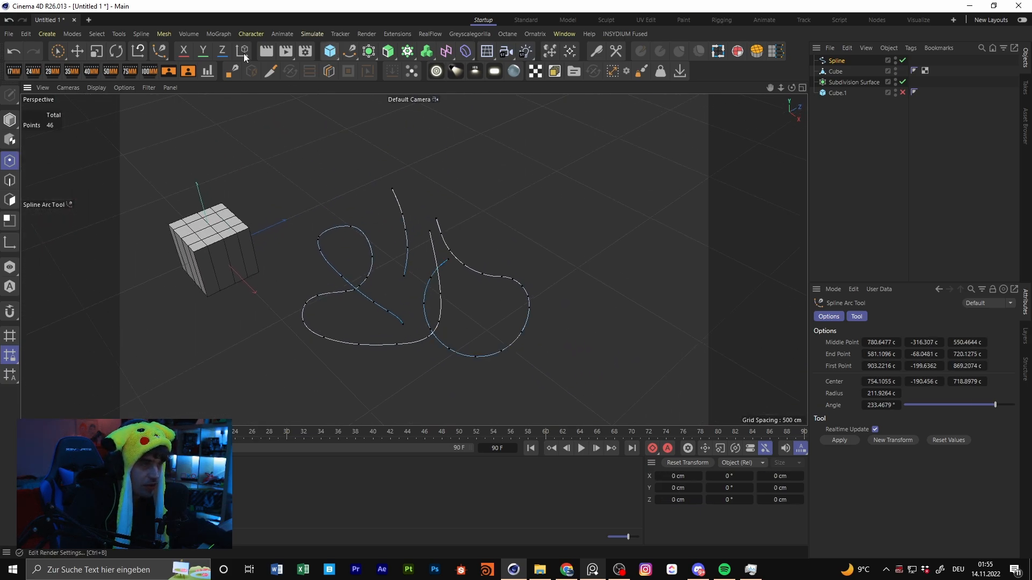
pyautogui.click(355, 54)
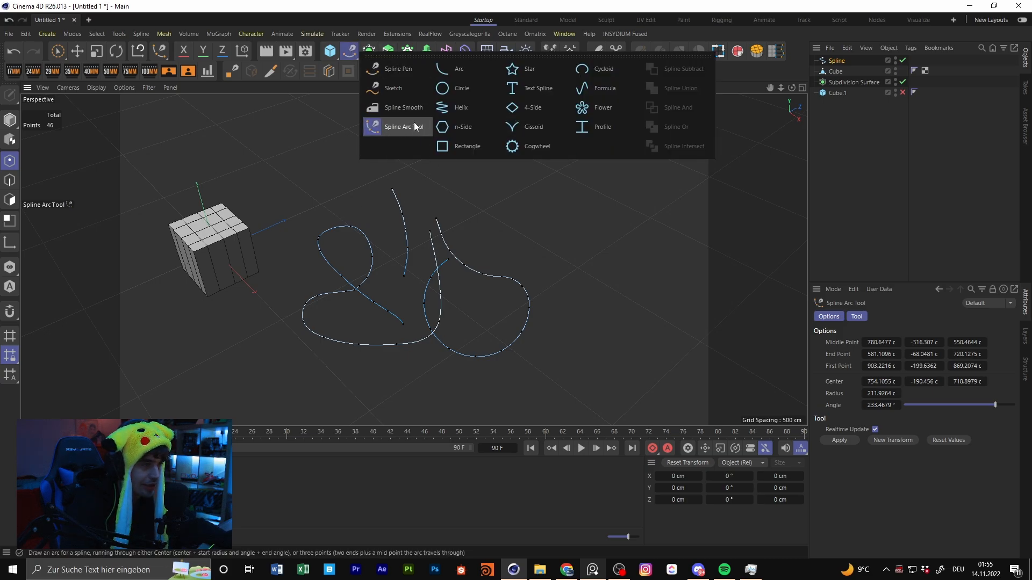
pyautogui.click(397, 126)
pyautogui.keyDown('alt'); pyautogui.moveTo(540, 256); pyautogui.dragTo(532, 189); pyautogui.keyUp('alt')
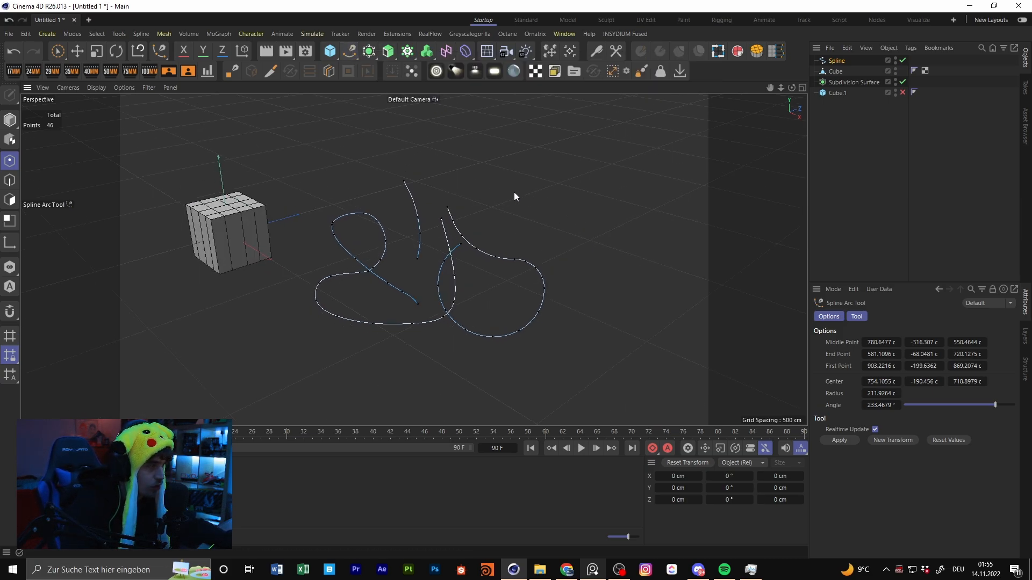
pyautogui.keyDown('alt'); pyautogui.moveTo(417, 207); pyautogui.dragTo(402, 190, button='middle'); pyautogui.keyUp('alt')
pyautogui.click(331, 52)
pyautogui.click(459, 228)
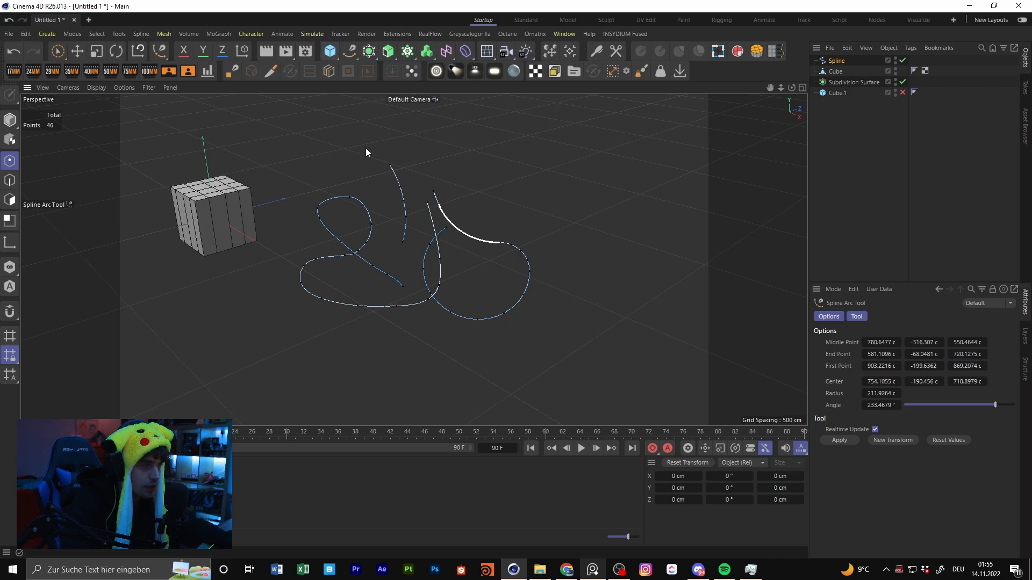
pyautogui.click(334, 50)
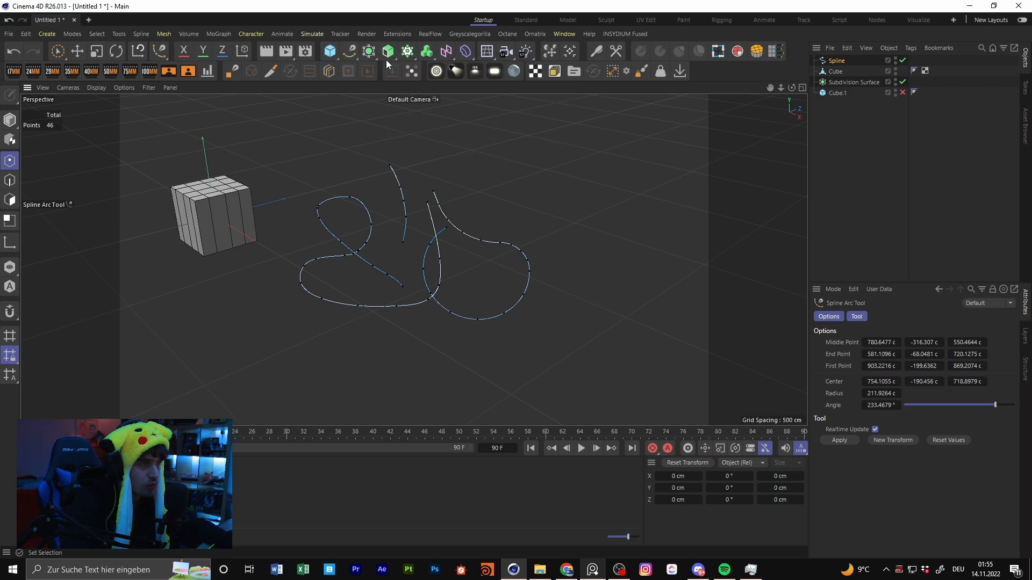
# Step: Replace the freehand spline and the loop-cut cube with a Circle spline, and switch to the Move tool
pyautogui.click(393, 56)
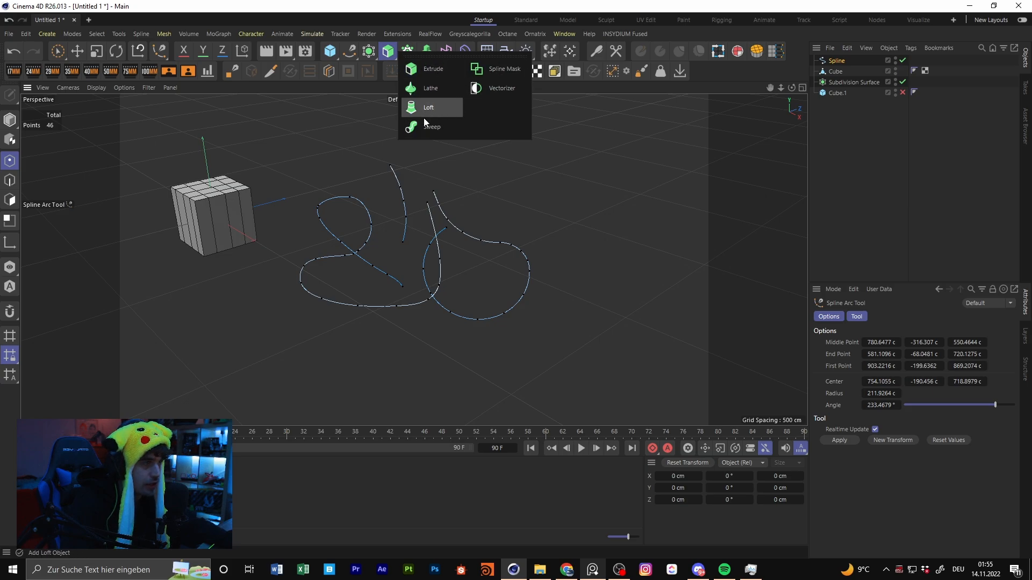
pyautogui.click(490, 75)
pyautogui.moveTo(842, 64); pyautogui.dragTo(836, 90)
pyautogui.click(77, 51)
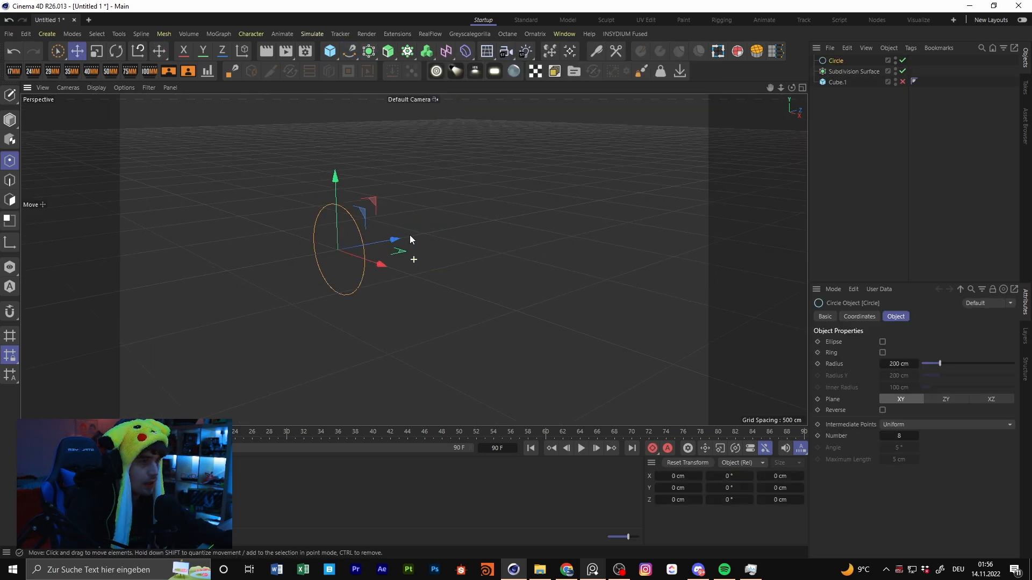
# Step: Add a Lathe, a Loft and a Sweep generator to the scene
pyautogui.click(395, 54)
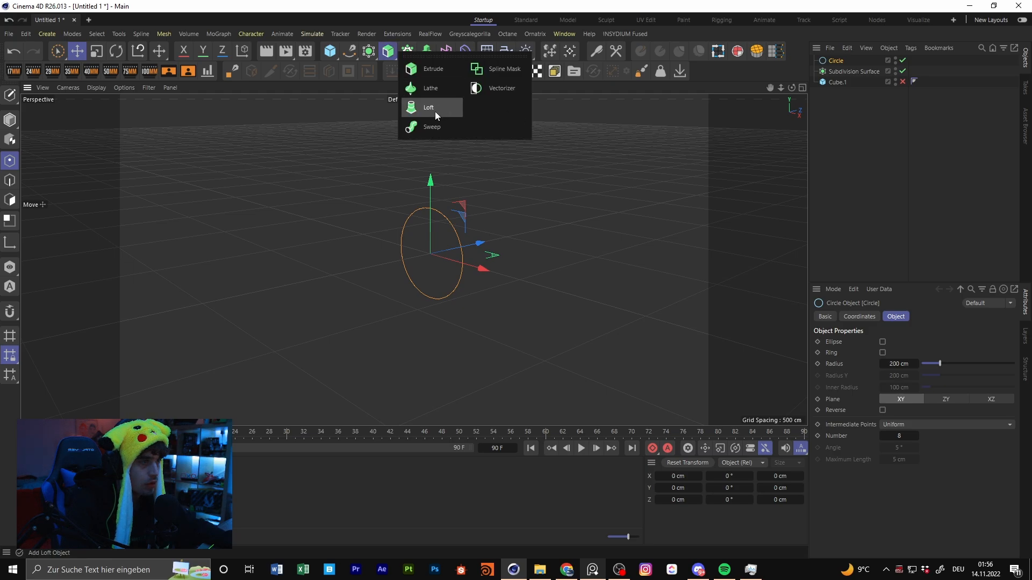
pyautogui.click(443, 90)
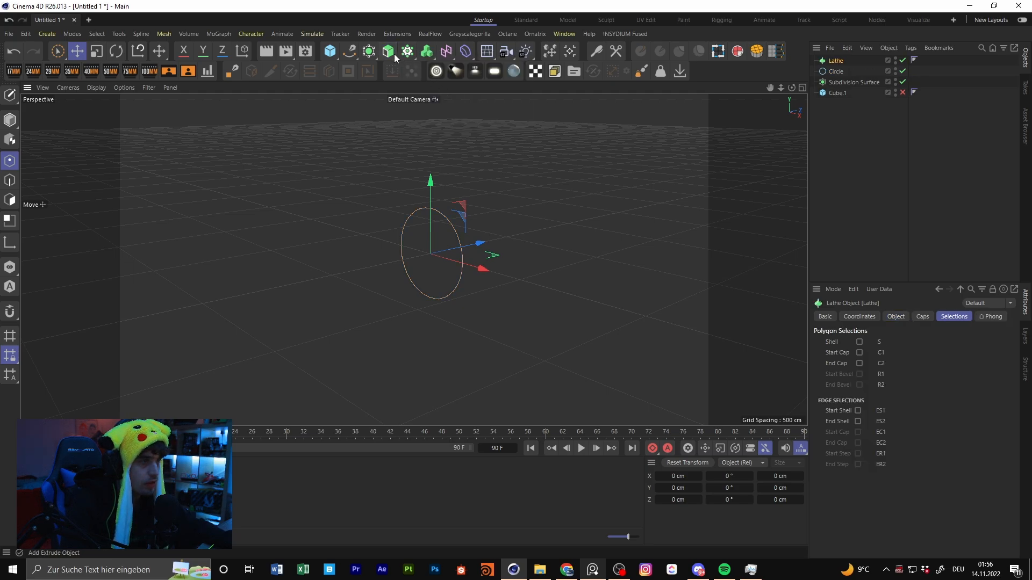
pyautogui.click(394, 54)
pyautogui.click(442, 104)
pyautogui.click(398, 56)
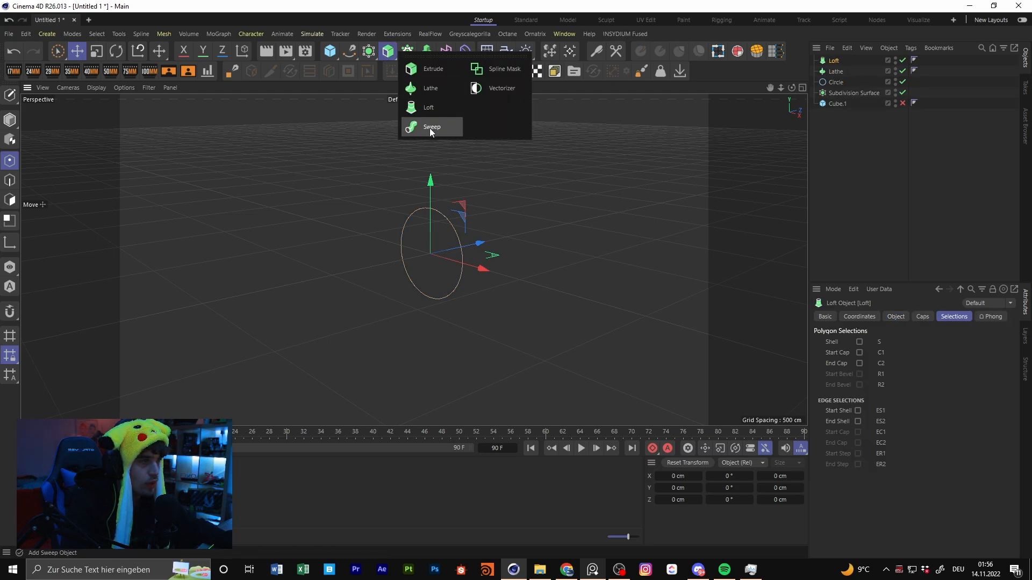
pyautogui.click(430, 128)
pyautogui.click(395, 55)
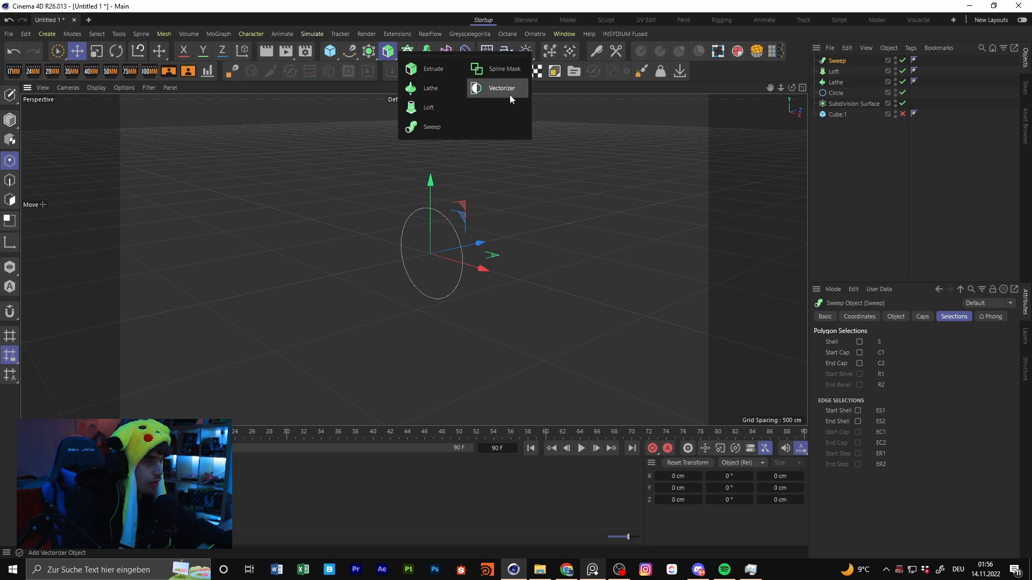
pyautogui.click(866, 174)
# Step: Place the Circle and a duplicate of it under the Sweep as path and profile
pyautogui.keyDown('alt'); pyautogui.moveTo(460, 213); pyautogui.dragTo(402, 228, button='middle'); pyautogui.keyUp('alt')
pyautogui.keyDown('alt'); pyautogui.moveTo(402, 228); pyautogui.dragTo(494, 240); pyautogui.keyUp('alt')
pyautogui.moveTo(836, 93); pyautogui.dragTo(841, 67)
pyautogui.moveTo(841, 62); pyautogui.dragTo(843, 69)
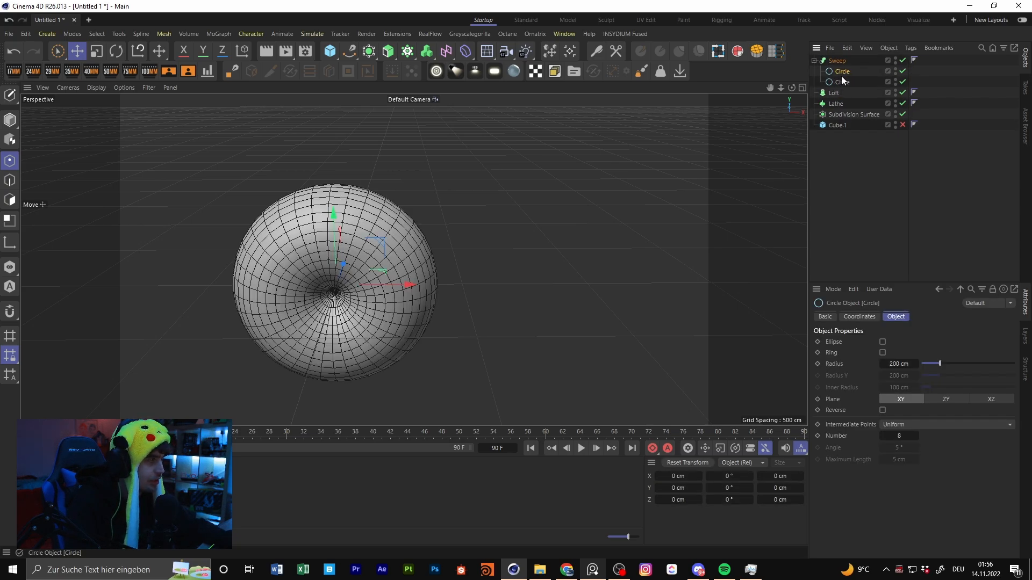
pyautogui.click(97, 51)
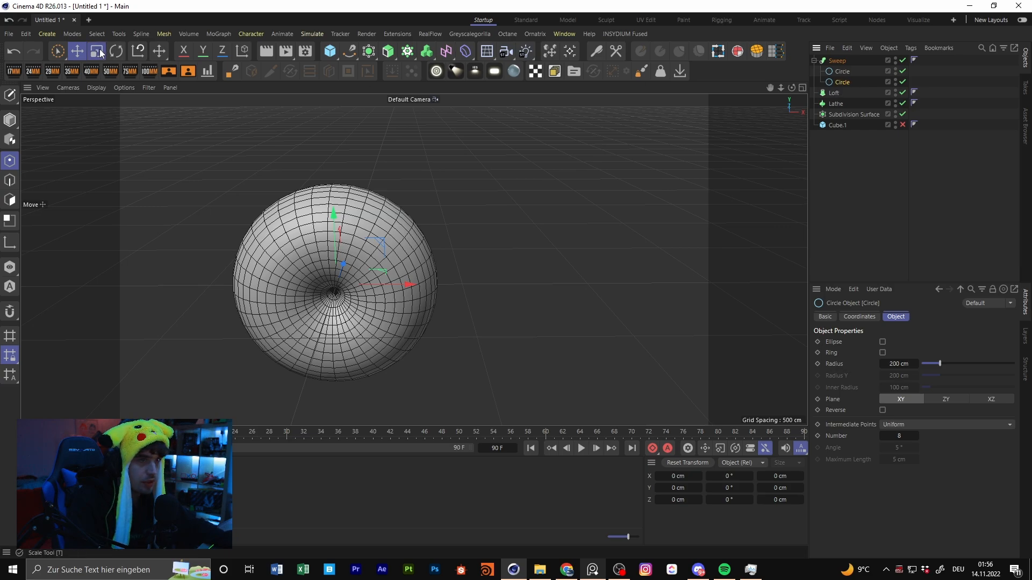
pyautogui.moveTo(486, 212); pyautogui.dragTo(462, 212)
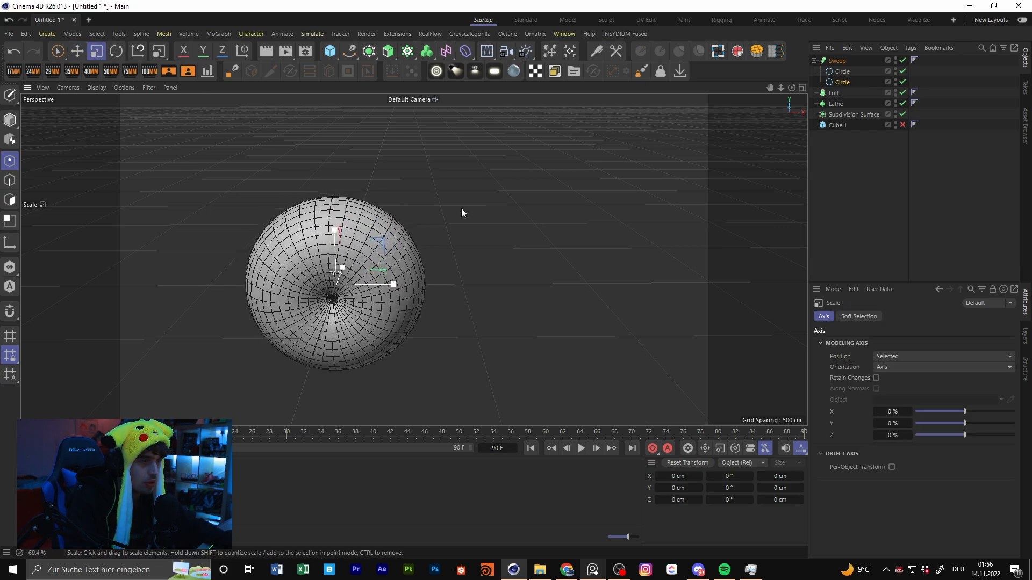
pyautogui.click(845, 71)
pyautogui.moveTo(604, 178); pyautogui.dragTo(276, 240)
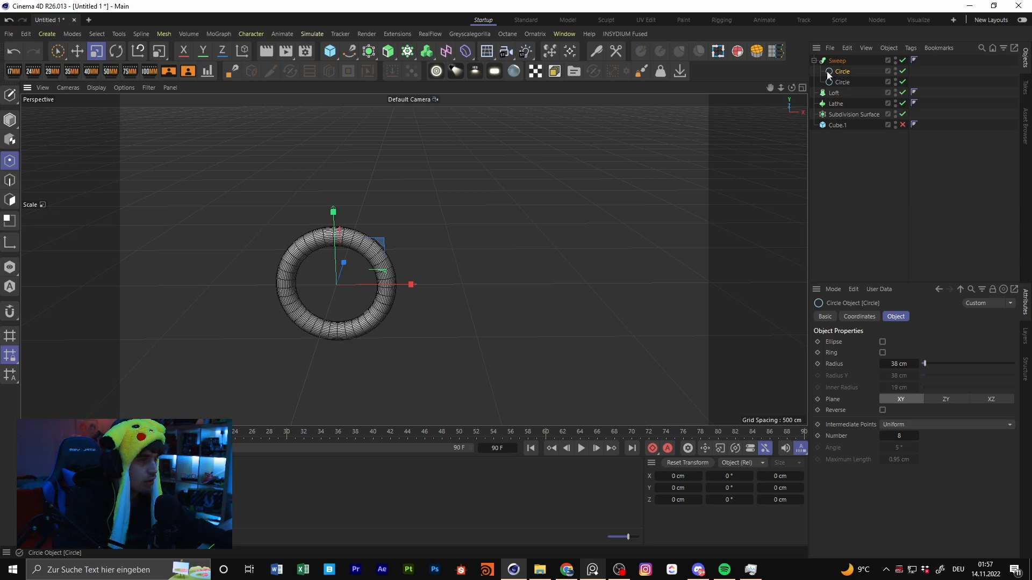
# Step: Make the swept ring thinner by scaling its profile circle down further
pyautogui.keyDown('alt'); pyautogui.moveTo(378, 255); pyautogui.dragTo(424, 233, button='middle'); pyautogui.keyUp('alt')
pyautogui.keyDown('alt'); pyautogui.moveTo(323, 237); pyautogui.dragTo(341, 237); pyautogui.keyUp('alt')
pyautogui.scroll(5, 340, 236)
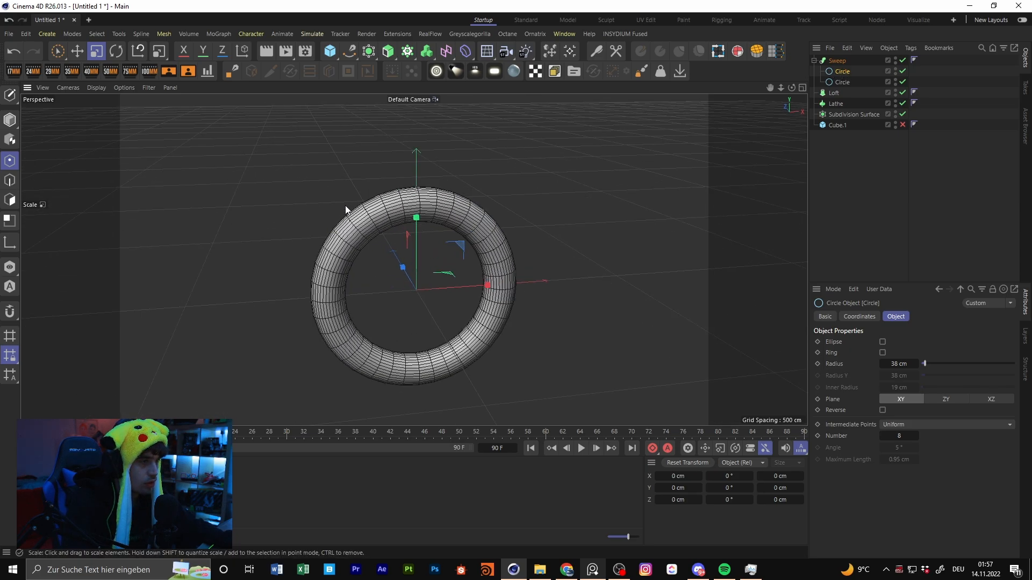
pyautogui.keyDown('alt'); pyautogui.moveTo(500, 218); pyautogui.dragTo(473, 230); pyautogui.keyUp('alt')
pyautogui.moveTo(559, 203); pyautogui.dragTo(397, 240)
pyautogui.press('Delete')
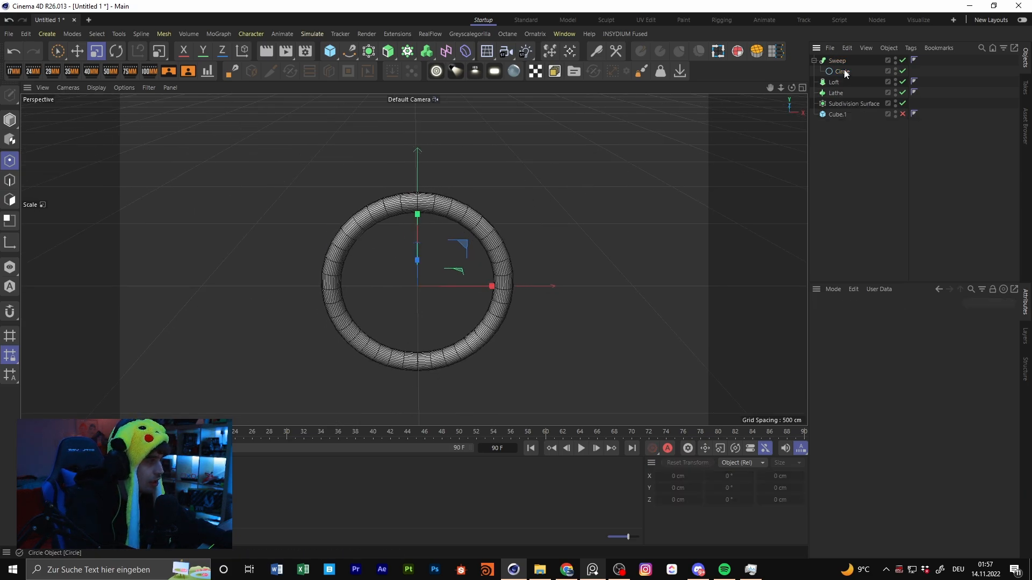
pyautogui.click(844, 72)
pyautogui.keyDown('alt'); pyautogui.moveTo(459, 257); pyautogui.dragTo(448, 242, button='middle'); pyautogui.keyUp('alt')
pyautogui.keyDown('alt'); pyautogui.moveTo(449, 242); pyautogui.dragTo(407, 228); pyautogui.keyUp('alt')
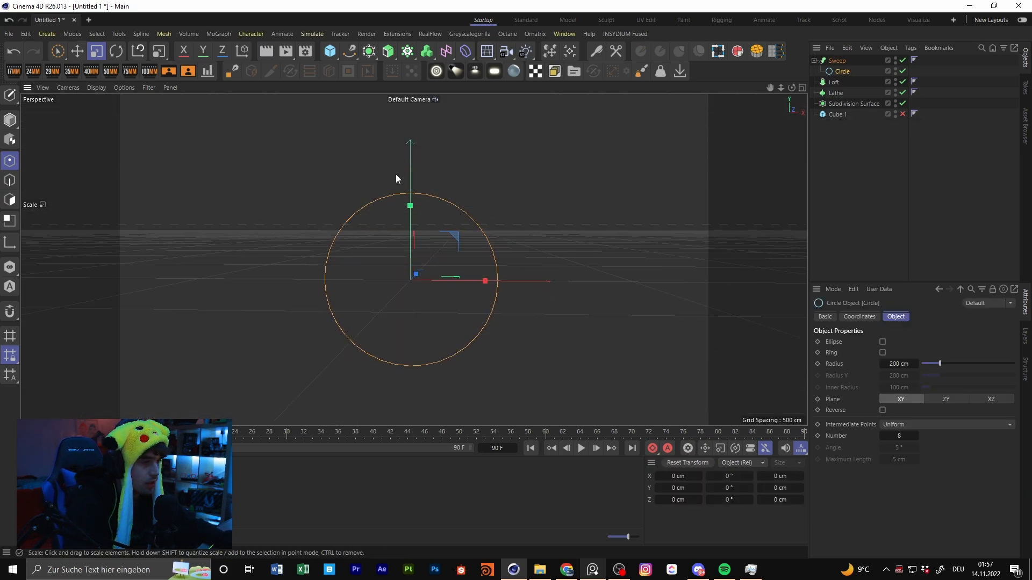
pyautogui.keyDown('alt'); pyautogui.moveTo(417, 185); pyautogui.dragTo(414, 267); pyautogui.keyUp('alt')
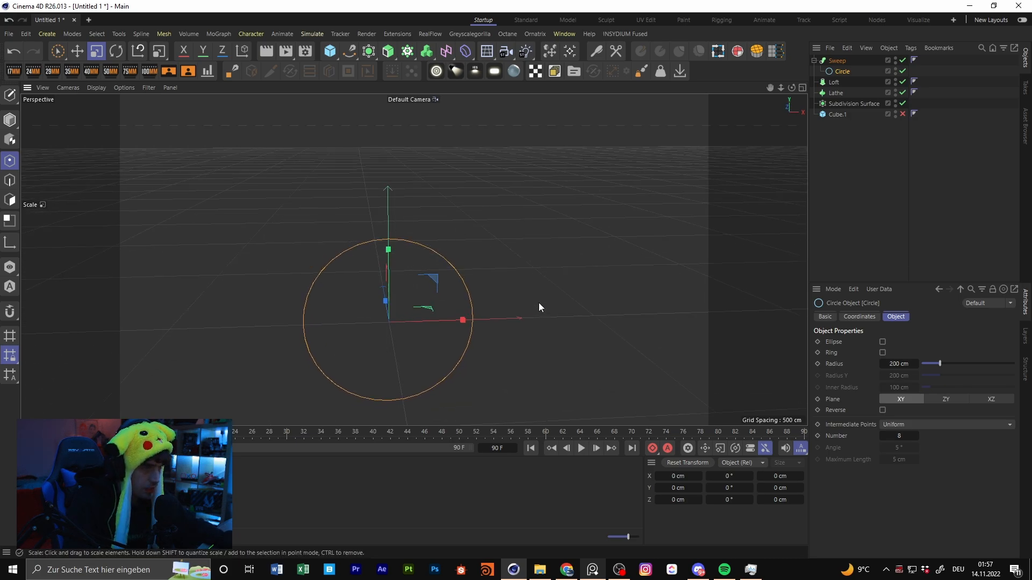
pyautogui.click(349, 51)
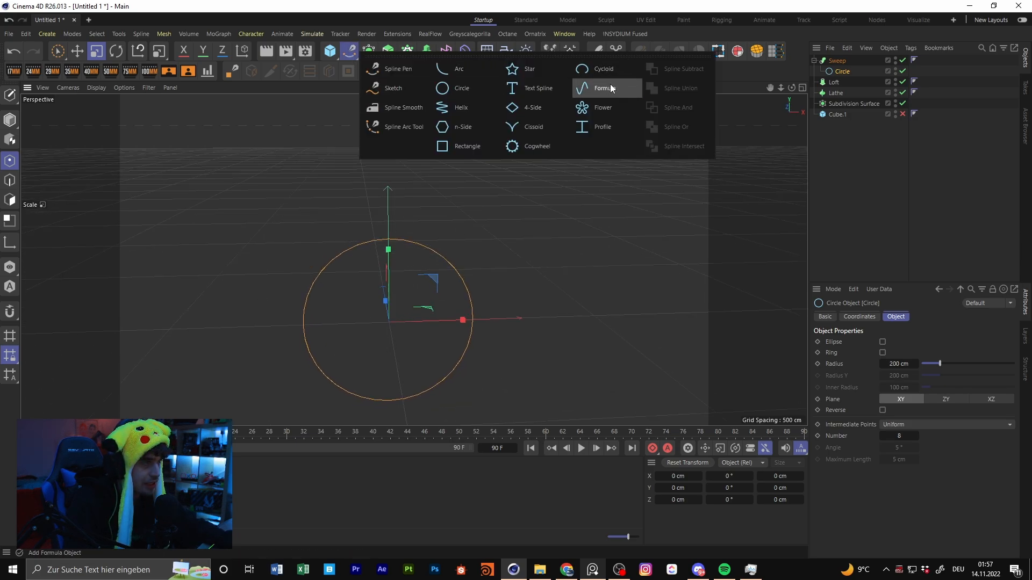
pyautogui.click(465, 143)
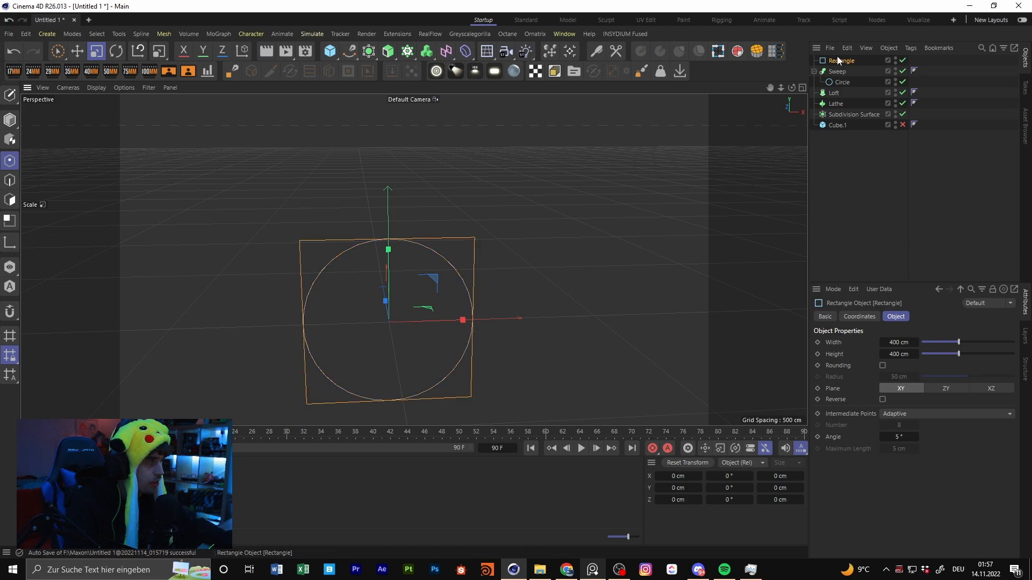
pyautogui.moveTo(843, 77); pyautogui.dragTo(843, 78)
pyautogui.moveTo(624, 183); pyautogui.dragTo(228, 301)
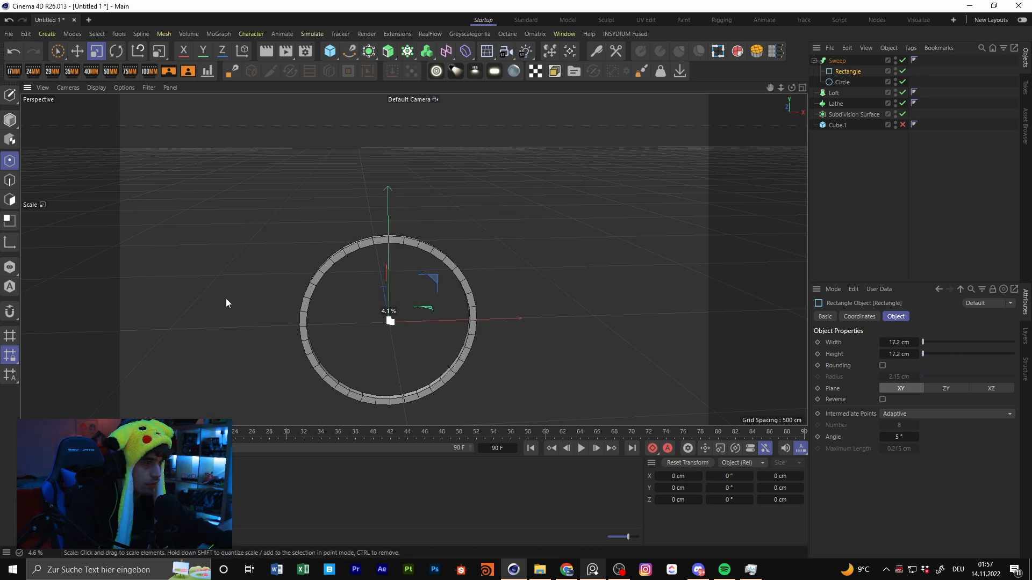
# Step: Replace the Sweep's Rectangle profile with a Star spline scaled down to an inner radius of 6.6 cm and an outer radius of 13.2 cm
pyautogui.keyDown('alt'); pyautogui.moveTo(290, 231); pyautogui.dragTo(486, 205); pyautogui.keyUp('alt')
pyautogui.scroll(5, 365, 250)
pyautogui.keyDown('alt'); pyautogui.moveTo(359, 353); pyautogui.dragTo(461, 125); pyautogui.keyUp('alt')
pyautogui.keyDown('alt'); pyautogui.moveTo(440, 207); pyautogui.dragTo(416, 265, button='middle'); pyautogui.keyUp('alt')
pyautogui.keyDown('alt'); pyautogui.moveTo(416, 266); pyautogui.dragTo(466, 195, button='right'); pyautogui.keyUp('alt')
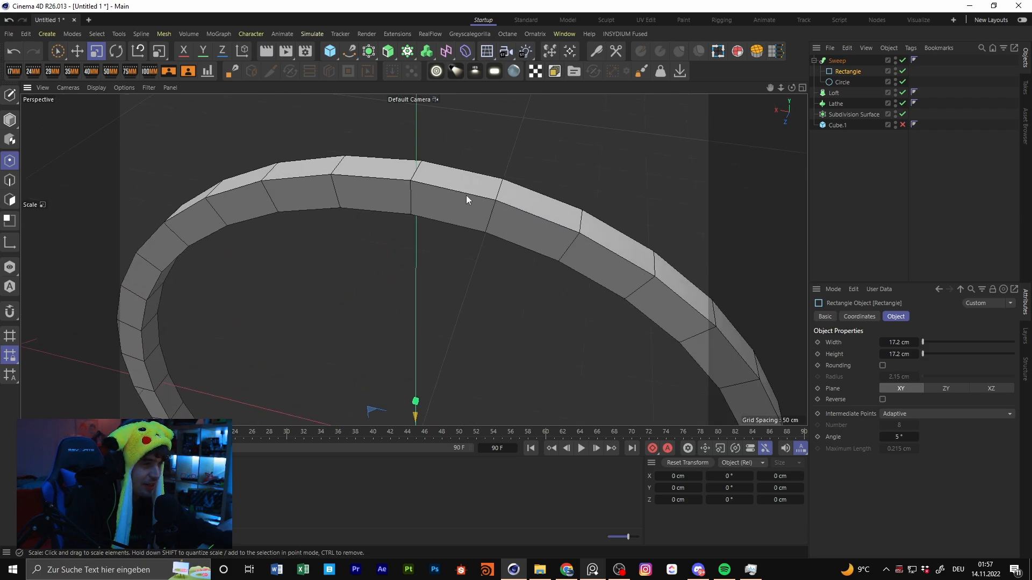
pyautogui.keyDown('alt'); pyautogui.moveTo(466, 195); pyautogui.dragTo(423, 240); pyautogui.keyUp('alt')
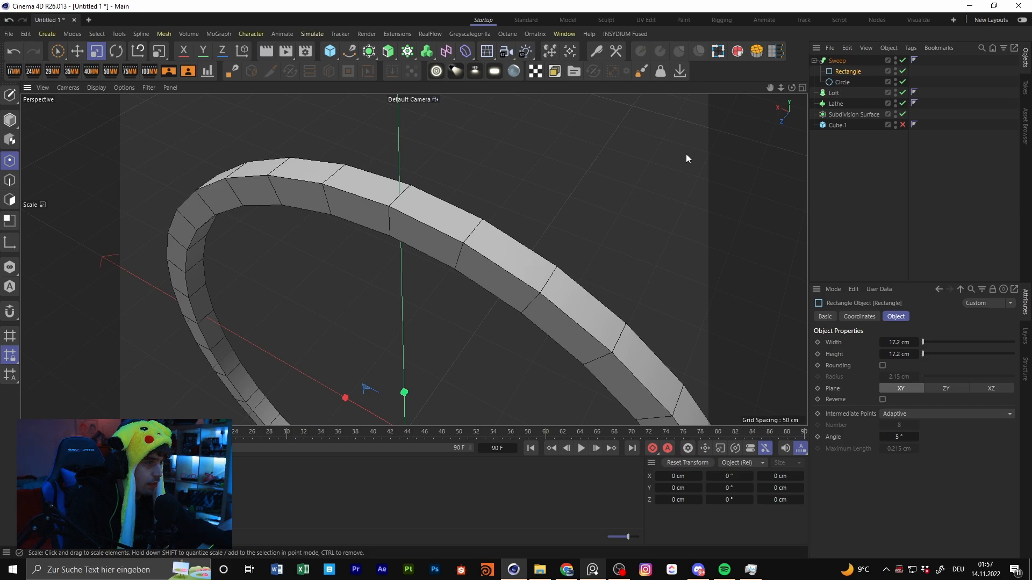
pyautogui.press('Delete')
pyautogui.click(348, 52)
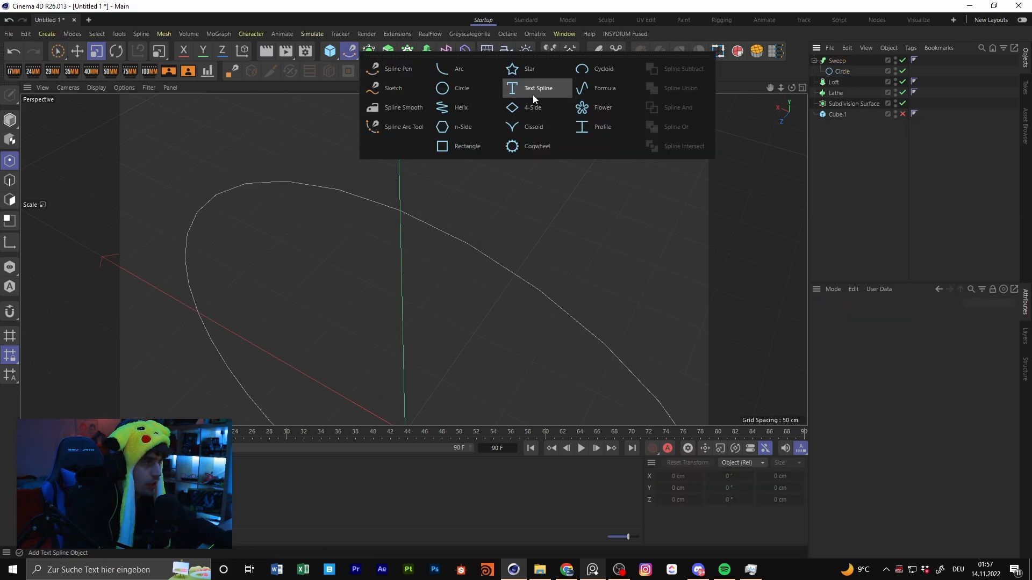
pyautogui.click(524, 68)
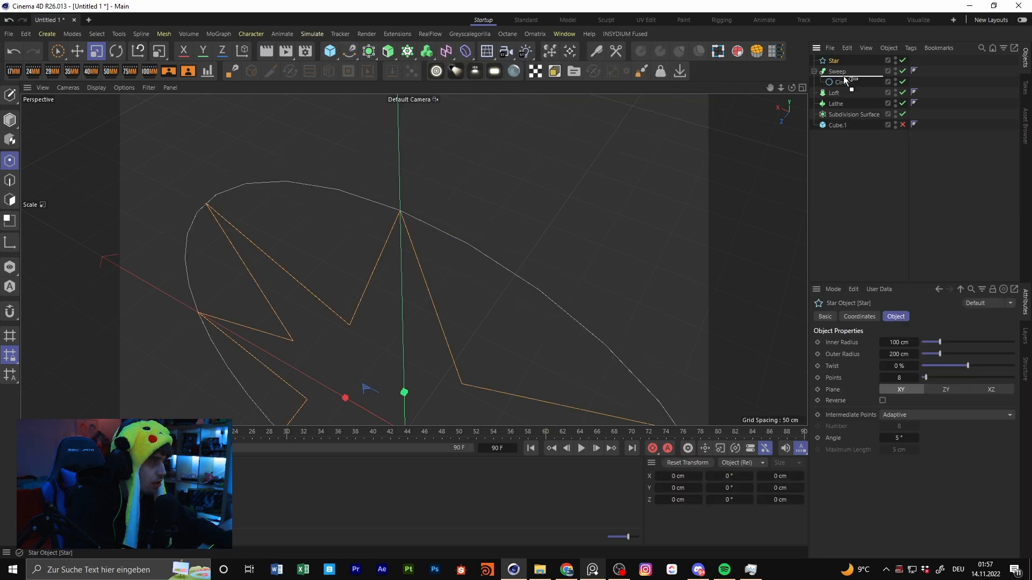
pyautogui.moveTo(843, 76); pyautogui.dragTo(840, 77)
pyautogui.moveTo(322, 264); pyautogui.dragTo(193, 285)
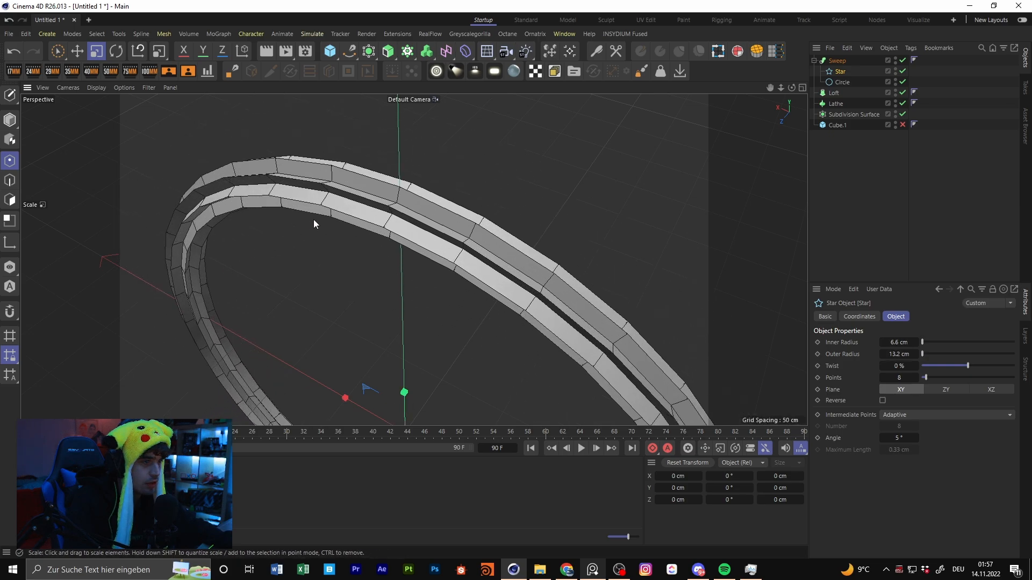
# Step: Scale the Sweep's star profile down to an inner radius of about 5.14 cm and an outer radius of about 10.28 cm
pyautogui.keyDown('alt'); pyautogui.moveTo(314, 219); pyautogui.dragTo(452, 239); pyautogui.keyUp('alt')
pyautogui.moveTo(451, 240); pyautogui.dragTo(404, 230)
pyautogui.scroll(4, 310, 190)
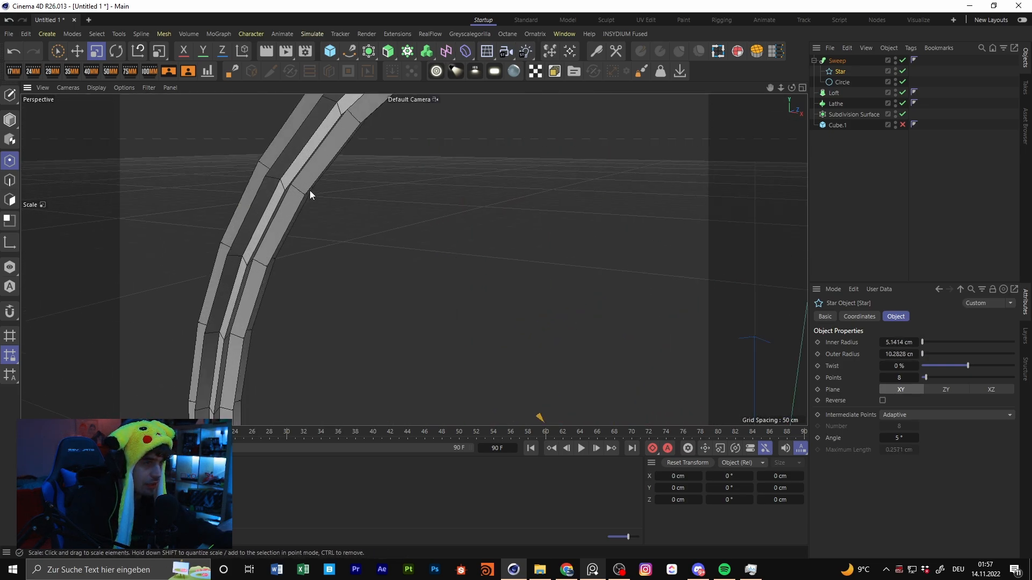
pyautogui.scroll(-3, 310, 190)
pyautogui.keyDown('alt'); pyautogui.moveTo(635, 212); pyautogui.dragTo(538, 250, button='middle'); pyautogui.keyUp('alt')
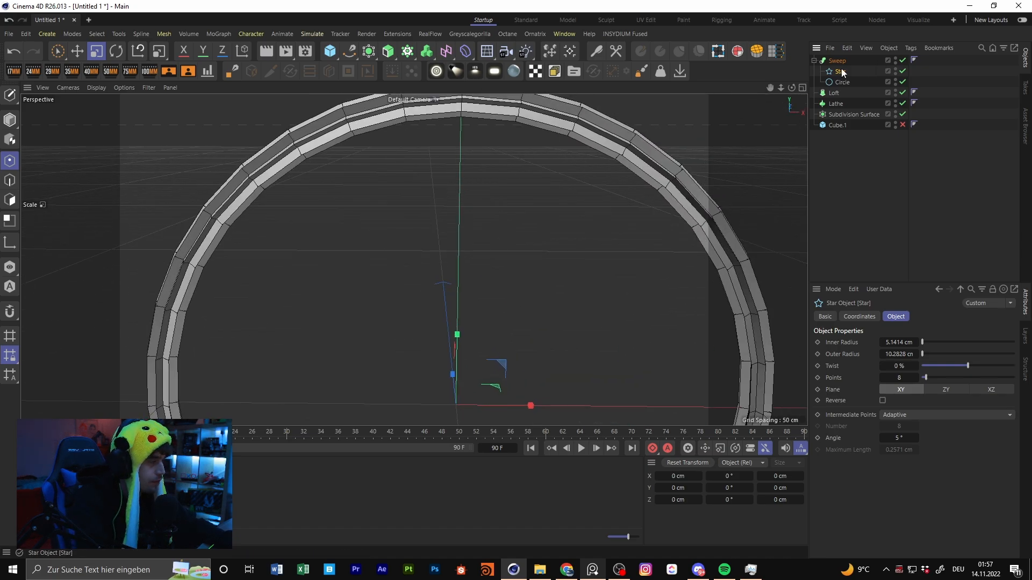
# Step: Delete the star profile and the Sweep object with its circle
pyautogui.press('Delete')
pyautogui.keyDown('alt'); pyautogui.moveTo(541, 176); pyautogui.dragTo(491, 127); pyautogui.keyUp('alt')
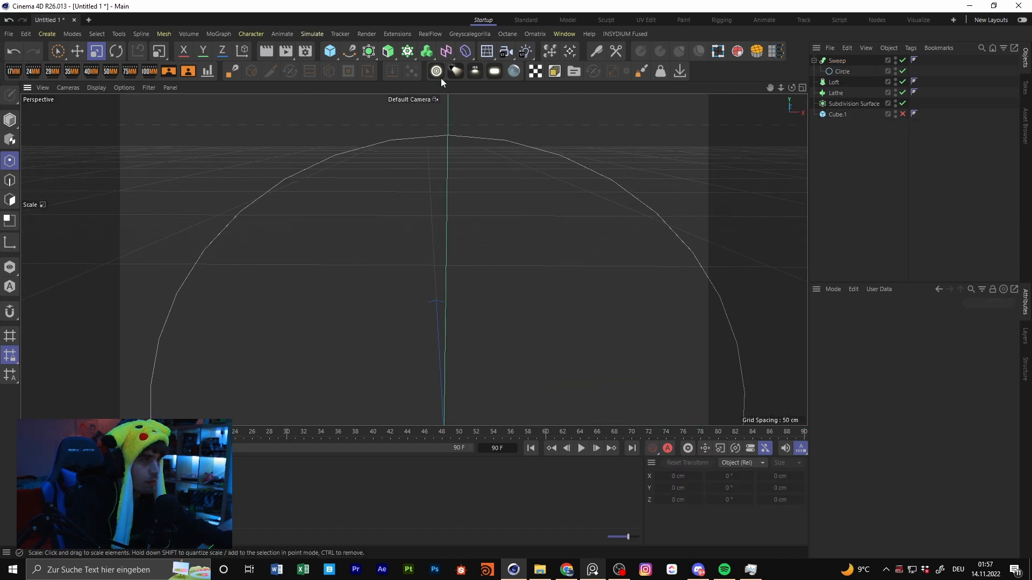
pyautogui.click(368, 53)
pyautogui.click(388, 51)
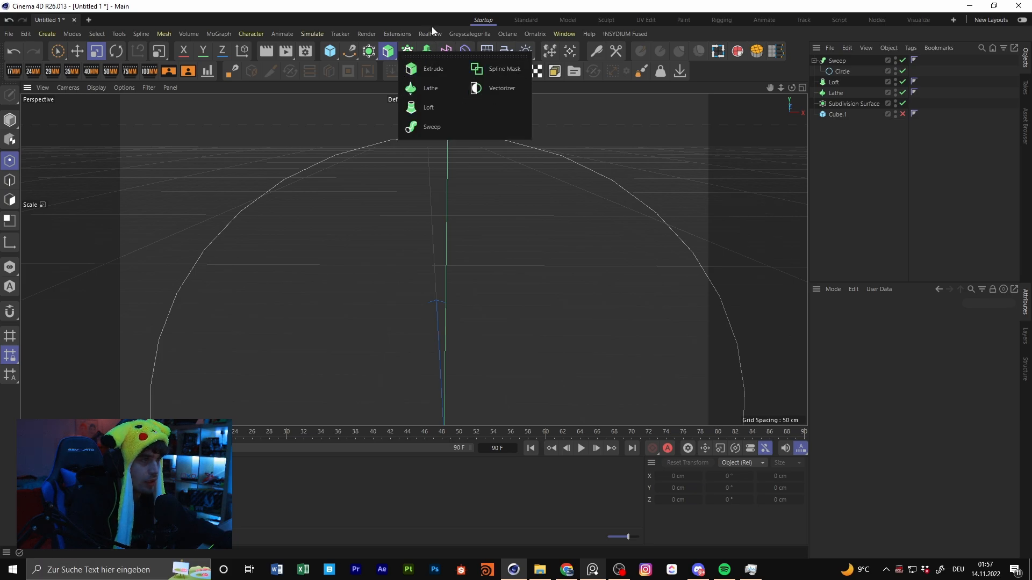
pyautogui.click(407, 51)
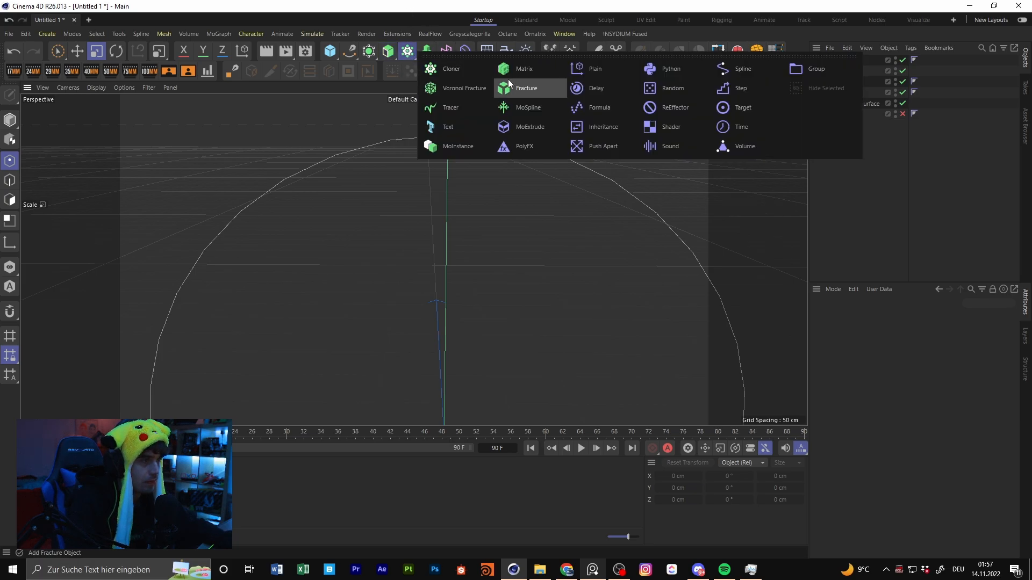
pyautogui.click(388, 51)
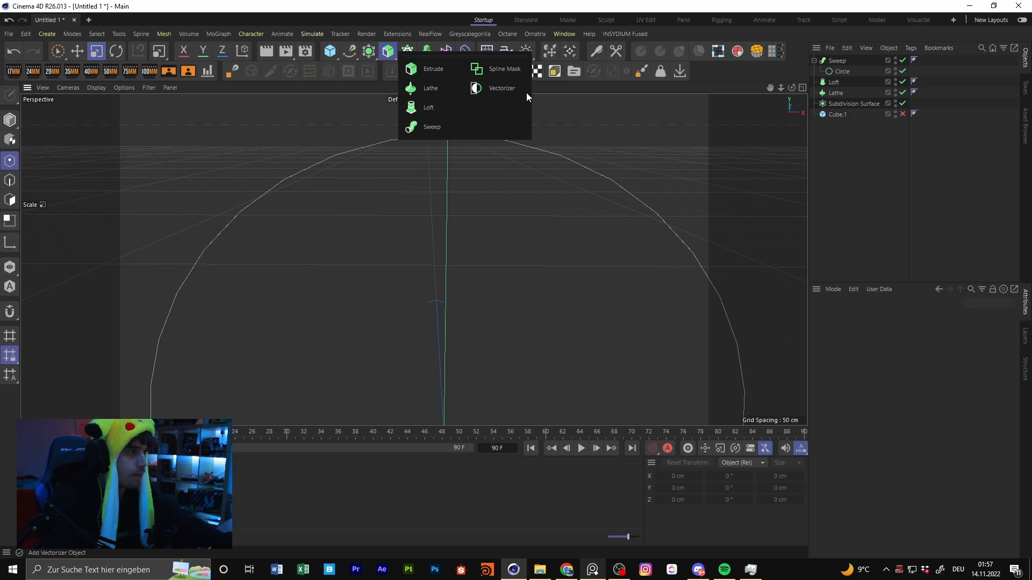
pyautogui.click(836, 63)
pyautogui.press('Delete')
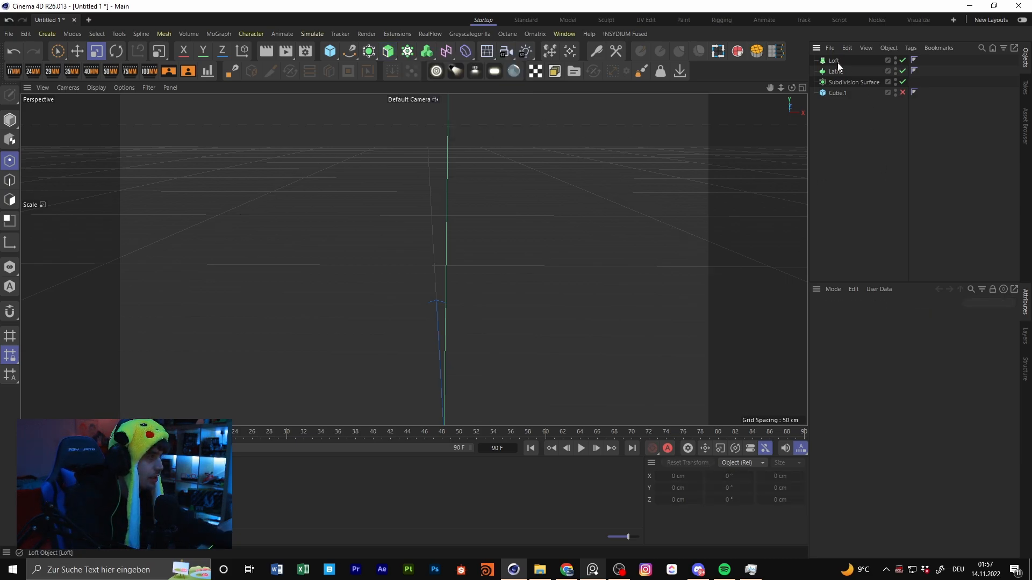
# Step: Place a circle spline under the Lathe object and delete the Loft object
pyautogui.click(836, 62)
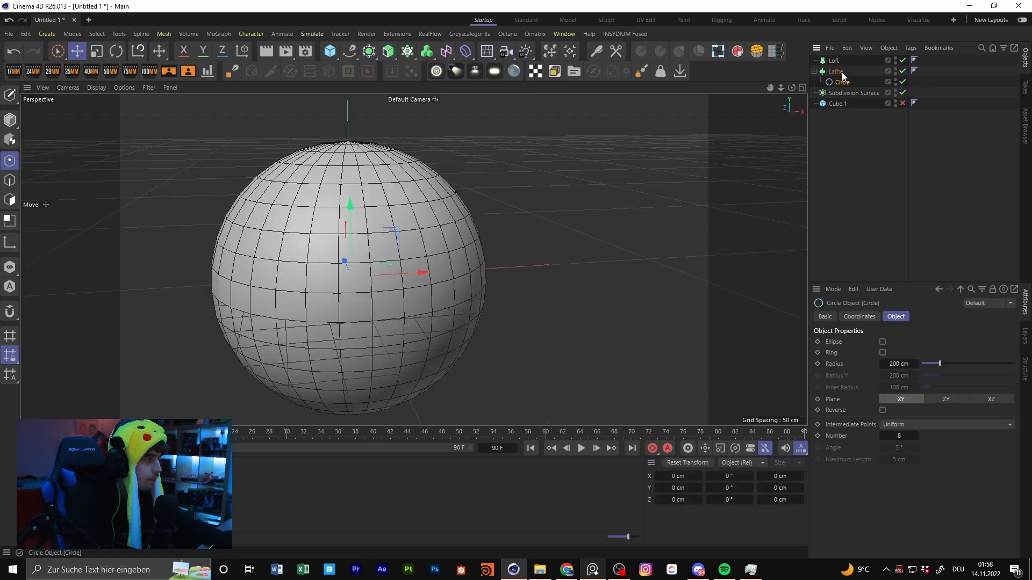
pyautogui.click(836, 62)
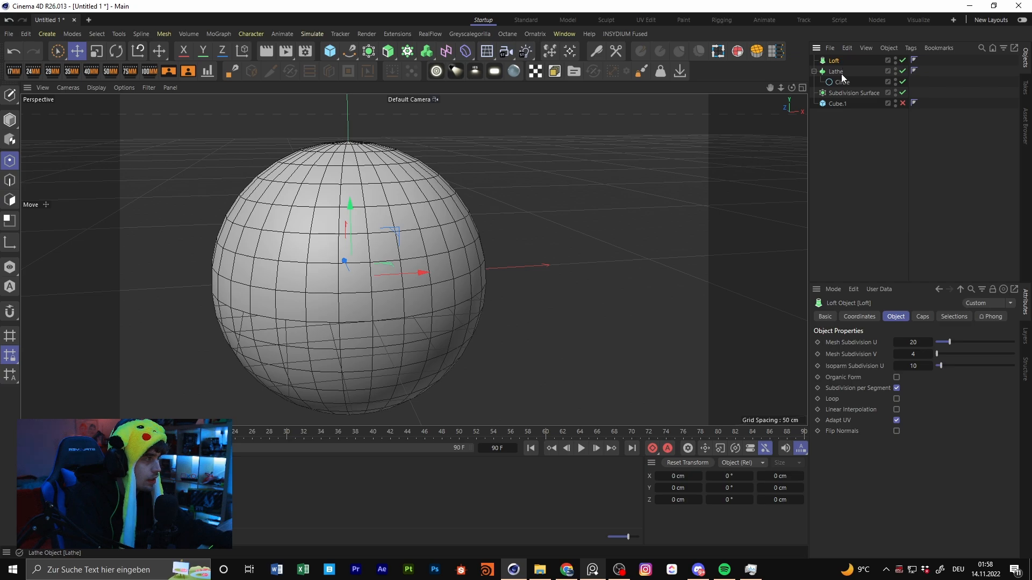
pyautogui.press('Delete')
# Step: Disable the Lathe and convert its circle into an editable spline in point mode
pyautogui.click(837, 73)
pyautogui.keyDown('alt'); pyautogui.moveTo(466, 248); pyautogui.dragTo(567, 237, button='middle'); pyautogui.keyUp('alt')
pyautogui.keyDown('alt'); pyautogui.moveTo(567, 237); pyautogui.dragTo(675, 219); pyautogui.keyUp('alt')
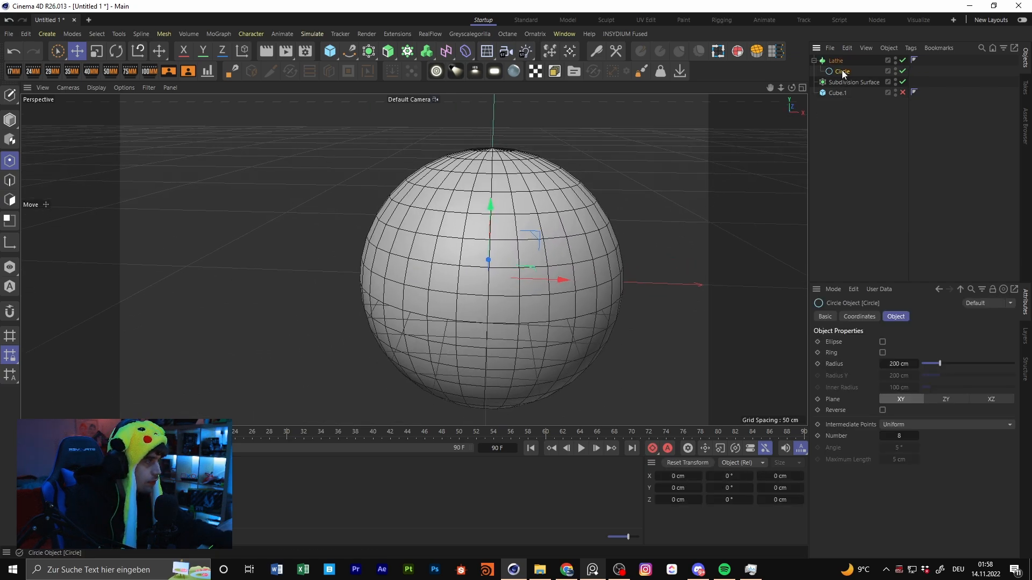
pyautogui.keyDown('alt'); pyautogui.moveTo(569, 189); pyautogui.dragTo(550, 207, button='middle'); pyautogui.keyUp('alt')
pyautogui.click(10, 180)
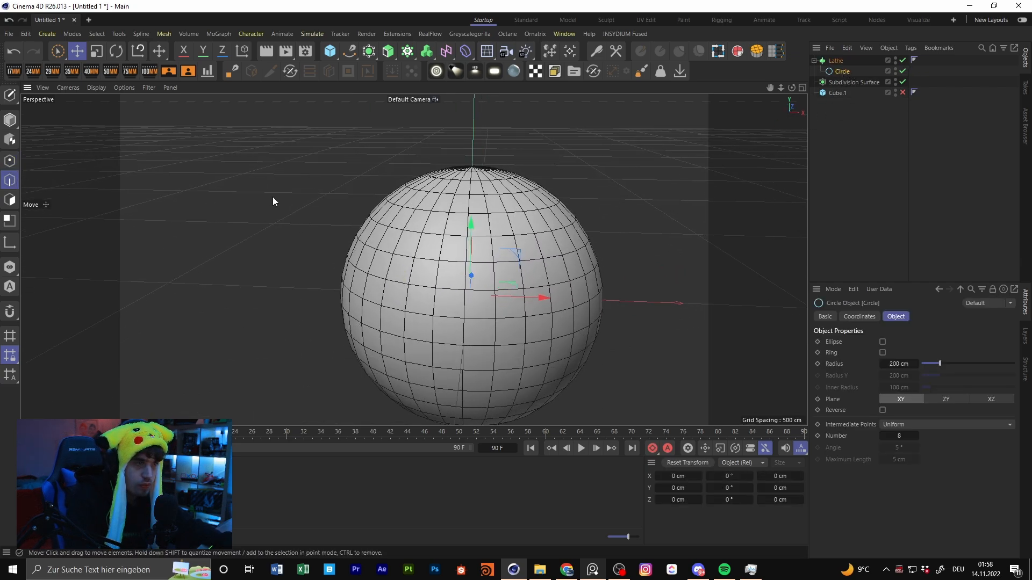
pyautogui.keyDown('alt'); pyautogui.moveTo(465, 205); pyautogui.dragTo(424, 241, button='middle'); pyautogui.keyUp('alt')
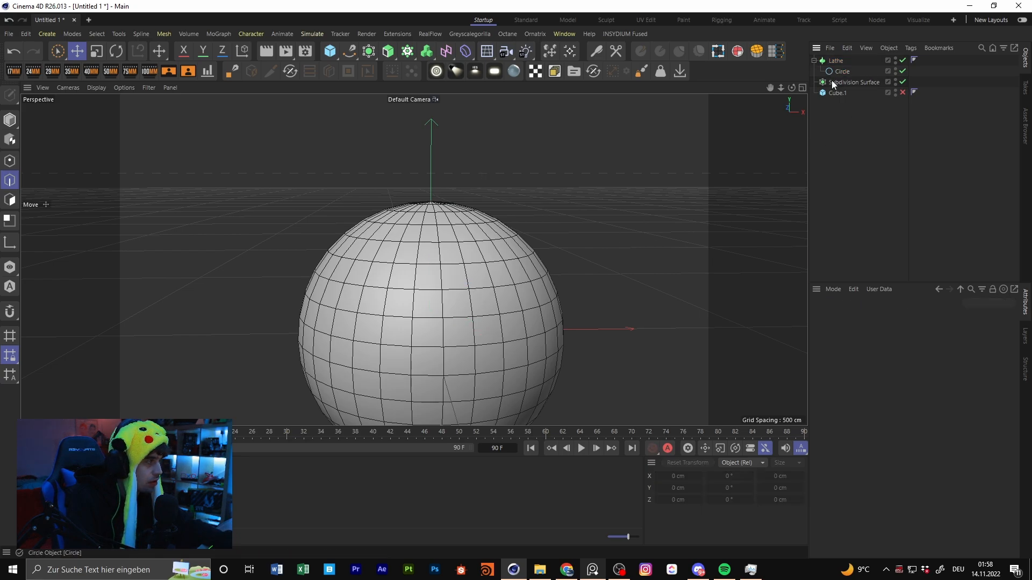
pyautogui.keyDown('alt'); pyautogui.moveTo(409, 263); pyautogui.dragTo(405, 218, button='middle'); pyautogui.keyUp('alt')
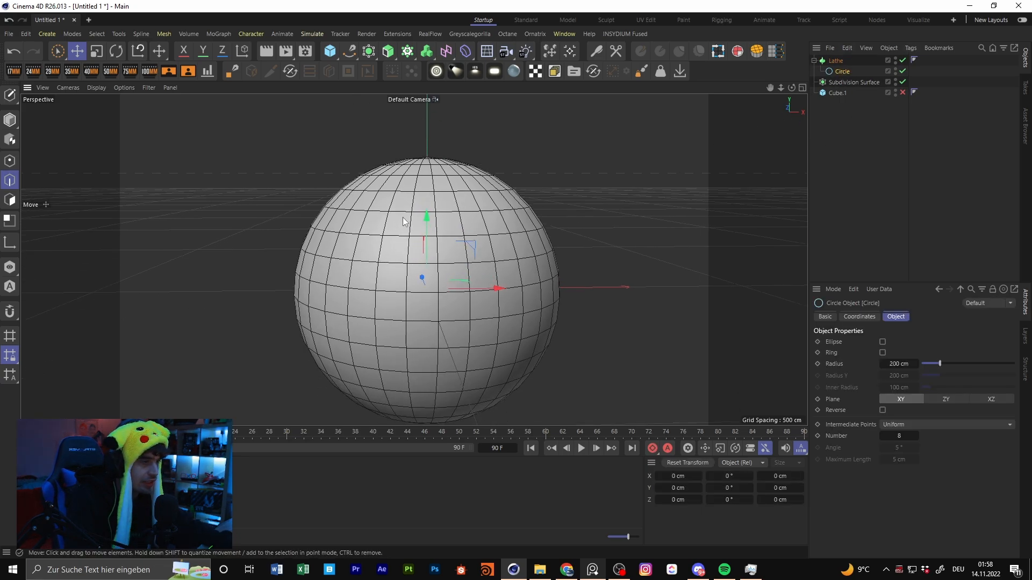
pyautogui.click(9, 160)
pyautogui.keyDown('alt'); pyautogui.moveTo(201, 211); pyautogui.dragTo(500, 242); pyautogui.keyUp('alt')
pyautogui.keyDown('alt'); pyautogui.moveTo(379, 248); pyautogui.dragTo(551, 191, button='middle'); pyautogui.keyUp('alt')
pyautogui.keyDown('alt'); pyautogui.moveTo(551, 191); pyautogui.dragTo(414, 134); pyautogui.keyUp('alt')
pyautogui.click(903, 60)
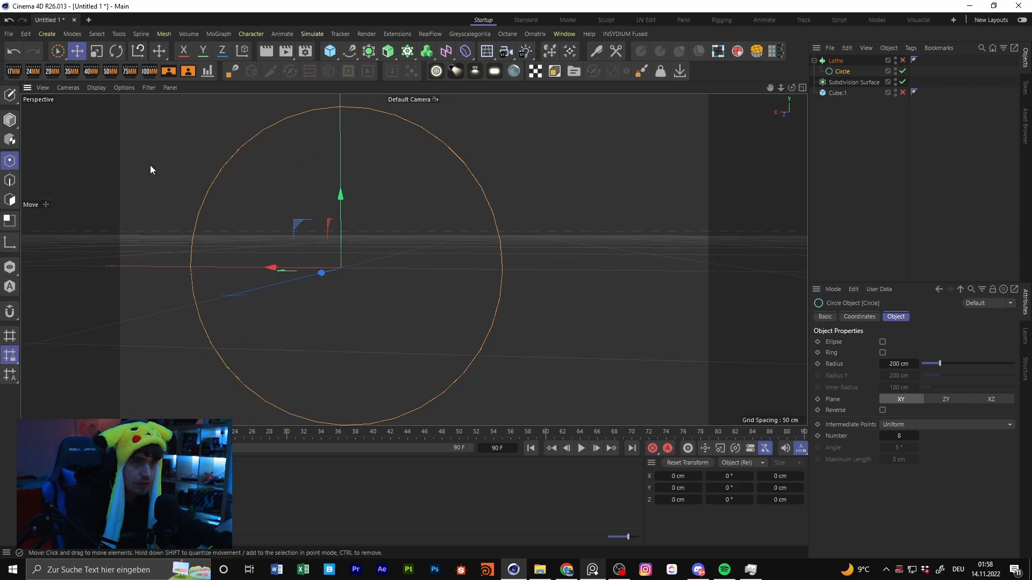
pyautogui.press('c')
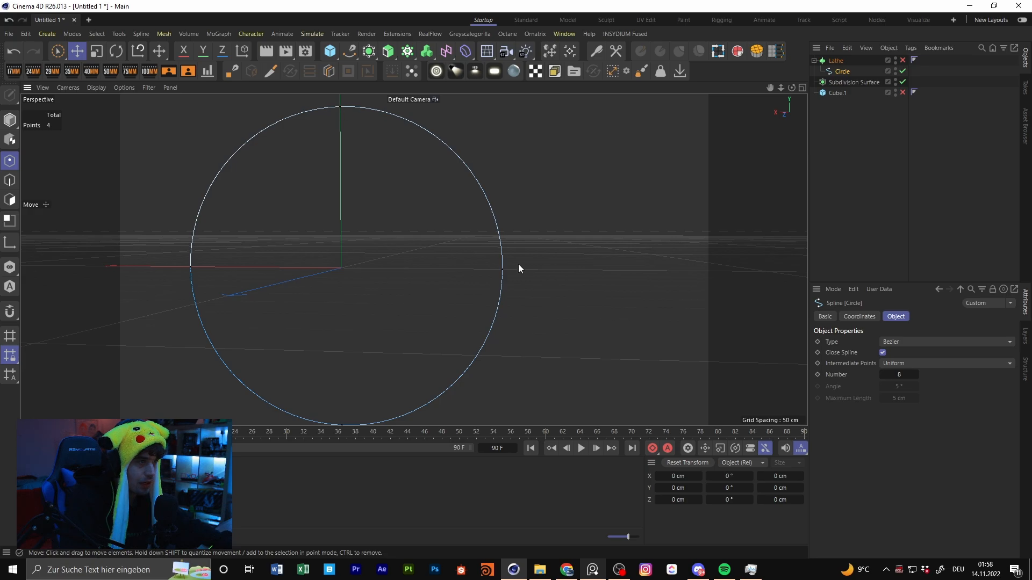
# Step: Delete the circle spline's point on the negative X side and re-enable the Lathe
pyautogui.click(503, 267)
pyautogui.press('Delete')
pyautogui.click(903, 60)
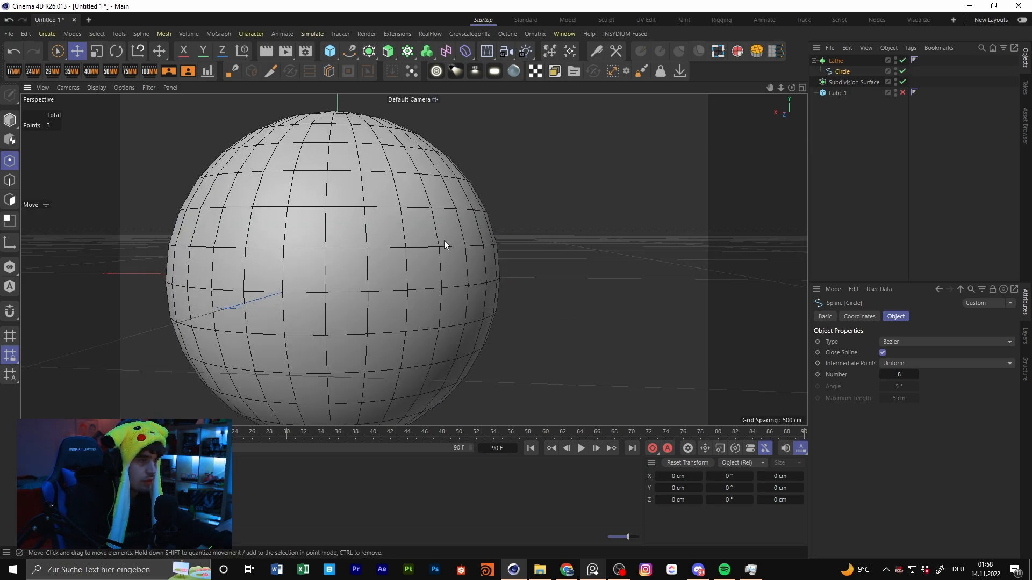
# Step: Raise the circle spline's top point to a Y position of about 263 cm to stretch the lathed shape
pyautogui.keyDown('alt'); pyautogui.moveTo(444, 240); pyautogui.dragTo(446, 230); pyautogui.keyUp('alt')
pyautogui.scroll(-4, 446, 230)
pyautogui.keyDown('alt'); pyautogui.moveTo(318, 139); pyautogui.dragTo(321, 193, button='middle'); pyautogui.keyUp('alt')
pyautogui.keyDown('alt'); pyautogui.moveTo(318, 195); pyautogui.dragTo(457, 274); pyautogui.keyUp('alt')
pyautogui.scroll(5, 311, 219)
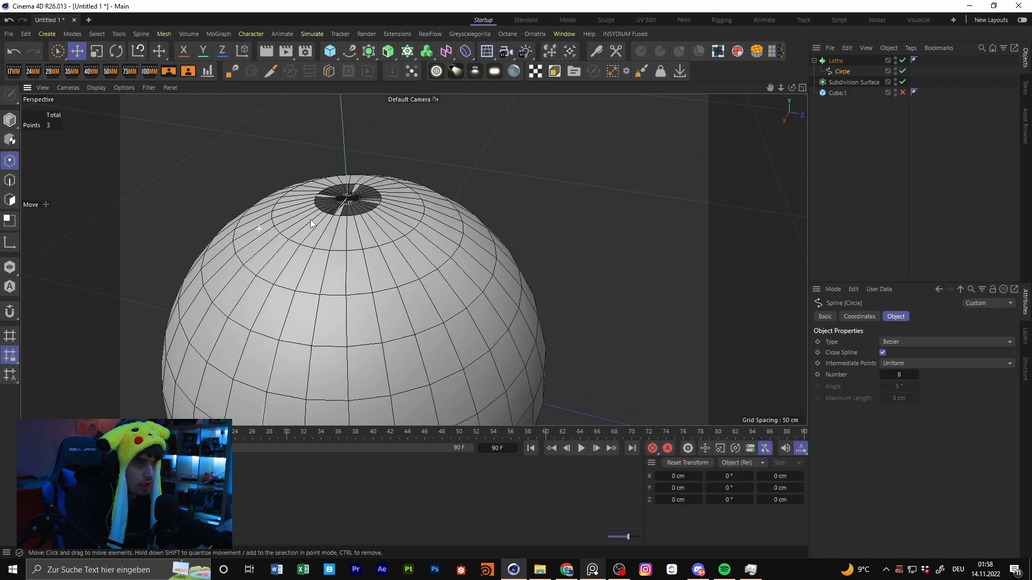
pyautogui.click(349, 201)
pyautogui.keyDown('alt'); pyautogui.moveTo(437, 219); pyautogui.dragTo(365, 180); pyautogui.keyUp('alt')
pyautogui.moveTo(397, 150); pyautogui.dragTo(400, 86)
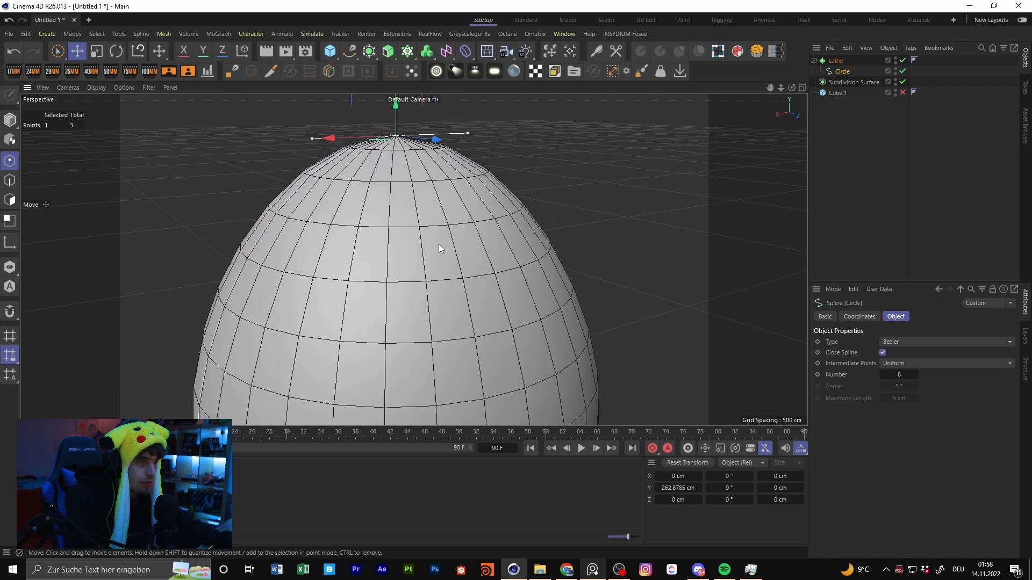
# Step: Try moving the spline's top point higher and then lower, undoing each move
pyautogui.scroll(-4, 438, 244)
pyautogui.moveTo(427, 153); pyautogui.dragTo(433, 120)
pyautogui.hotkey('ctrl', 'z')
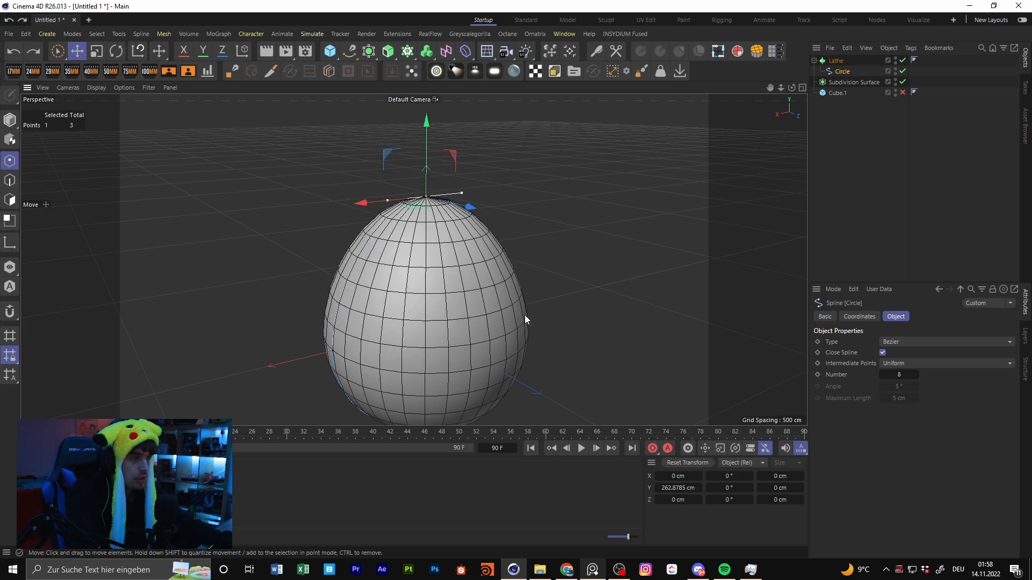
pyautogui.keyDown('alt'); pyautogui.moveTo(524, 315); pyautogui.dragTo(485, 283); pyautogui.keyUp('alt')
pyautogui.keyDown('alt'); pyautogui.moveTo(547, 318); pyautogui.dragTo(495, 279, button='middle'); pyautogui.keyUp('alt')
pyautogui.moveTo(401, 127); pyautogui.dragTo(407, 201)
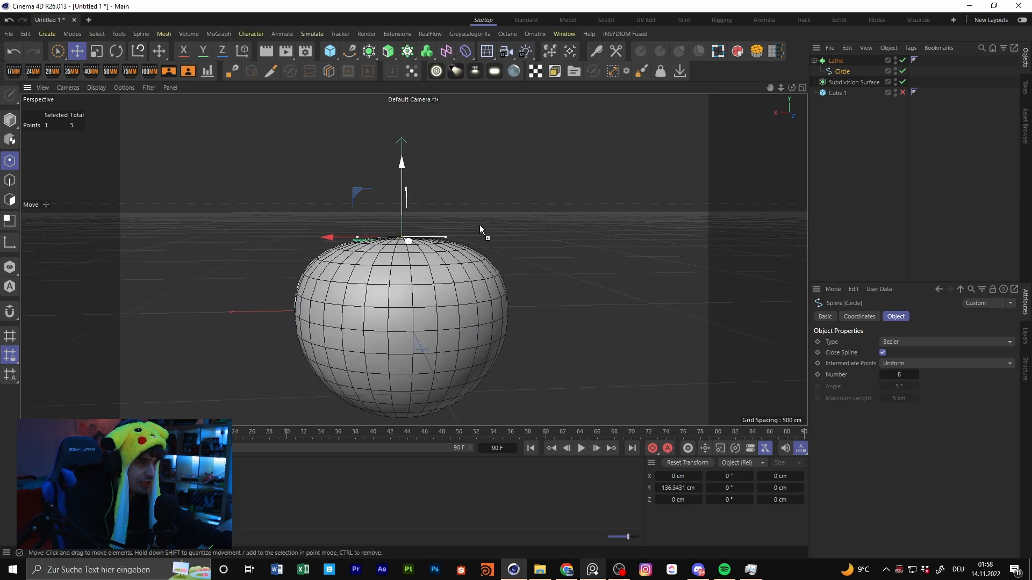
pyautogui.hotkey('ctrl', 'z')
# Step: Move the spline's outer side point inward to an X position of about 146 cm to narrow the lathed shape
pyautogui.keyDown('alt'); pyautogui.moveTo(343, 269); pyautogui.dragTo(254, 260); pyautogui.keyUp('alt')
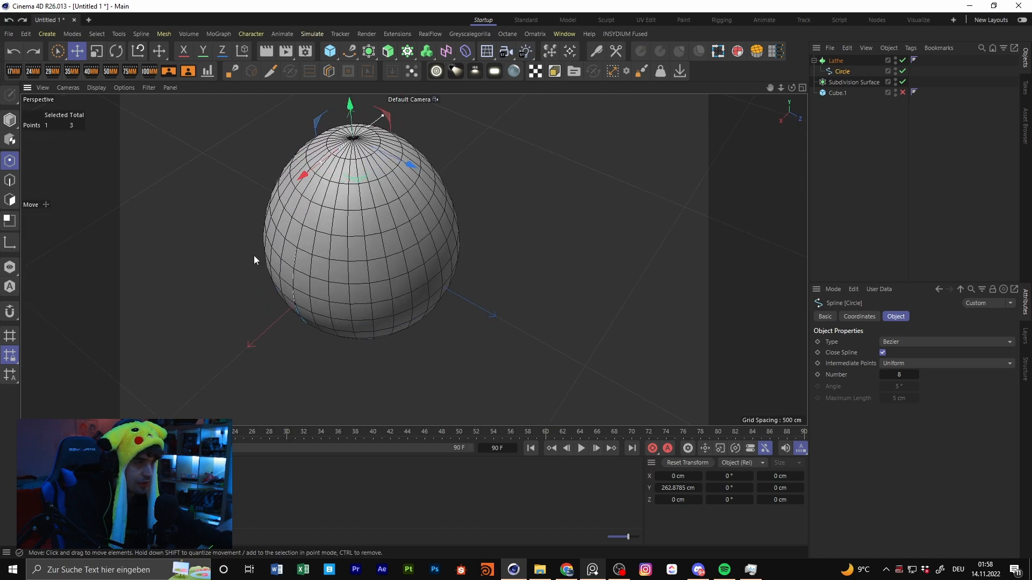
pyautogui.keyDown('alt'); pyautogui.moveTo(317, 291); pyautogui.dragTo(315, 269); pyautogui.keyUp('alt')
pyautogui.click(292, 313)
pyautogui.keyDown('alt'); pyautogui.moveTo(395, 334); pyautogui.dragTo(366, 308); pyautogui.keyUp('alt')
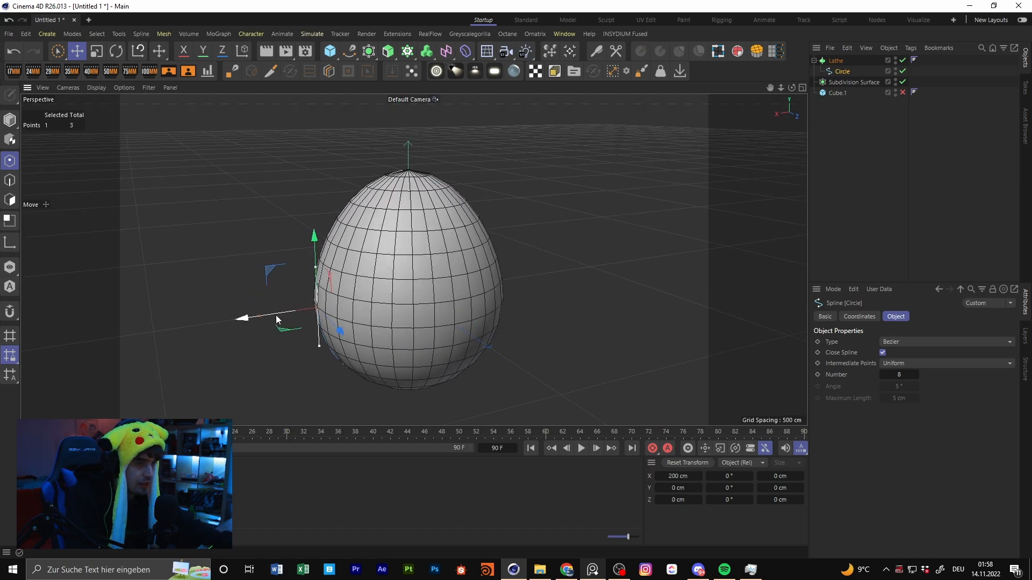
pyautogui.moveTo(277, 315); pyautogui.dragTo(298, 272)
# Step: Reduce the Lathe's angle to about 96° so the shape is cut open
pyautogui.click(836, 61)
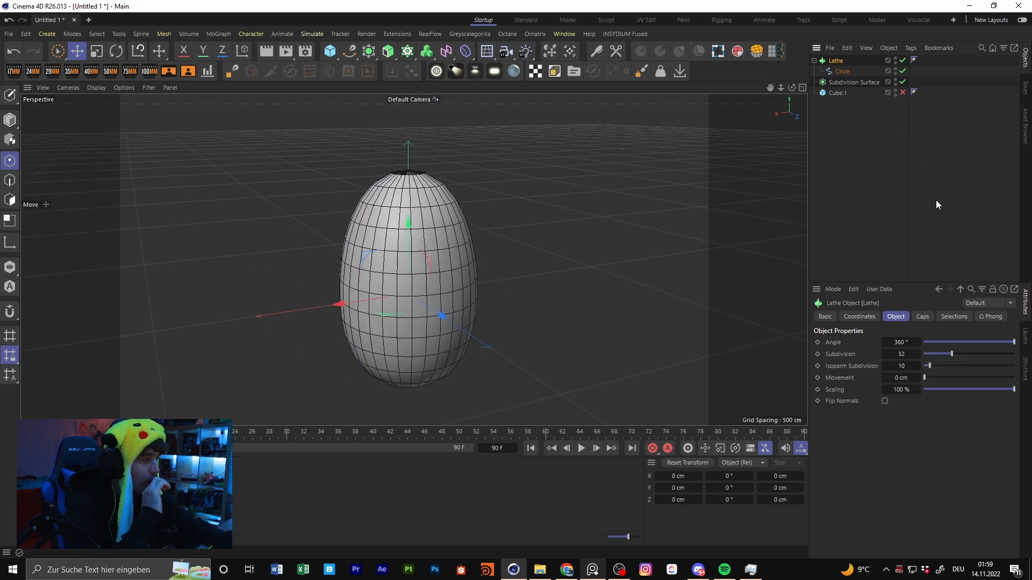
pyautogui.click(972, 342)
pyautogui.moveTo(972, 344)
pyautogui.mouseDown()
pyautogui.moveTo(926, 342)
pyautogui.moveTo(959, 339)
pyautogui.mouseUp()
pyautogui.keyDown('alt'); pyautogui.moveTo(456, 276); pyautogui.dragTo(534, 337); pyautogui.keyUp('alt')
pyautogui.moveTo(959, 342)
pyautogui.mouseDown()
pyautogui.moveTo(1016, 349)
pyautogui.moveTo(925, 343)
pyautogui.moveTo(948, 342)
pyautogui.mouseUp()
pyautogui.keyDown('alt'); pyautogui.moveTo(425, 267); pyautogui.dragTo(415, 216); pyautogui.keyUp('alt')
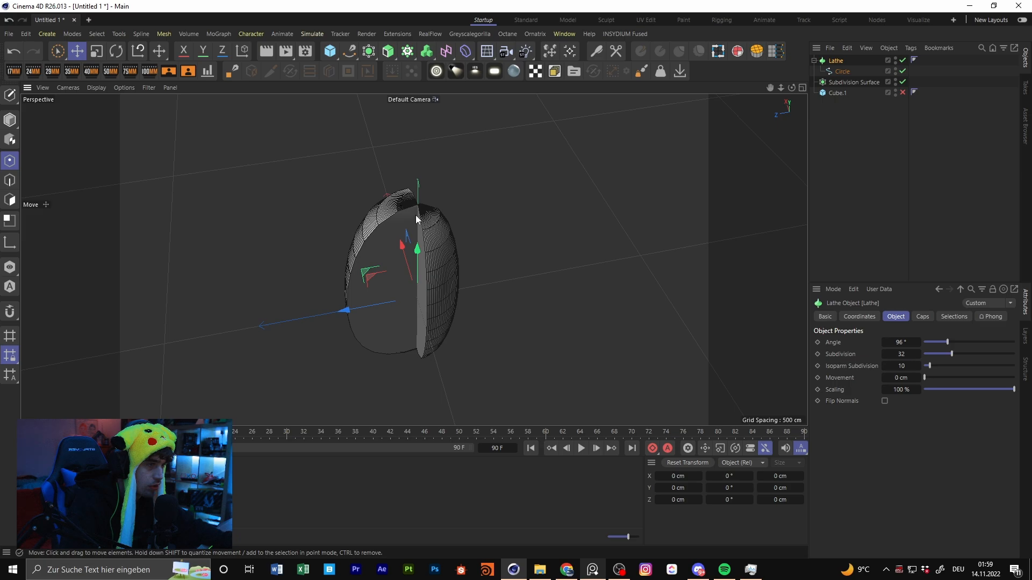
# Step: Examine the upper part of the open Lathe shape and its circle profile from several sides
pyautogui.keyDown('alt'); pyautogui.moveTo(429, 217); pyautogui.dragTo(479, 204, button='right'); pyautogui.keyUp('alt')
pyautogui.keyDown('alt'); pyautogui.moveTo(479, 208); pyautogui.dragTo(474, 204); pyautogui.keyUp('alt')
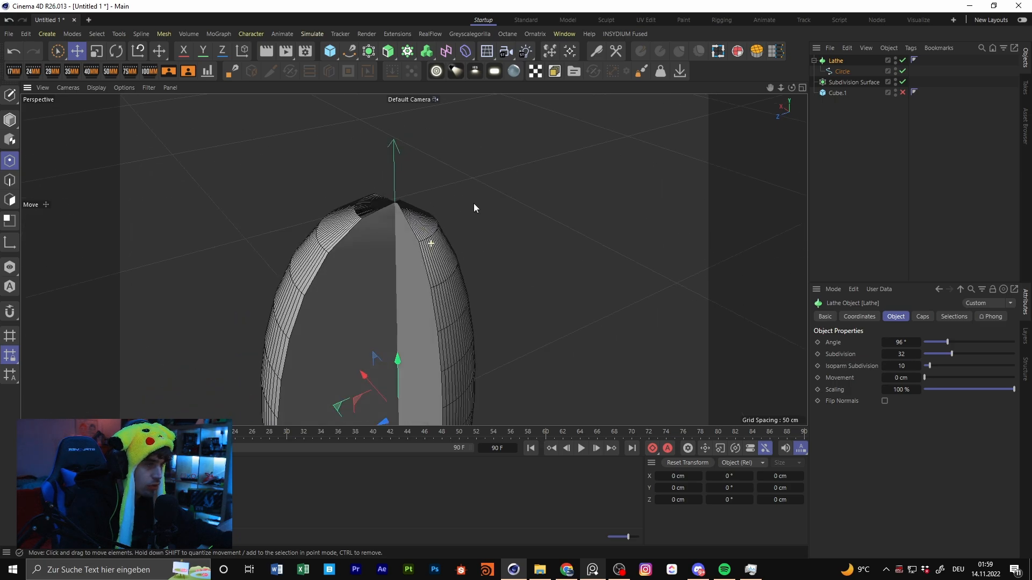
pyautogui.click(841, 72)
pyautogui.keyDown('alt'); pyautogui.moveTo(457, 315); pyautogui.dragTo(502, 349); pyautogui.keyUp('alt')
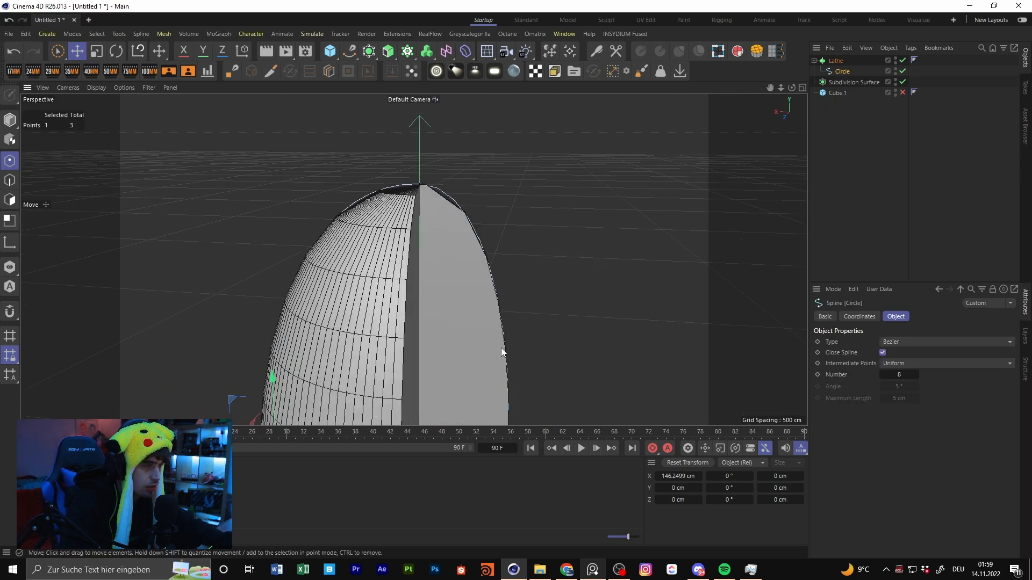
pyautogui.keyDown('alt'); pyautogui.moveTo(502, 349); pyautogui.dragTo(490, 317, button='middle'); pyautogui.keyUp('alt')
pyautogui.keyDown('alt'); pyautogui.moveTo(507, 227); pyautogui.dragTo(451, 301); pyautogui.keyUp('alt')
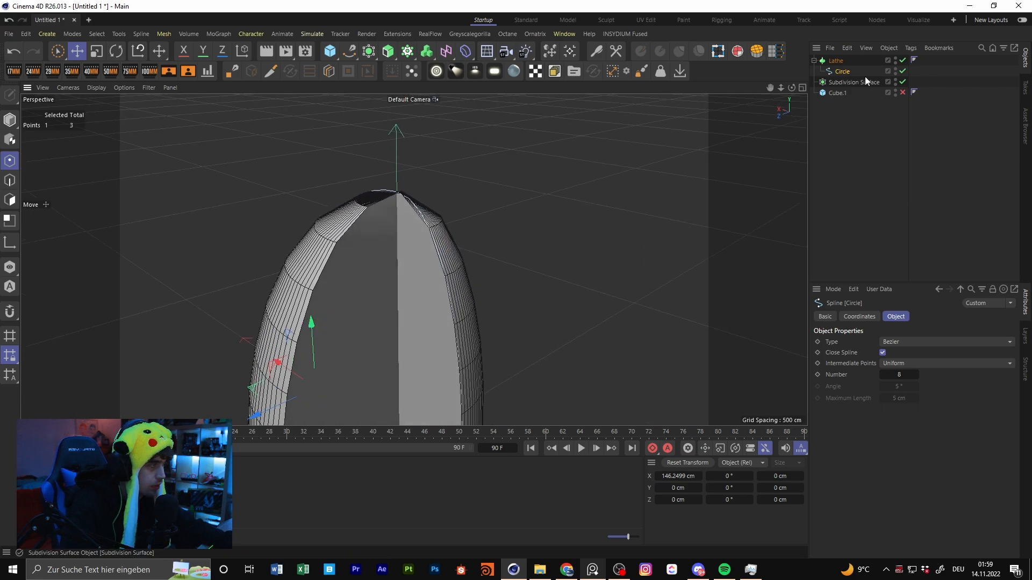
# Step: Experiment with the Lathe's subdivision, movement and angle settings to vary the revolved shape
pyautogui.click(836, 60)
pyautogui.moveTo(952, 352); pyautogui.dragTo(990, 378)
pyautogui.scroll(-5, 469, 263)
pyautogui.scroll(-3, 483, 252)
pyautogui.keyDown('alt'); pyautogui.moveTo(457, 253); pyautogui.dragTo(558, 242); pyautogui.keyUp('alt')
pyautogui.keyDown('alt'); pyautogui.moveTo(559, 241); pyautogui.dragTo(562, 330, button='middle'); pyautogui.keyUp('alt')
pyautogui.scroll(-3, 562, 330)
pyautogui.moveTo(956, 375); pyautogui.dragTo(988, 374)
pyautogui.moveTo(962, 342); pyautogui.dragTo(1018, 345)
pyautogui.moveTo(987, 378); pyautogui.dragTo(939, 376)
# Step: Delete the Lathe object and add a MoGraph Cloner to the scene
pyautogui.press('Delete')
pyautogui.click(426, 51)
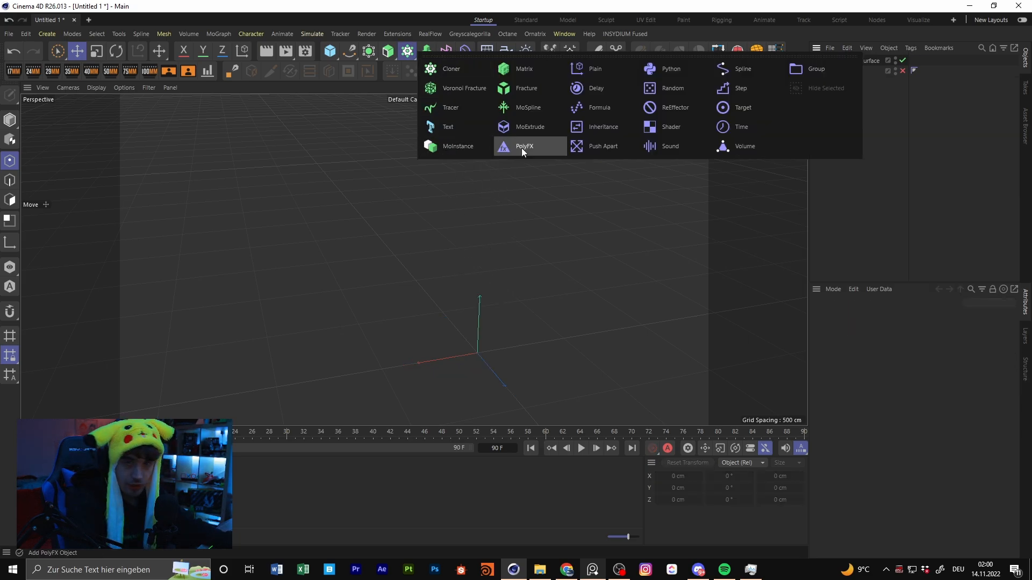
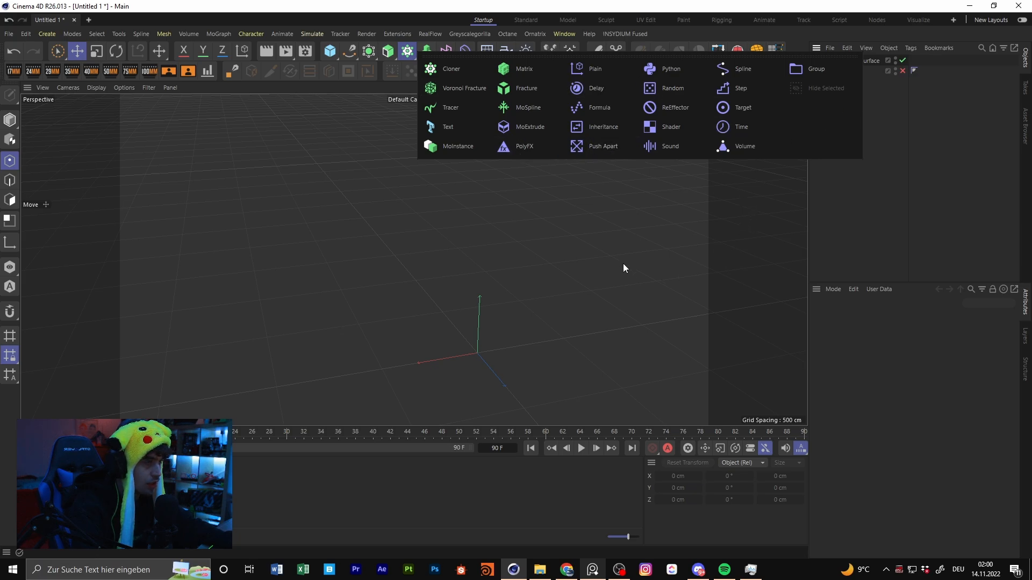
pyautogui.click(453, 70)
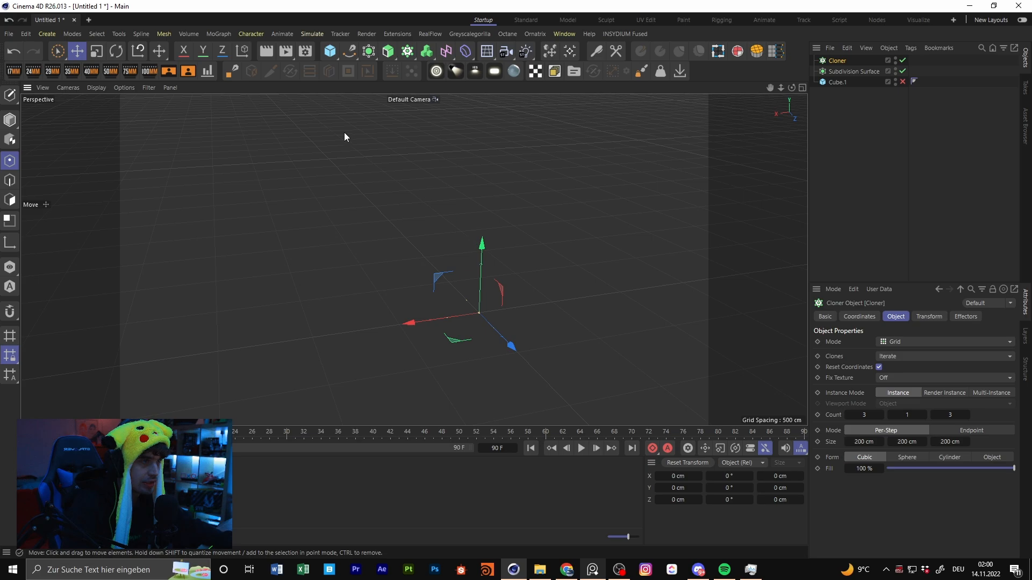
# Step: Add a cube as the Cloner's child and set the Cloner's mode to Object
pyautogui.click(331, 52)
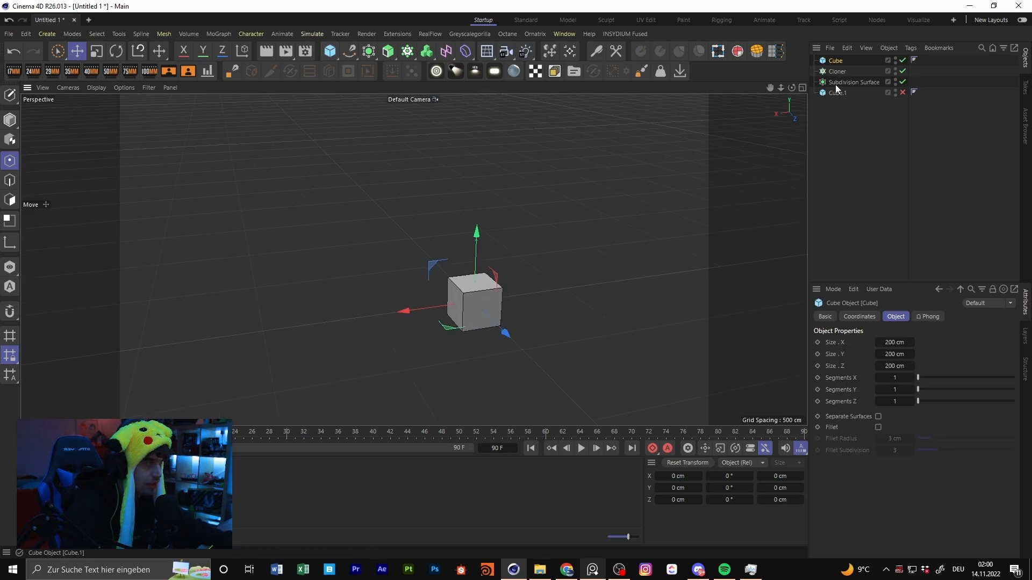
pyautogui.moveTo(840, 74); pyautogui.dragTo(838, 73)
pyautogui.click(837, 61)
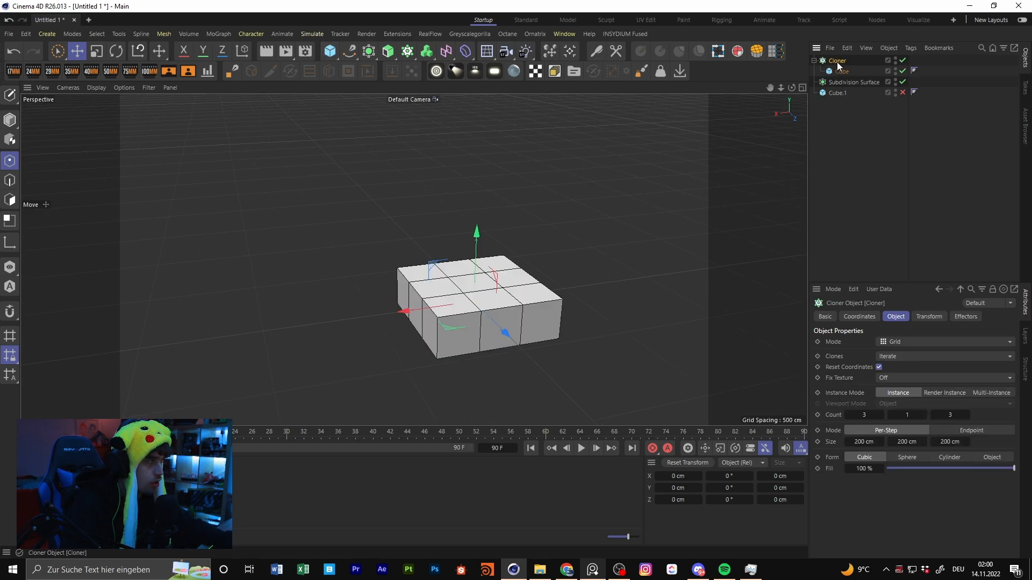
pyautogui.click(911, 344)
pyautogui.click(927, 354)
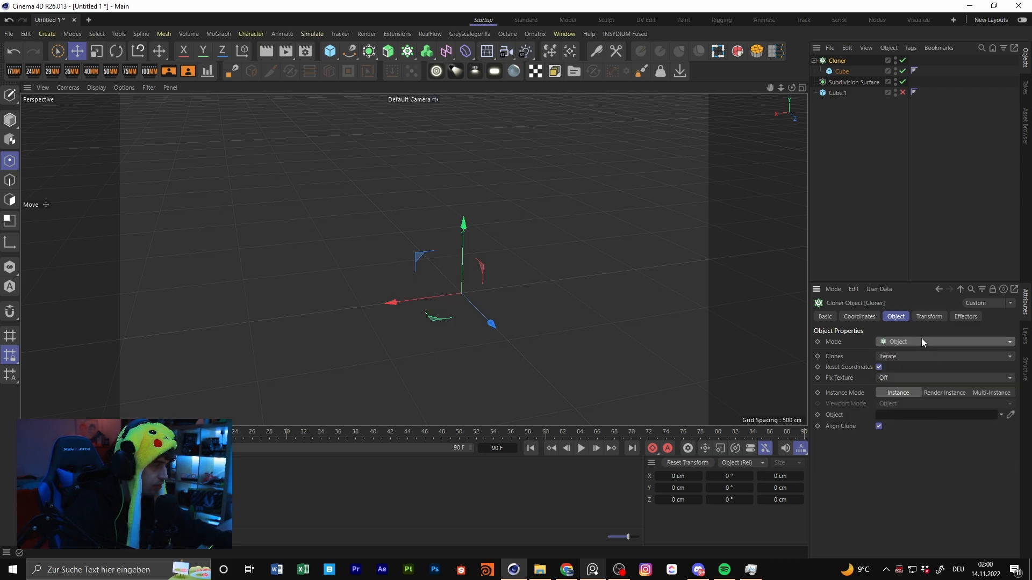
# Step: Add a second cube to the scene, outside the Cloner
pyautogui.click(305, 52)
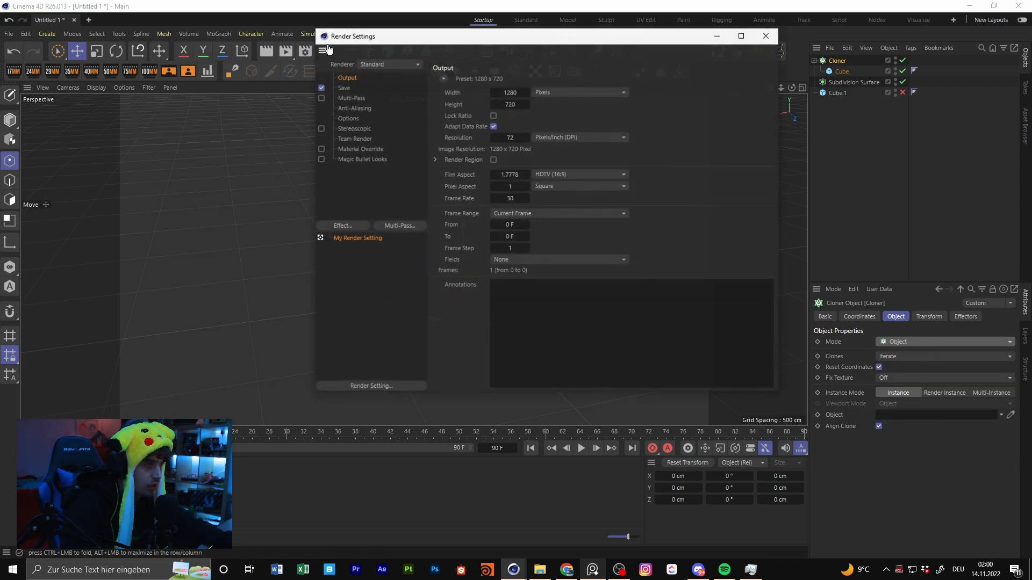
pyautogui.click(765, 36)
pyautogui.click(330, 52)
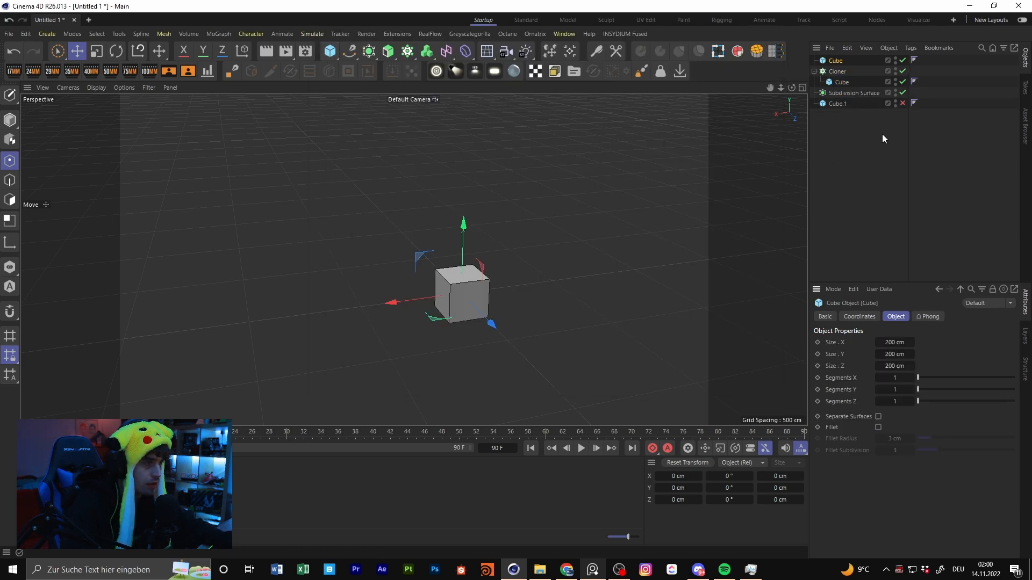
# Step: Assign the outer cube as the object over which the Cloner distributes its clones
pyautogui.click(832, 71)
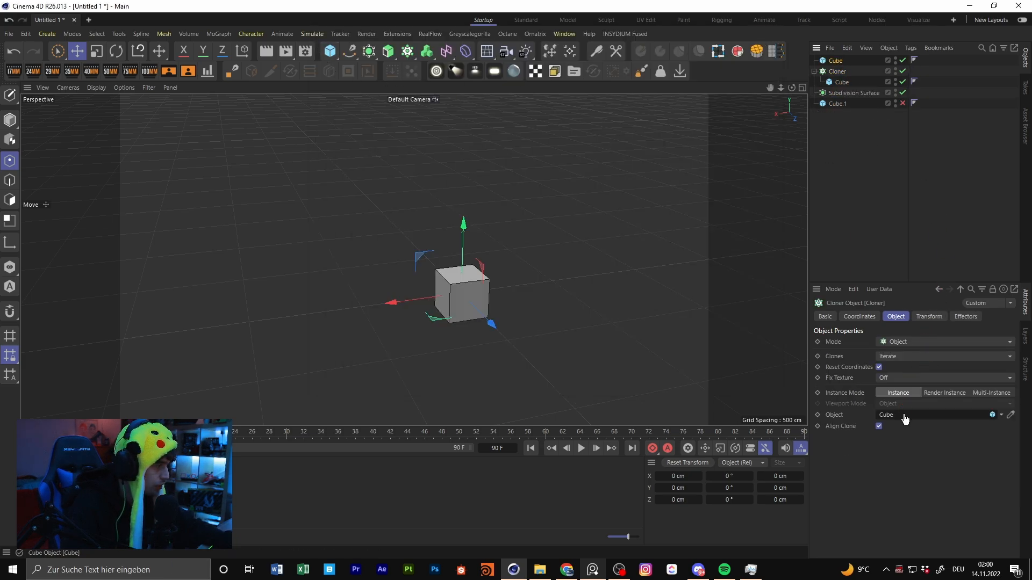
pyautogui.moveTo(905, 419); pyautogui.dragTo(905, 418)
pyautogui.scroll(3, 632, 219)
# Step: Scale the Cloner's child cube down to about 25 cm per side
pyautogui.click(841, 83)
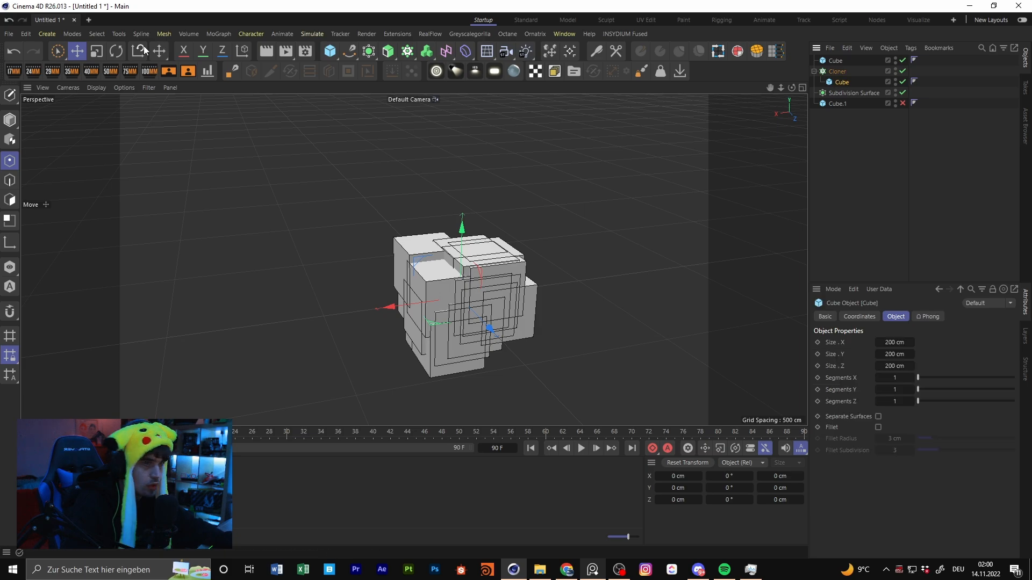
pyautogui.click(98, 52)
pyautogui.moveTo(430, 221); pyautogui.dragTo(338, 290)
# Step: Examine from several angles how the small cubes are distributed over the larger cube's surface
pyautogui.scroll(5, 549, 289)
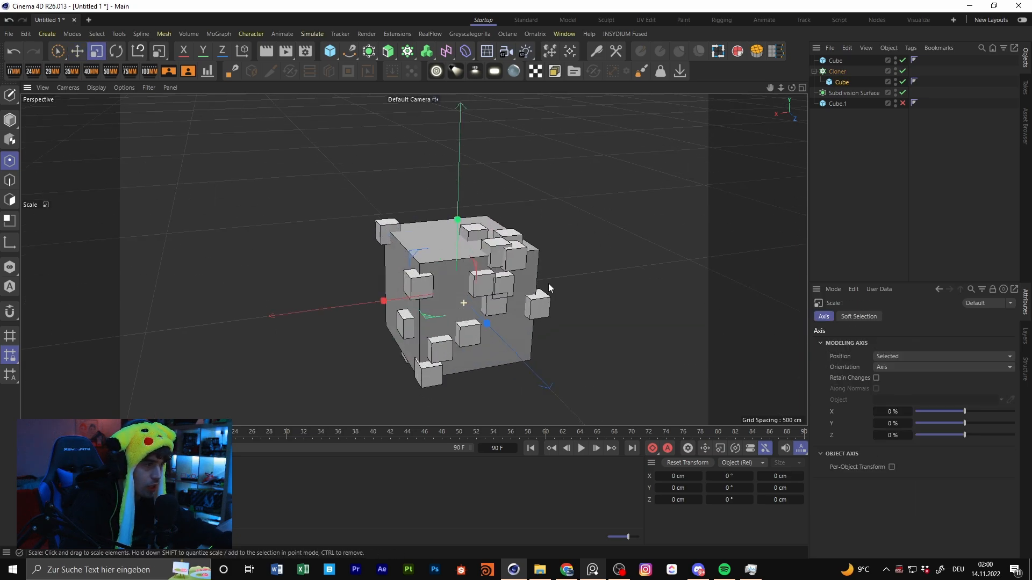
pyautogui.scroll(3, 575, 285)
pyautogui.keyDown('alt'); pyautogui.moveTo(474, 304); pyautogui.dragTo(417, 274, button='middle'); pyautogui.keyUp('alt')
pyautogui.keyDown('alt'); pyautogui.moveTo(511, 204); pyautogui.dragTo(388, 259); pyautogui.keyUp('alt')
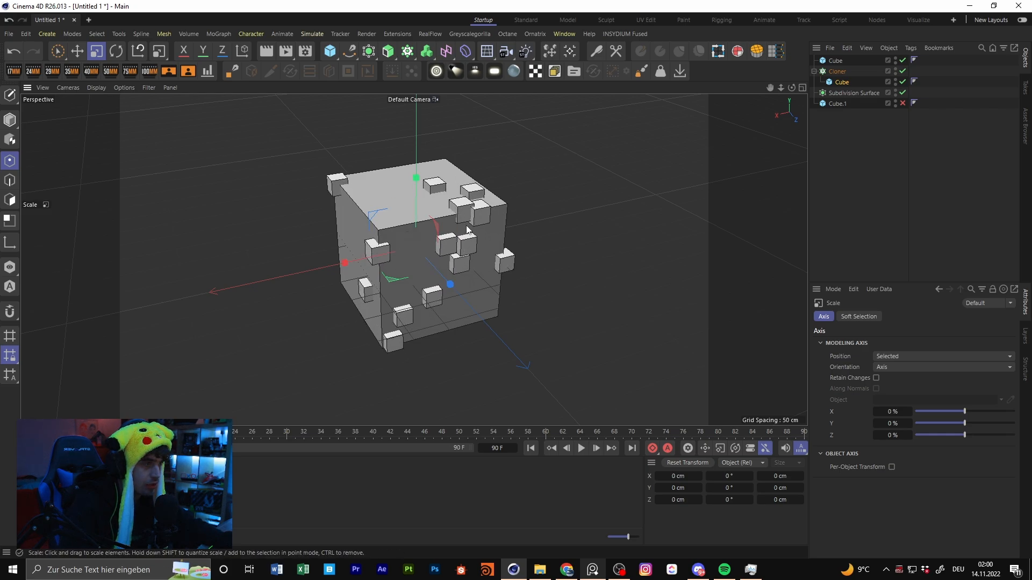
pyautogui.keyDown('alt'); pyautogui.moveTo(357, 210); pyautogui.dragTo(379, 261); pyautogui.keyUp('alt')
pyautogui.scroll(-5, 402, 266)
pyautogui.moveTo(498, 253); pyautogui.dragTo(557, 241)
pyautogui.keyDown('alt'); pyautogui.moveTo(558, 241); pyautogui.dragTo(574, 244, button='middle'); pyautogui.keyUp('alt')
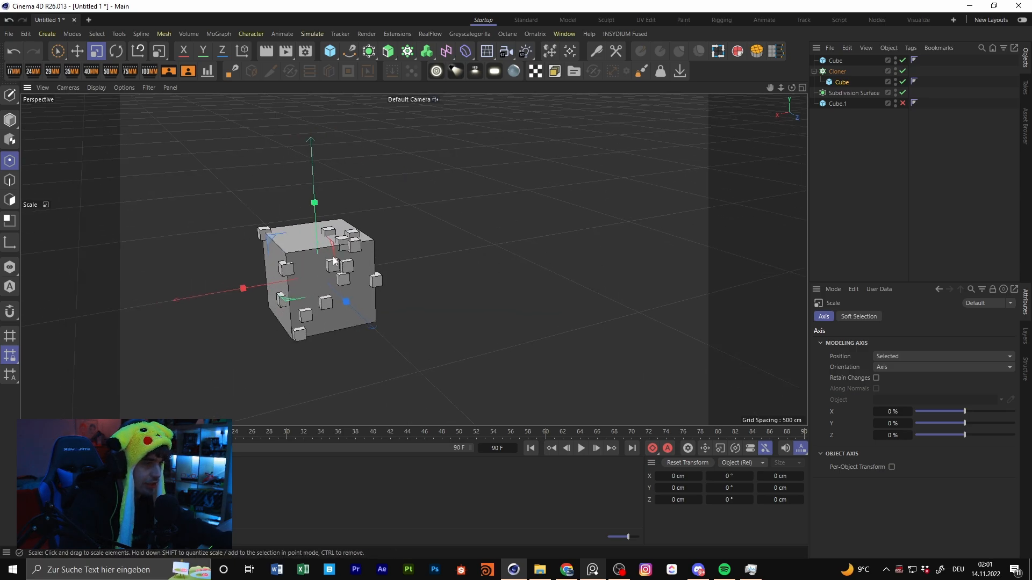
pyautogui.keyDown('alt'); pyautogui.moveTo(334, 261); pyautogui.dragTo(531, 258, button='middle'); pyautogui.keyUp('alt')
# Step: Switch the Cloner to Linear mode and delete the separate outer cube
pyautogui.click(838, 72)
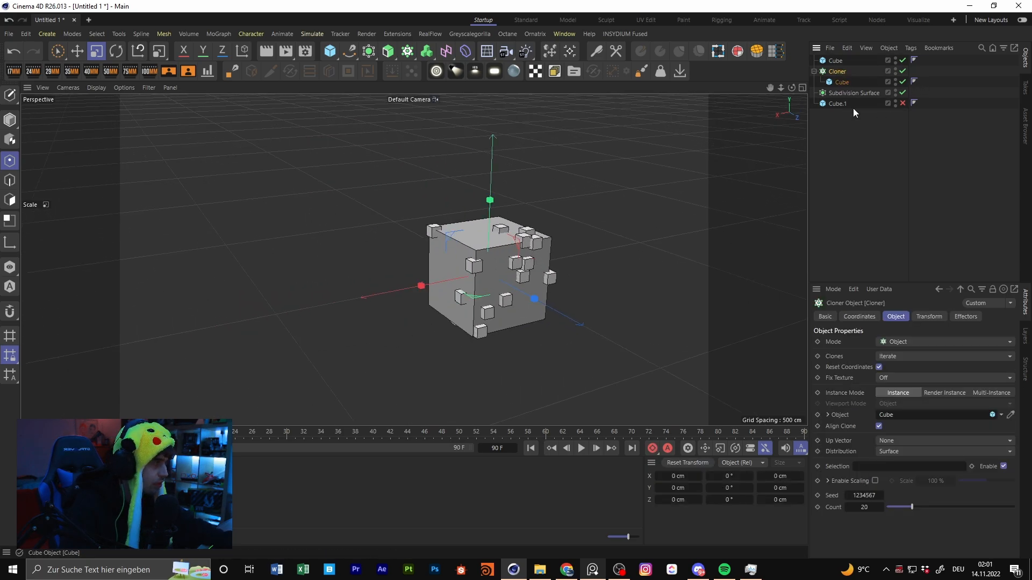
pyautogui.click(907, 343)
pyautogui.click(908, 370)
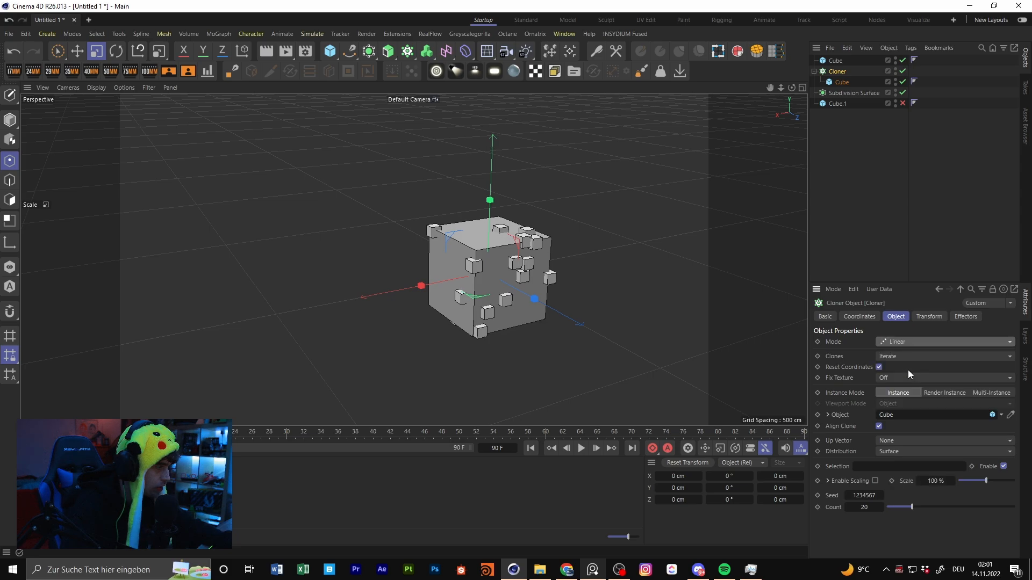
pyautogui.click(888, 168)
pyautogui.click(838, 62)
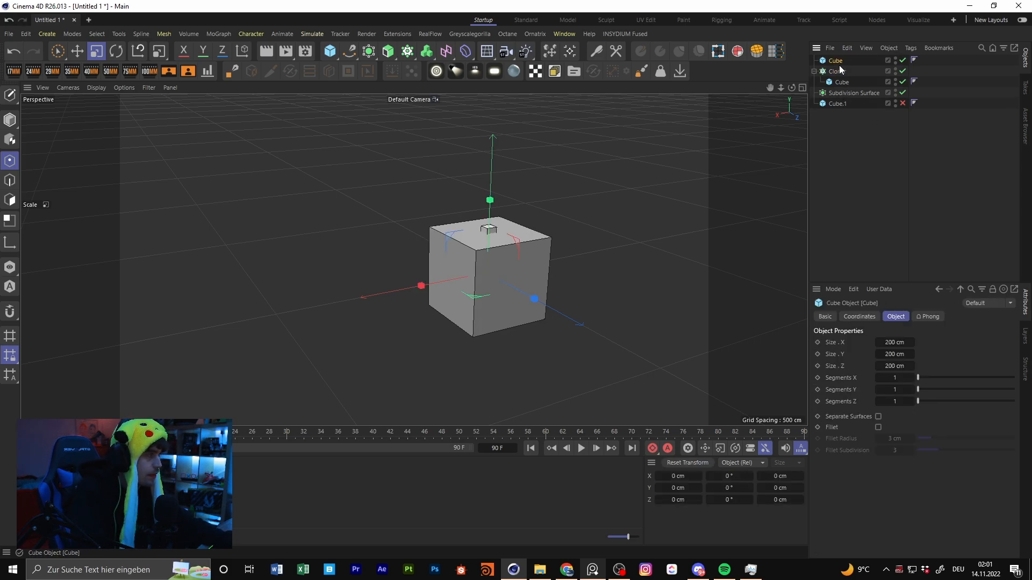
pyautogui.press('Delete')
# Step: Set the linear clones' per-step Y position to 37 cm, X scale to 144 % and heading rotation to 11°
pyautogui.click(836, 61)
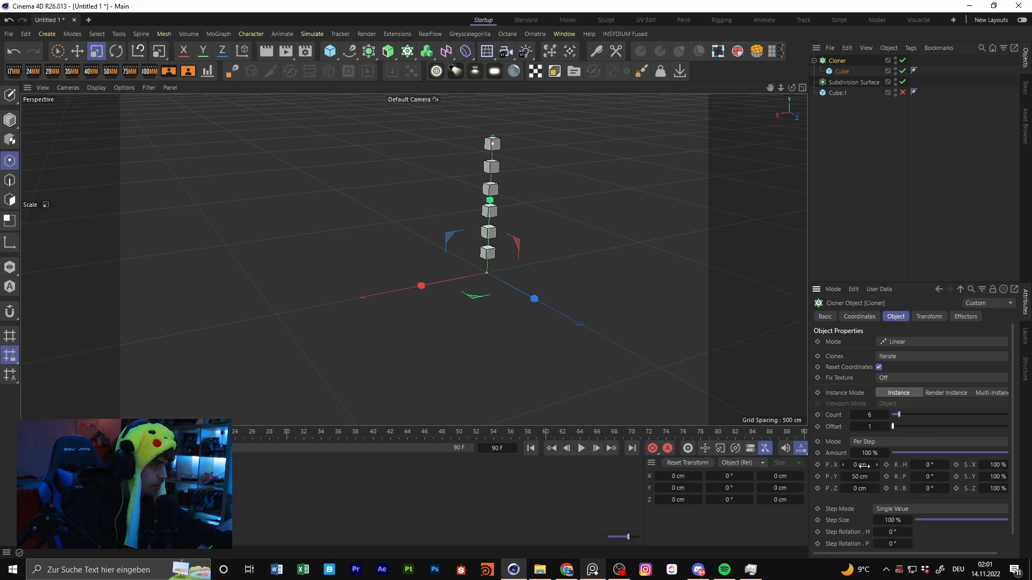
pyautogui.moveTo(859, 477); pyautogui.dragTo(903, 488)
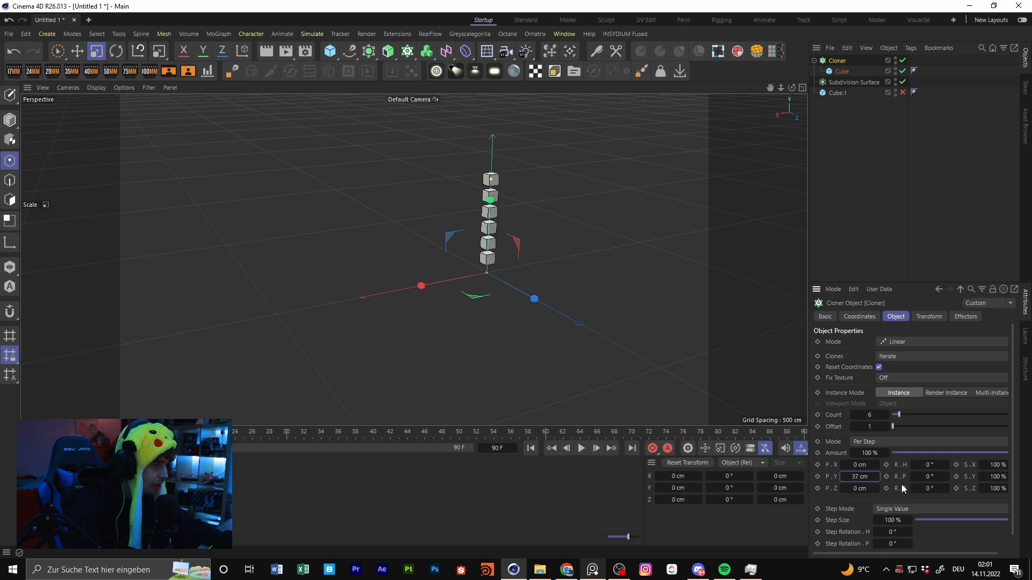
pyautogui.moveTo(984, 465); pyautogui.dragTo(997, 468)
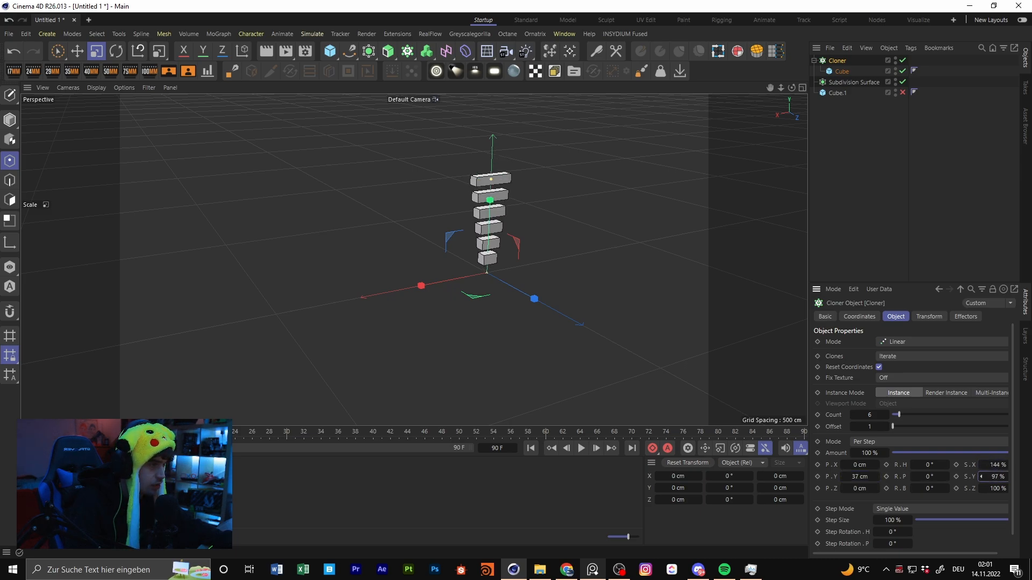
pyautogui.moveTo(926, 467)
pyautogui.mouseDown()
pyautogui.moveTo(942, 466)
pyautogui.moveTo(922, 467)
pyautogui.moveTo(932, 467)
pyautogui.mouseUp()
# Step: Try a per-step pitch rotation on the linear clones, and undo the last two changes
pyautogui.moveTo(929, 477); pyautogui.dragTo(1016, 502)
pyautogui.hotkey('ctrl', 'z')
pyautogui.hotkey('ctrl', 'z')
pyautogui.scroll(-1, 922, 532)
pyautogui.scroll(1, 855, 330)
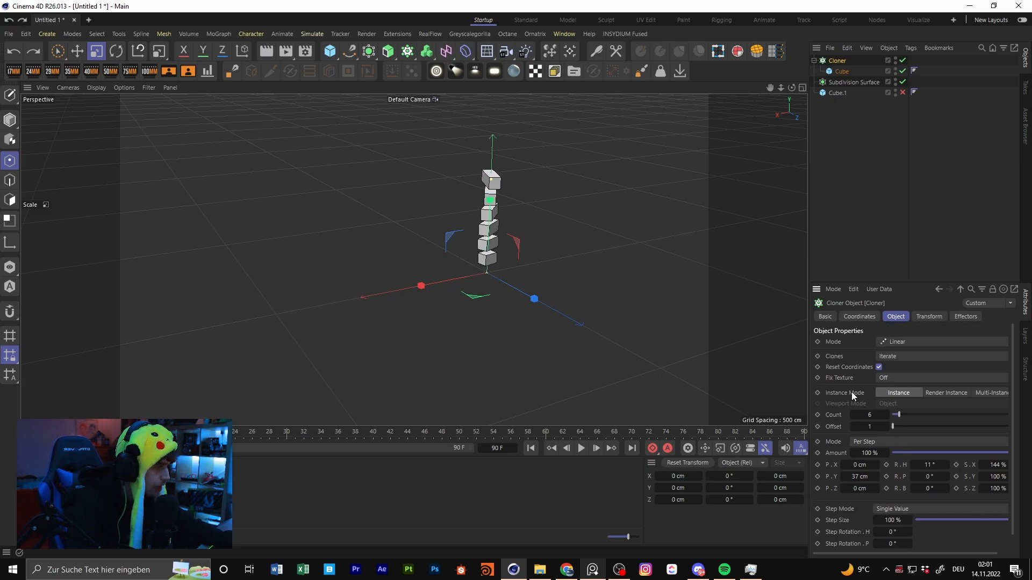
# Step: Set the Cloner to Radial mode with 16 clones and a 101 cm radius, trying other planes before returning to XZ
pyautogui.click(921, 342)
pyautogui.click(913, 382)
pyautogui.keyDown('alt'); pyautogui.moveTo(551, 284); pyautogui.dragTo(551, 318); pyautogui.keyUp('alt')
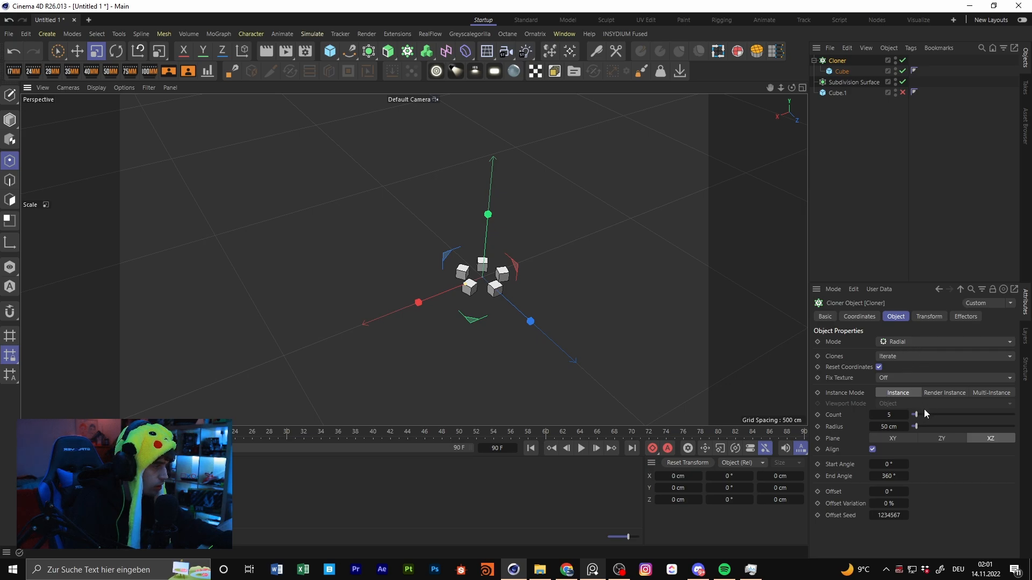
pyautogui.moveTo(930, 414)
pyautogui.mouseDown()
pyautogui.moveTo(952, 414)
pyautogui.moveTo(921, 428)
pyautogui.moveTo(927, 414)
pyautogui.mouseUp()
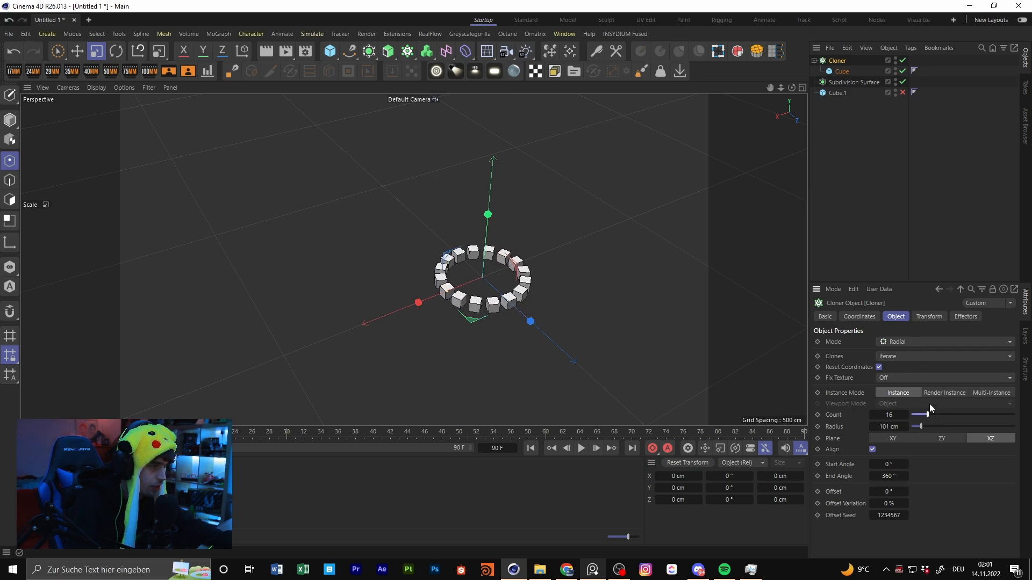
pyautogui.click(949, 437)
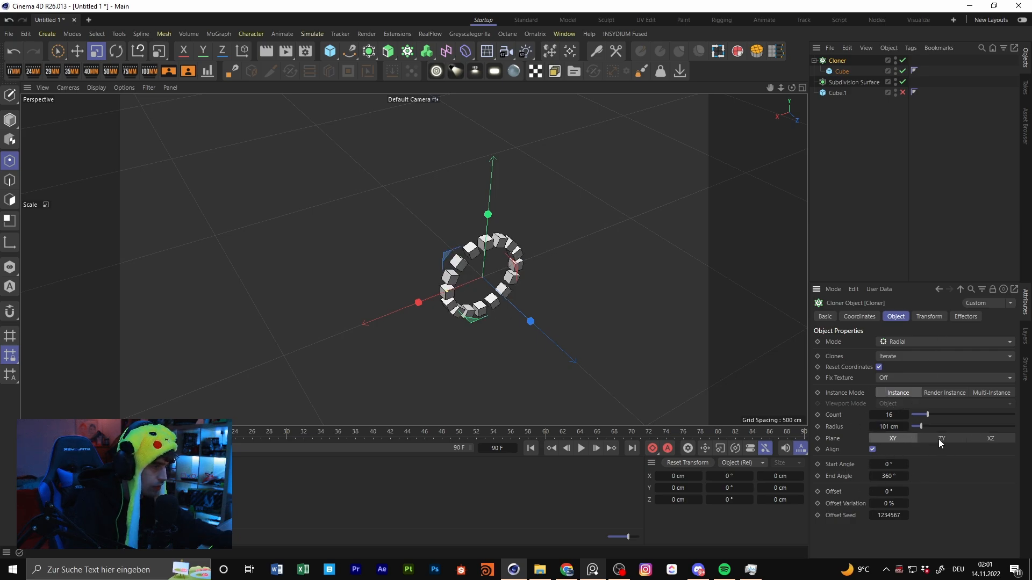
pyautogui.click(996, 439)
# Step: Switch the Cloner to Grid mode with a count of 3 by 3 by 3, and inspect the arrangement
pyautogui.click(942, 342)
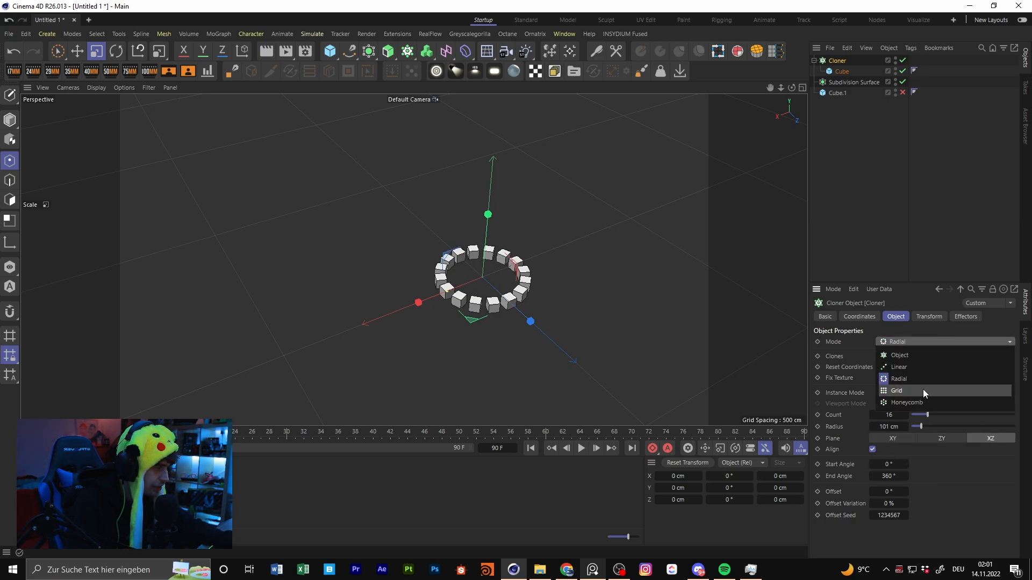
pyautogui.click(924, 391)
pyautogui.moveTo(909, 414); pyautogui.dragTo(914, 414)
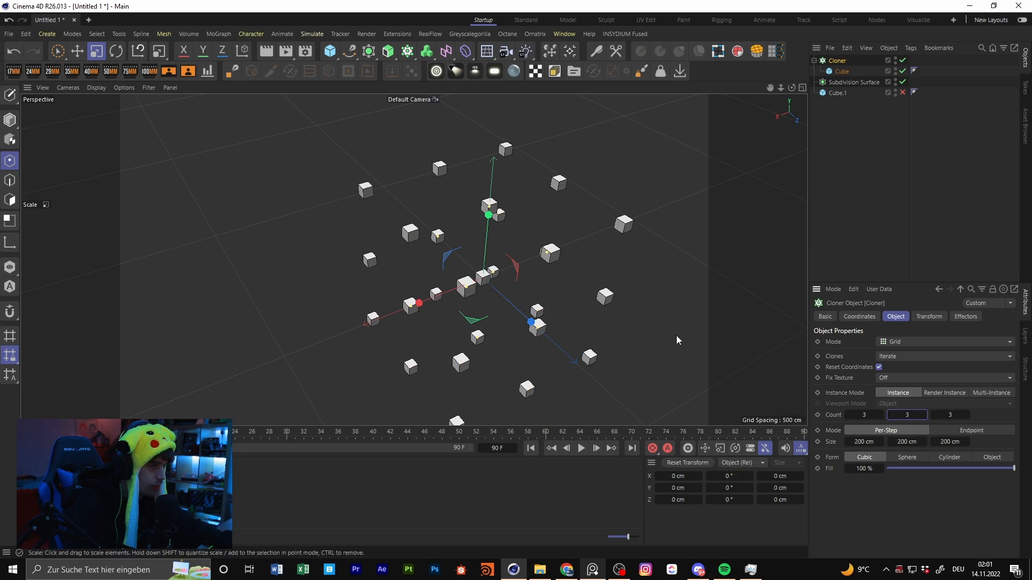
pyautogui.keyDown('alt'); pyautogui.moveTo(676, 336); pyautogui.dragTo(667, 231); pyautogui.keyUp('alt')
pyautogui.keyDown('alt'); pyautogui.moveTo(458, 214); pyautogui.dragTo(510, 235); pyautogui.keyUp('alt')
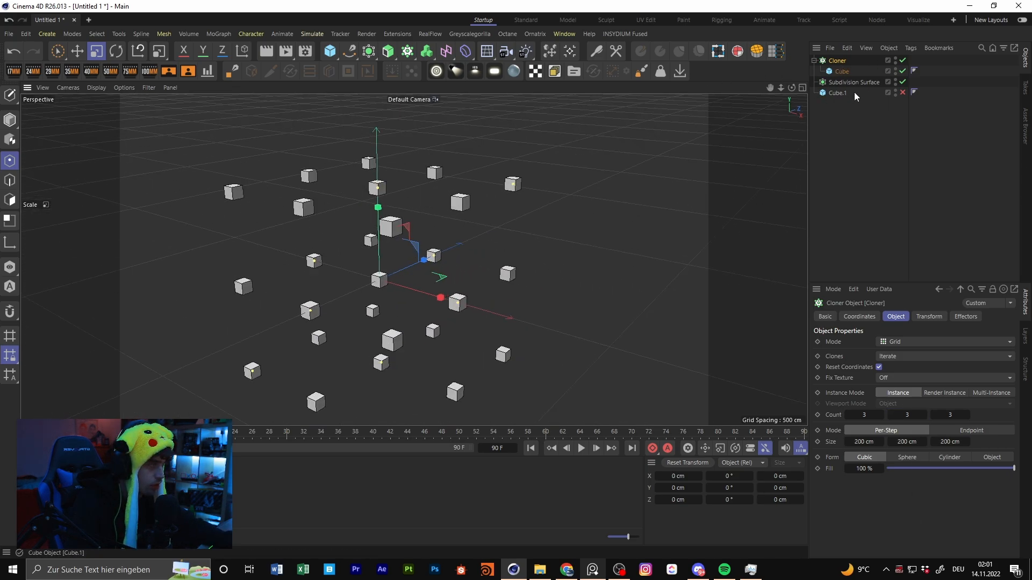
pyautogui.keyDown('alt'); pyautogui.moveTo(425, 230); pyautogui.dragTo(414, 264); pyautogui.keyUp('alt')
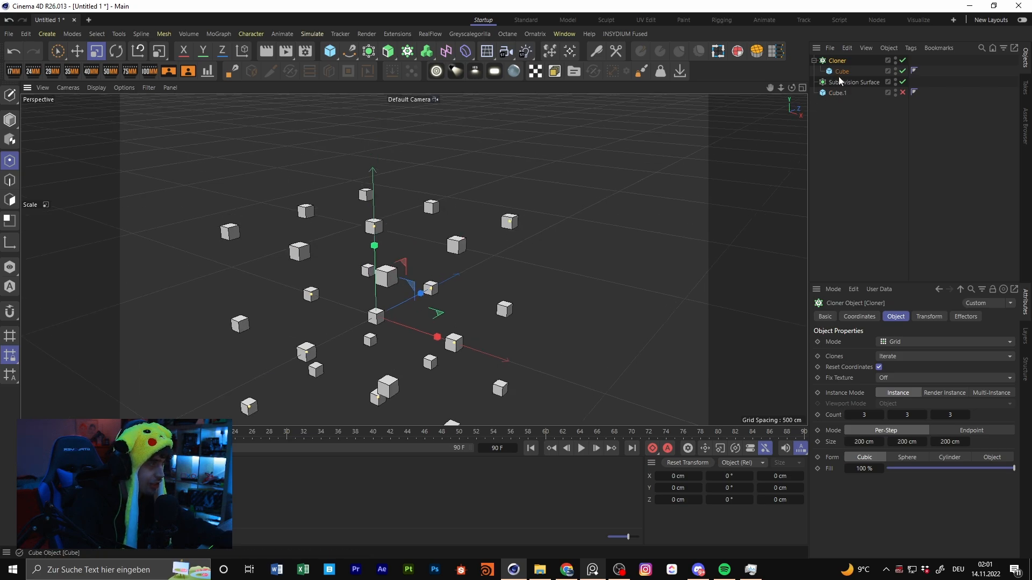
pyautogui.keyDown('alt'); pyautogui.moveTo(468, 301); pyautogui.dragTo(559, 299, button='middle'); pyautogui.keyUp('alt')
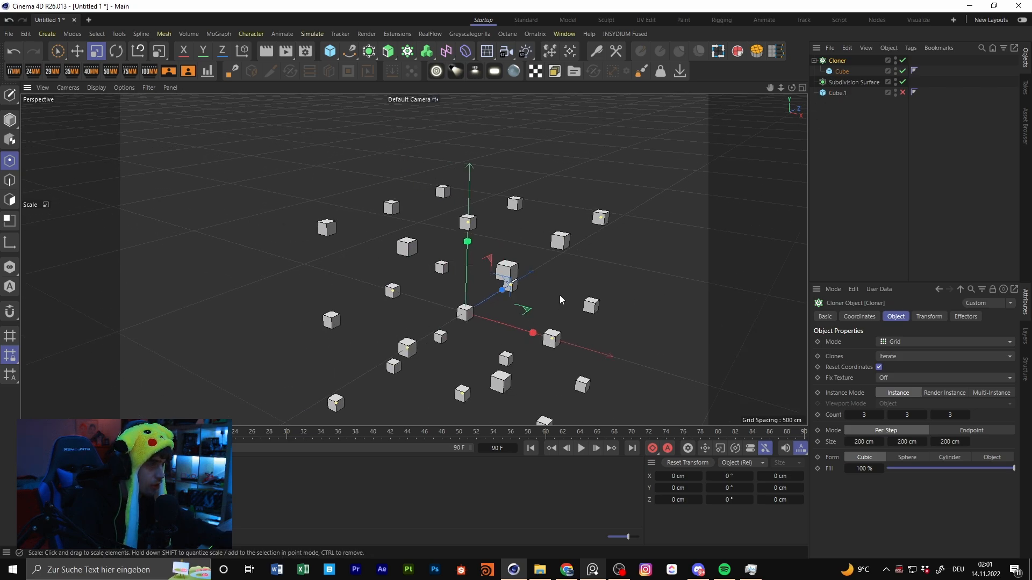
# Step: Add a cylinder and nest it inside the Cloner so it alternates with the cube
pyautogui.click(839, 71)
pyautogui.click(329, 53)
pyautogui.click(466, 65)
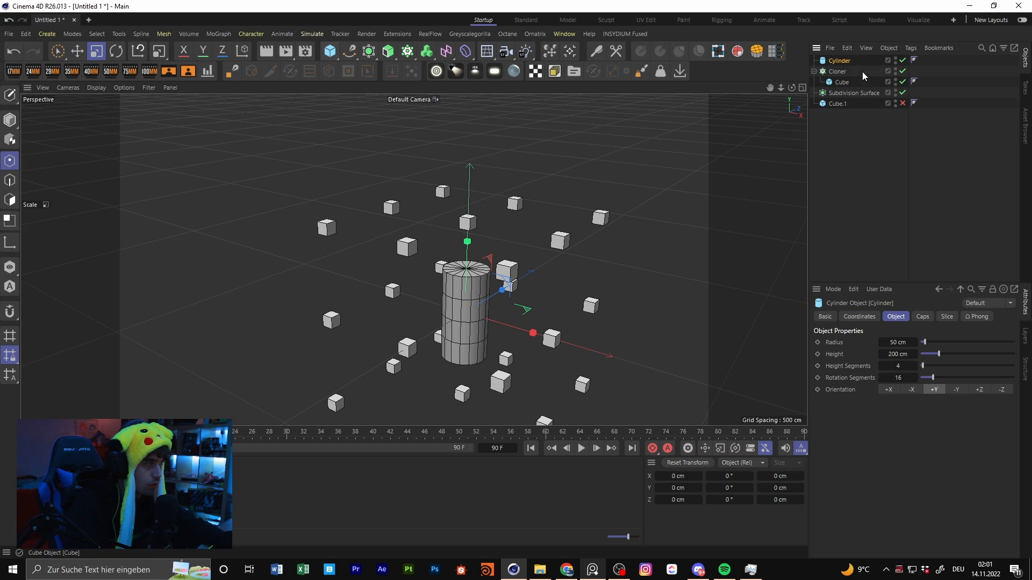
pyautogui.moveTo(841, 77); pyautogui.dragTo(839, 73)
pyautogui.click(842, 81)
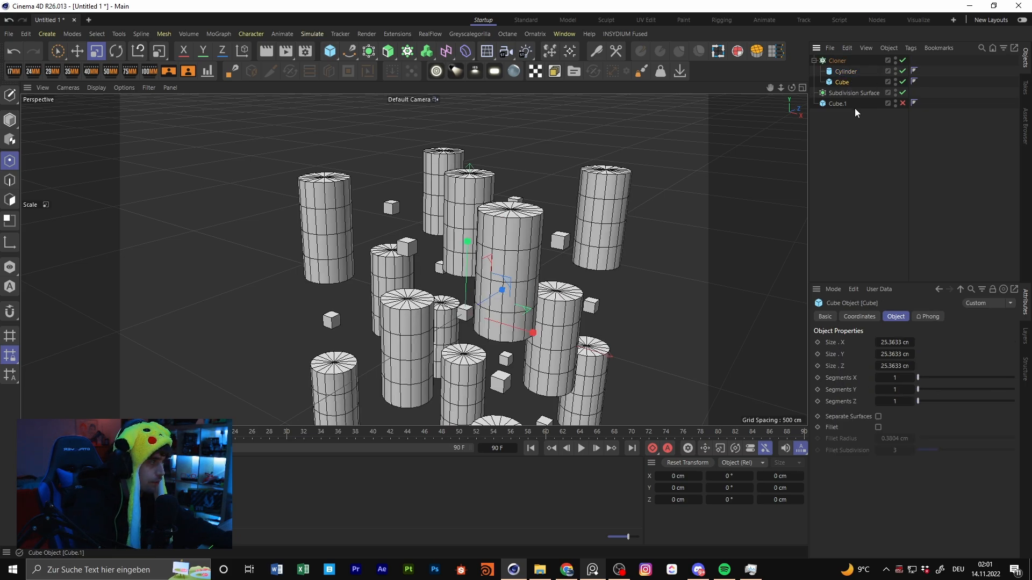
pyautogui.moveTo(628, 257)
pyautogui.keyDown('alt'); pyautogui.mouseDown()
pyautogui.moveTo(468, 250)
pyautogui.moveTo(450, 224)
pyautogui.moveTo(580, 236)
pyautogui.moveTo(615, 272)
pyautogui.mouseUp(); pyautogui.keyUp('alt')
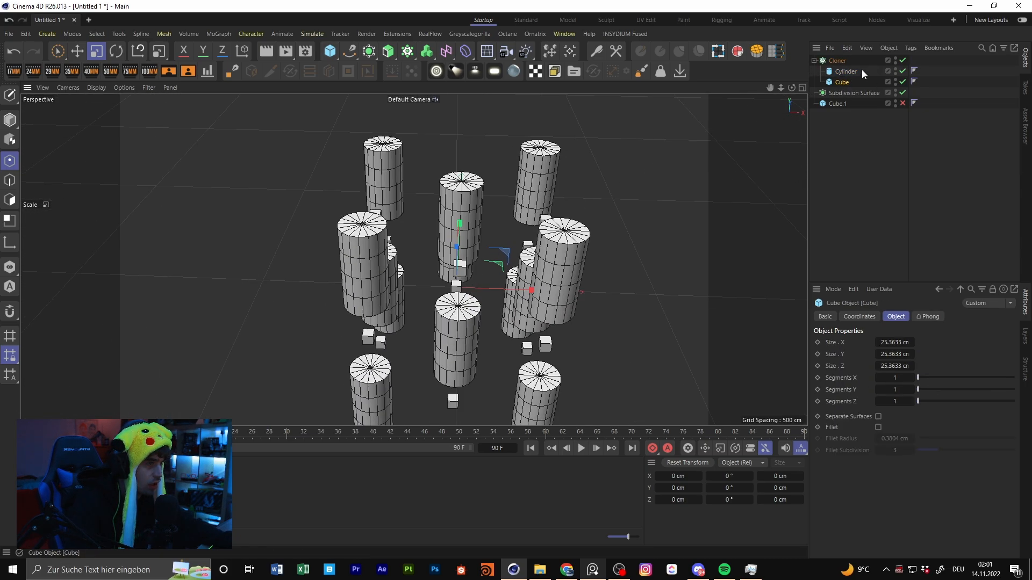
# Step: Add a cone and place it inside the Cloner above the cylinder and cube
pyautogui.click(353, 52)
pyautogui.click(330, 51)
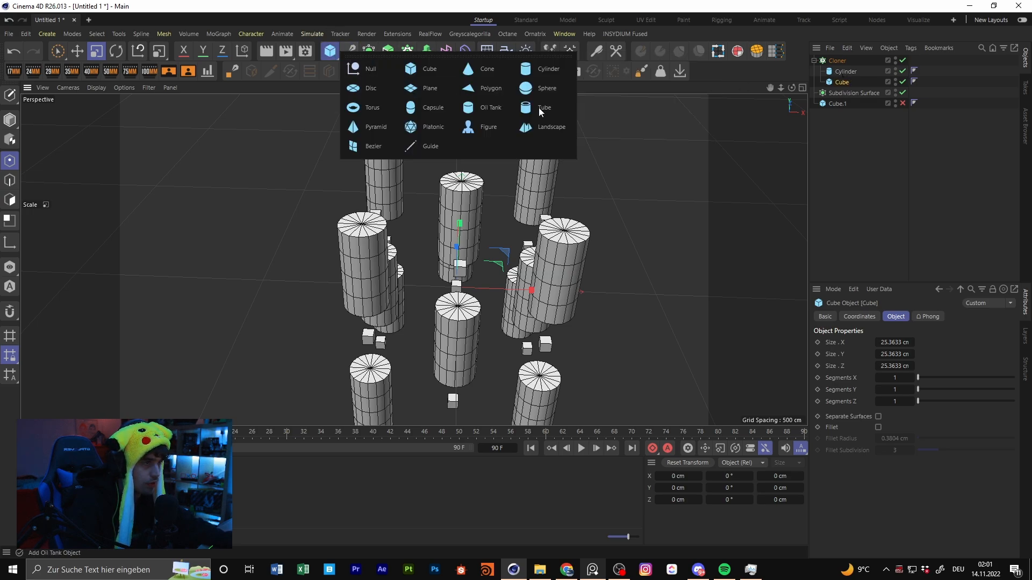
pyautogui.click(483, 72)
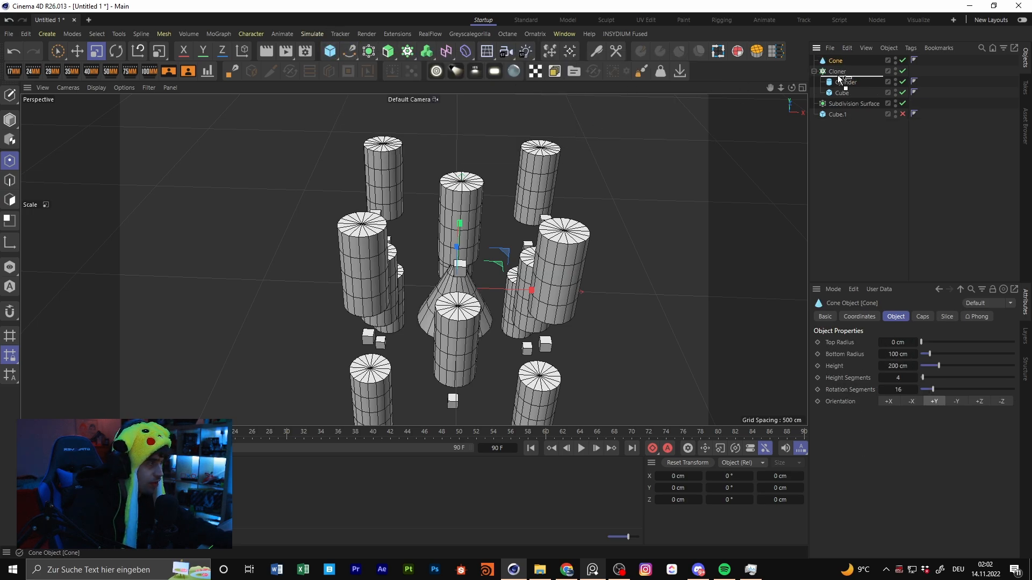
pyautogui.moveTo(840, 78); pyautogui.dragTo(840, 77)
pyautogui.moveTo(473, 247)
pyautogui.keyDown('alt'); pyautogui.mouseDown()
pyautogui.moveTo(513, 210)
pyautogui.moveTo(575, 209)
pyautogui.moveTo(505, 196)
pyautogui.mouseUp(); pyautogui.keyUp('alt')
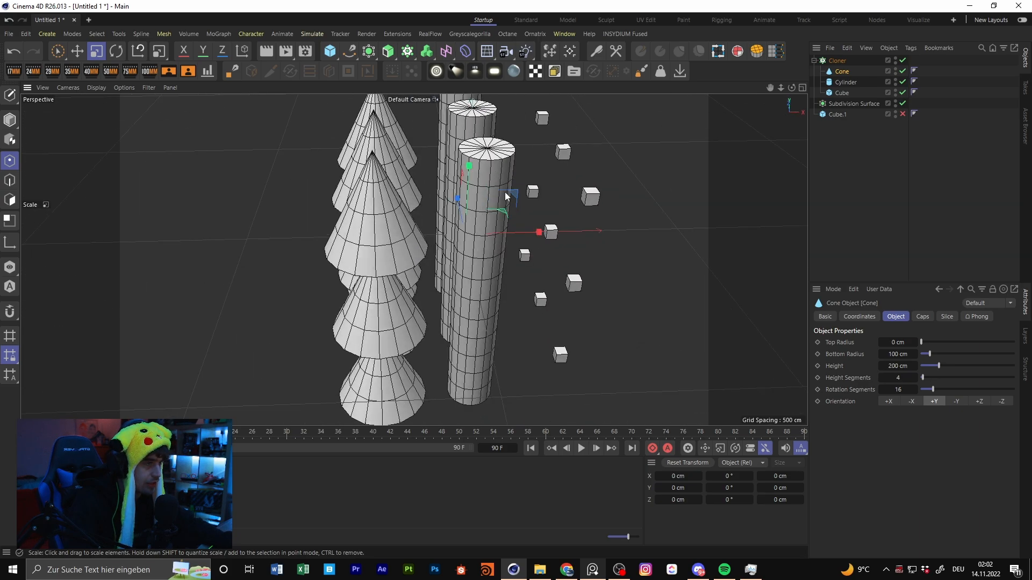
pyautogui.scroll(-5, 505, 196)
# Step: Duplicate the cone and nest the copy inside the Cloner as another child
pyautogui.hotkey('ctrl', 'c')
pyautogui.hotkey('ctrl', 'v')
pyautogui.moveTo(841, 61); pyautogui.dragTo(844, 77)
pyautogui.moveTo(477, 223)
pyautogui.keyDown('alt'); pyautogui.mouseDown()
pyautogui.moveTo(423, 213)
pyautogui.moveTo(461, 217)
pyautogui.mouseUp(); pyautogui.keyUp('alt')
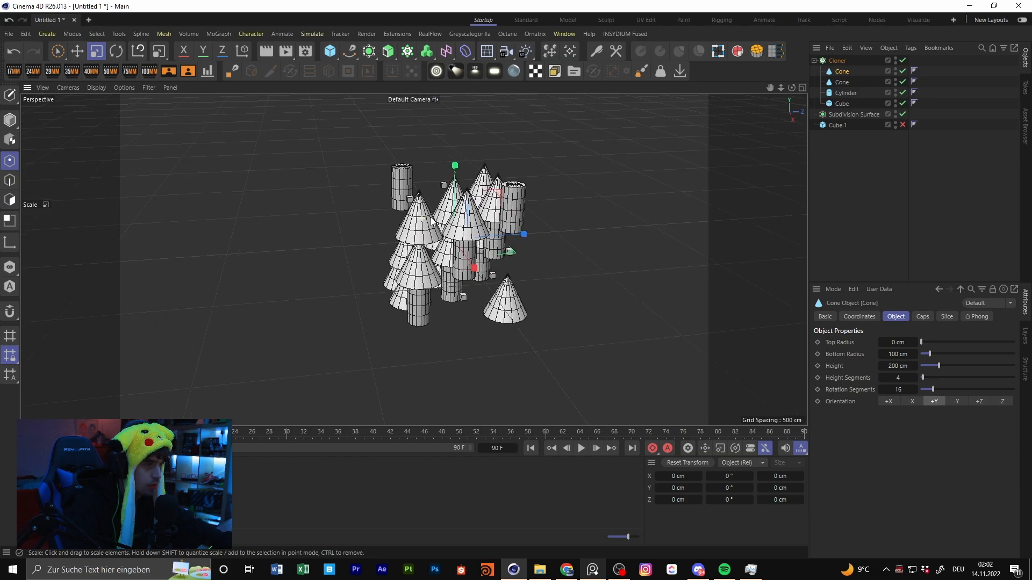
pyautogui.scroll(3, 461, 217)
# Step: Switch the Cloner to Honeycomb mode and inspect the resulting arrangement of clones
pyautogui.click(837, 61)
pyautogui.click(914, 343)
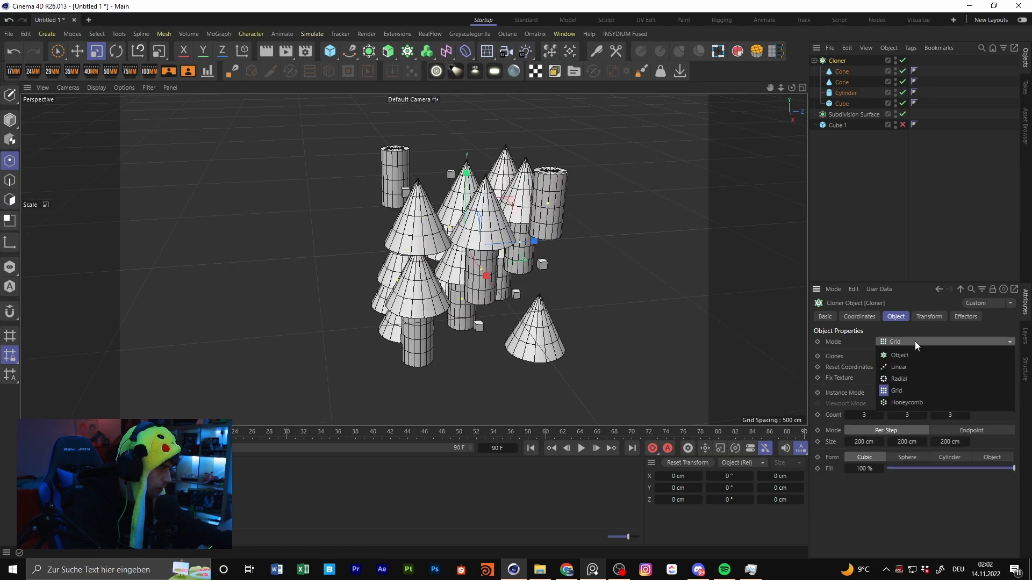
pyautogui.click(911, 402)
pyautogui.scroll(-4, 448, 269)
pyautogui.keyDown('alt'); pyautogui.moveTo(436, 252); pyautogui.dragTo(446, 277); pyautogui.keyUp('alt')
pyautogui.moveTo(363, 238)
pyautogui.mouseDown()
pyautogui.moveTo(383, 238)
pyautogui.moveTo(369, 237)
pyautogui.mouseUp()
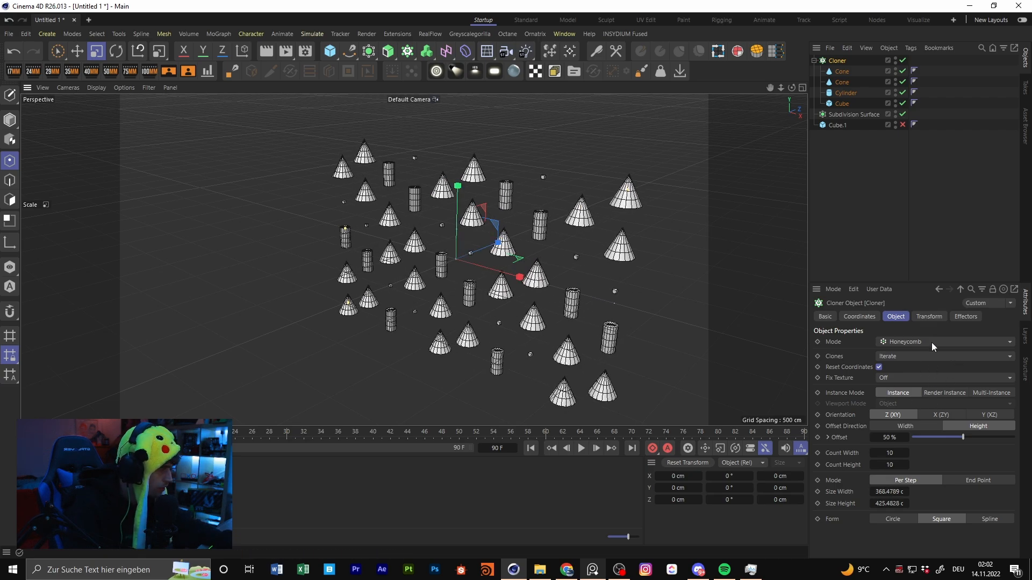
# Step: Try the honeycomb orientations, settle on Y (XZ), and set the offset to 89 %
pyautogui.click(958, 412)
pyautogui.click(897, 414)
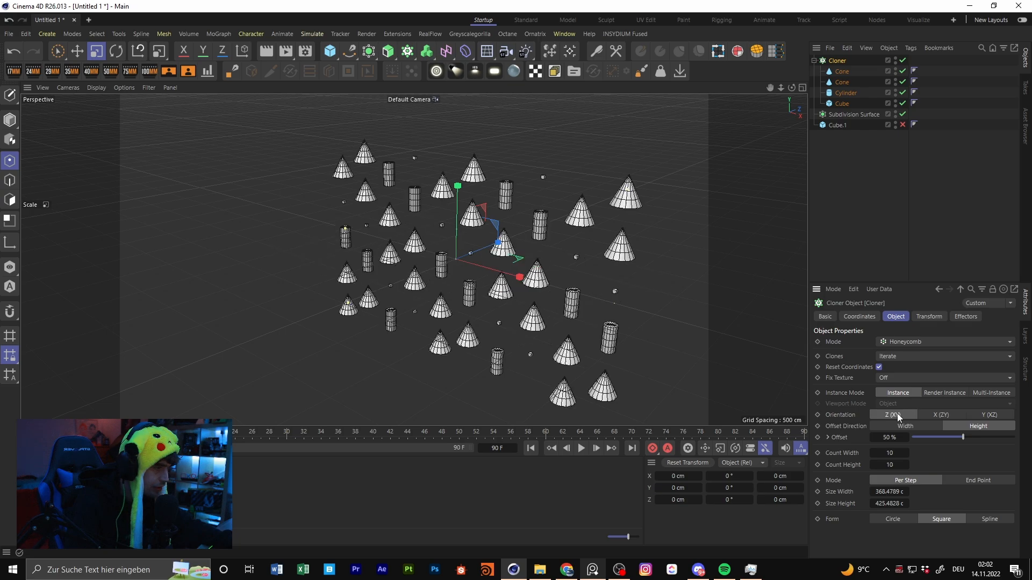
pyautogui.click(994, 414)
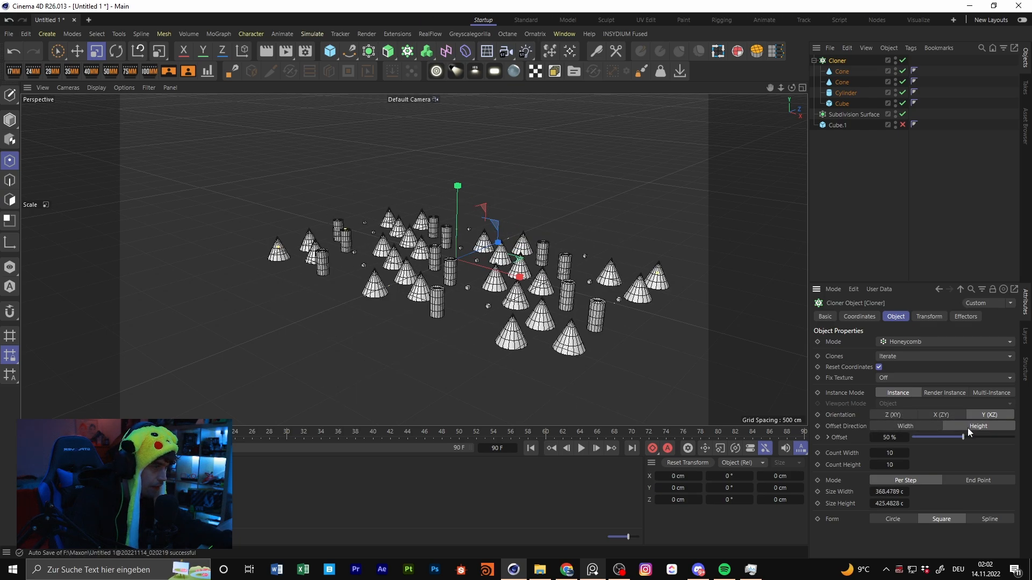
pyautogui.moveTo(963, 437); pyautogui.dragTo(1003, 437)
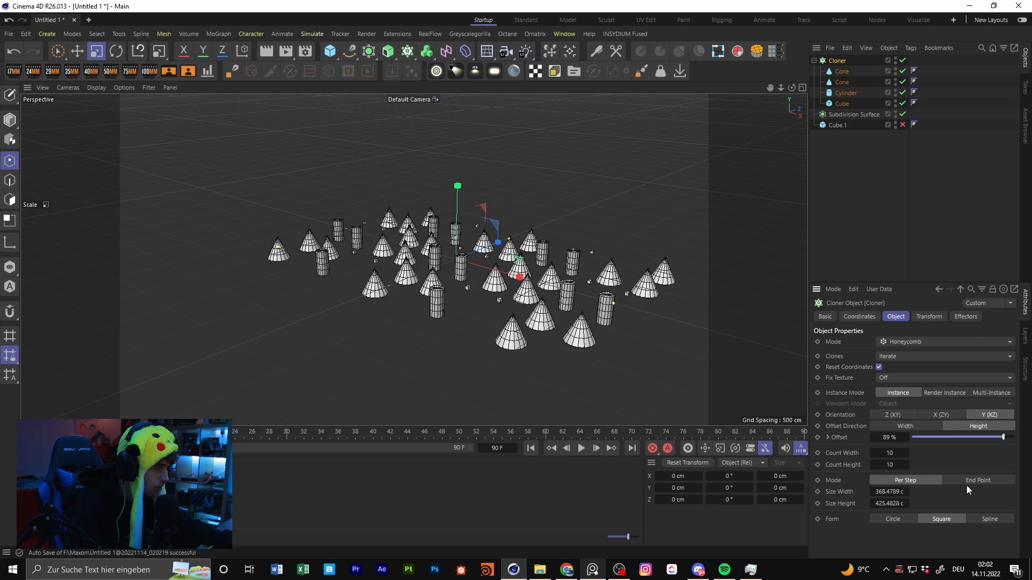
# Step: Compare the honeycomb's Circle and Spline forms, choose Circle, and inspect the layout from above
pyautogui.click(911, 518)
pyautogui.click(994, 518)
pyautogui.click(898, 519)
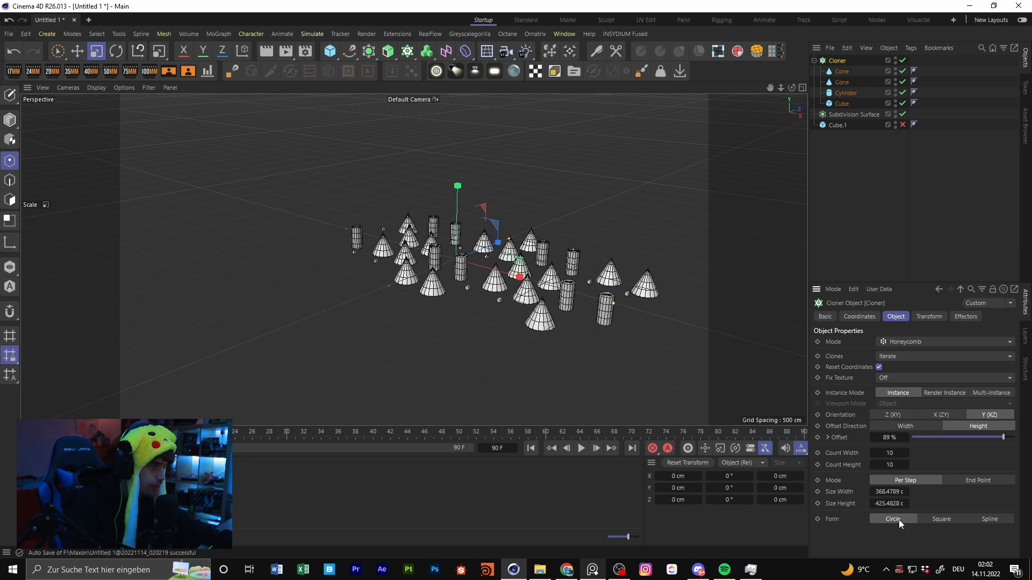
pyautogui.keyDown('alt'); pyautogui.moveTo(618, 381); pyautogui.dragTo(523, 284); pyautogui.keyUp('alt')
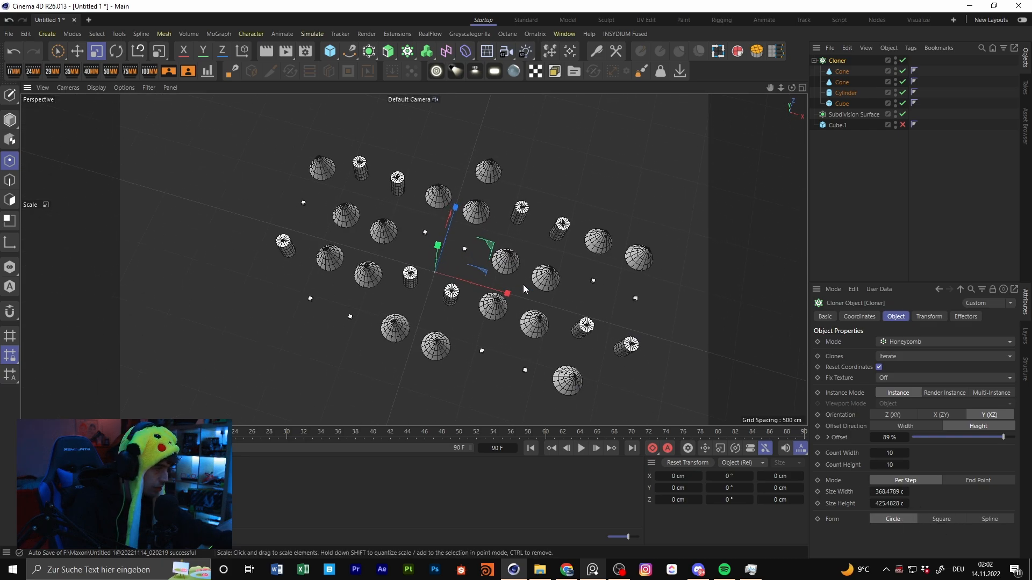
pyautogui.scroll(-2, 524, 285)
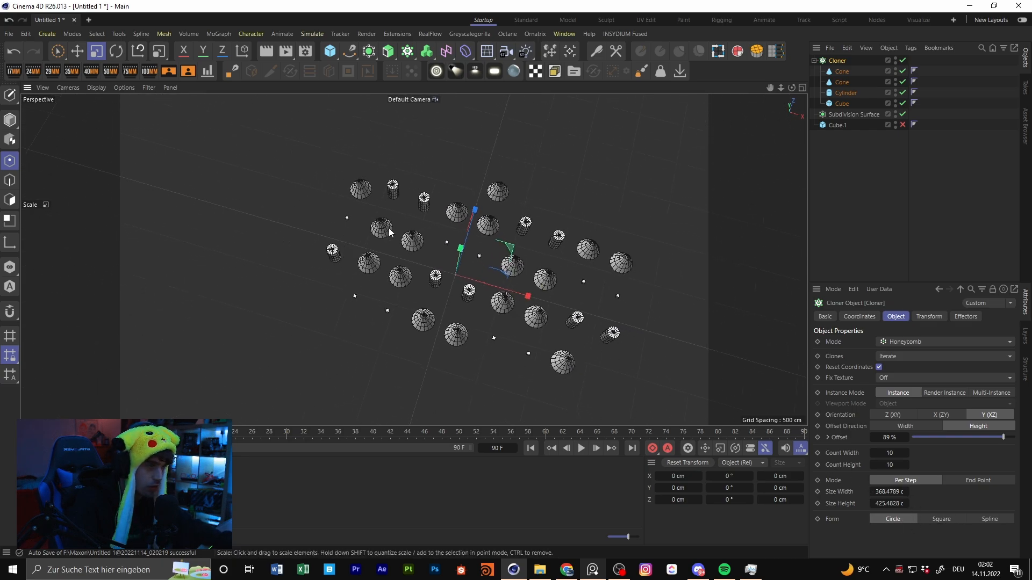
# Step: Delete the Cloner with its children and all remaining objects to clear the scene
pyautogui.keyDown('alt'); pyautogui.moveTo(581, 244); pyautogui.dragTo(594, 207); pyautogui.keyUp('alt')
pyautogui.click(850, 188)
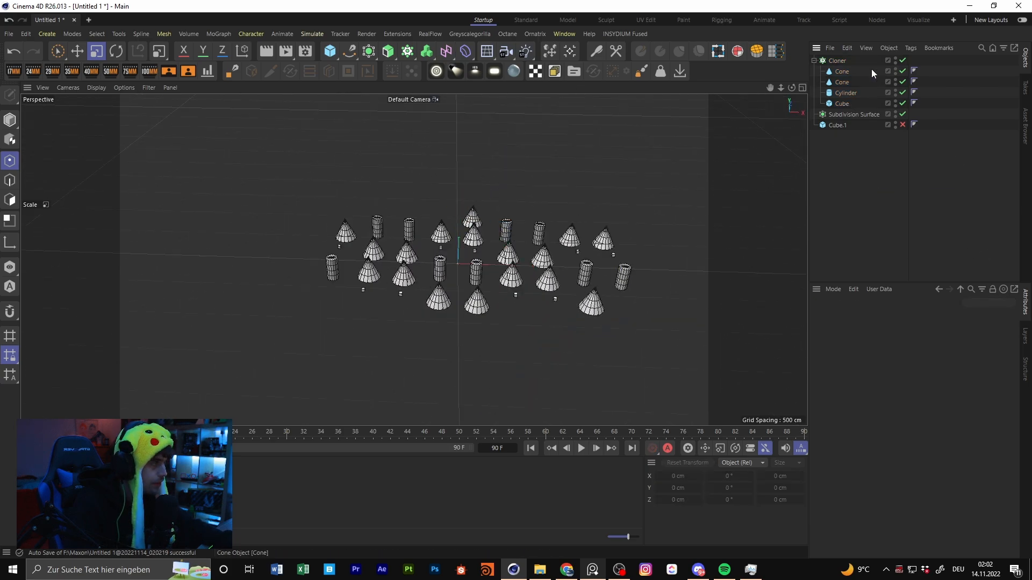
pyautogui.click(839, 61)
pyautogui.press('Delete')
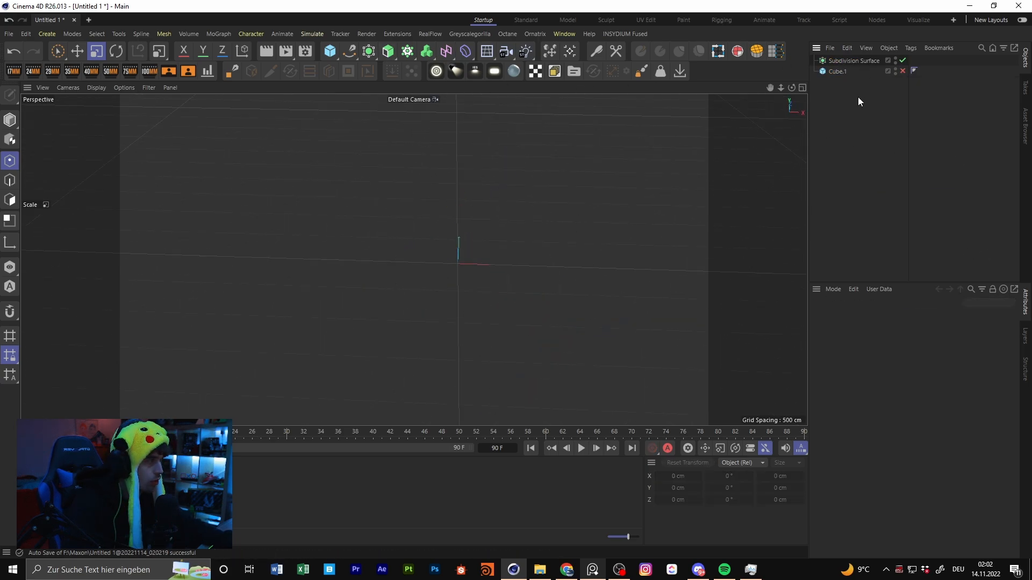
pyautogui.hotkey('ctrl', 'a')
pyautogui.press('Delete')
# Step: Browse the generator groups and add a Boole and a Remesh generator to the empty scene
pyautogui.click(425, 52)
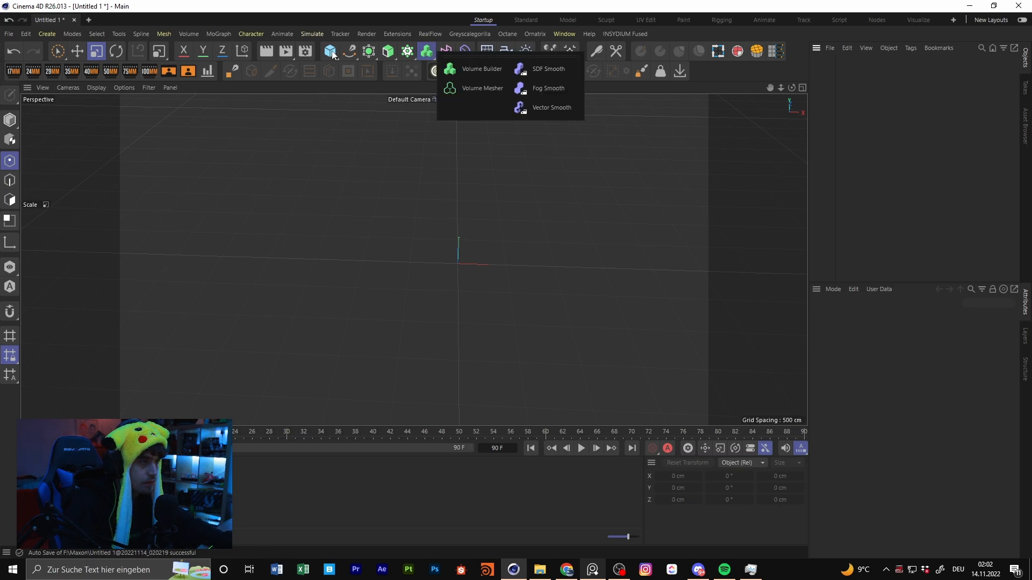
pyautogui.click(388, 51)
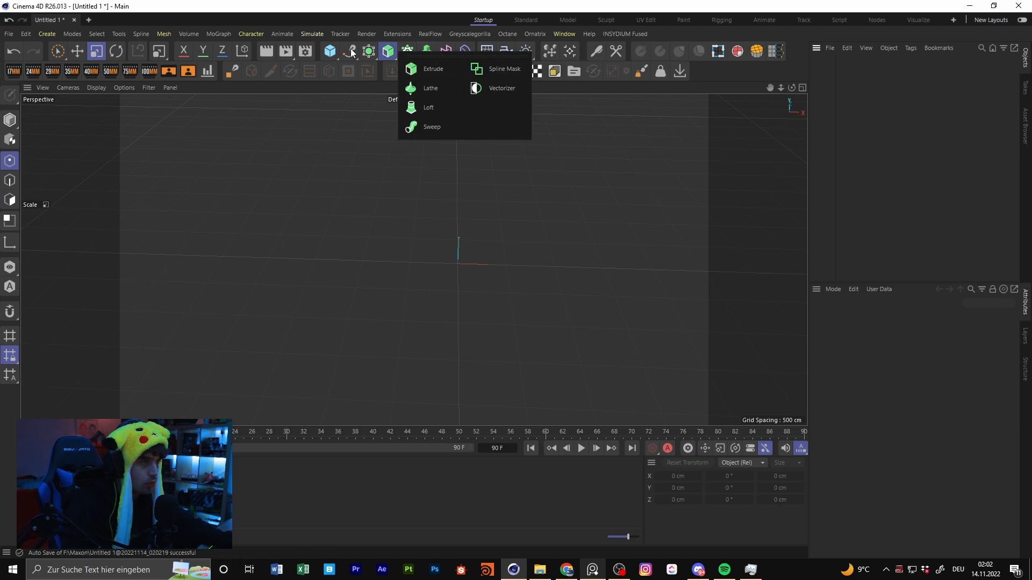
pyautogui.click(369, 51)
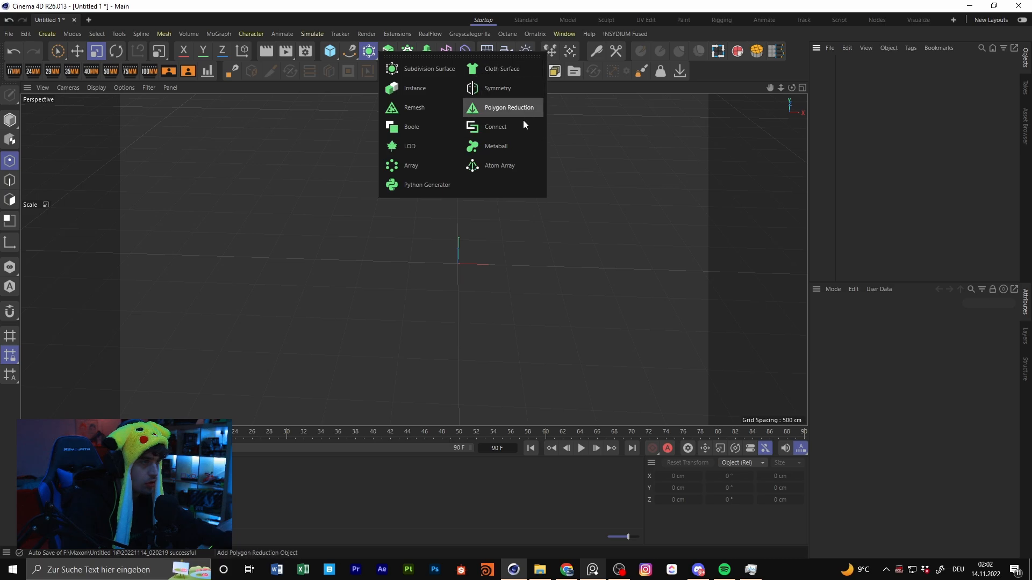
pyautogui.click(421, 124)
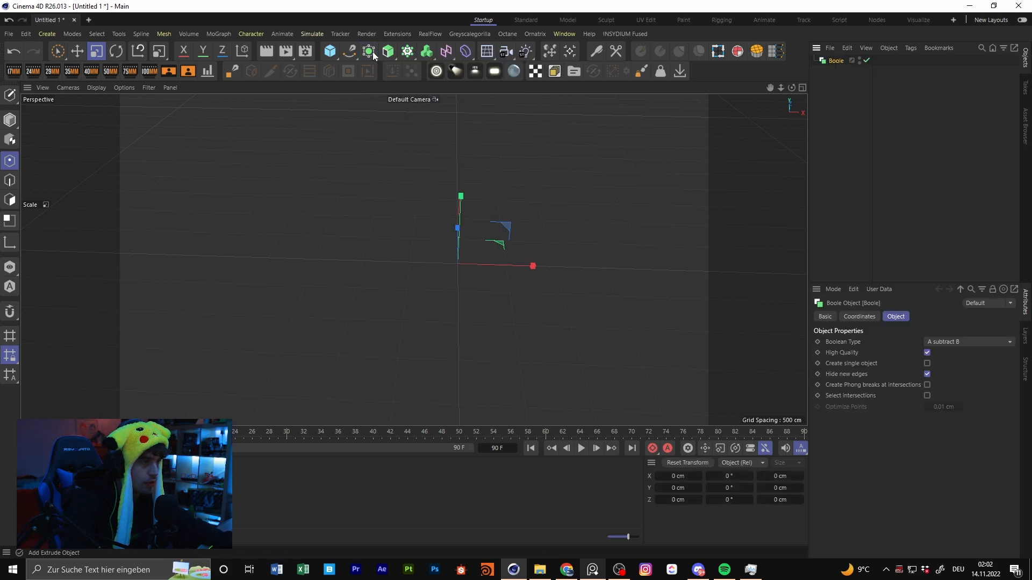
pyautogui.click(434, 111)
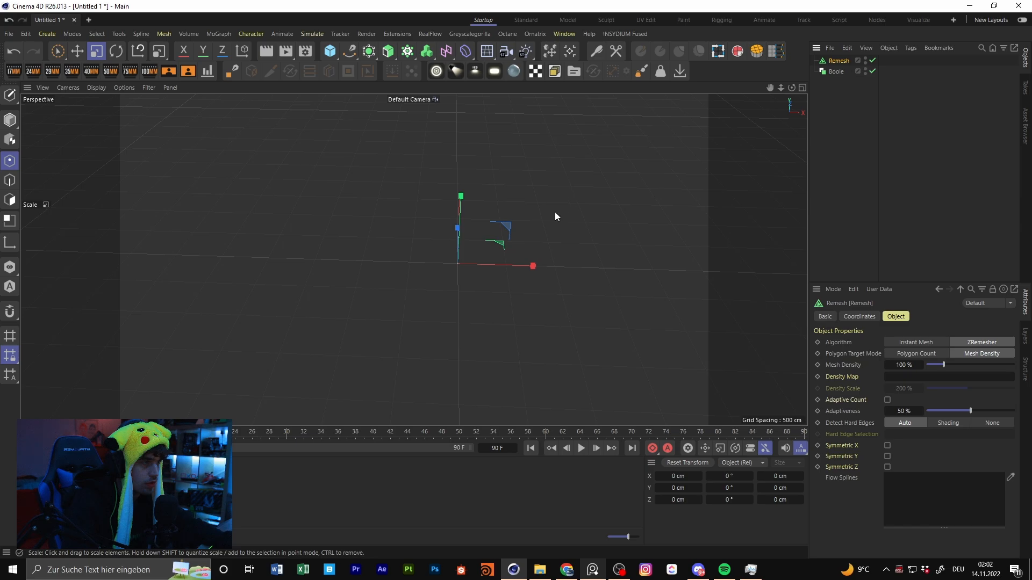
# Step: Create two cubes and nest both of them inside the Boole
pyautogui.click(330, 51)
pyautogui.click(330, 52)
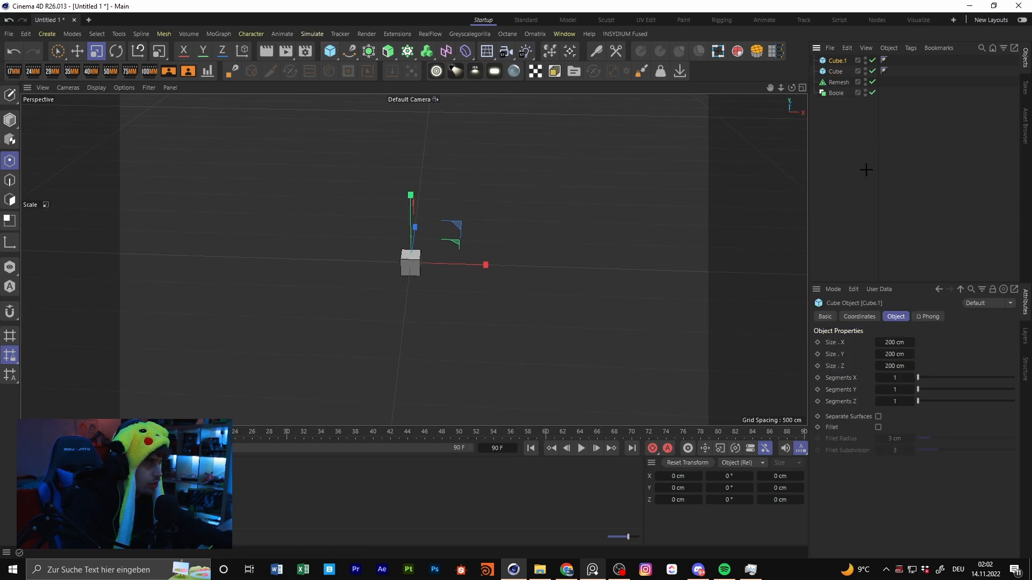
pyautogui.click(866, 168)
pyautogui.moveTo(833, 72)
pyautogui.mouseDown()
pyautogui.moveTo(834, 106)
pyautogui.moveTo(835, 93)
pyautogui.mouseUp()
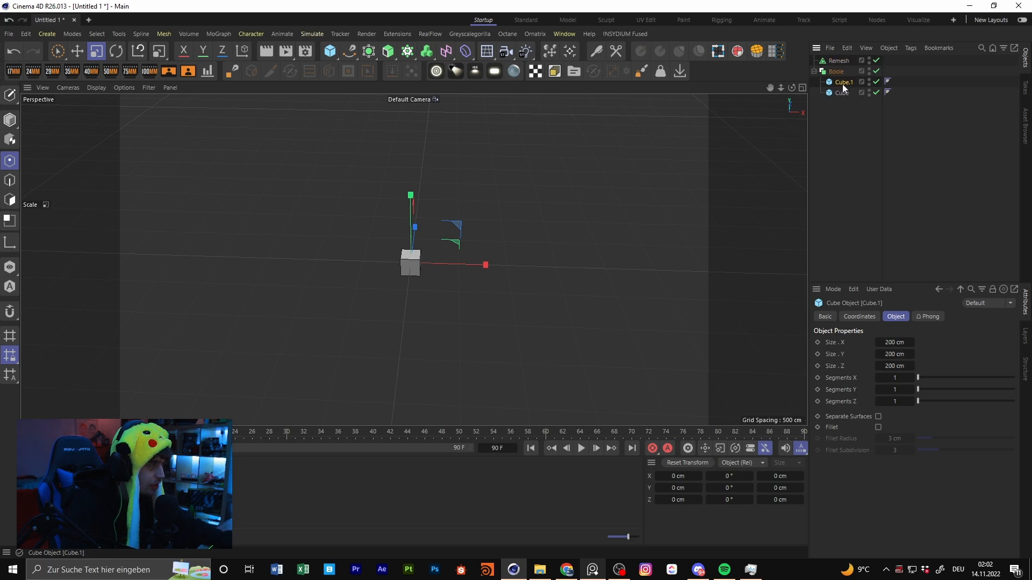
# Step: Reorder the Boole's children so Cube sits above Cube.1 as the base object
pyautogui.scroll(4, 507, 222)
pyautogui.click(97, 52)
pyautogui.moveTo(371, 236); pyautogui.dragTo(334, 172)
pyautogui.press('e')
pyautogui.moveTo(842, 92); pyautogui.dragTo(844, 79)
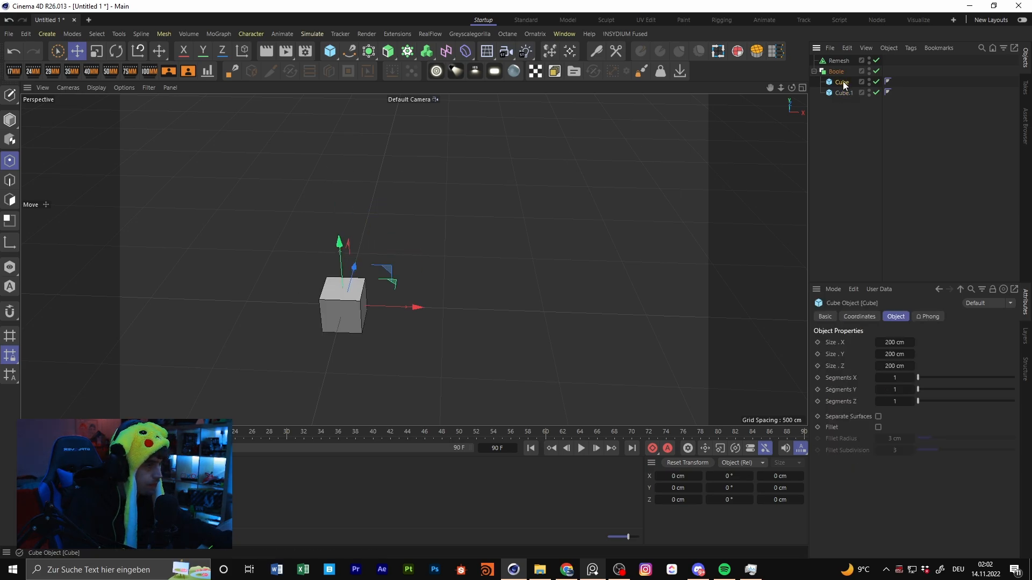
pyautogui.keyDown('alt'); pyautogui.moveTo(456, 292); pyautogui.dragTo(540, 235, button='middle'); pyautogui.keyUp('alt')
pyautogui.scroll(5, 461, 202)
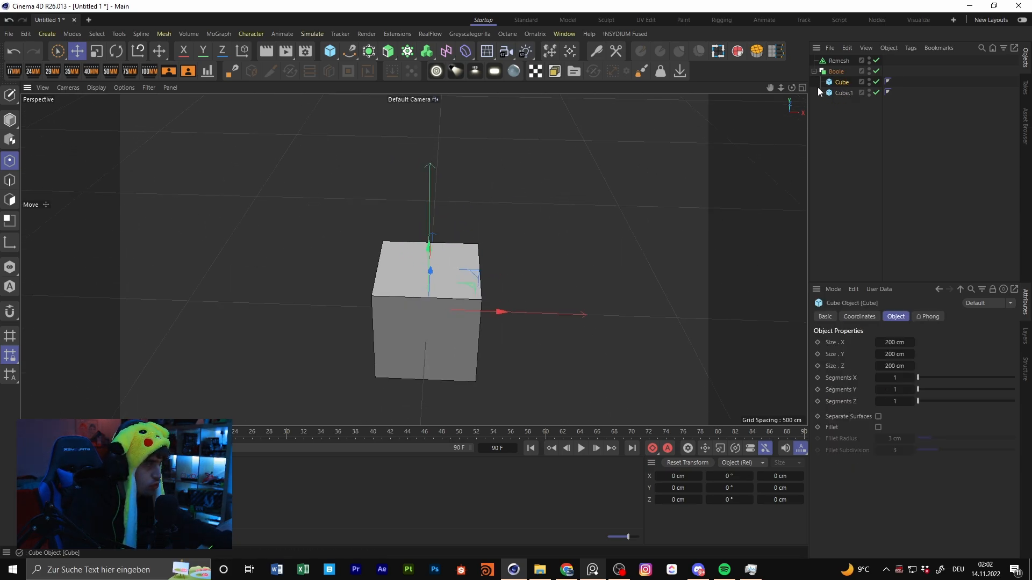
pyautogui.click(840, 83)
# Step: Shrink Cube.1 to 145 cm on all sides and raise it so it cuts into the top of Cube
pyautogui.keyDown('alt'); pyautogui.moveTo(645, 172); pyautogui.dragTo(449, 208); pyautogui.keyUp('alt')
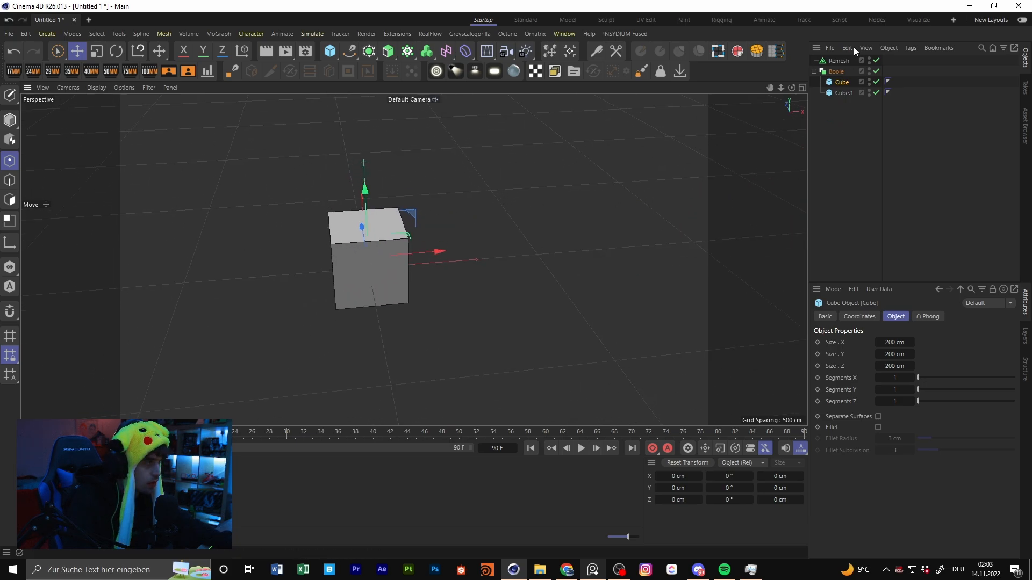
pyautogui.click(836, 97)
pyautogui.moveTo(360, 103); pyautogui.dragTo(358, 189)
pyautogui.keyDown('alt'); pyautogui.moveTo(362, 240); pyautogui.dragTo(465, 245, button='right'); pyautogui.keyUp('alt')
pyautogui.keyDown('alt'); pyautogui.moveTo(464, 245); pyautogui.dragTo(349, 231); pyautogui.keyUp('alt')
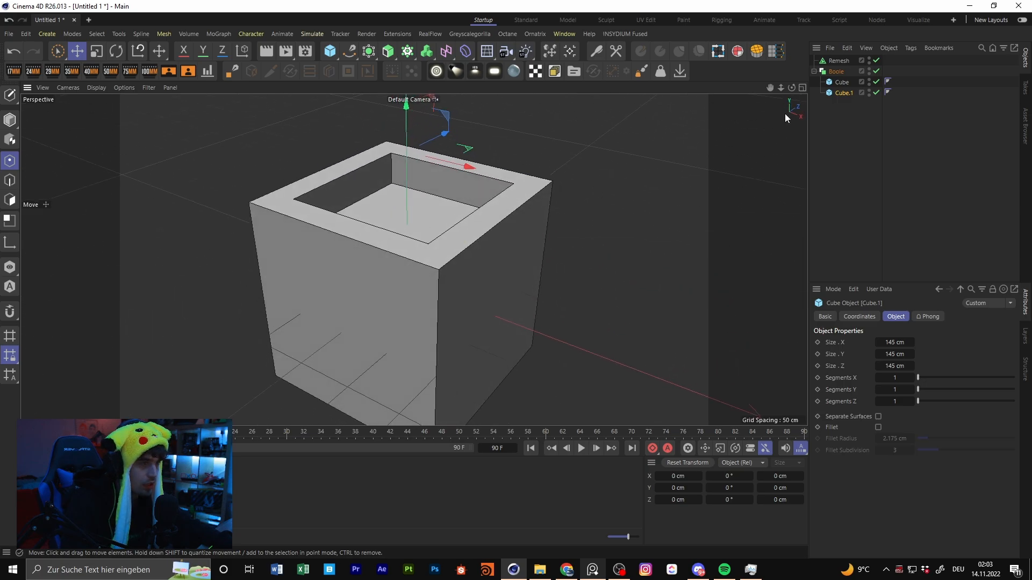
pyautogui.click(842, 83)
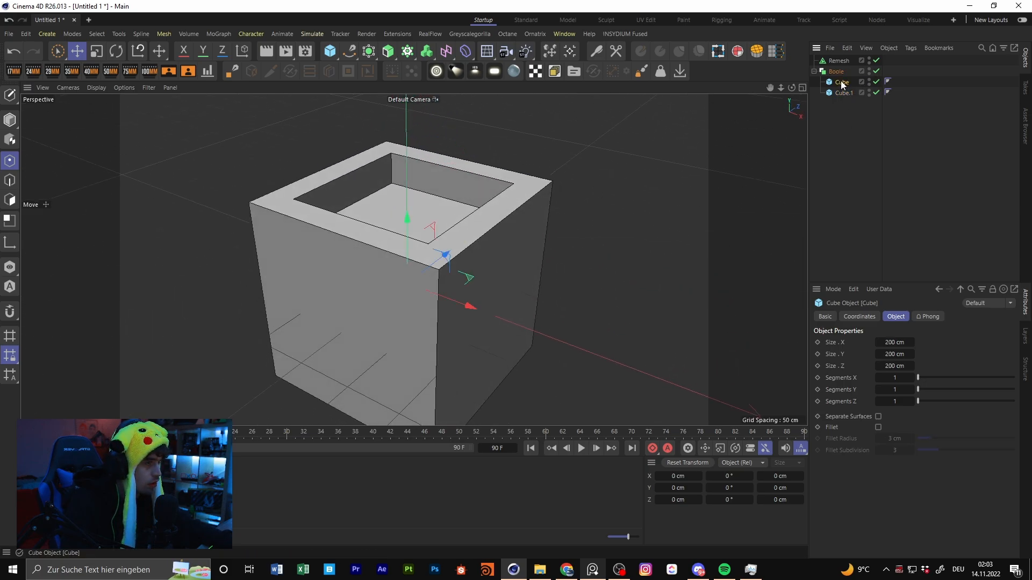
pyautogui.moveTo(407, 219); pyautogui.dragTo(407, 243)
pyautogui.hotkey('ctrl', 'z')
# Step: Try the Boole's A union B type, and return it to A subtract B
pyautogui.click(843, 72)
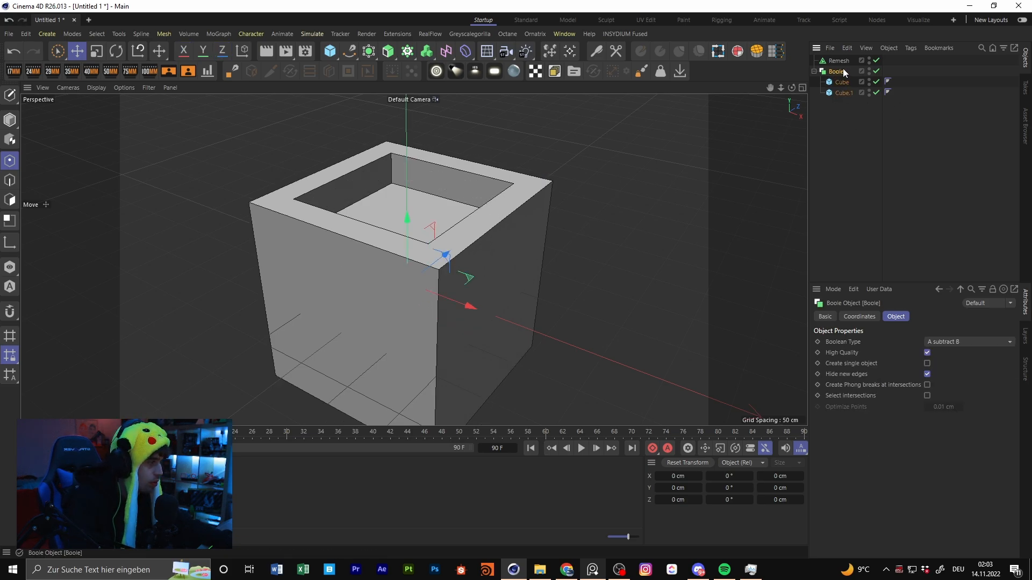
pyautogui.click(962, 342)
pyautogui.click(981, 350)
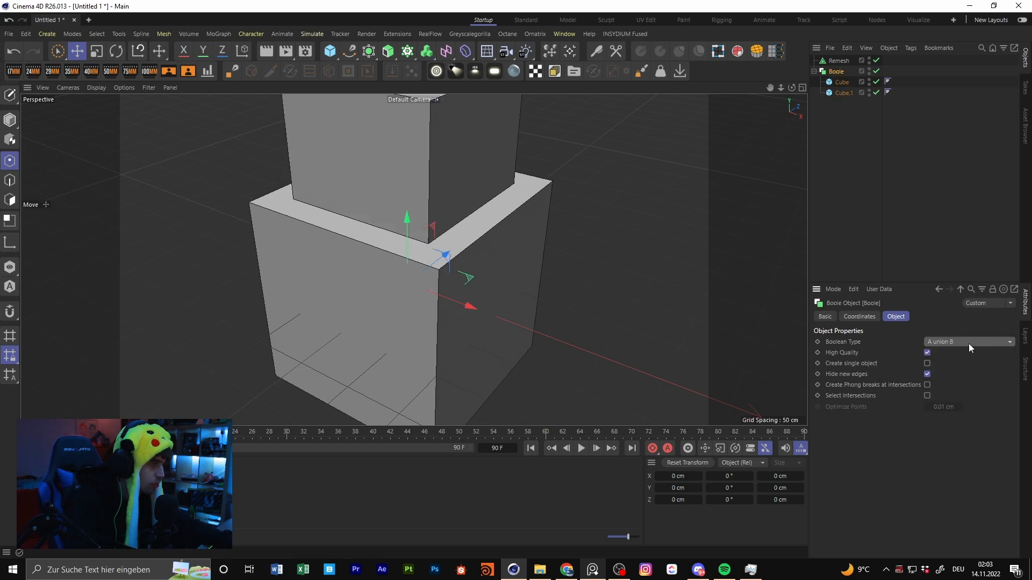
pyautogui.click(969, 344)
pyautogui.click(976, 368)
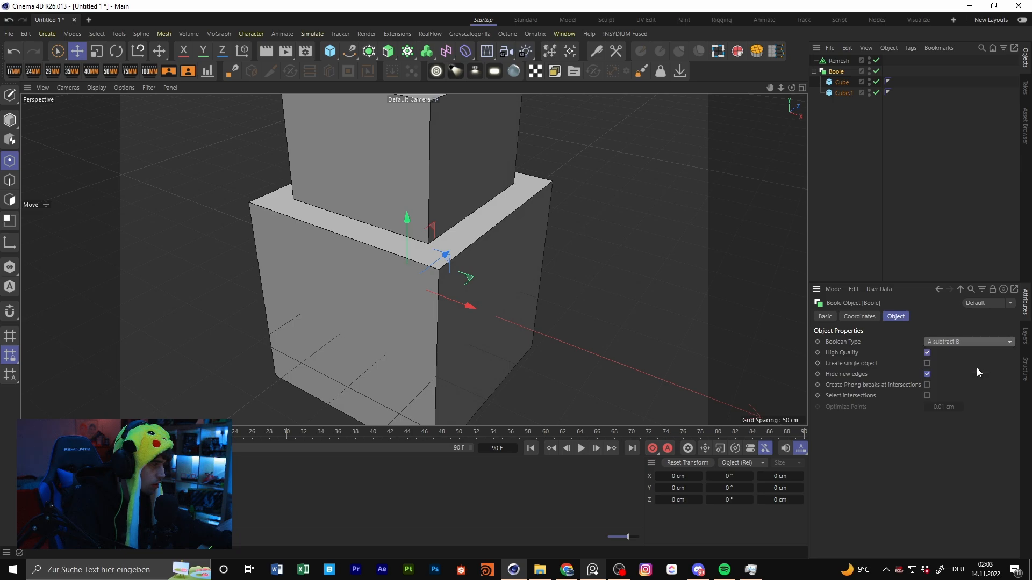
# Step: Try the A without B boolean type and inspect the cut cube from above, undoing the accidental move
pyautogui.click(952, 343)
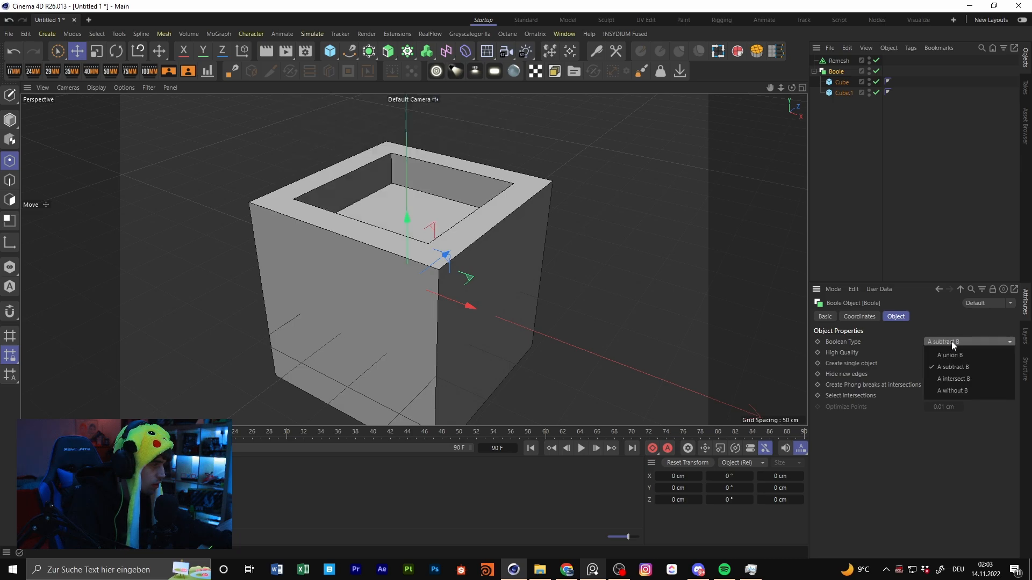
pyautogui.click(972, 390)
pyautogui.keyDown('alt'); pyautogui.moveTo(581, 282); pyautogui.dragTo(354, 169); pyautogui.keyUp('alt')
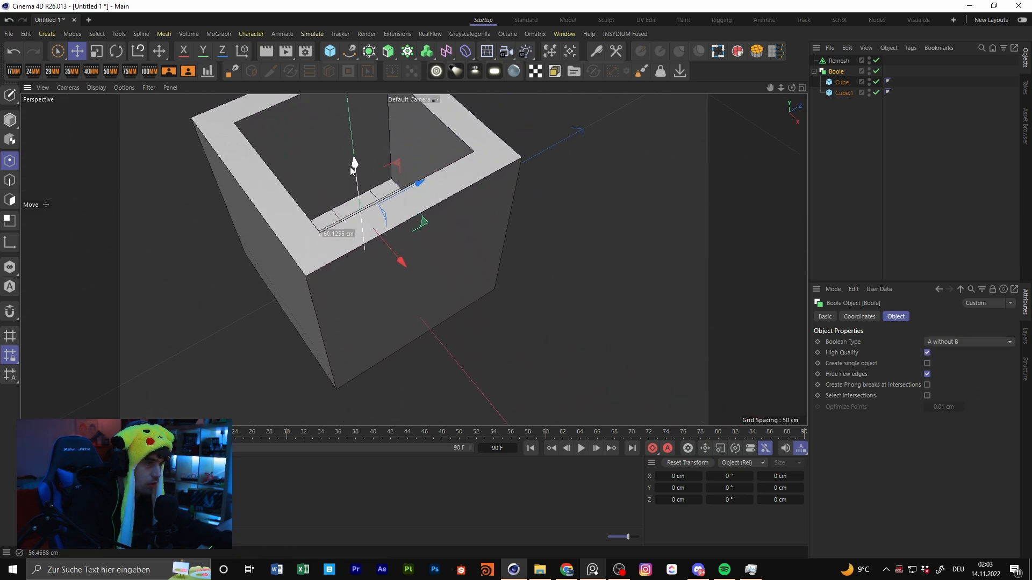
pyautogui.hotkey('ctrl', 'z')
# Step: Try the A intersect B boolean type and shift Cube.1 vertically to test the overlap
pyautogui.click(968, 342)
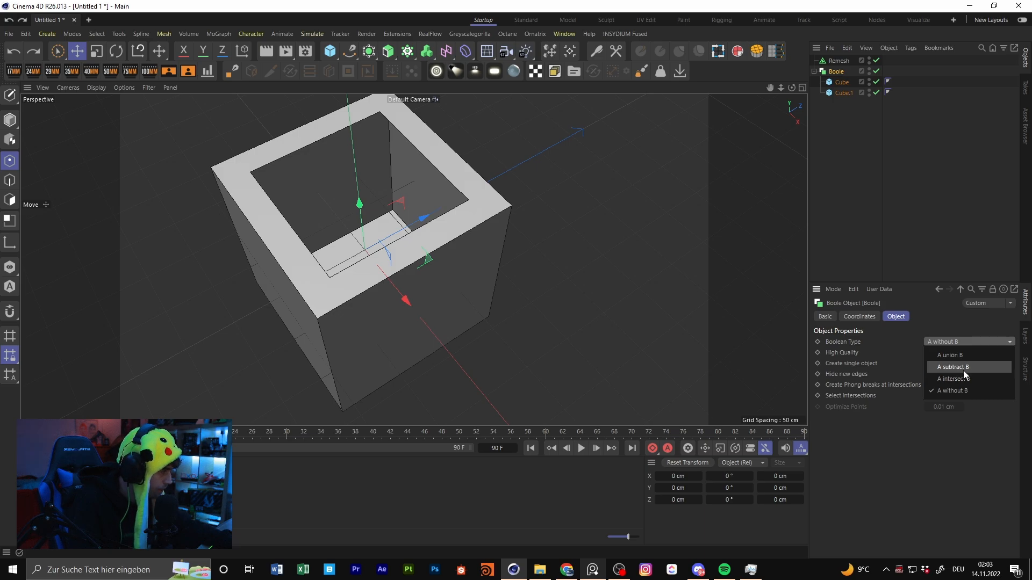
pyautogui.click(956, 379)
pyautogui.click(967, 342)
pyautogui.click(969, 341)
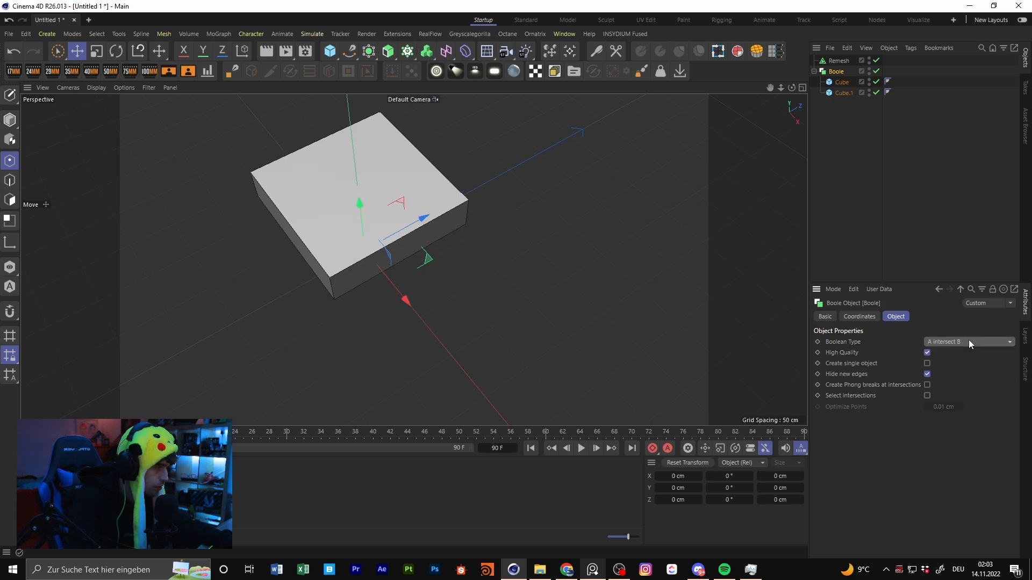
pyautogui.click(886, 137)
pyautogui.click(842, 93)
pyautogui.scroll(-2, 411, 222)
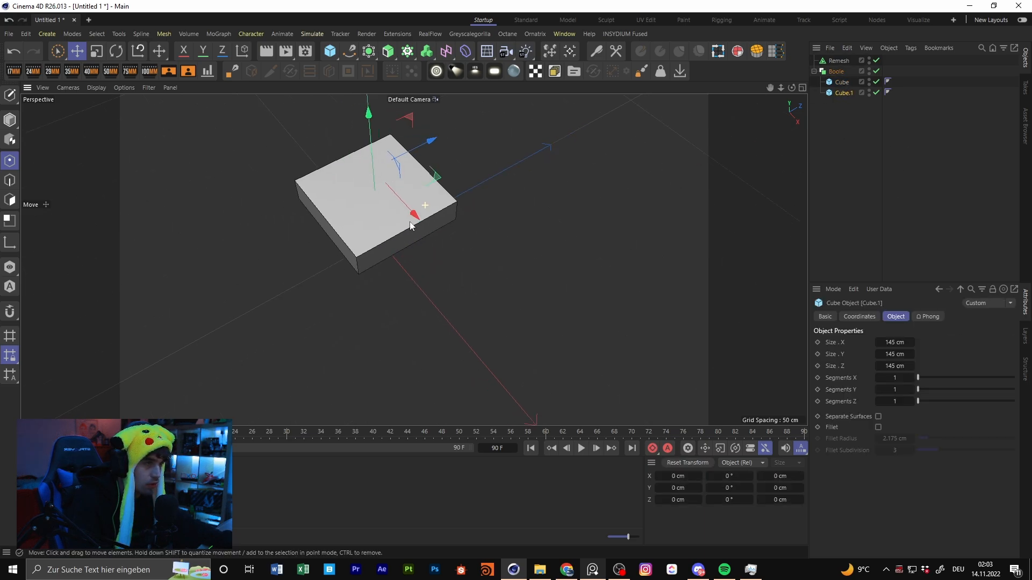
pyautogui.moveTo(370, 126); pyautogui.dragTo(365, 174)
# Step: Set the Boole's type back to A subtract B and inspect the cavity with Cube.1 selected
pyautogui.click(836, 72)
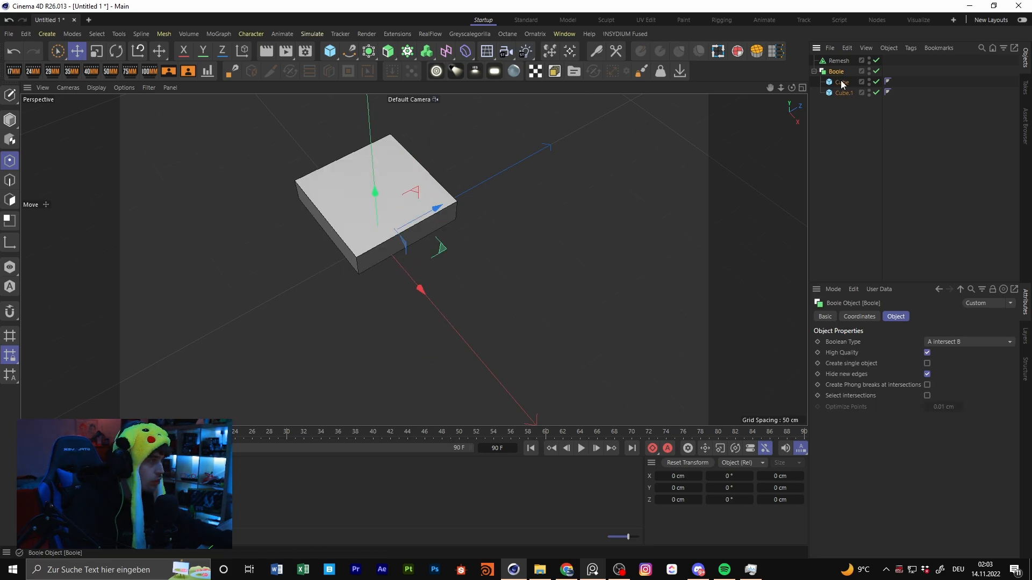
pyautogui.click(981, 343)
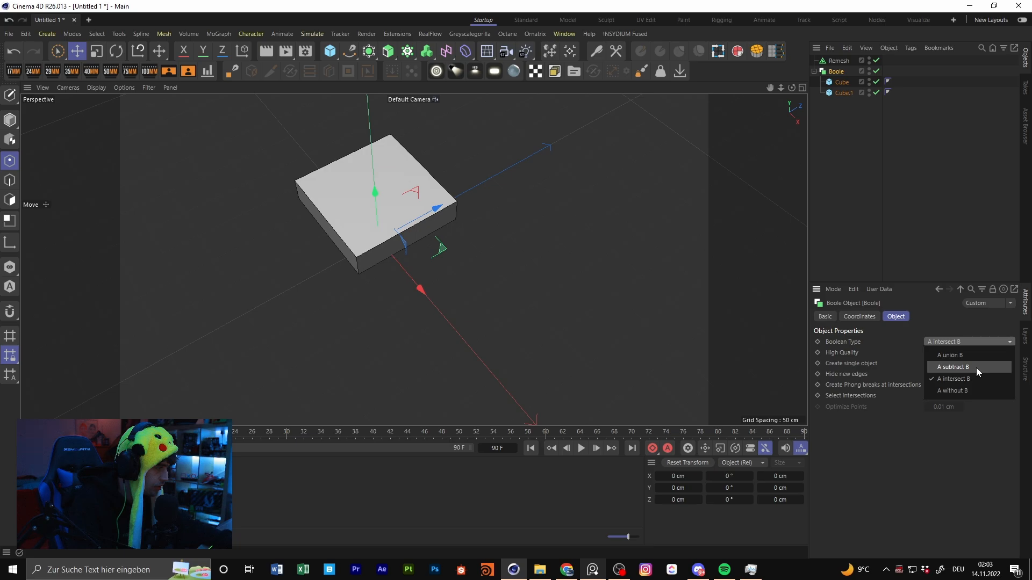
pyautogui.click(976, 367)
pyautogui.moveTo(850, 82)
pyautogui.mouseDown()
pyautogui.moveTo(840, 95)
pyautogui.moveTo(845, 87)
pyautogui.mouseUp()
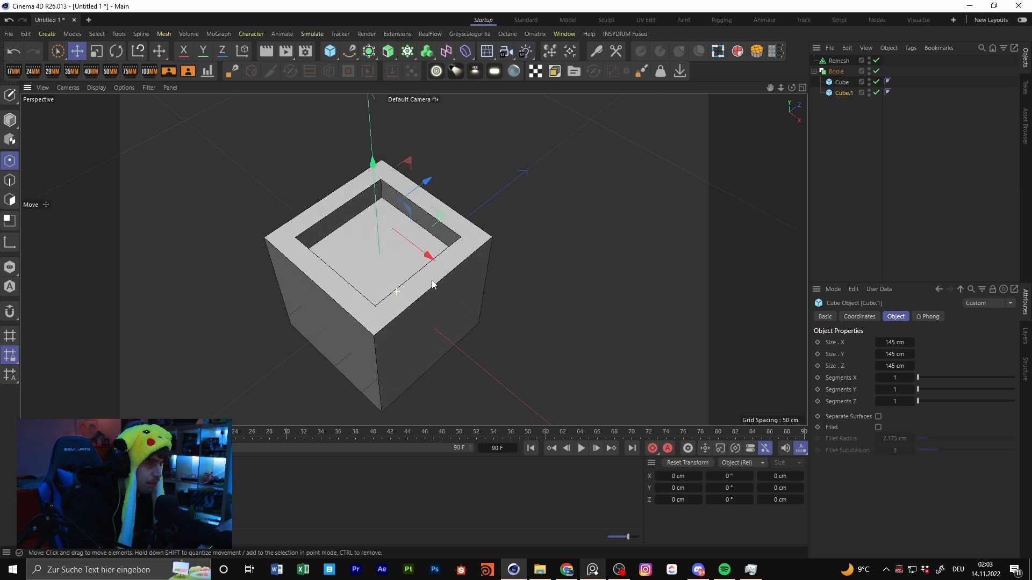
pyautogui.keyDown('alt'); pyautogui.moveTo(433, 285); pyautogui.dragTo(473, 275); pyautogui.keyUp('alt')
# Step: Toggle the Boole's Create Phong breaks at intersections option on and off, and review the boolean types
pyautogui.click(837, 72)
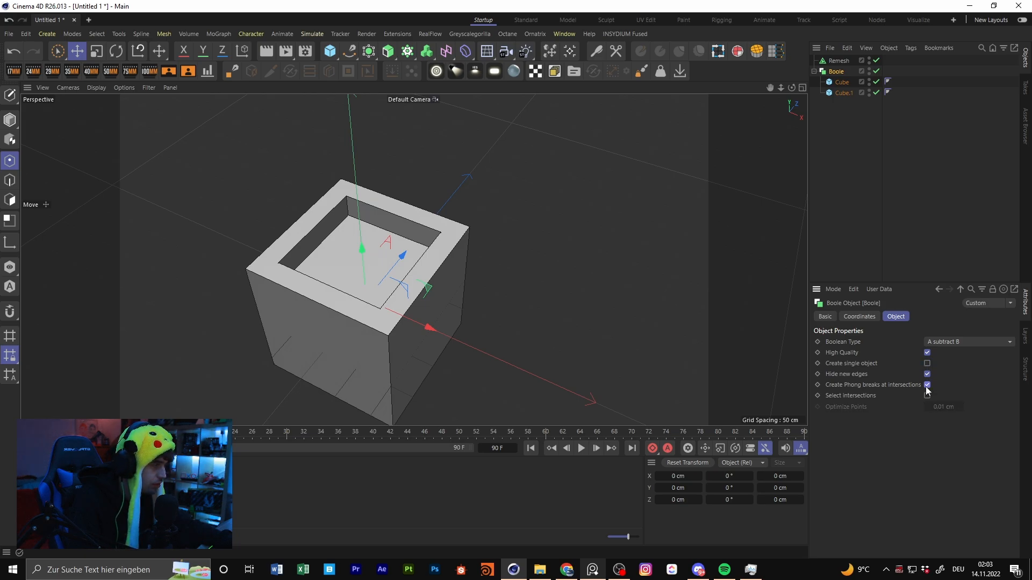
pyautogui.click(949, 341)
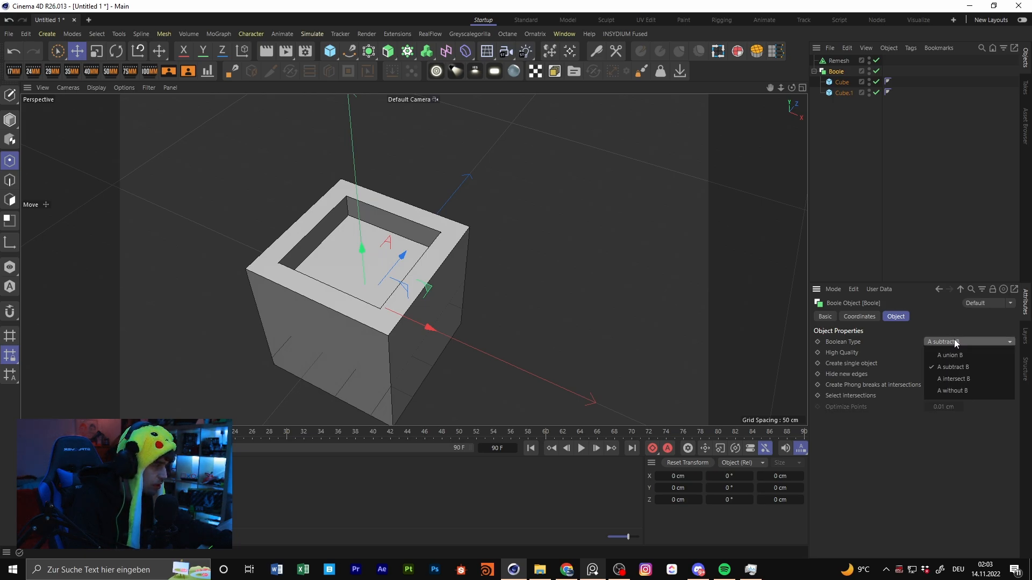
pyautogui.click(954, 340)
# Step: Toggle the Boole's High Quality option off and on to compare the two meshes
pyautogui.click(926, 353)
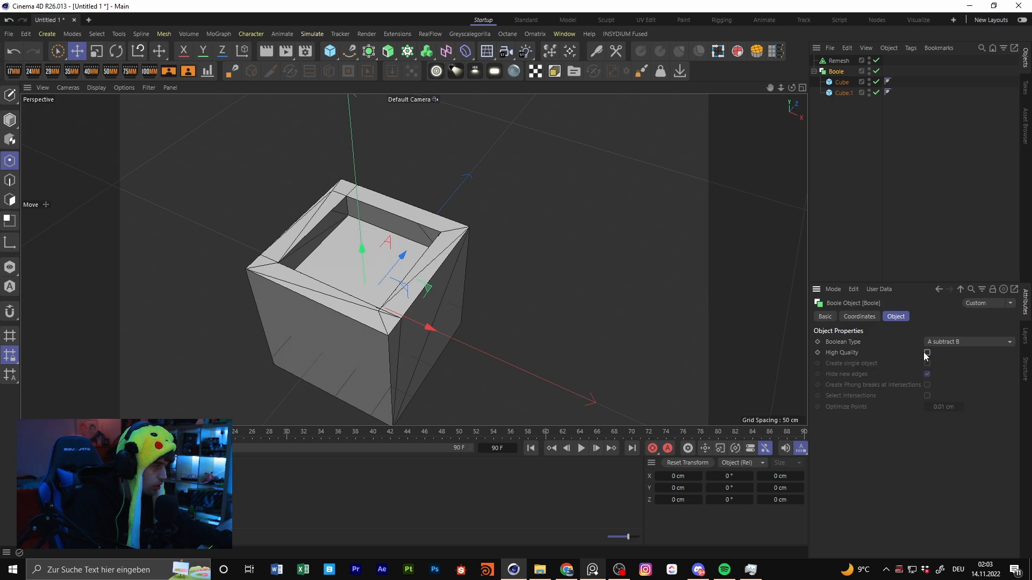
pyautogui.click(926, 354)
pyautogui.scroll(2, 413, 260)
pyautogui.click(928, 353)
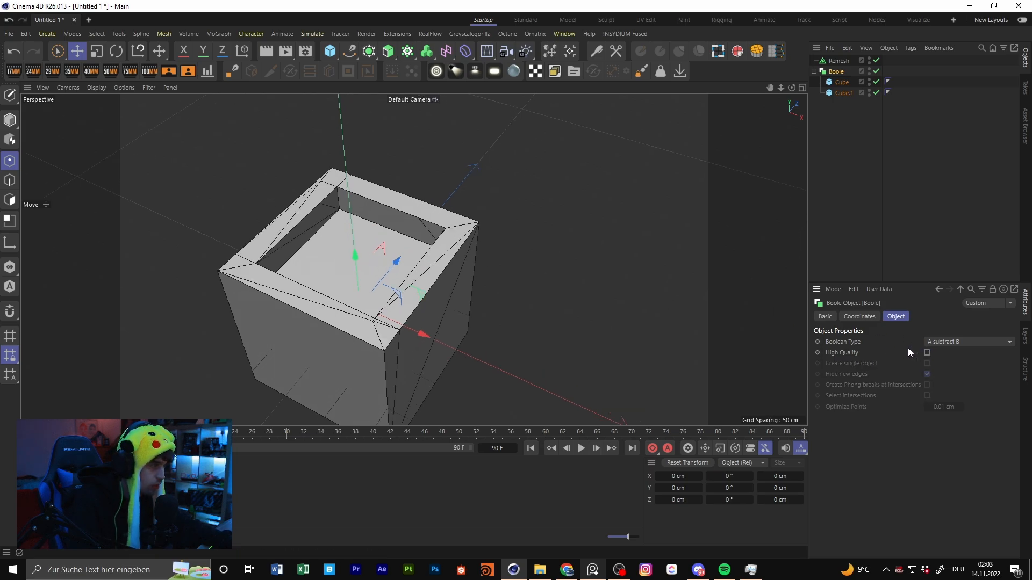
pyautogui.keyDown('alt'); pyautogui.moveTo(492, 287); pyautogui.dragTo(441, 252); pyautogui.keyUp('alt')
pyautogui.click(927, 353)
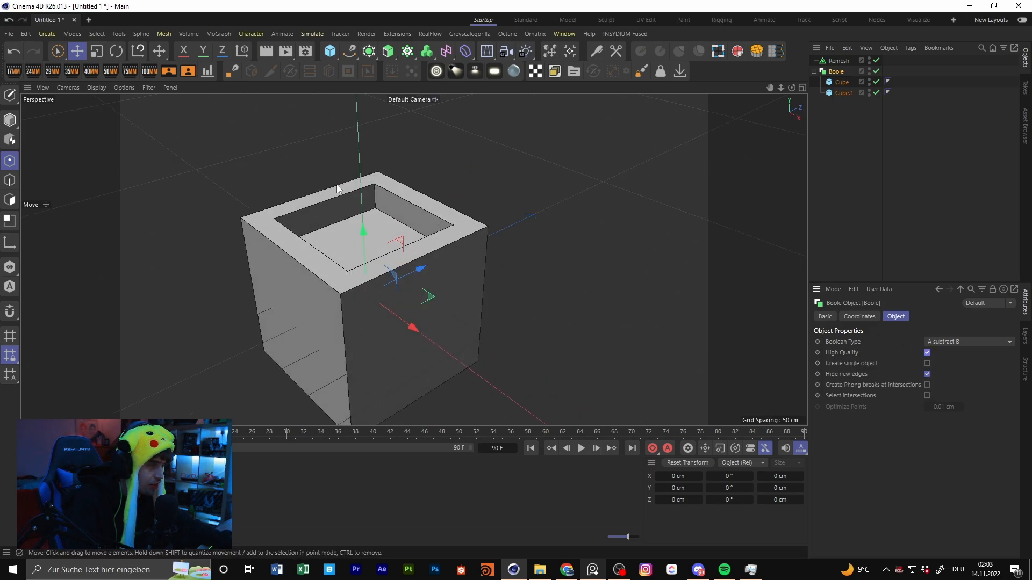
pyautogui.keyDown('alt'); pyautogui.moveTo(371, 236); pyautogui.dragTo(374, 214); pyautogui.keyUp('alt')
pyautogui.keyDown('alt'); pyautogui.moveTo(374, 214); pyautogui.dragTo(418, 237, button='middle'); pyautogui.keyUp('alt')
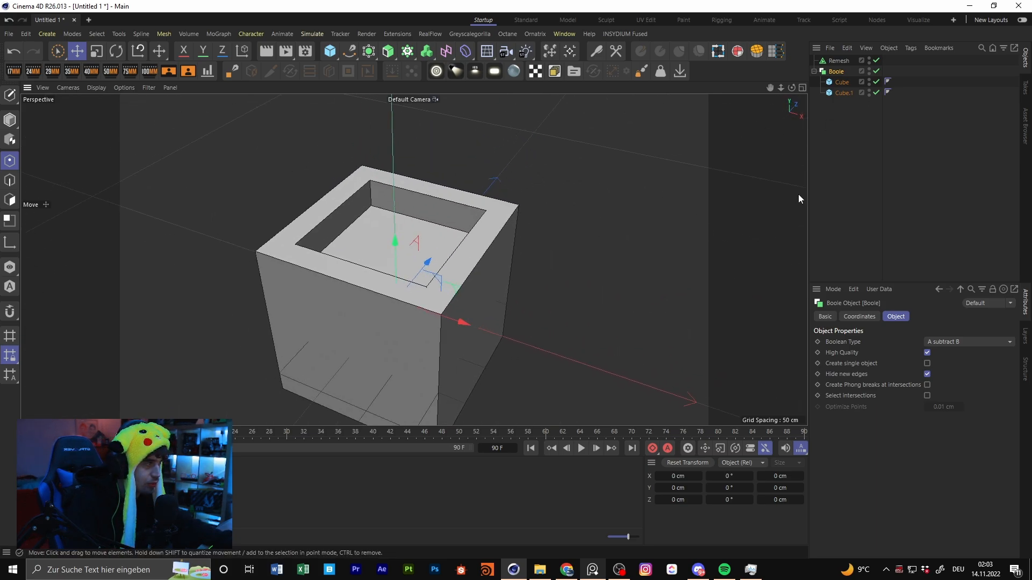
pyautogui.moveTo(363, 236)
pyautogui.keyDown('alt'); pyautogui.mouseDown()
pyautogui.moveTo(420, 244)
pyautogui.moveTo(367, 268)
pyautogui.mouseUp(); pyautogui.keyUp('alt')
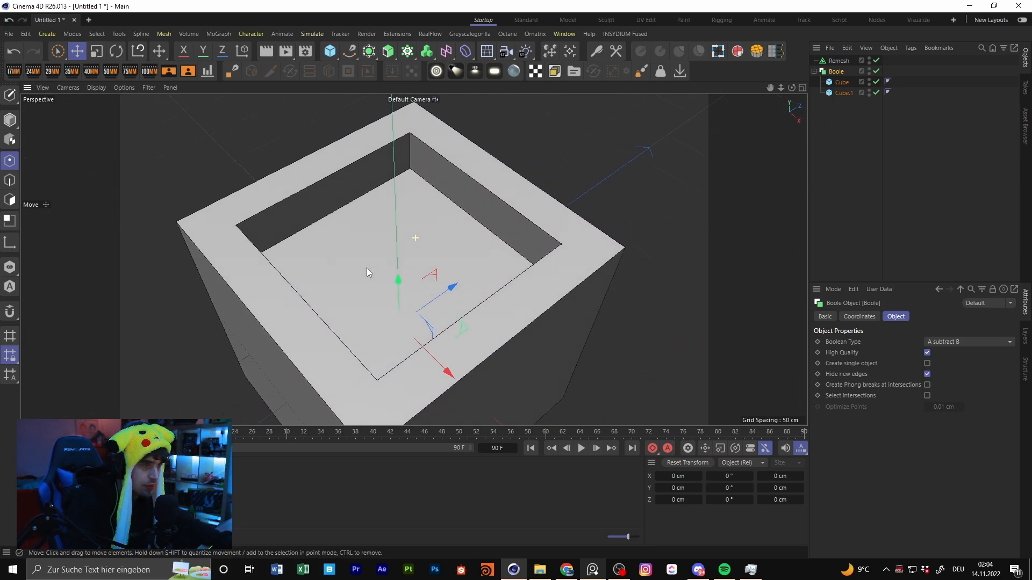
# Step: Turn off High Quality on the Boole and examine the edges around the cavity and on the cube's sides
pyautogui.click(928, 354)
pyautogui.keyDown('alt'); pyautogui.moveTo(666, 306); pyautogui.dragTo(546, 236); pyautogui.keyUp('alt')
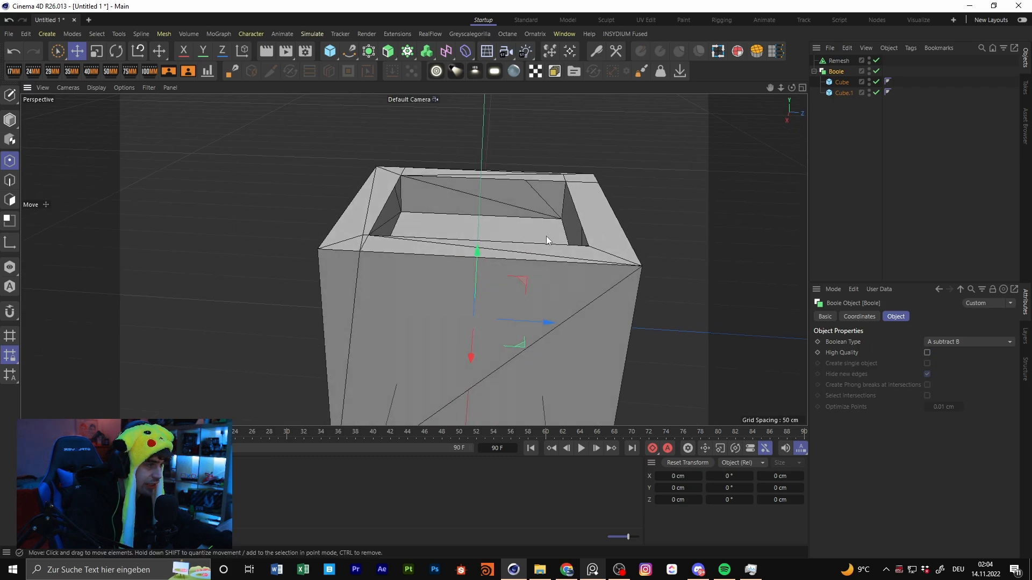
pyautogui.keyDown('alt'); pyautogui.moveTo(425, 273); pyautogui.dragTo(402, 279, button='middle'); pyautogui.keyUp('alt')
pyautogui.keyDown('alt'); pyautogui.moveTo(379, 268); pyautogui.dragTo(437, 232); pyautogui.keyUp('alt')
pyautogui.keyDown('alt'); pyautogui.moveTo(330, 322); pyautogui.dragTo(484, 226); pyautogui.keyUp('alt')
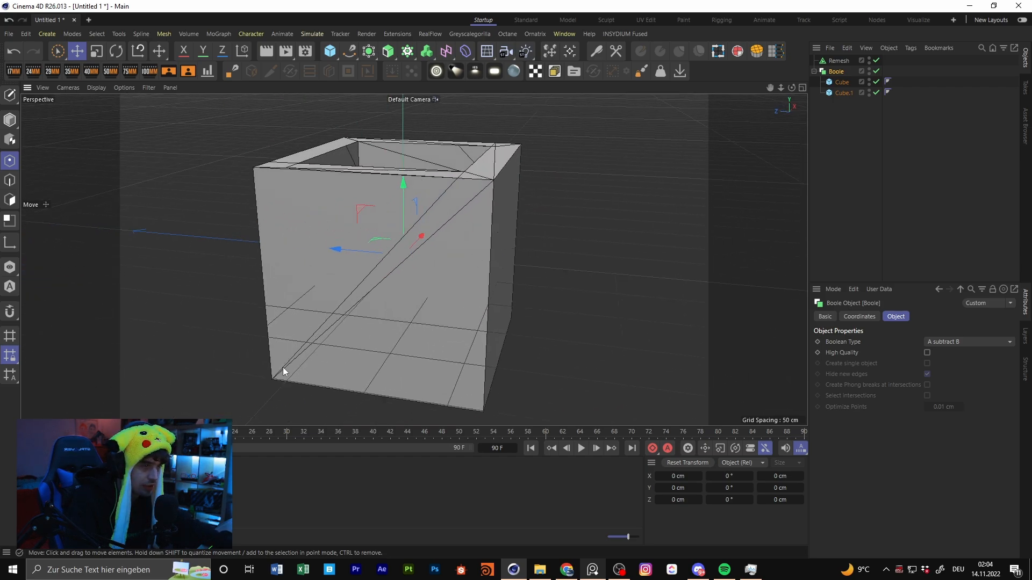
pyautogui.moveTo(283, 371)
pyautogui.keyDown('alt'); pyautogui.mouseDown()
pyautogui.moveTo(493, 282)
pyautogui.moveTo(440, 353)
pyautogui.moveTo(434, 312)
pyautogui.mouseUp(); pyautogui.keyUp('alt')
pyautogui.keyDown('alt'); pyautogui.moveTo(461, 237); pyautogui.dragTo(347, 139); pyautogui.keyUp('alt')
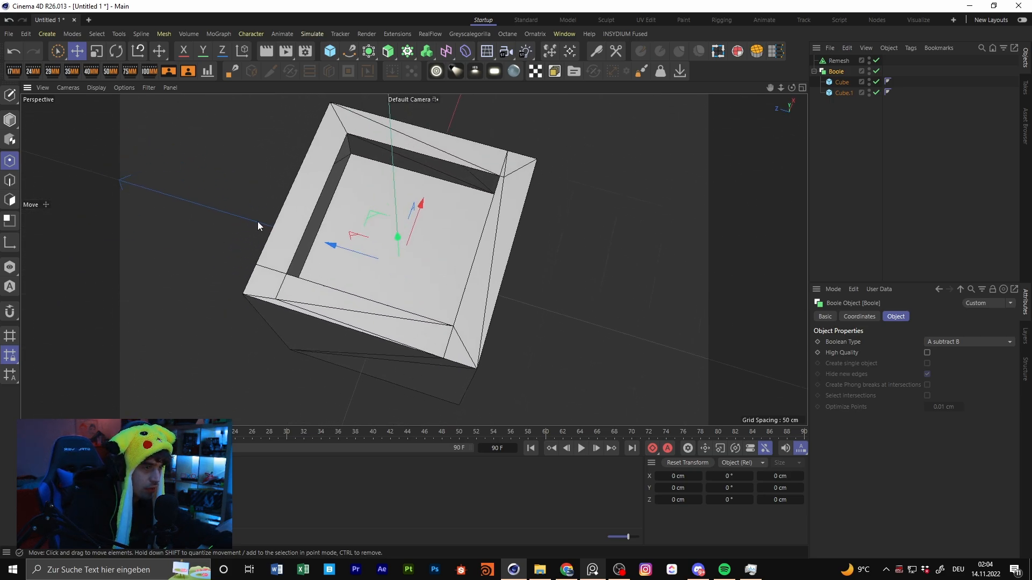
# Step: Inspect the cube's edges without High Quality and turn the Boole's High Quality option back on
pyautogui.keyDown('alt'); pyautogui.moveTo(380, 311); pyautogui.dragTo(547, 180); pyautogui.keyUp('alt')
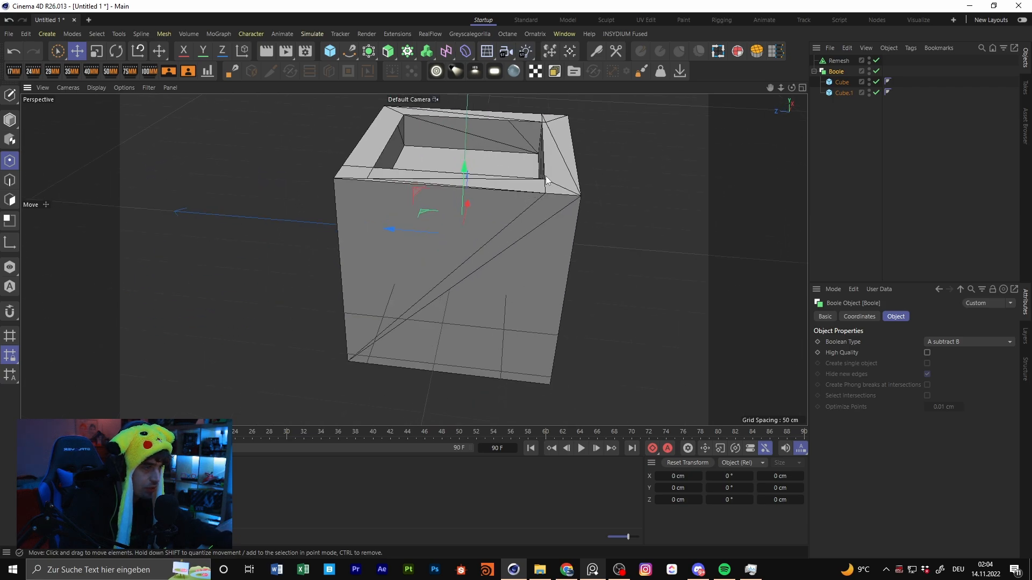
pyautogui.keyDown('alt'); pyautogui.moveTo(486, 290); pyautogui.dragTo(438, 315); pyautogui.keyUp('alt')
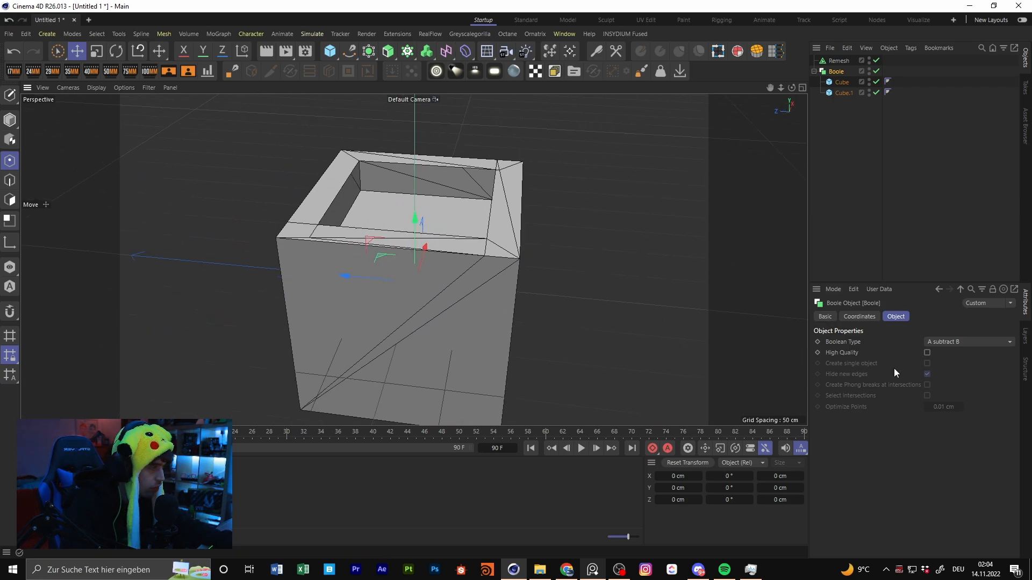
pyautogui.click(927, 352)
pyautogui.keyDown('alt'); pyautogui.moveTo(499, 287); pyautogui.dragTo(419, 309); pyautogui.keyUp('alt')
pyautogui.keyDown('alt'); pyautogui.moveTo(424, 235); pyautogui.dragTo(636, 339); pyautogui.keyUp('alt')
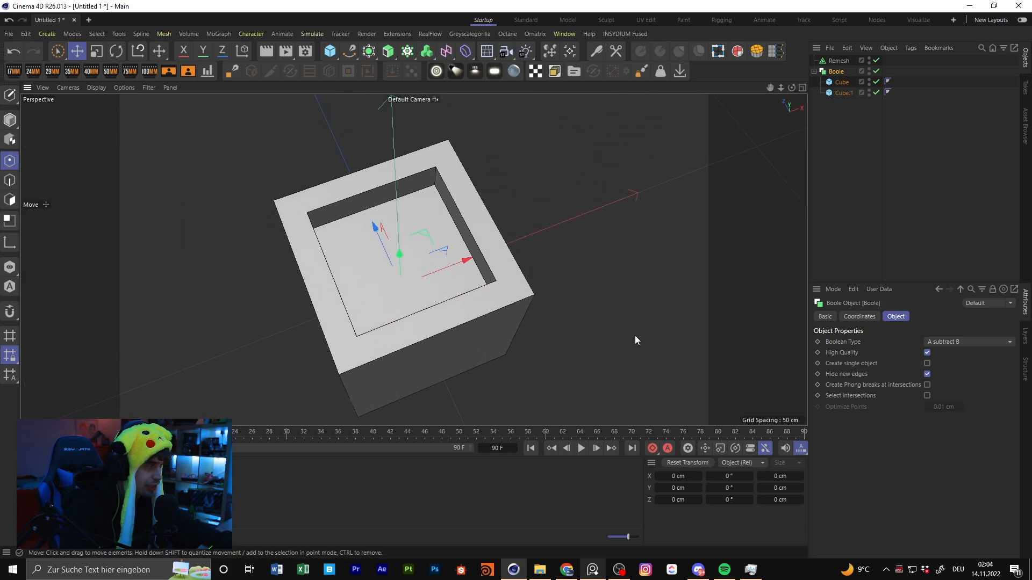
# Step: Add a Subdivision Surface and nest the Boole inside it to smooth the hollowed cube
pyautogui.click(387, 52)
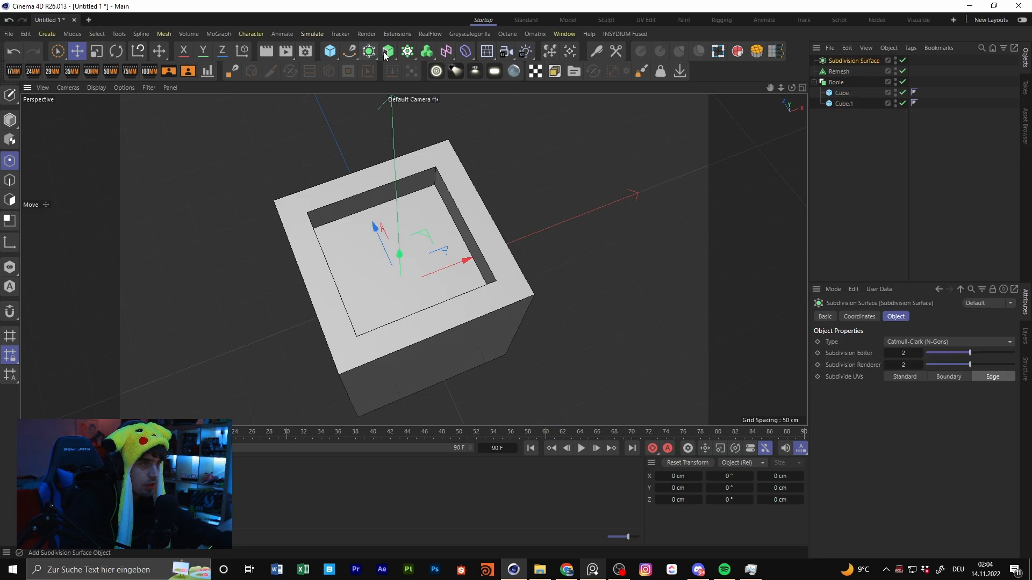
pyautogui.moveTo(836, 81); pyautogui.dragTo(847, 61)
pyautogui.click(846, 62)
pyautogui.keyDown('alt'); pyautogui.moveTo(478, 251); pyautogui.dragTo(503, 200); pyautogui.keyUp('alt')
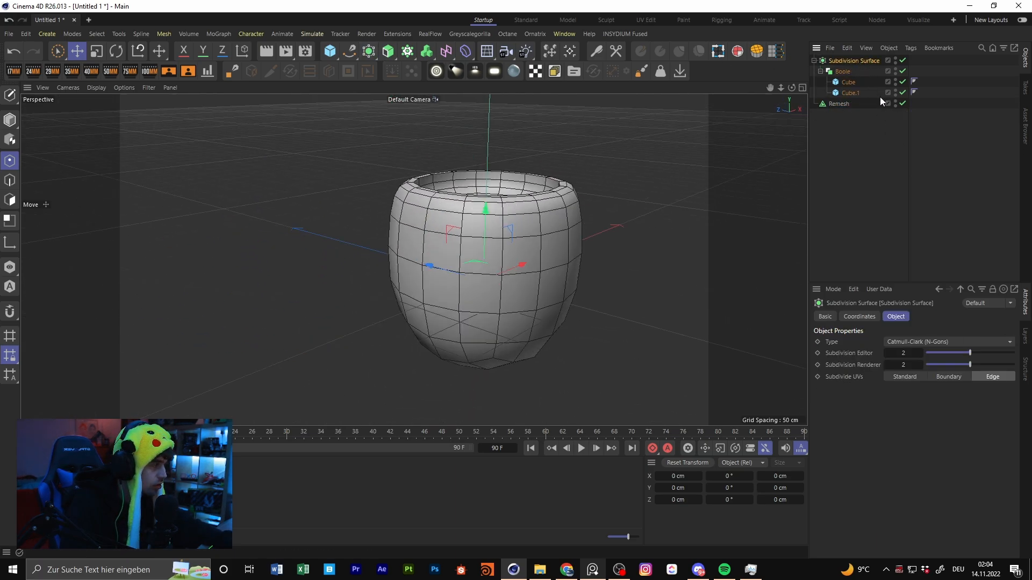
# Step: Toggle the Boole's High Quality option off and on repeatedly to compare the subdivided meshes
pyautogui.click(842, 71)
pyautogui.click(927, 353)
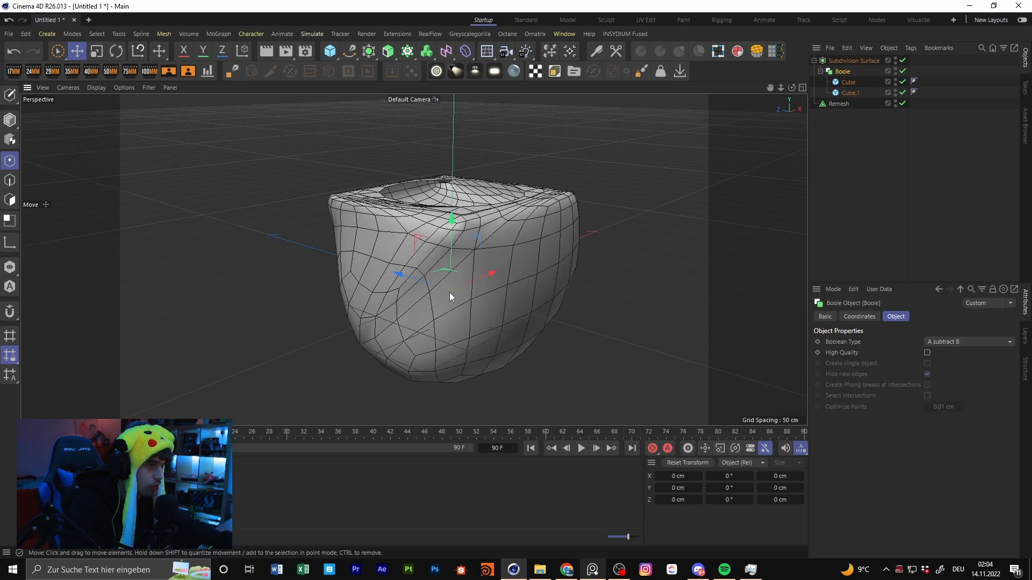
pyautogui.keyDown('alt'); pyautogui.moveTo(449, 292); pyautogui.dragTo(489, 307); pyautogui.keyUp('alt')
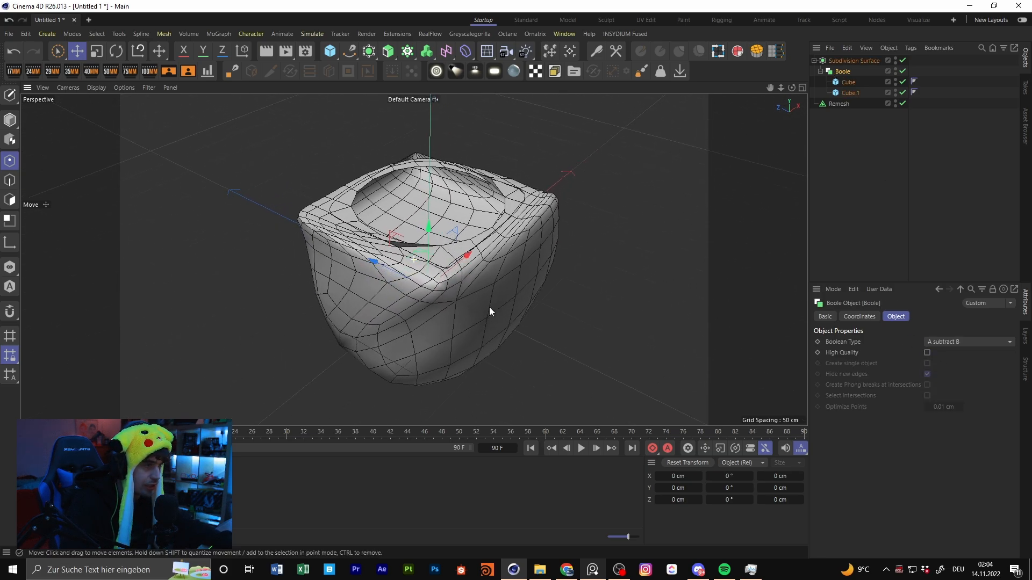
pyautogui.click(927, 352)
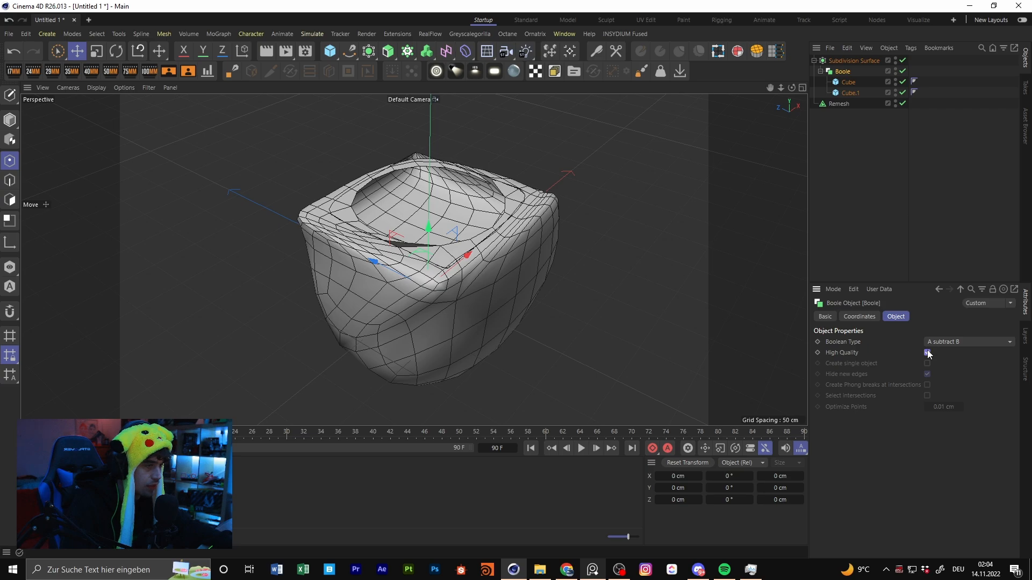
pyautogui.click(927, 353)
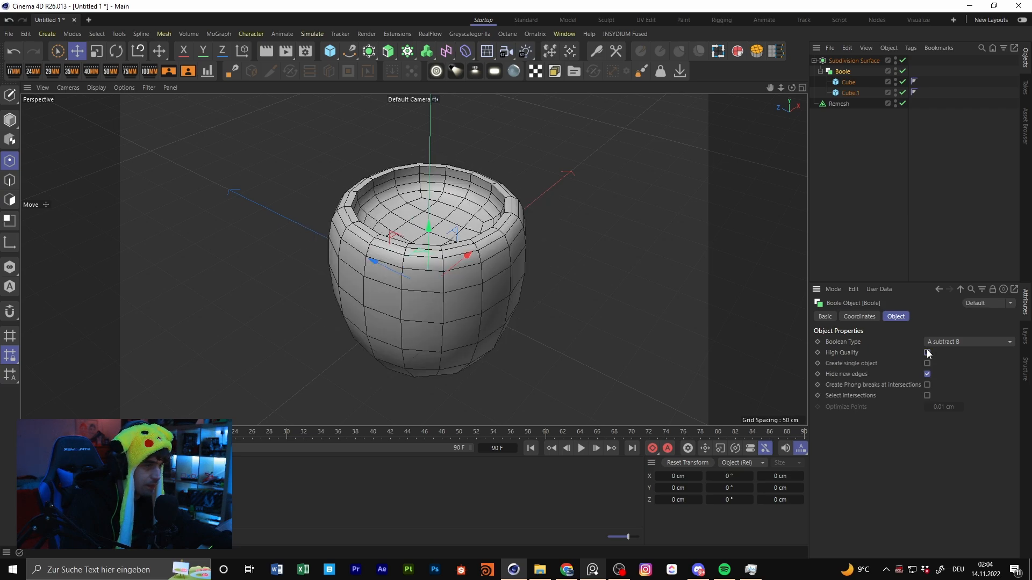
pyautogui.click(927, 353)
pyautogui.click(927, 352)
pyautogui.click(927, 352)
pyautogui.click(927, 353)
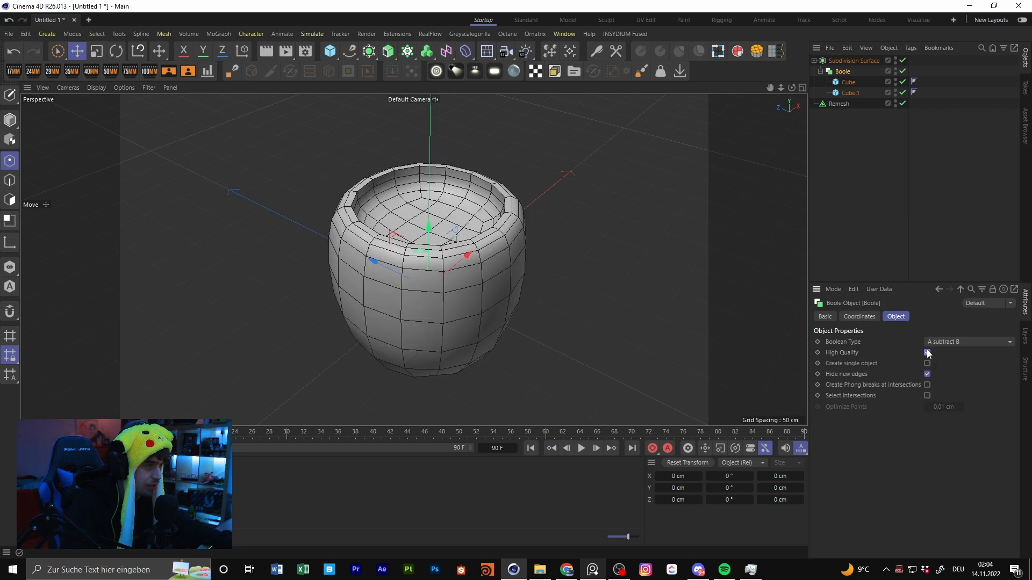
# Step: View the smoothed shape from other angles with the Boole's High Quality switched off, and switch it back on
pyautogui.keyDown('alt'); pyautogui.moveTo(467, 241); pyautogui.dragTo(389, 259); pyautogui.keyUp('alt')
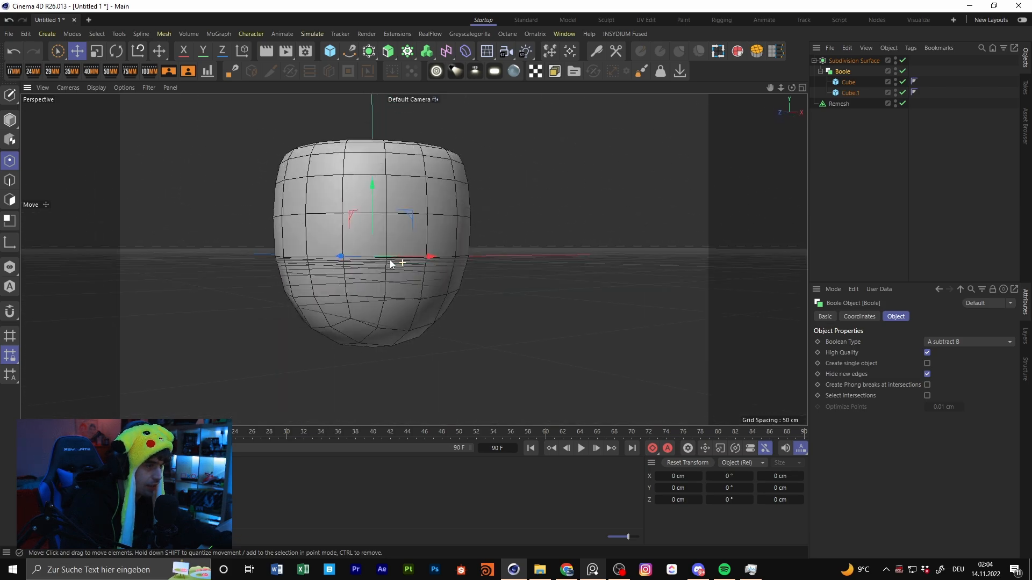
pyautogui.click(927, 353)
pyautogui.keyDown('alt'); pyautogui.moveTo(325, 164); pyautogui.dragTo(369, 222); pyautogui.keyUp('alt')
pyautogui.keyDown('alt'); pyautogui.moveTo(370, 221); pyautogui.dragTo(444, 285, button='middle'); pyautogui.keyUp('alt')
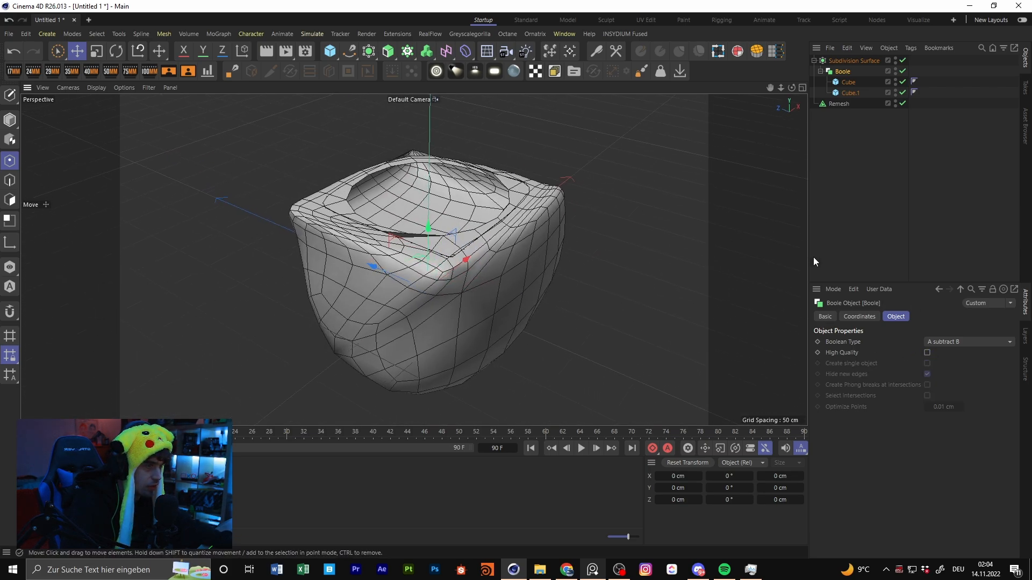
pyautogui.click(927, 353)
# Step: Take the Boole out of the Subdivision Surface and view the hollowed cube from above
pyautogui.click(862, 161)
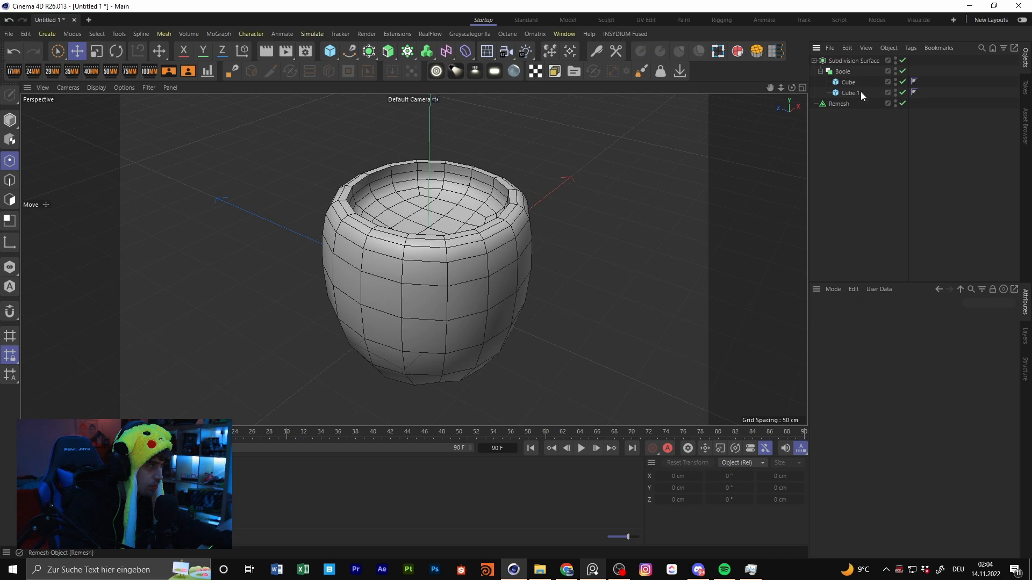
pyautogui.moveTo(845, 56); pyautogui.dragTo(845, 56)
pyautogui.keyDown('alt'); pyautogui.moveTo(456, 231); pyautogui.dragTo(367, 181); pyautogui.keyUp('alt')
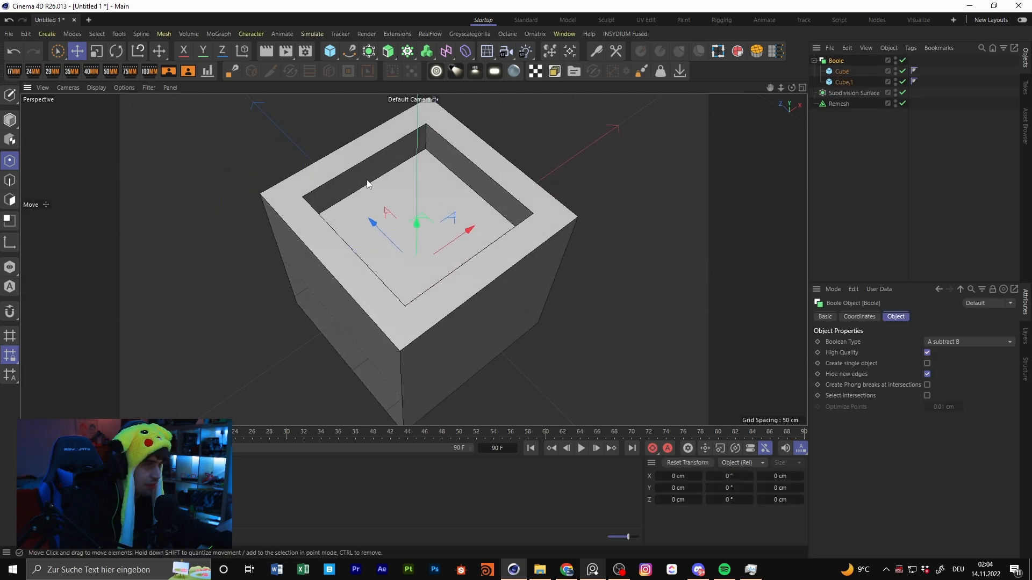
pyautogui.keyDown('alt'); pyautogui.moveTo(380, 222); pyautogui.dragTo(486, 196); pyautogui.keyUp('alt')
# Step: Raise Cube.1 along the Y axis to make the Boole's cavity shallower, and clear the selection
pyautogui.click(842, 71)
pyautogui.click(843, 82)
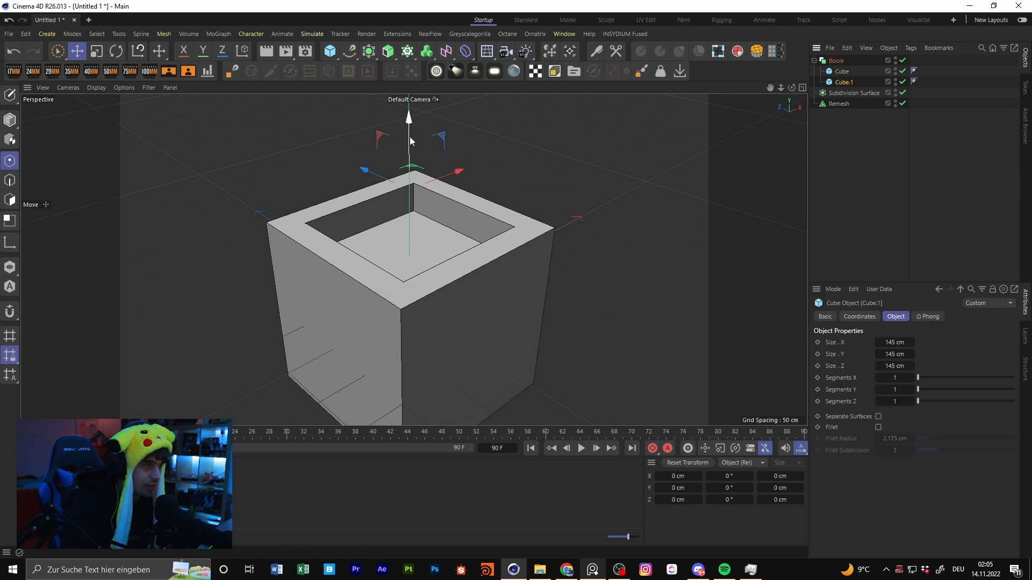
pyautogui.moveTo(409, 137)
pyautogui.mouseDown()
pyautogui.moveTo(411, 153)
pyautogui.moveTo(415, 107)
pyautogui.moveTo(415, 117)
pyautogui.mouseUp()
pyautogui.keyDown('alt'); pyautogui.moveTo(489, 183); pyautogui.dragTo(577, 217, button='middle'); pyautogui.keyUp('alt')
pyautogui.moveTo(893, 203); pyautogui.dragTo(1015, 252)
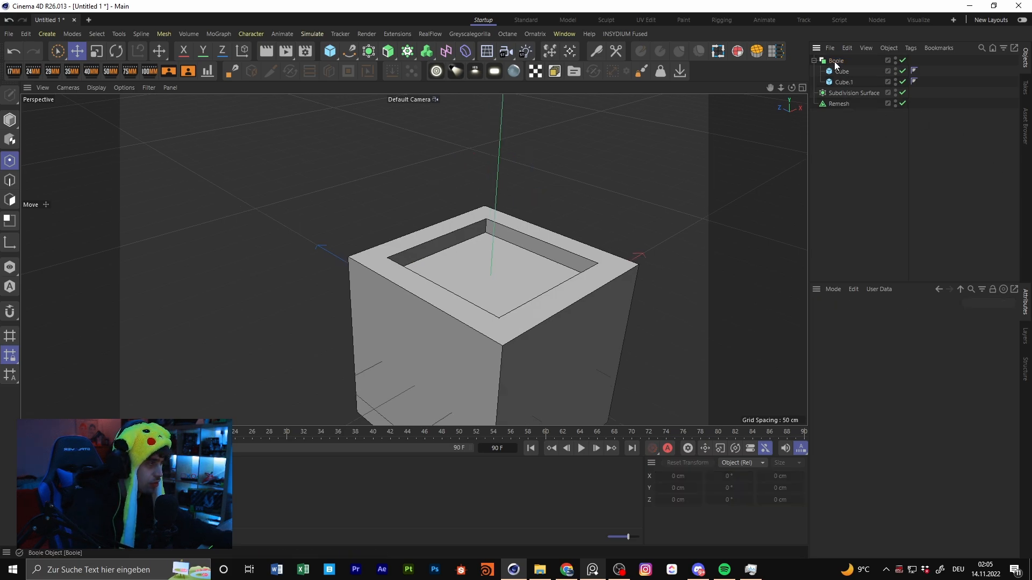
# Step: Add an Extrude generator and a Circle spline, and nest the circle inside the Extrude
pyautogui.click(368, 51)
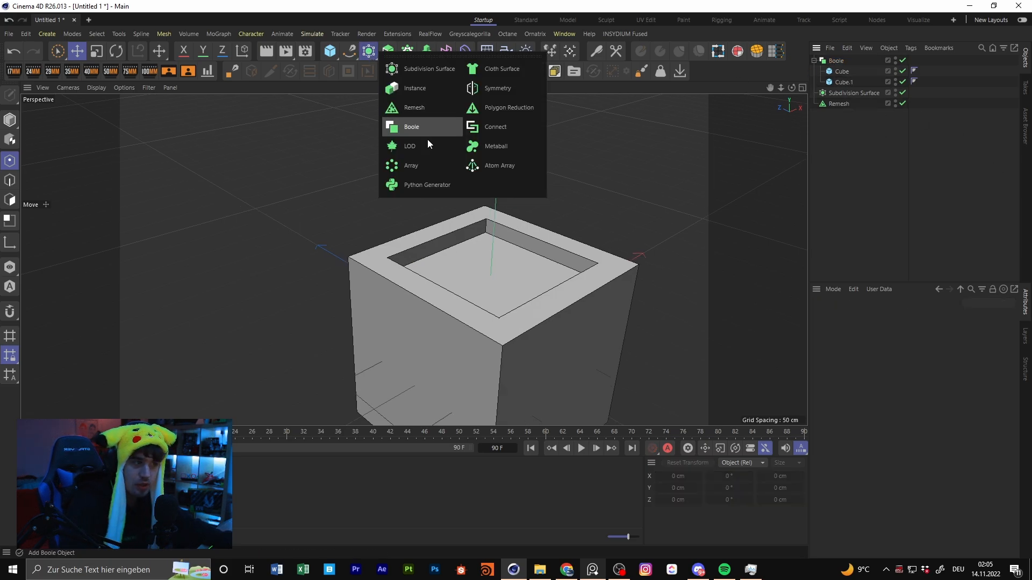
pyautogui.click(388, 51)
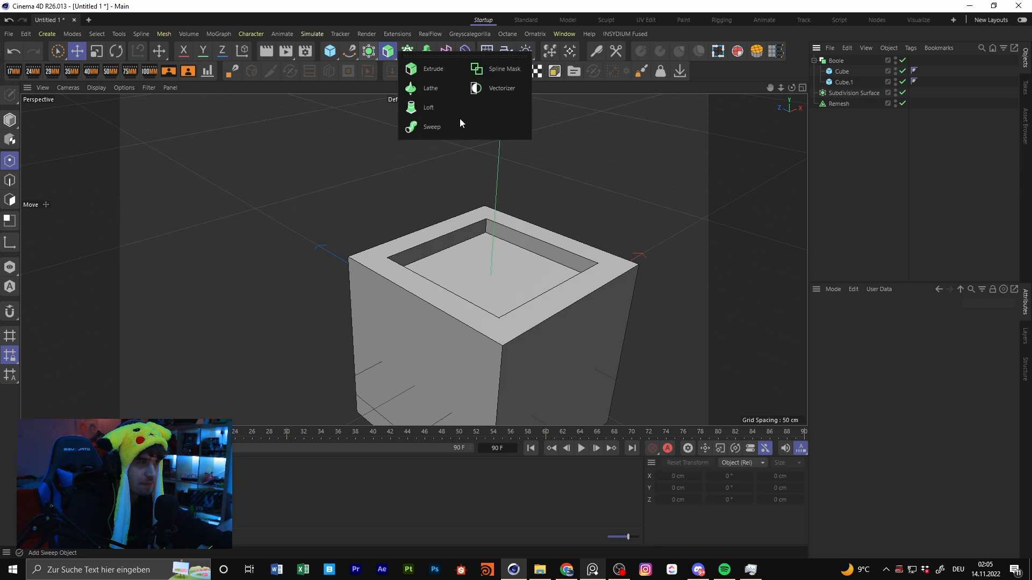
pyautogui.click(441, 76)
pyautogui.click(350, 51)
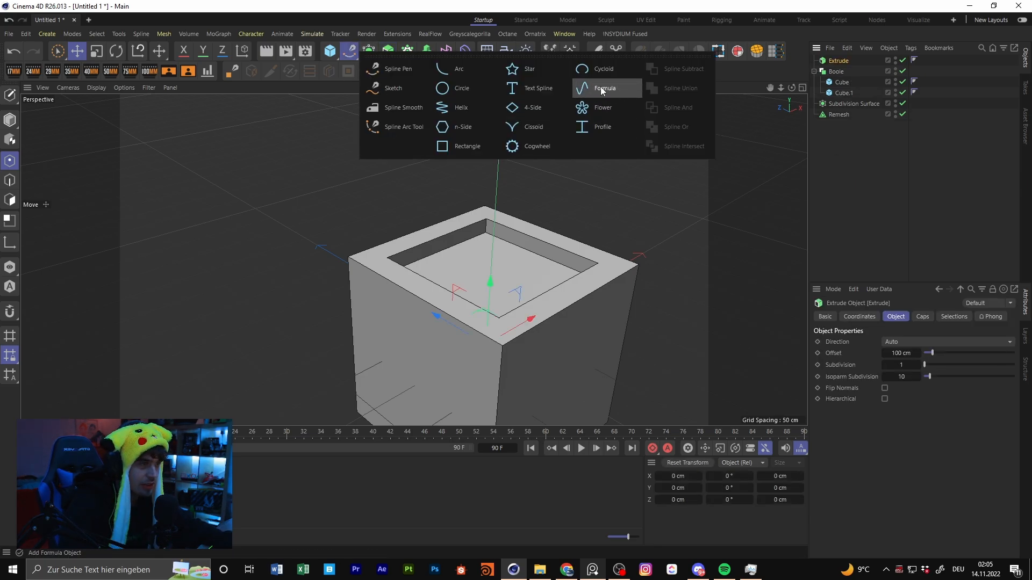
pyautogui.click(461, 89)
pyautogui.moveTo(838, 72)
pyautogui.mouseDown()
pyautogui.moveTo(843, 53)
pyautogui.moveTo(838, 61)
pyautogui.mouseUp()
# Step: Delete the Boole with its cubes and frame the extruded disc
pyautogui.click(839, 82)
pyautogui.press('Delete')
pyautogui.click(837, 62)
pyautogui.keyDown('alt'); pyautogui.moveTo(776, 183); pyautogui.dragTo(649, 156, button='middle'); pyautogui.keyUp('alt')
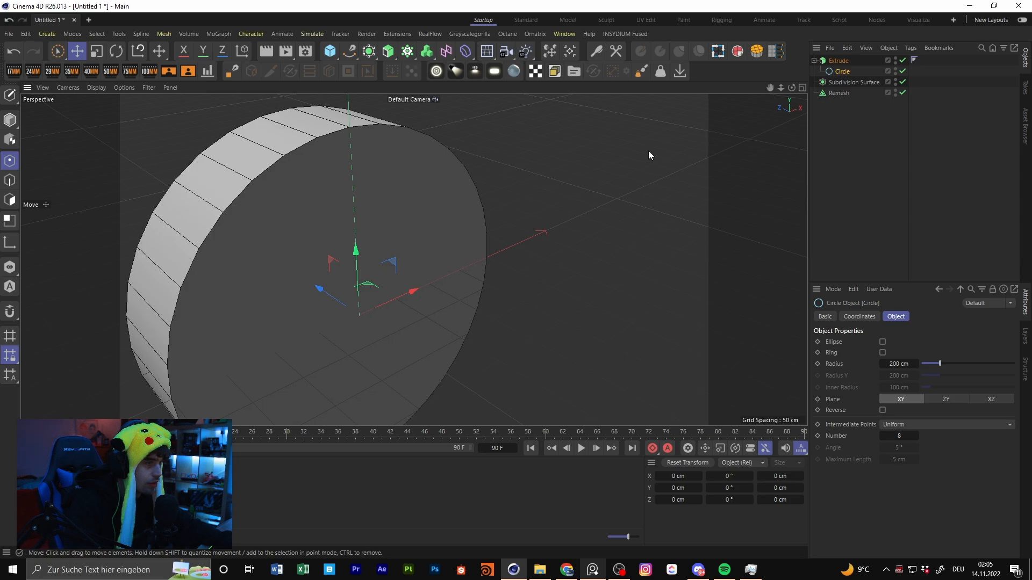
pyautogui.keyDown('alt'); pyautogui.moveTo(409, 237); pyautogui.dragTo(517, 237, button='middle'); pyautogui.keyUp('alt')
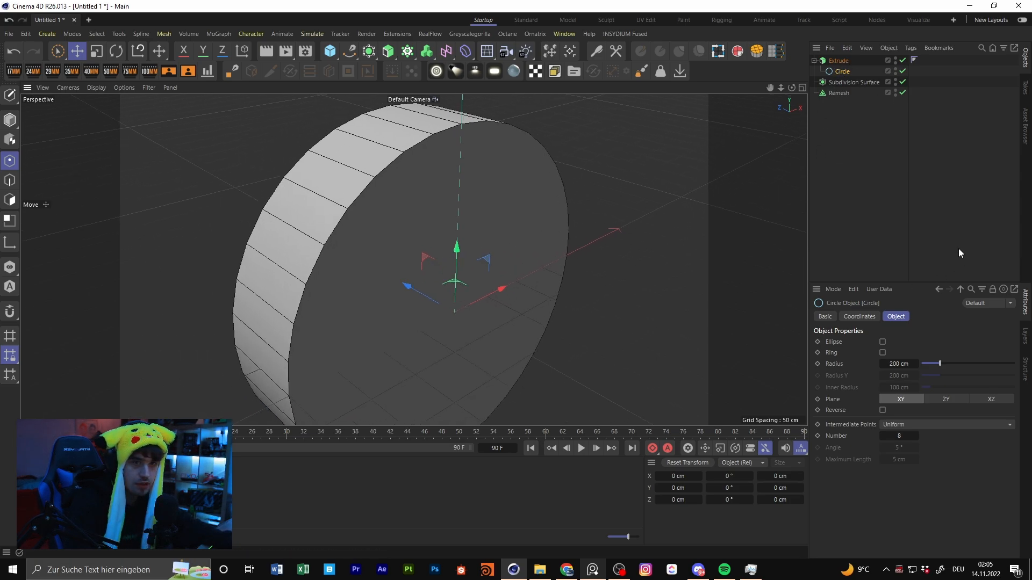
# Step: Increase the Extrude's offset to 321 cm and reduce it to 203 cm
pyautogui.moveTo(946, 363)
pyautogui.mouseDown()
pyautogui.moveTo(955, 366)
pyautogui.moveTo(939, 365)
pyautogui.mouseUp()
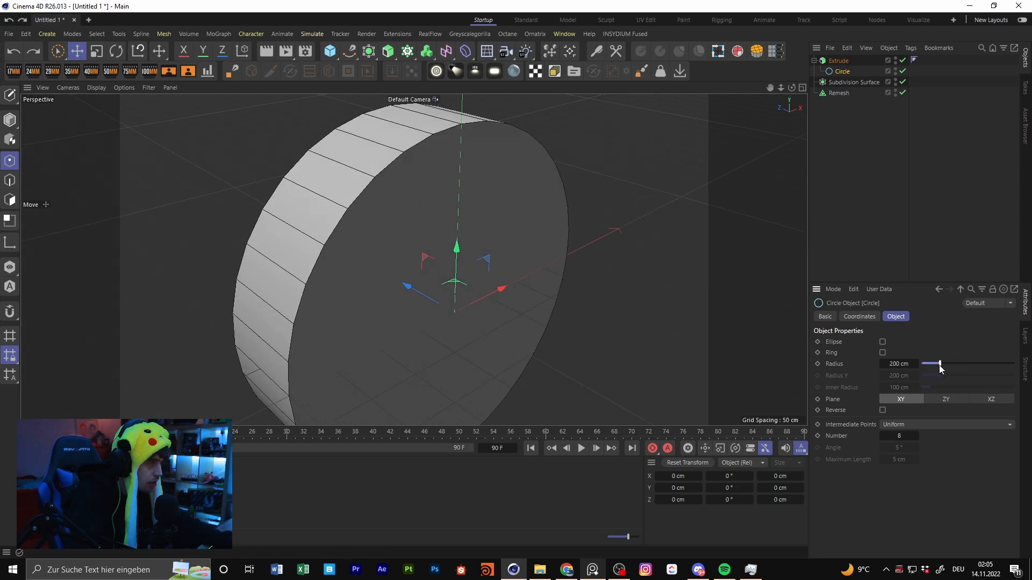
pyautogui.click(838, 62)
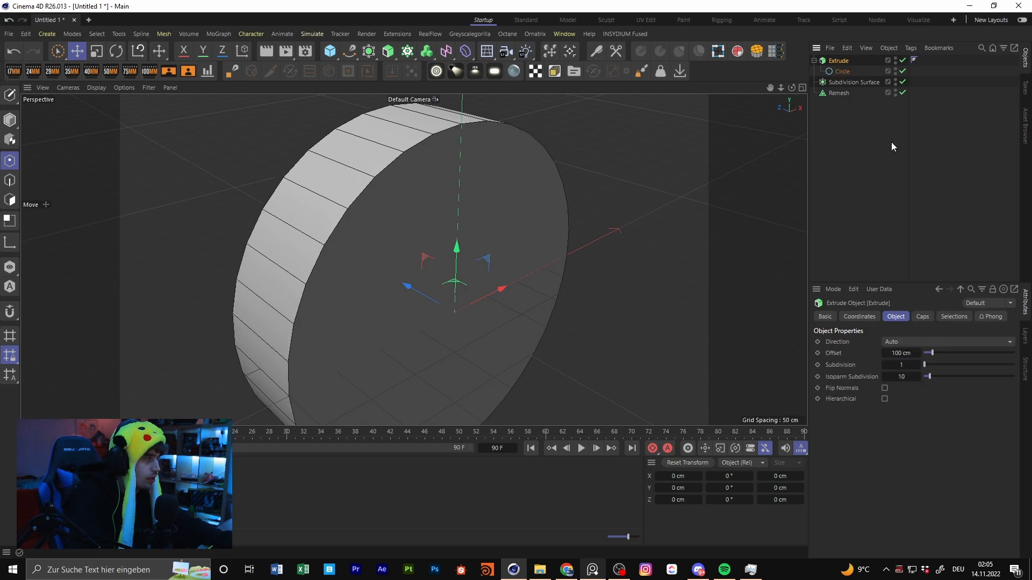
pyautogui.moveTo(935, 355); pyautogui.dragTo(955, 349)
pyautogui.scroll(-3, 382, 162)
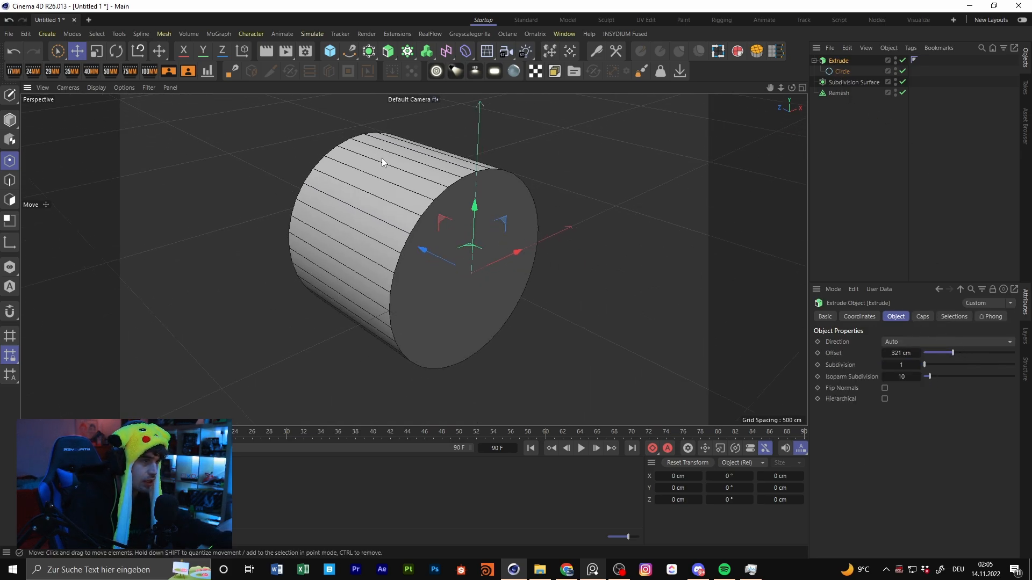
pyautogui.moveTo(952, 354); pyautogui.dragTo(942, 353)
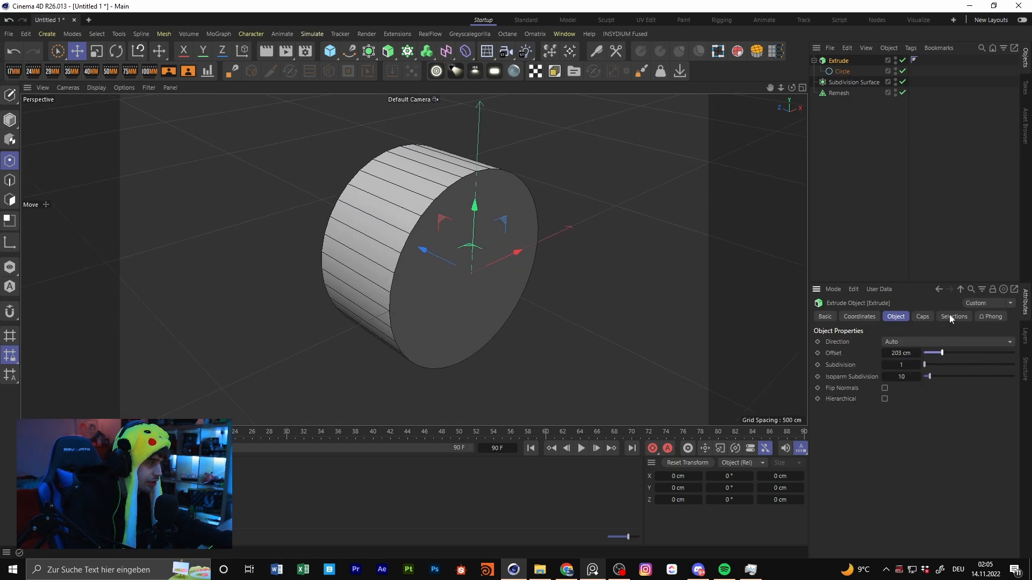
# Step: Delete the Extrude with its circle, and remove the empty Subdivision Surface
pyautogui.click(884, 115)
pyautogui.click(842, 61)
pyautogui.press('Delete')
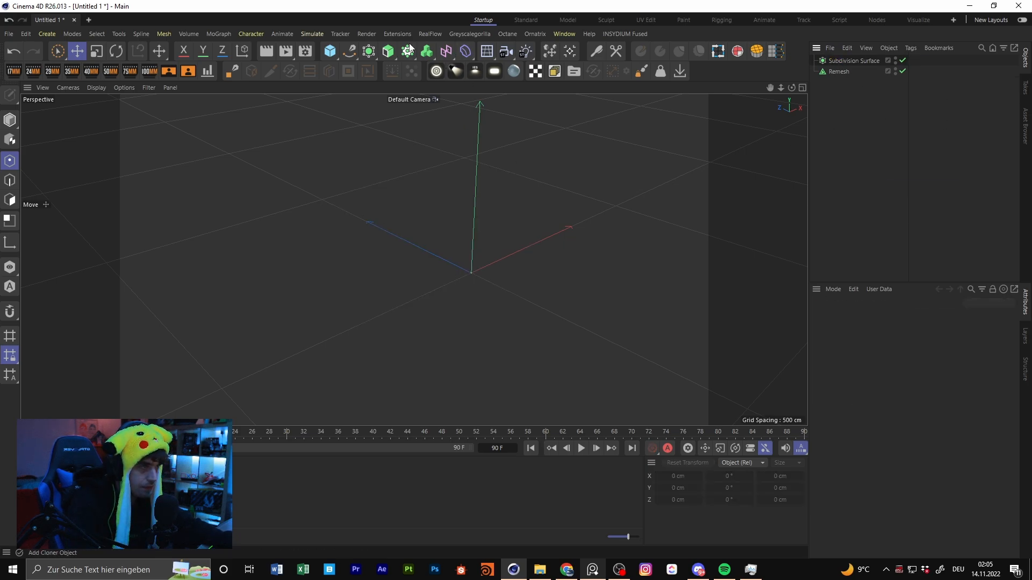
pyautogui.click(352, 52)
pyautogui.click(371, 54)
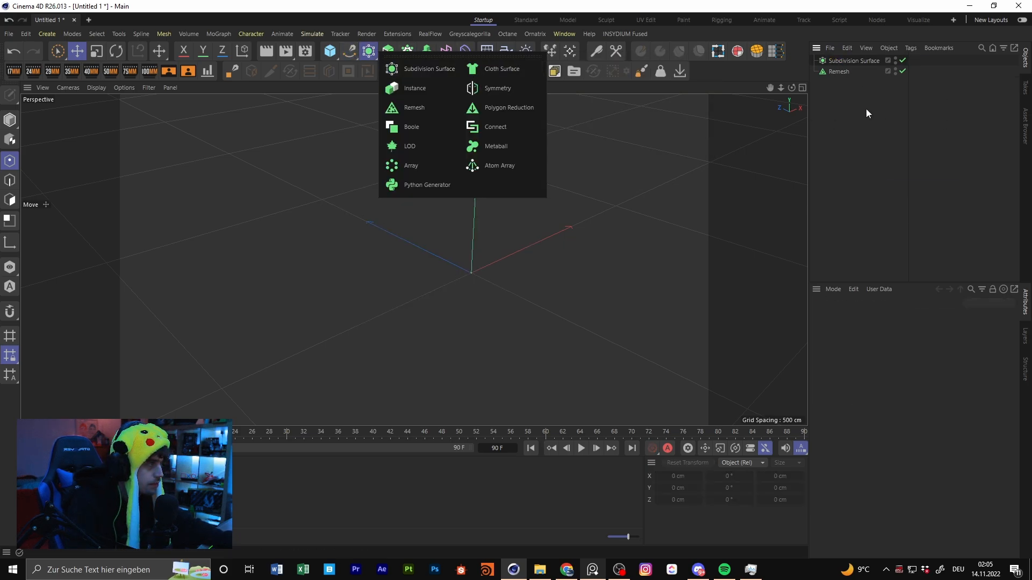
pyautogui.click(866, 108)
pyautogui.click(862, 64)
pyautogui.press('Delete')
# Step: Add a cube primitive to the scene
pyautogui.click(350, 52)
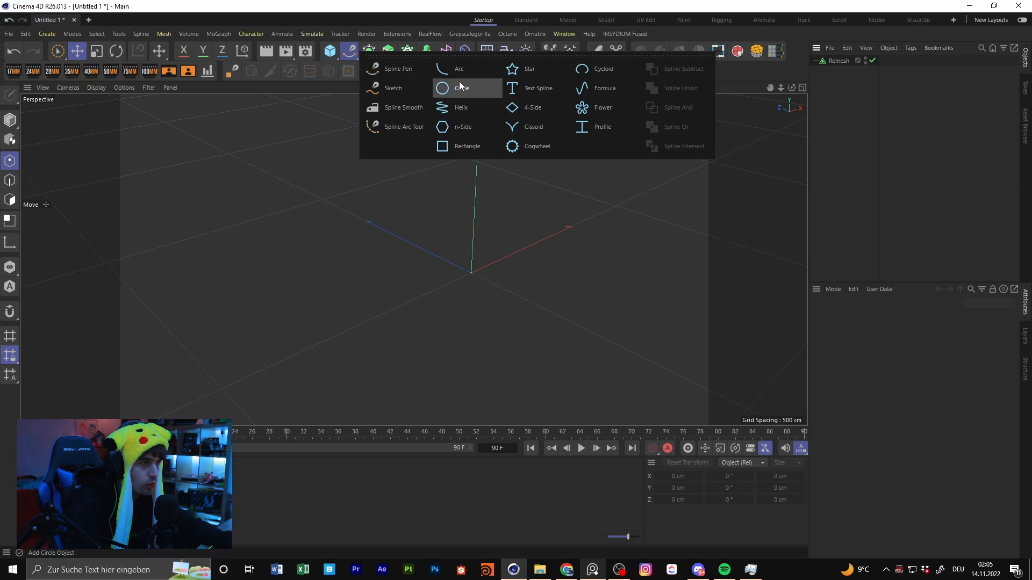
pyautogui.click(369, 51)
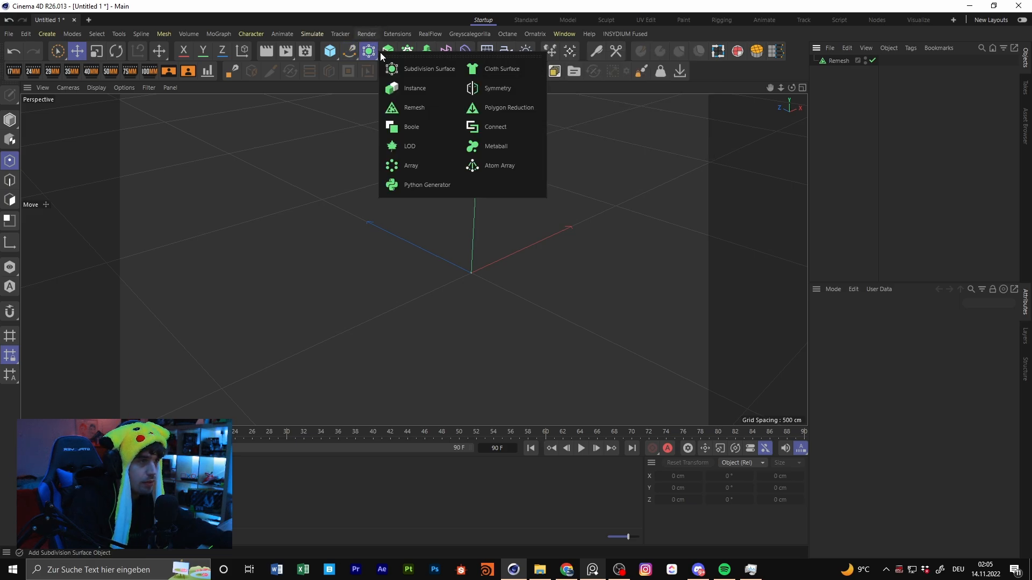
pyautogui.click(330, 51)
pyautogui.click(357, 69)
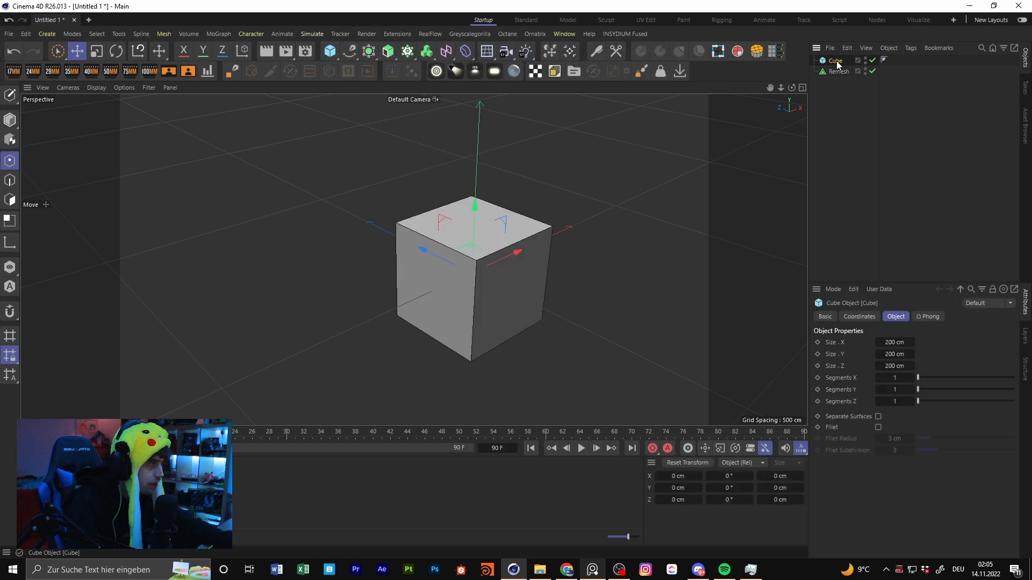
# Step: Set the cube's X, Y and Z segments to 12 each
pyautogui.click(895, 378)
pyautogui.write('12')
pyautogui.press('Tab')
pyautogui.write('12')
pyautogui.press('Tab')
pyautogui.write('12')
pyautogui.press('Return')
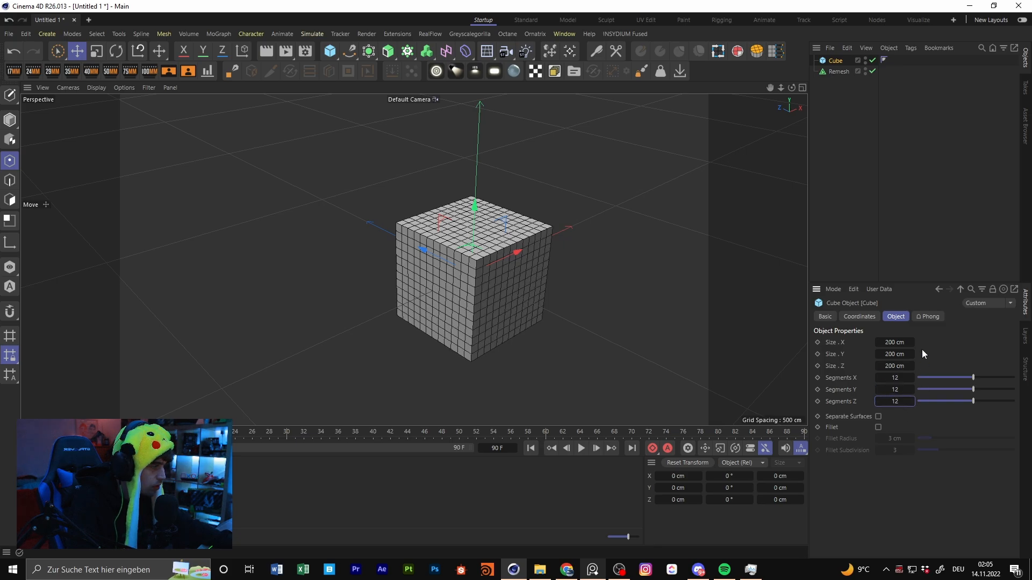
# Step: Set the cube's X, Y and Z segments to 200 each and inspect the dense mesh up close
pyautogui.keyDown('alt'); pyautogui.moveTo(455, 269); pyautogui.dragTo(418, 288, button='middle'); pyautogui.keyUp('alt')
pyautogui.scroll(2, 419, 286)
pyautogui.scroll(4, 441, 278)
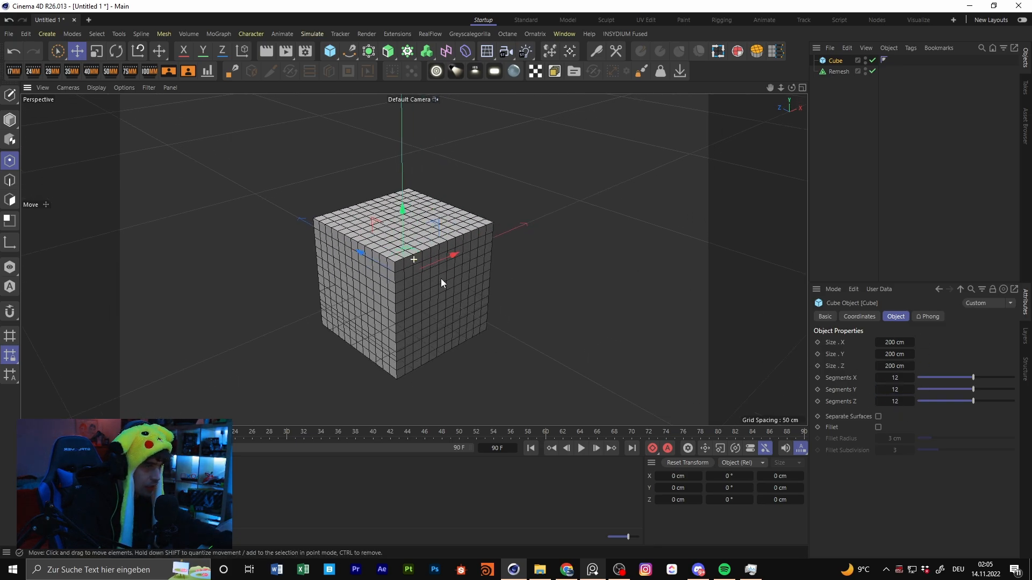
pyautogui.click(894, 378)
pyautogui.write('2080')
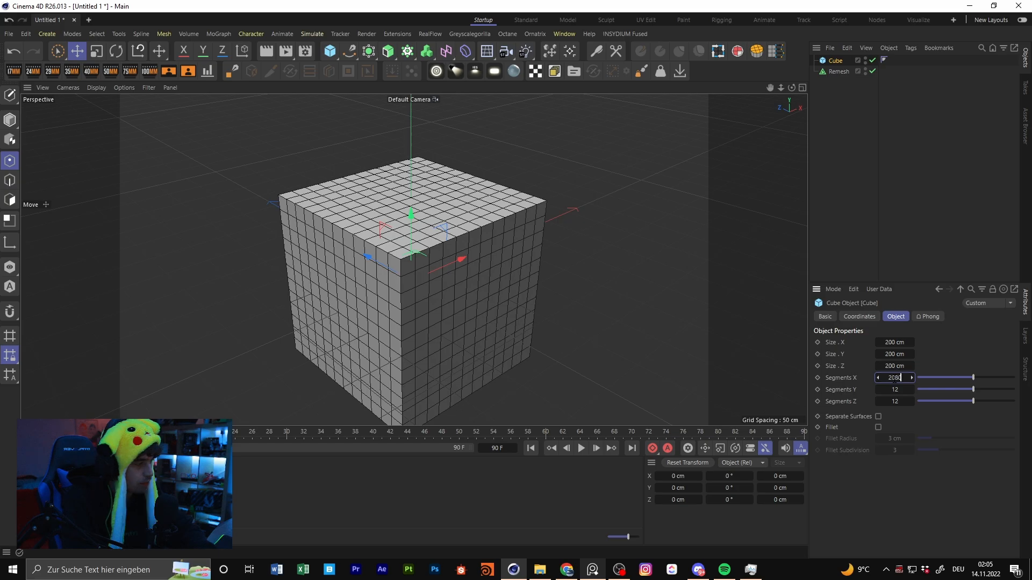
pyautogui.write('0')
pyautogui.hotkey('ctrl', 'a')
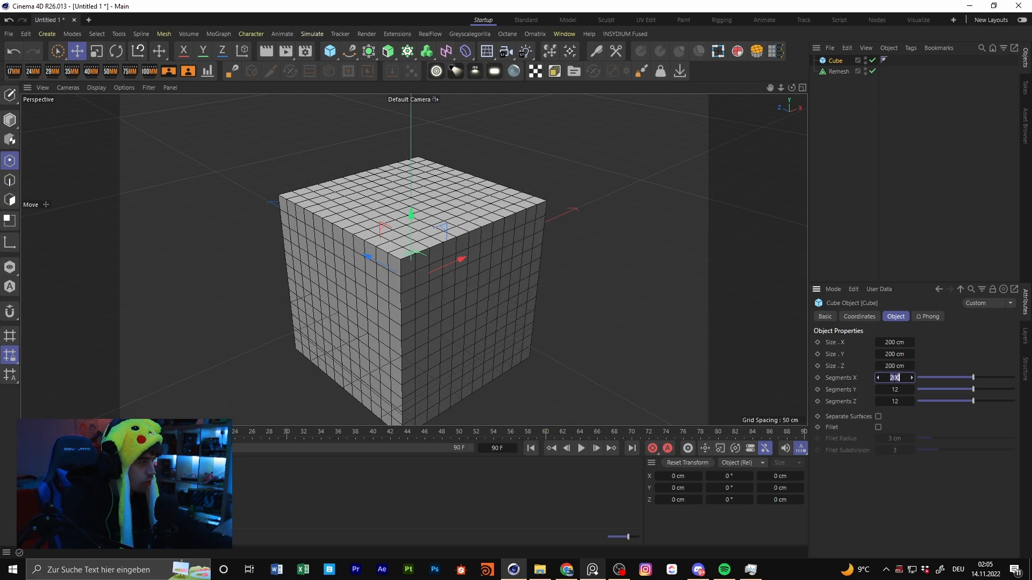
pyautogui.hotkey('ctrl', 'c')
pyautogui.click(894, 390)
pyautogui.hotkey('ctrl', 'v')
pyautogui.click(896, 402)
pyautogui.hotkey('ctrl', 'v')
pyautogui.press('Return')
pyautogui.scroll(6, 502, 231)
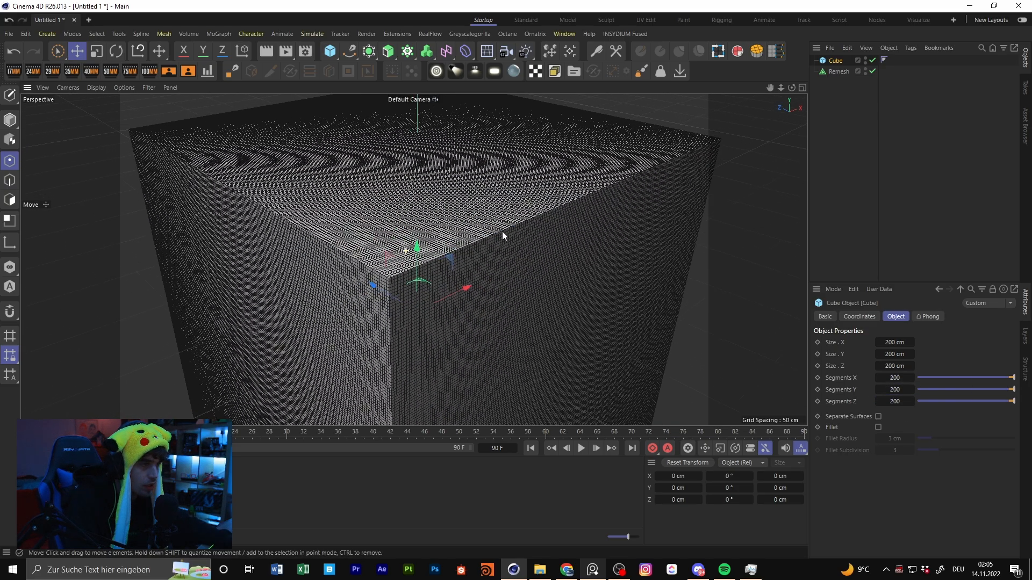
# Step: Check the dense cube's point and polygon counts in the scene information
pyautogui.hotkey('ctrl', 'i')
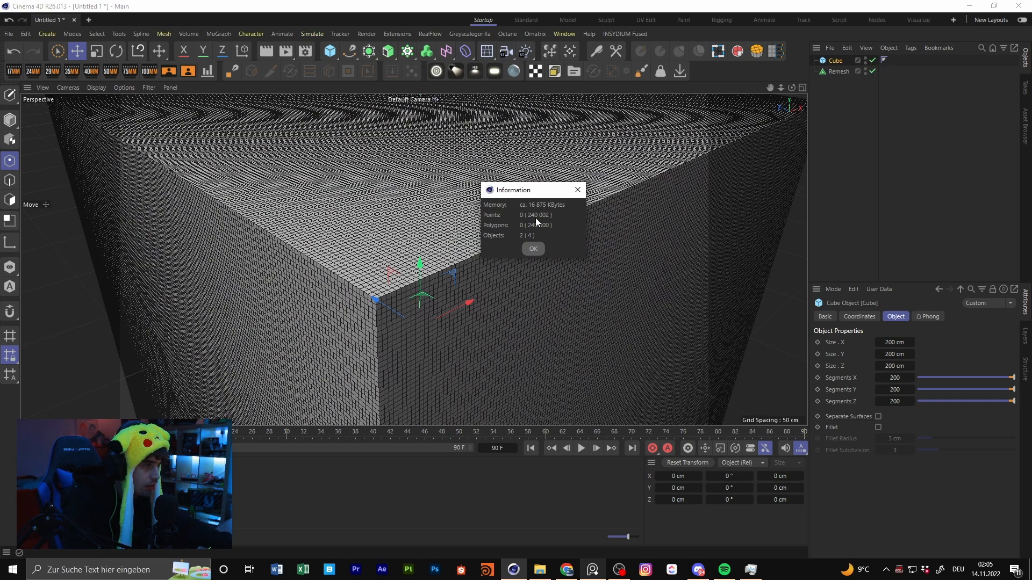
pyautogui.click(533, 249)
pyautogui.scroll(-6, 504, 240)
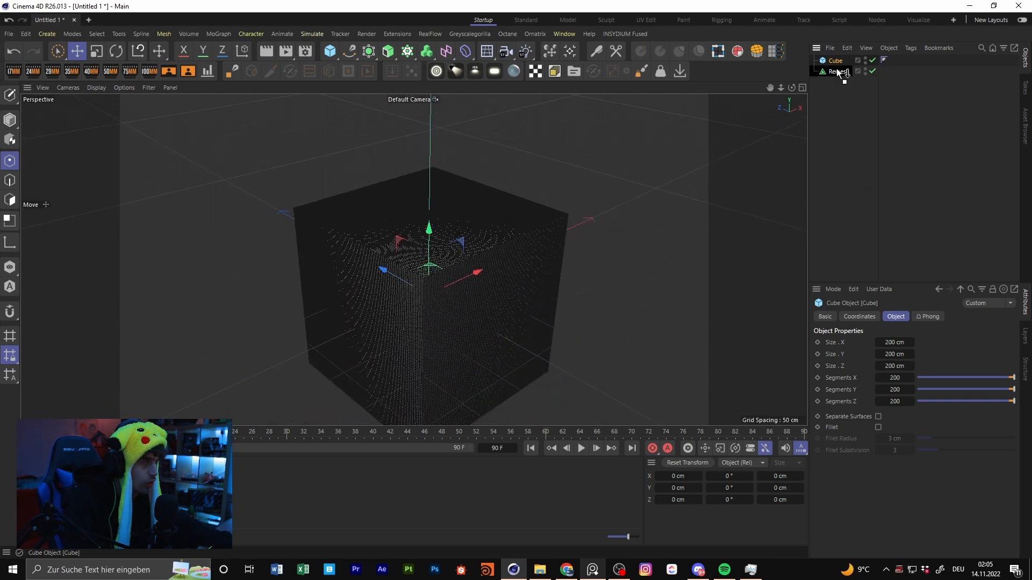
# Step: Make the cube a child of the Remesh generator and show the Remesh settings
pyautogui.moveTo(837, 70); pyautogui.dragTo(838, 71)
pyautogui.click(838, 61)
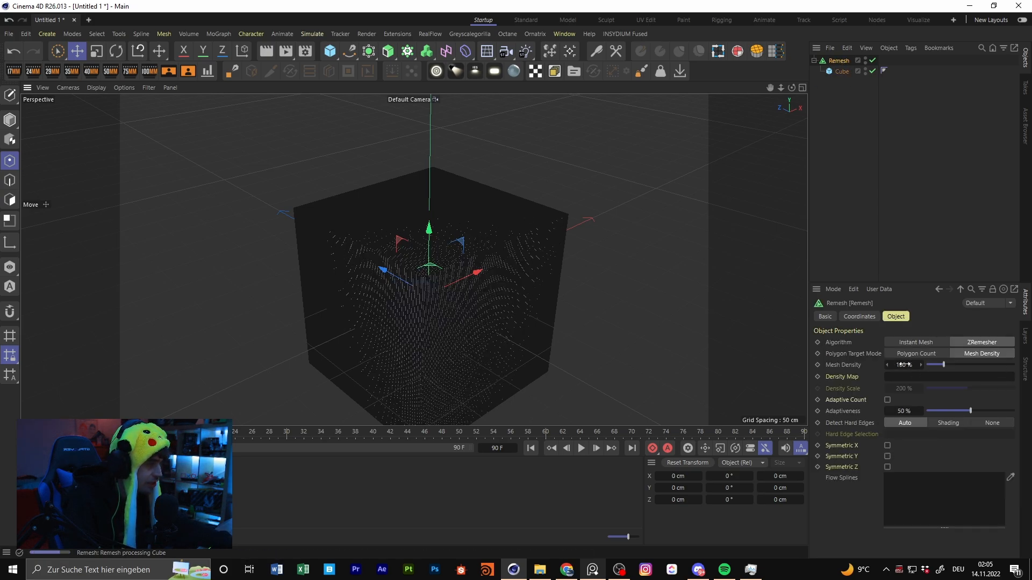
# Step: Examine the remeshed cube's polygon layout up close around its front corner
pyautogui.scroll(4, 515, 253)
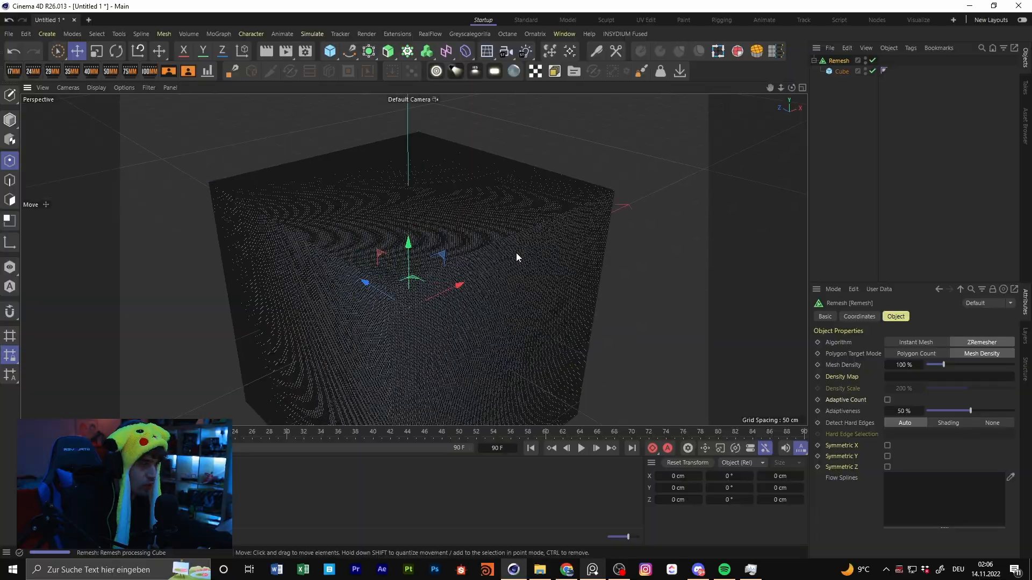
pyautogui.scroll(8, 351, 260)
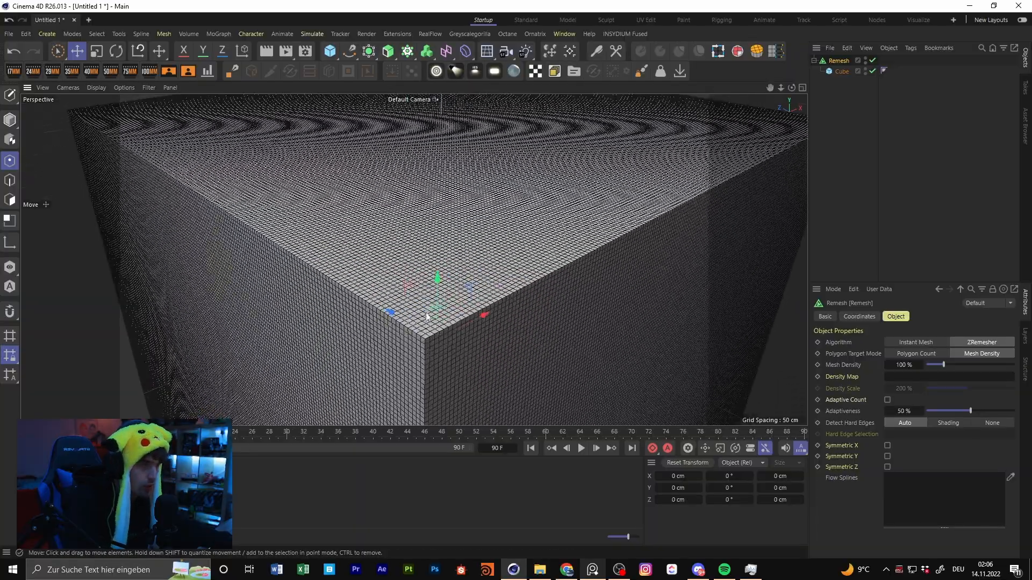
pyautogui.scroll(3, 515, 246)
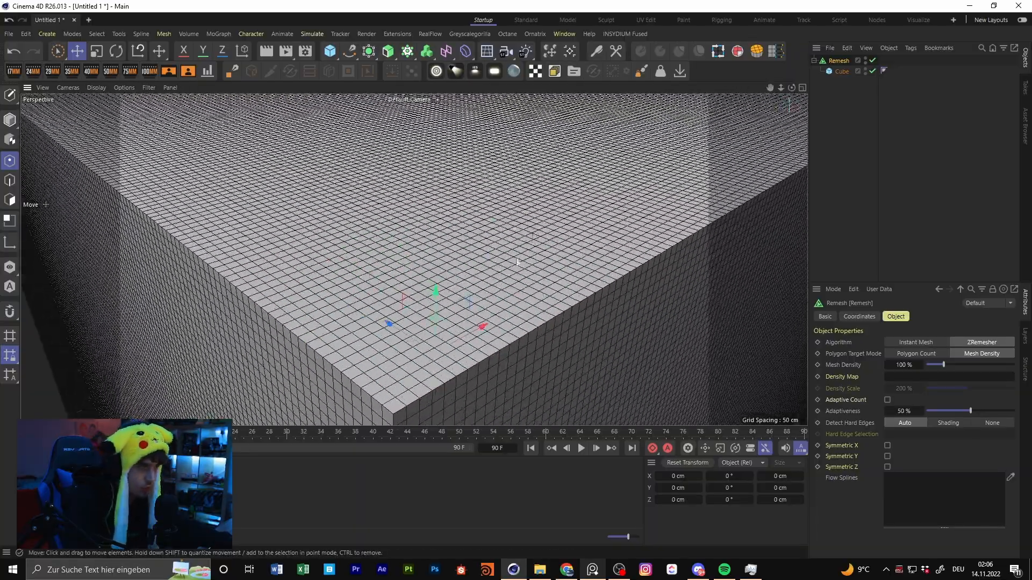
pyautogui.click(96, 88)
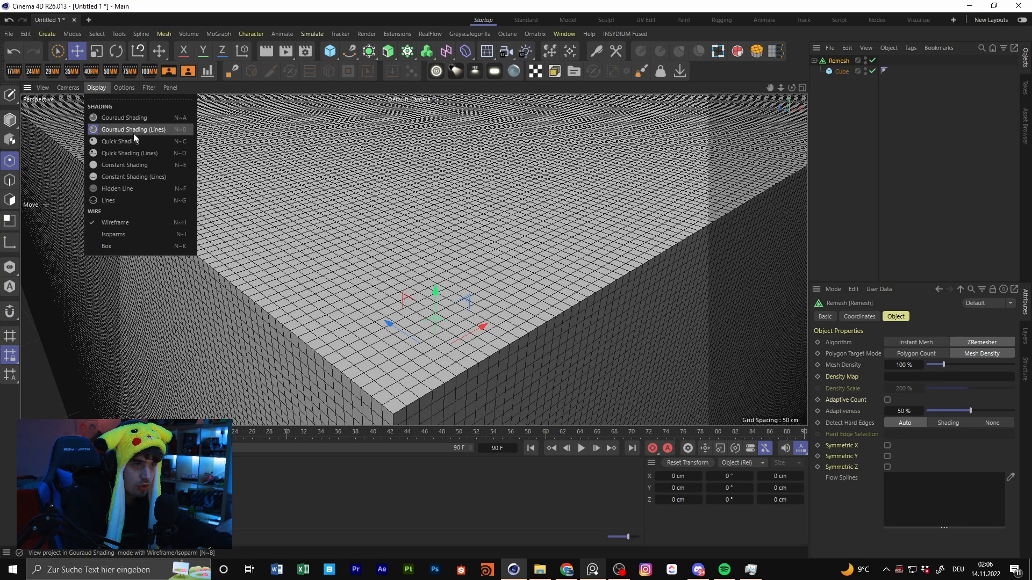
pyautogui.click(401, 338)
pyautogui.keyDown('alt'); pyautogui.moveTo(411, 378); pyautogui.dragTo(432, 225, button='middle'); pyautogui.keyUp('alt')
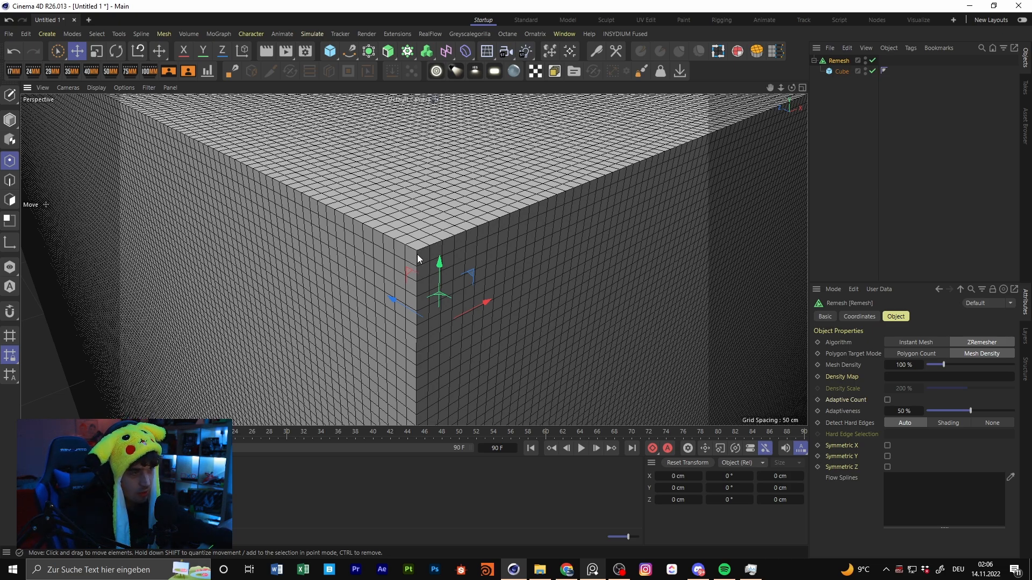
pyautogui.scroll(2, 433, 190)
pyautogui.scroll(-3, 462, 198)
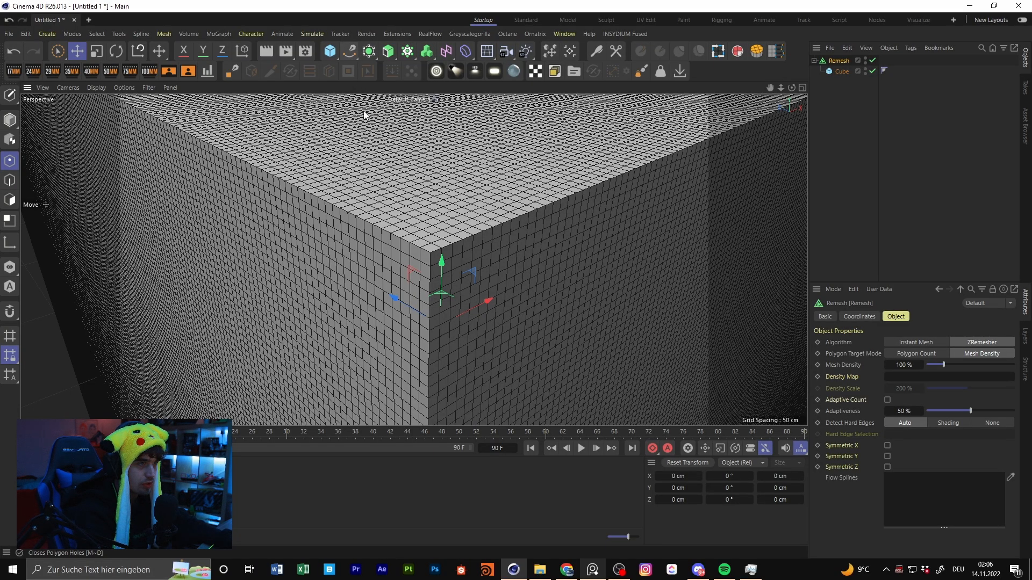
# Step: Set the Remesh mesh density to 1% and inspect the cube's coarser mesh from several angles
pyautogui.click(857, 154)
pyautogui.moveTo(780, 89); pyautogui.dragTo(725, 89)
pyautogui.click(838, 61)
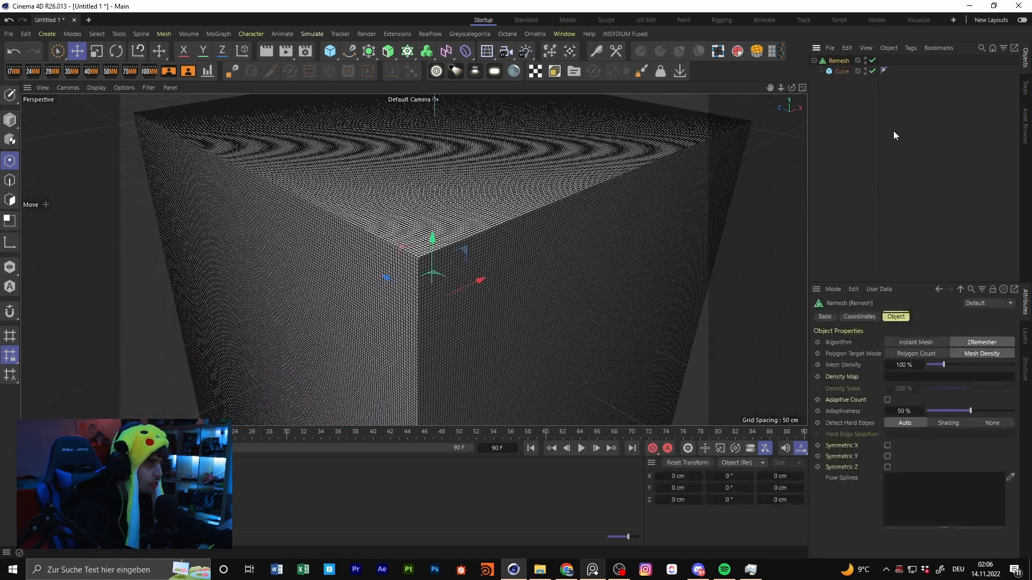
pyautogui.doubleClick(914, 365)
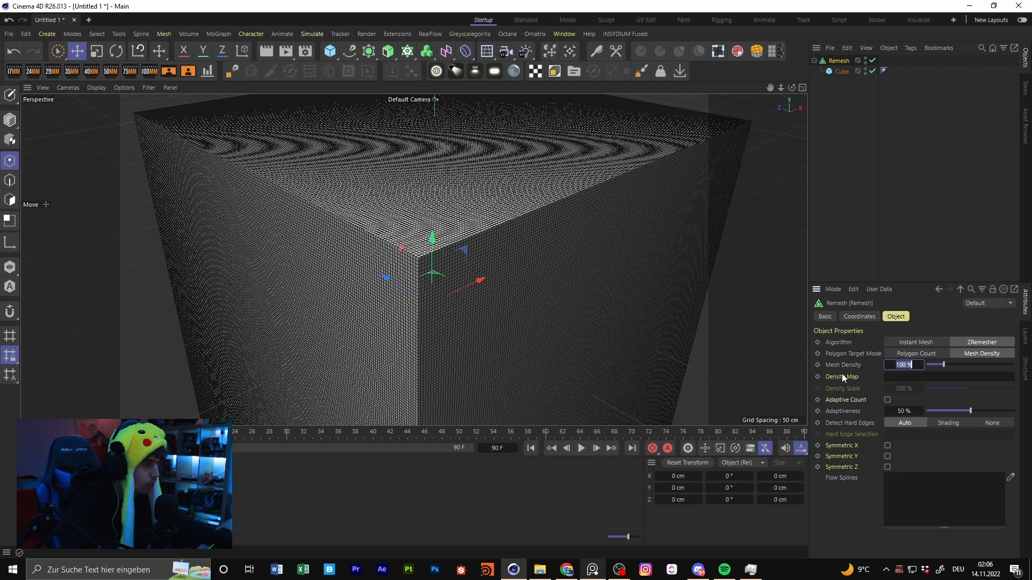
pyautogui.write('1')
pyautogui.press('Return')
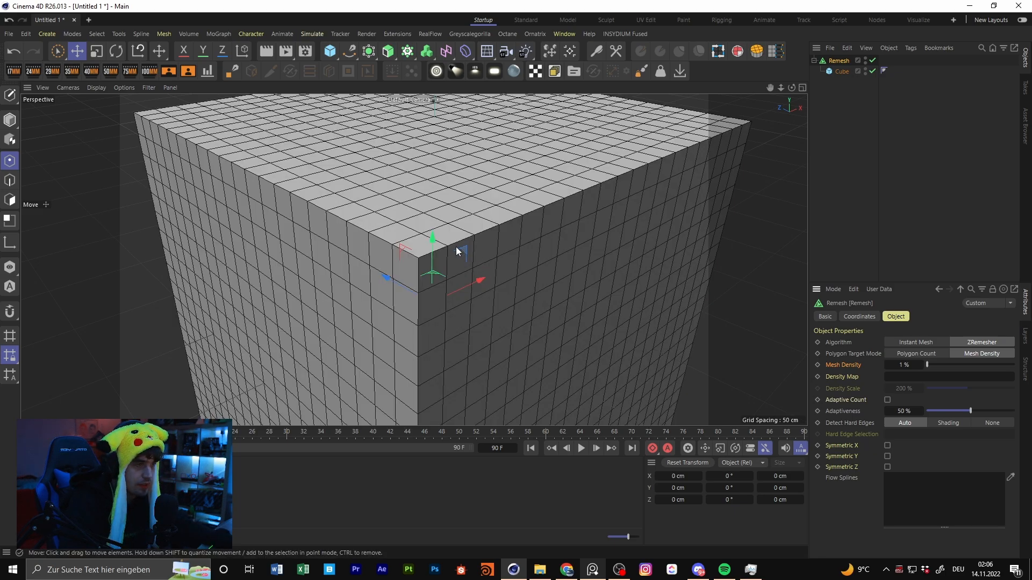
pyautogui.keyDown('alt'); pyautogui.moveTo(416, 237); pyautogui.dragTo(407, 309, button='middle'); pyautogui.keyUp('alt')
pyautogui.keyDown('alt'); pyautogui.moveTo(409, 269); pyautogui.dragTo(404, 297); pyautogui.keyUp('alt')
pyautogui.keyDown('alt'); pyautogui.moveTo(404, 296); pyautogui.dragTo(344, 311, button='right'); pyautogui.keyUp('alt')
pyautogui.keyDown('alt'); pyautogui.moveTo(406, 324); pyautogui.dragTo(441, 310); pyautogui.keyUp('alt')
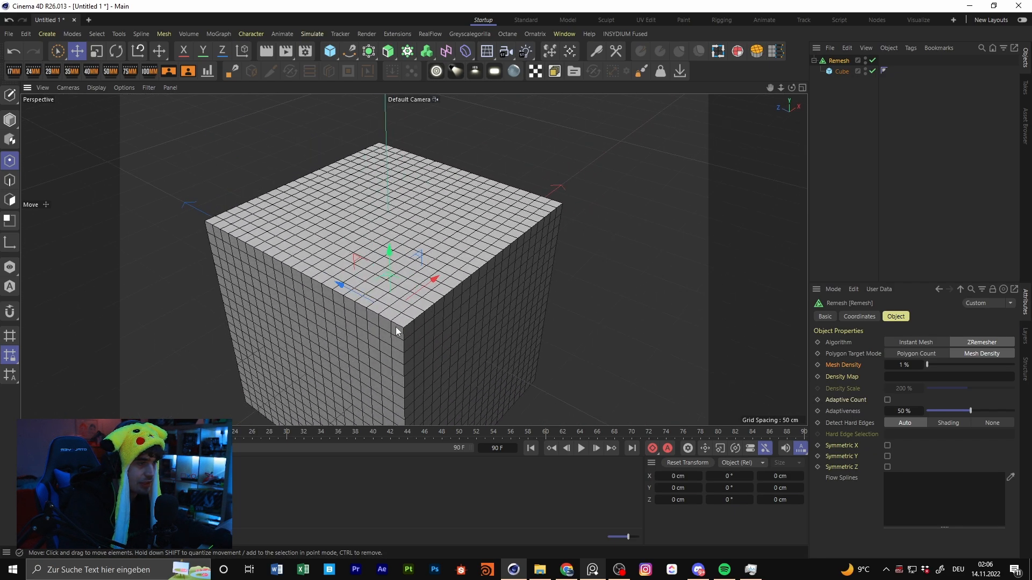
pyautogui.keyDown('alt'); pyautogui.moveTo(396, 327); pyautogui.dragTo(430, 321, button='right'); pyautogui.keyUp('alt')
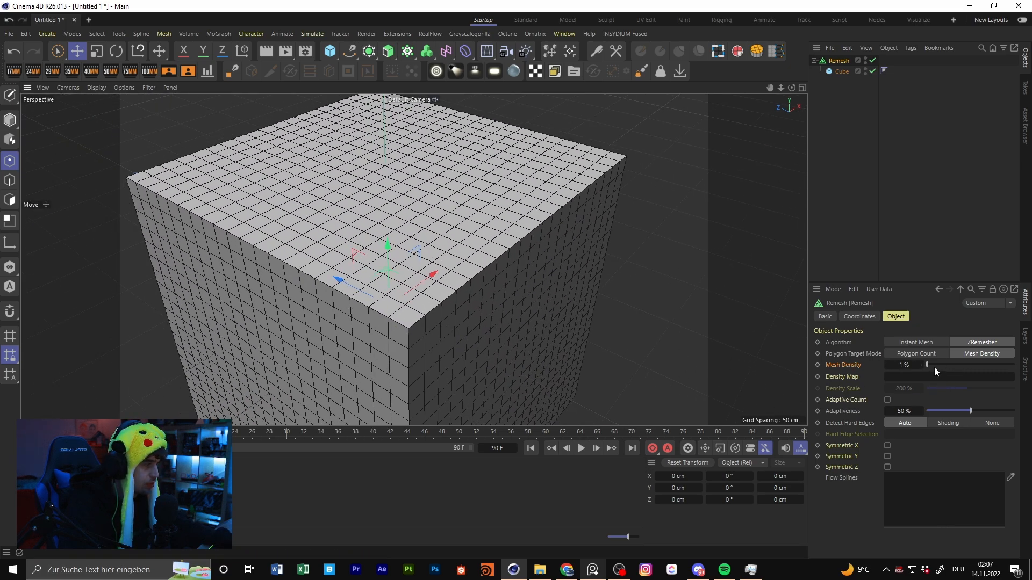
# Step: Add a Polygon Reduction generator, make the cube its child, and delete the Remesh generator
pyautogui.click(369, 51)
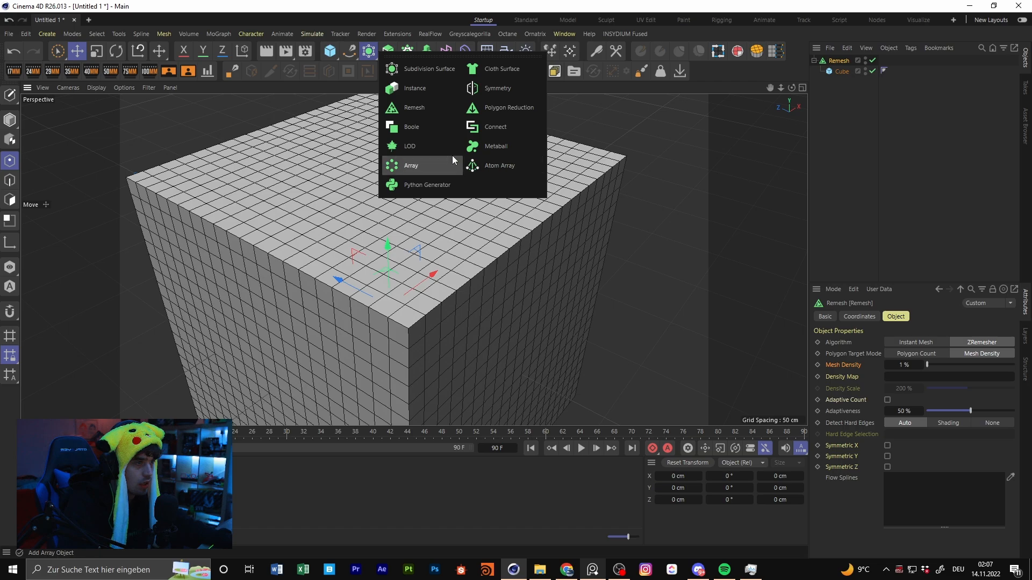
pyautogui.click(509, 107)
pyautogui.moveTo(842, 83); pyautogui.dragTo(849, 61)
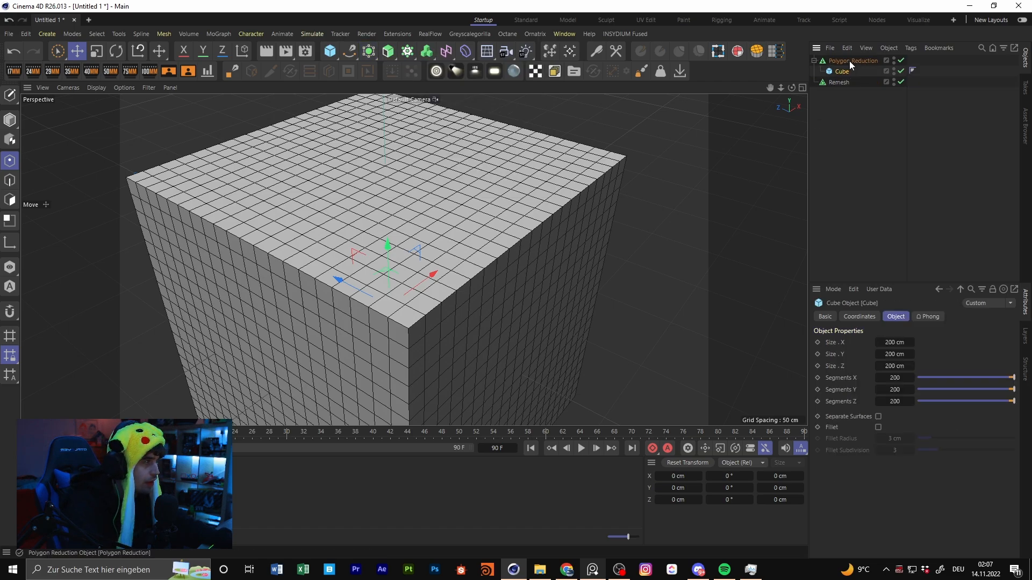
pyautogui.click(839, 82)
pyautogui.press('Delete')
# Step: Set the Polygon Reduction's reduction strength to 1%
pyautogui.click(854, 61)
pyautogui.doubleClick(920, 353)
pyautogui.write('1')
pyautogui.press('Return')
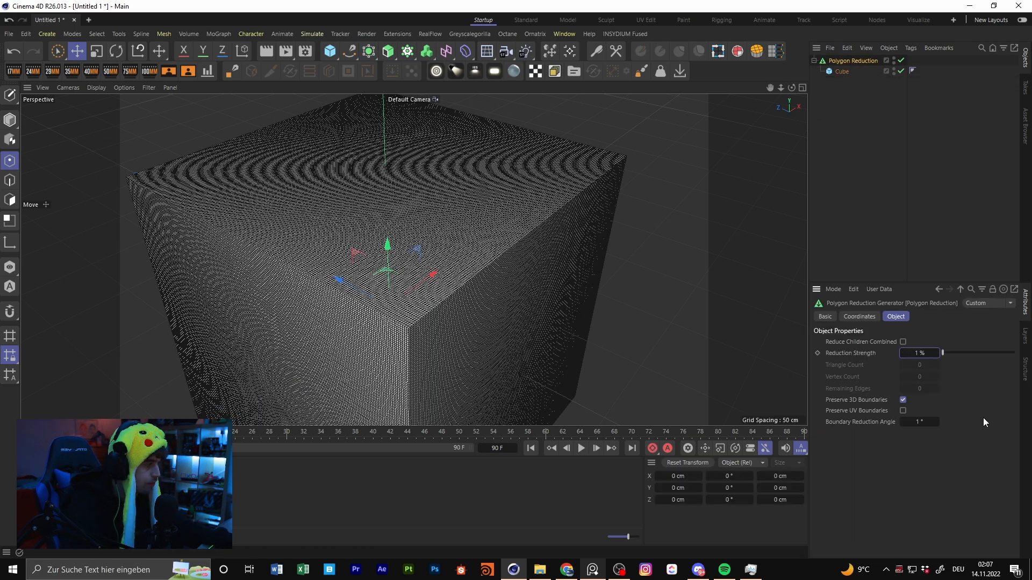
# Step: Set the Polygon Reduction's reduction strength to 95%
pyautogui.click(904, 354)
pyautogui.doubleClick(920, 352)
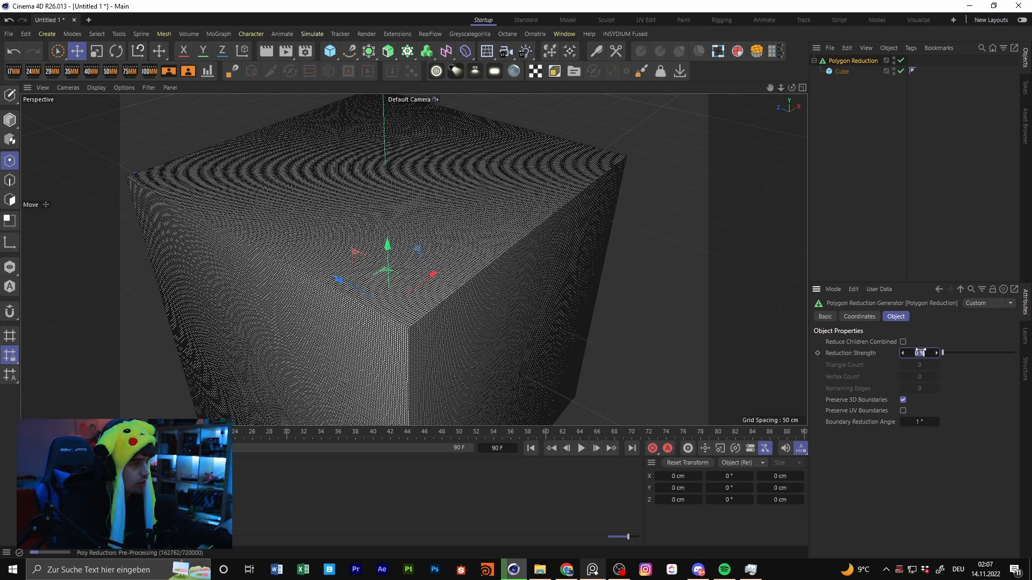
pyautogui.write('9')
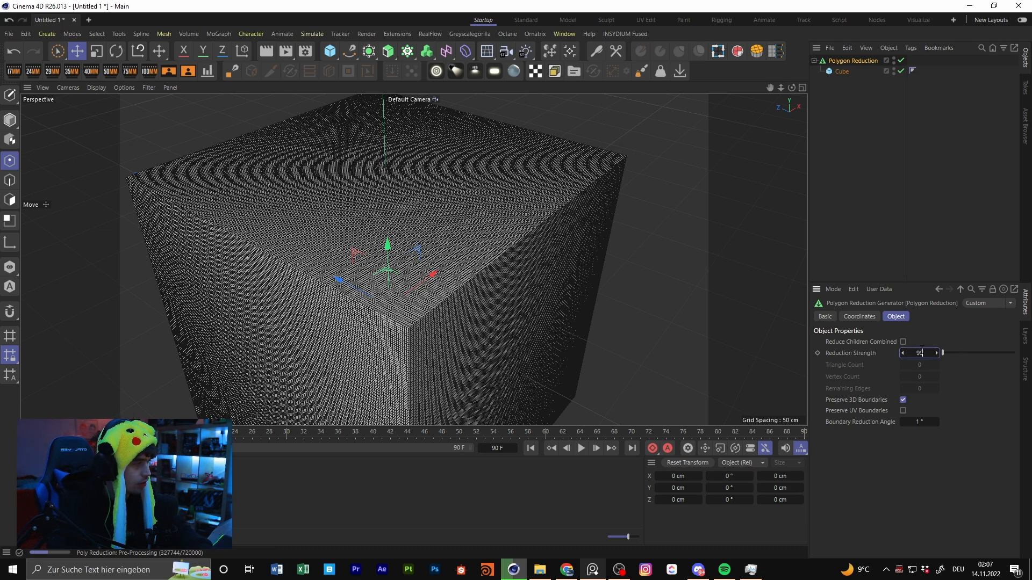
pyautogui.write('5')
pyautogui.press('Return')
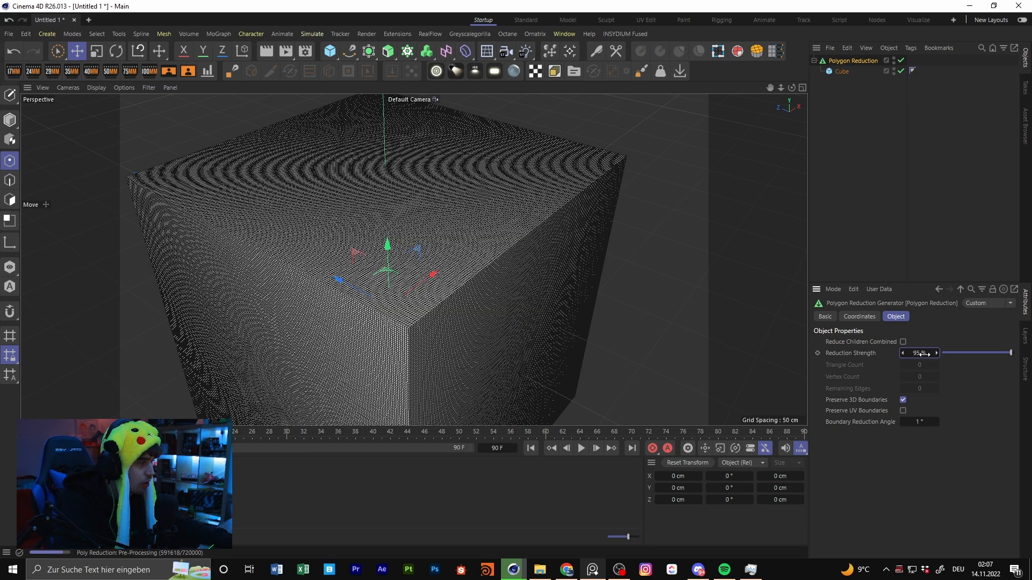
# Step: Set the reduction strength to 99% and inspect the triangulated cube up close
pyautogui.click(921, 353)
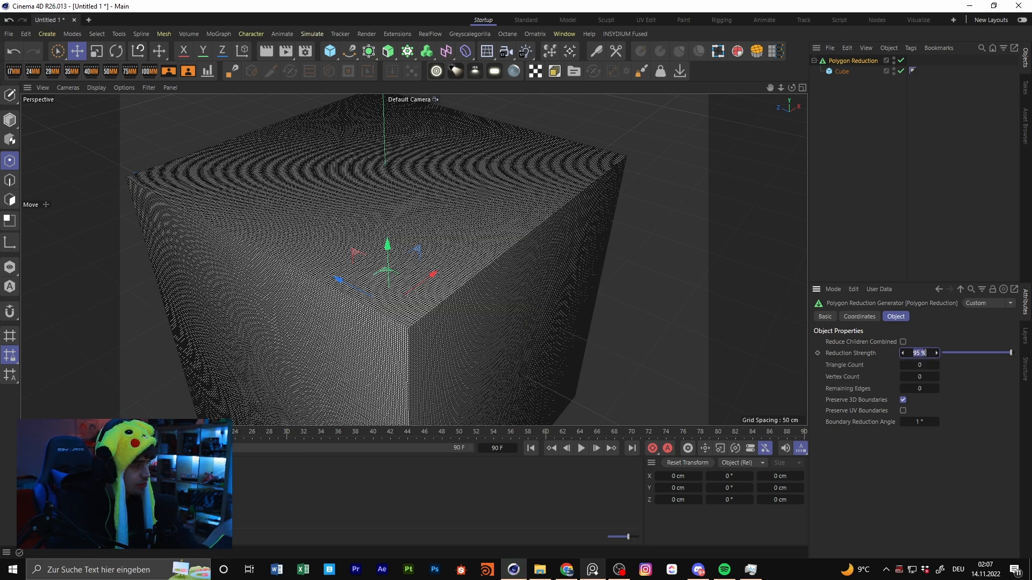
pyautogui.write('99')
pyautogui.press('Return')
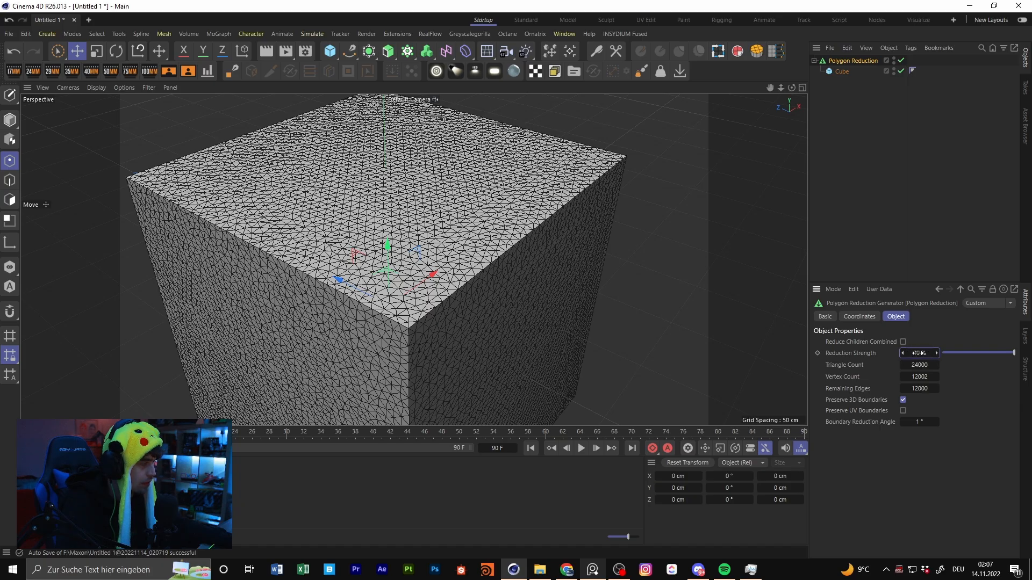
pyautogui.keyDown('alt'); pyautogui.moveTo(384, 226); pyautogui.dragTo(403, 261, button='middle'); pyautogui.keyUp('alt')
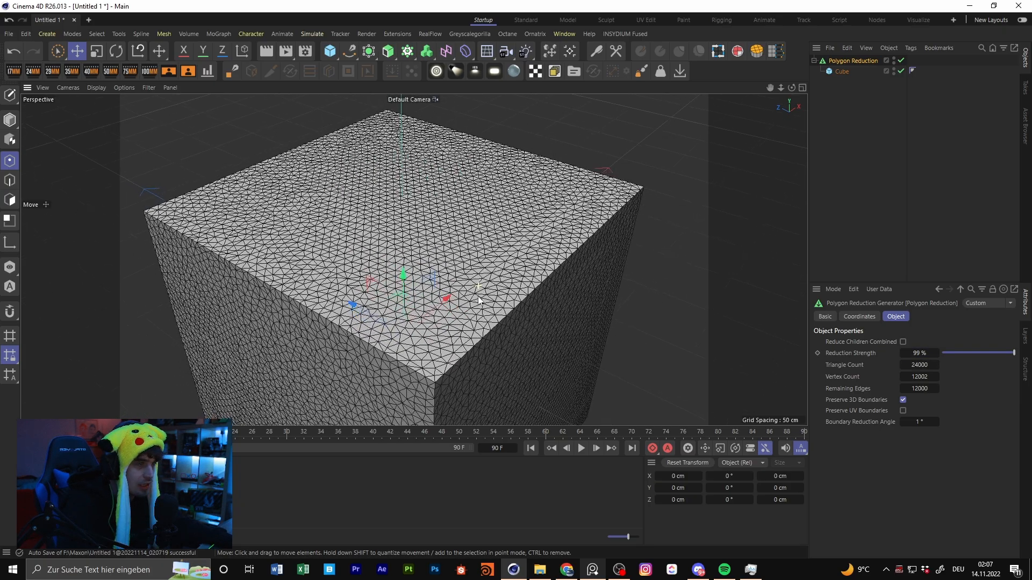
pyautogui.keyDown('alt'); pyautogui.moveTo(403, 260); pyautogui.dragTo(401, 305); pyautogui.keyUp('alt')
pyautogui.scroll(5, 484, 319)
pyautogui.scroll(-8, 493, 321)
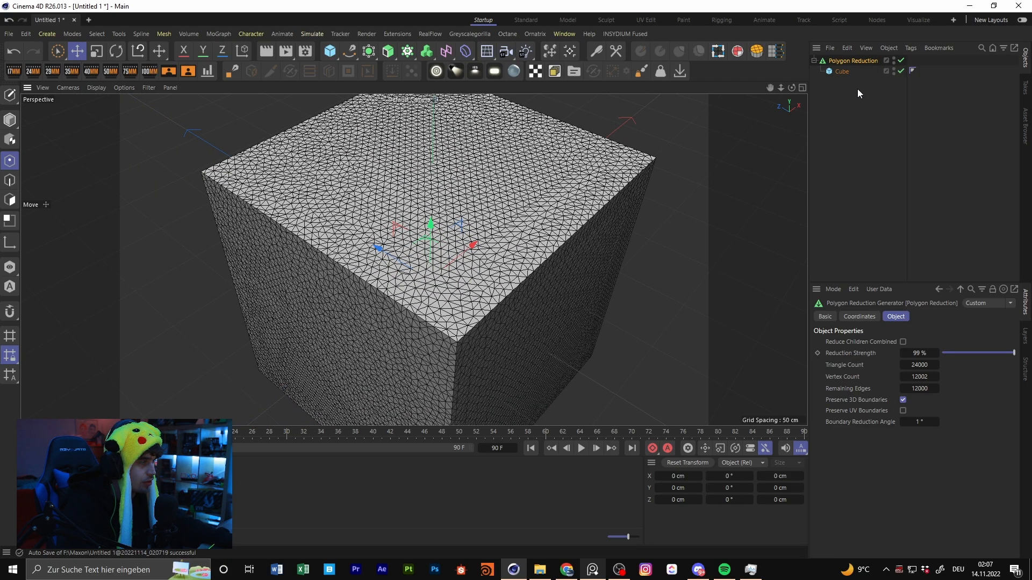
# Step: Duplicate the cube as a separate object outside the Polygon Reduction generator
pyautogui.click(842, 71)
pyautogui.hotkey('ctrl', 'c')
pyautogui.hotkey('ctrl', 'v')
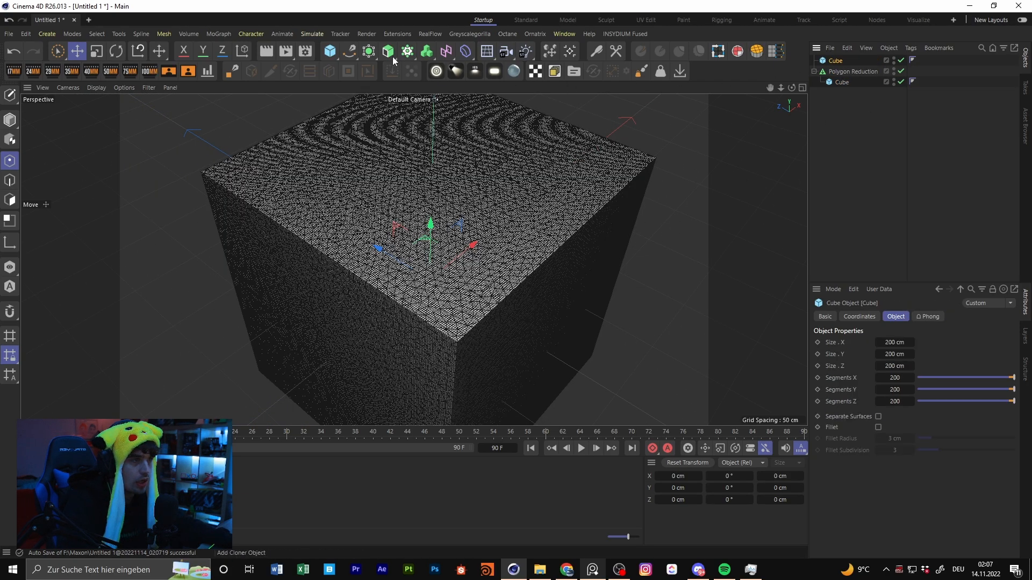
# Step: Add a Remesh generator and make the duplicated cube its child
pyautogui.click(349, 51)
pyautogui.click(368, 51)
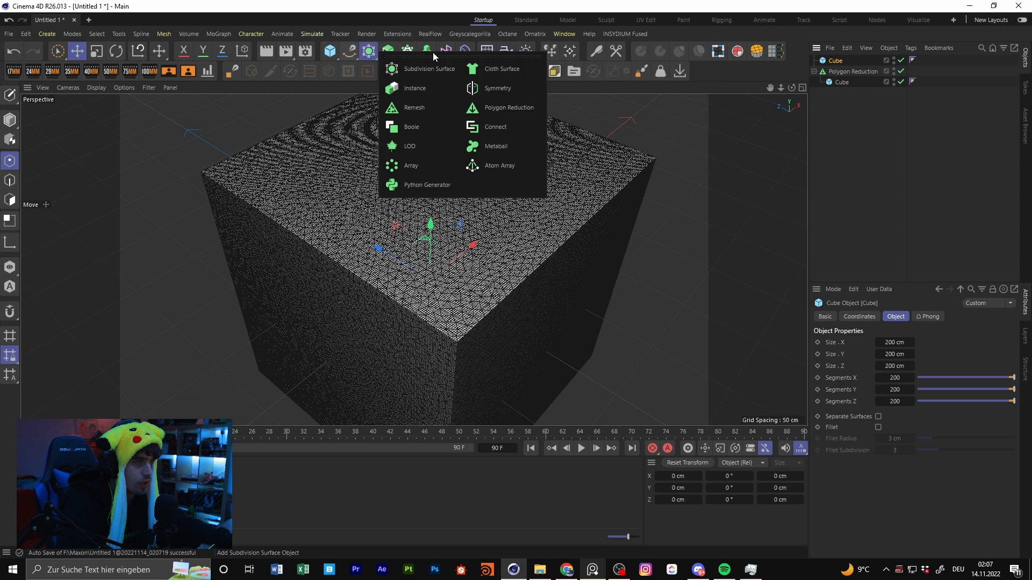
pyautogui.click(369, 52)
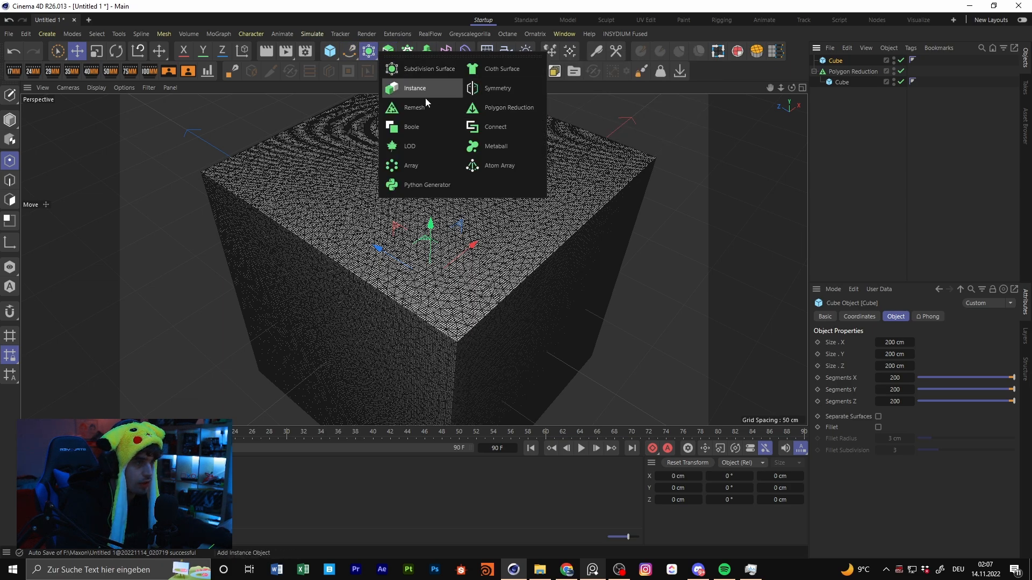
pyautogui.click(414, 108)
pyautogui.moveTo(836, 71); pyautogui.dragTo(840, 61)
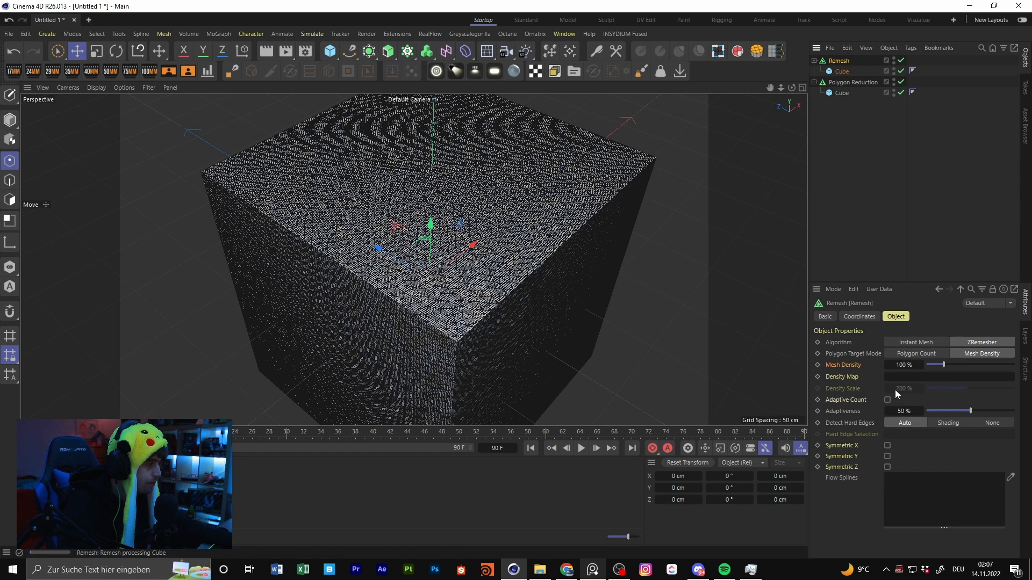
# Step: Set the new Remesh generator's mesh density to 1% and move it beside the polygon-reduced cube
pyautogui.write('1')
pyautogui.press('Return')
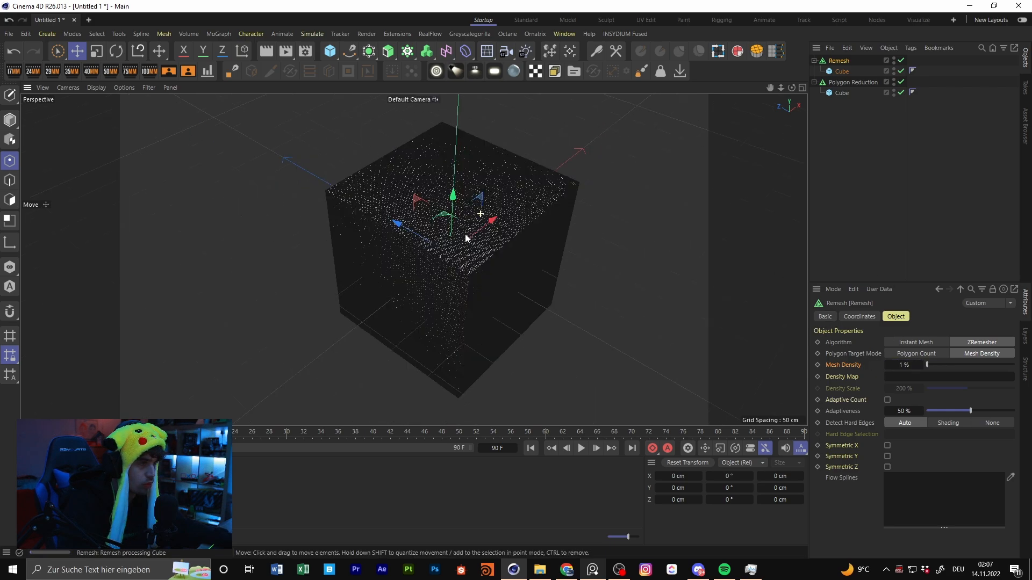
pyautogui.click(837, 72)
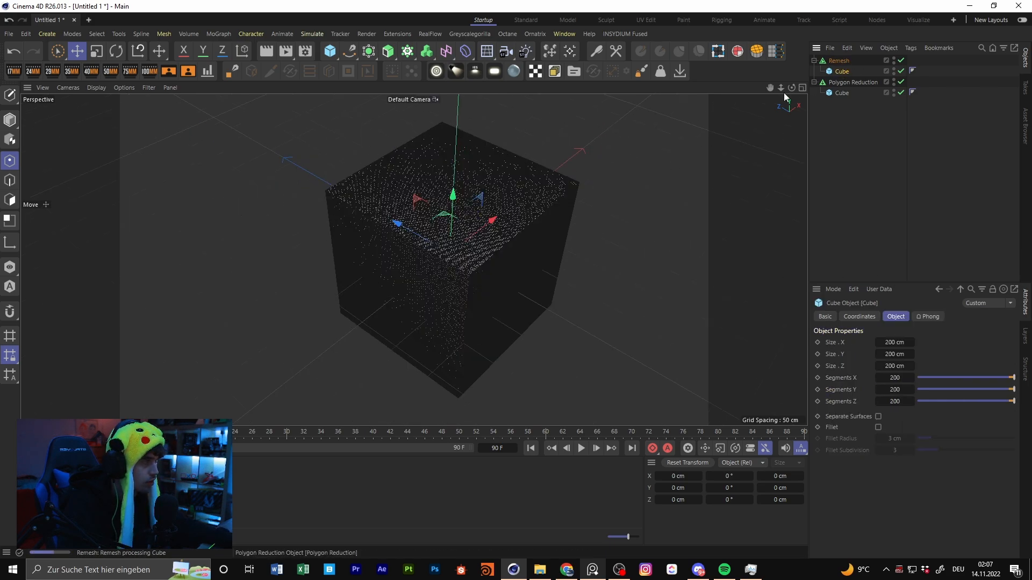
pyautogui.rightClick(841, 71)
pyautogui.click(772, 7)
pyautogui.scroll(5, 509, 181)
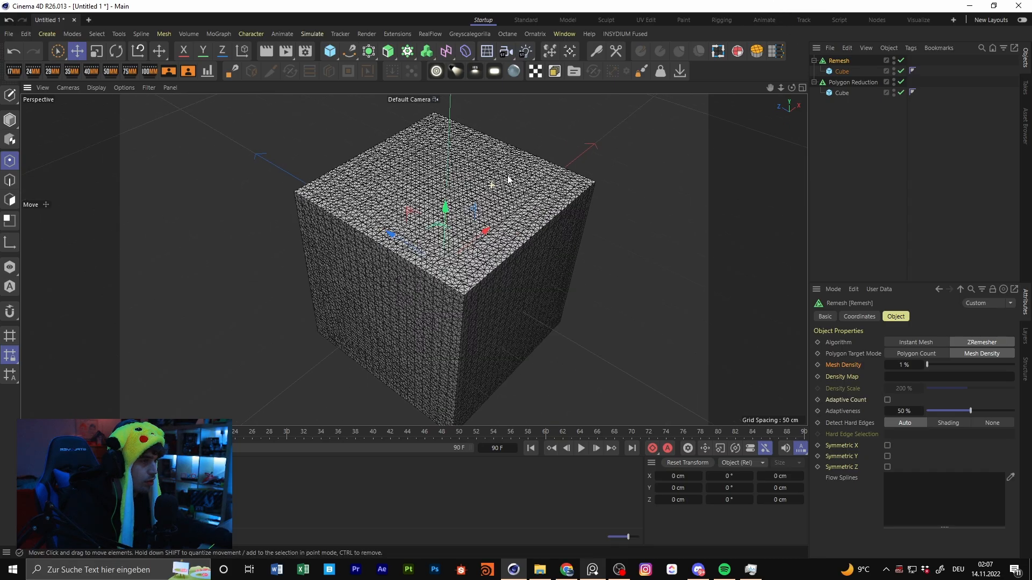
pyautogui.scroll(-5, 399, 295)
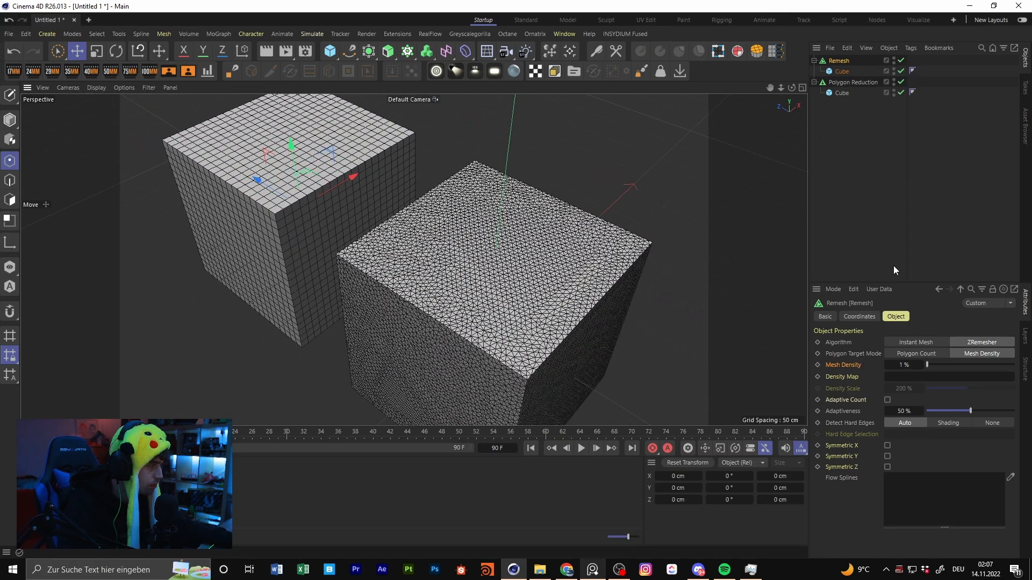
# Step: Collapse the Polygon Reduction generator and its child cube into one polygon object with Connect Objects + Delete
pyautogui.click(853, 82)
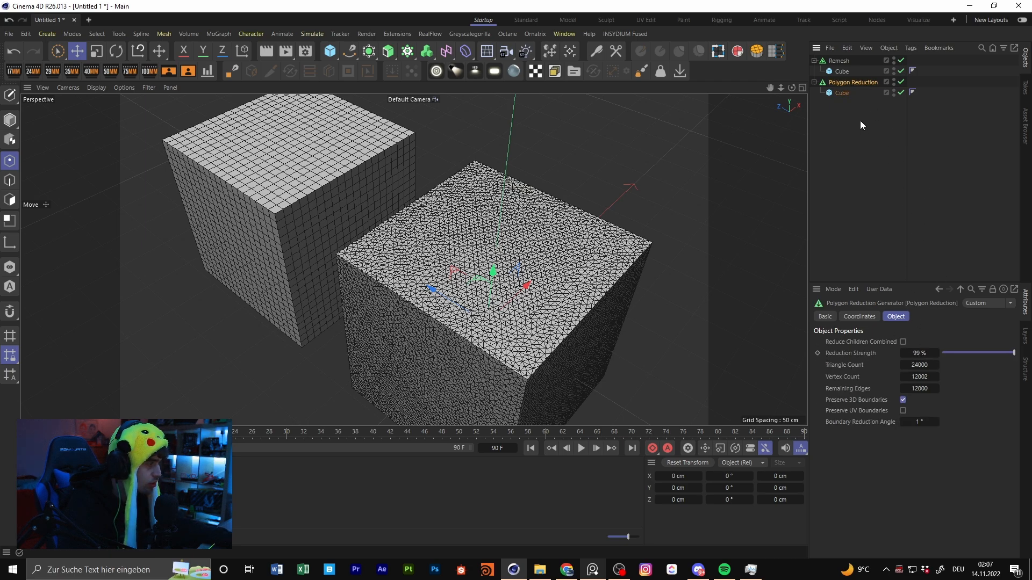
pyautogui.keyDown('ctrl'); pyautogui.click(842, 91); pyautogui.keyUp('ctrl')
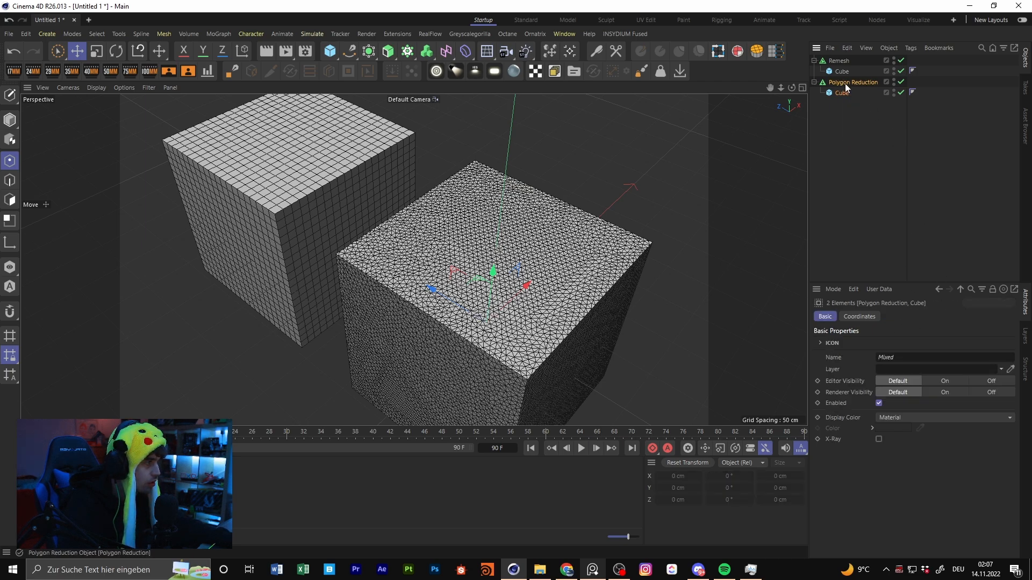
pyautogui.rightClick(845, 81)
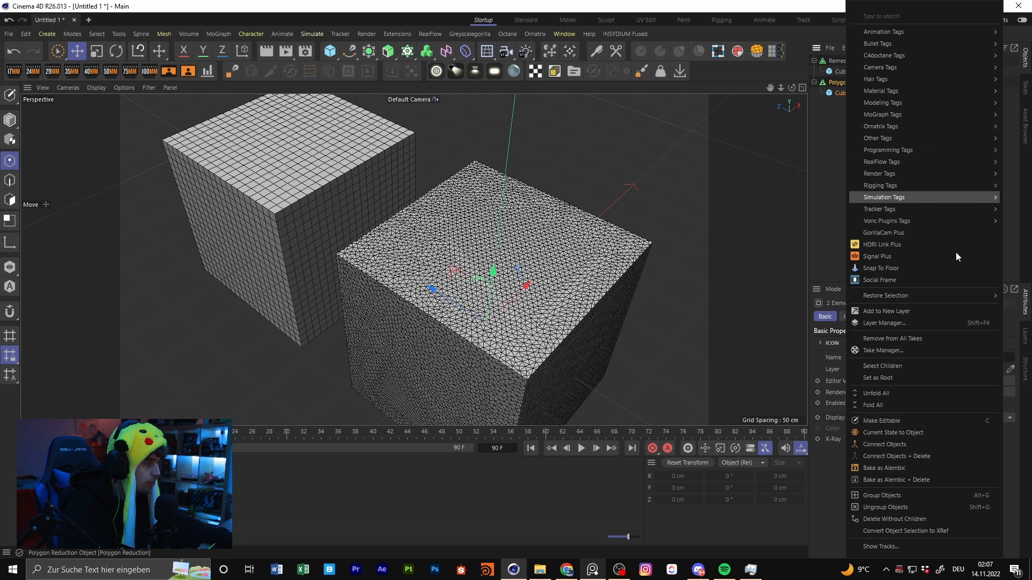
pyautogui.click(943, 456)
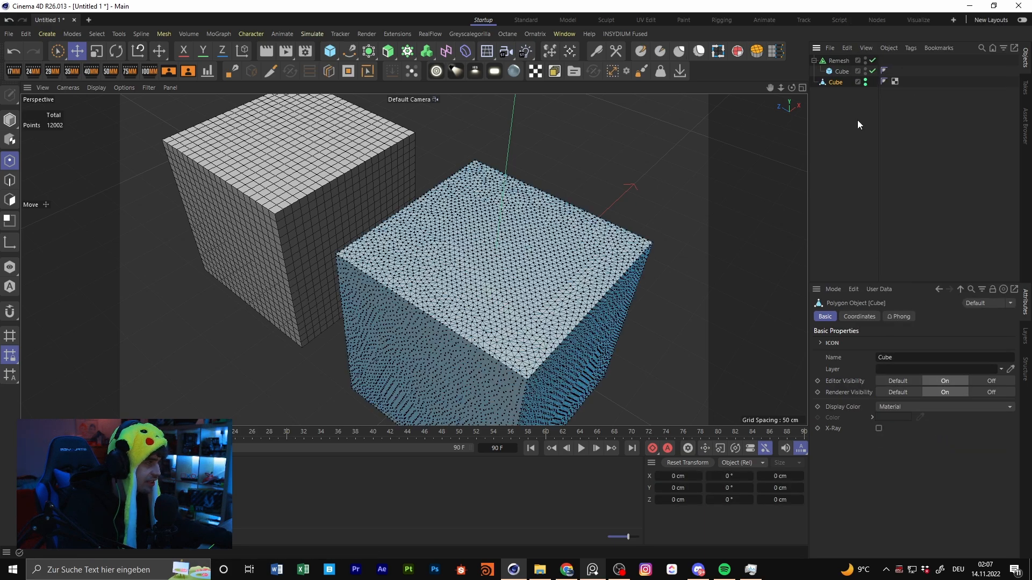
# Step: Bake the Remesh generator and its child cube into a single polygon mesh using Connect Objects + Delete
pyautogui.click(843, 72)
pyautogui.keyDown('ctrl'); pyautogui.click(843, 65); pyautogui.keyUp('ctrl')
pyautogui.rightClick(843, 65)
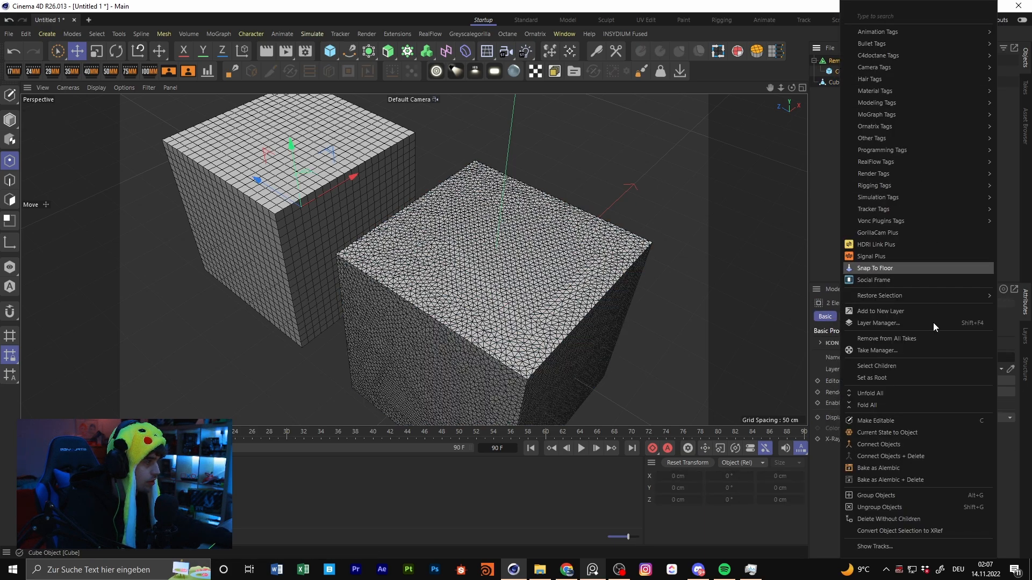
pyautogui.click(927, 458)
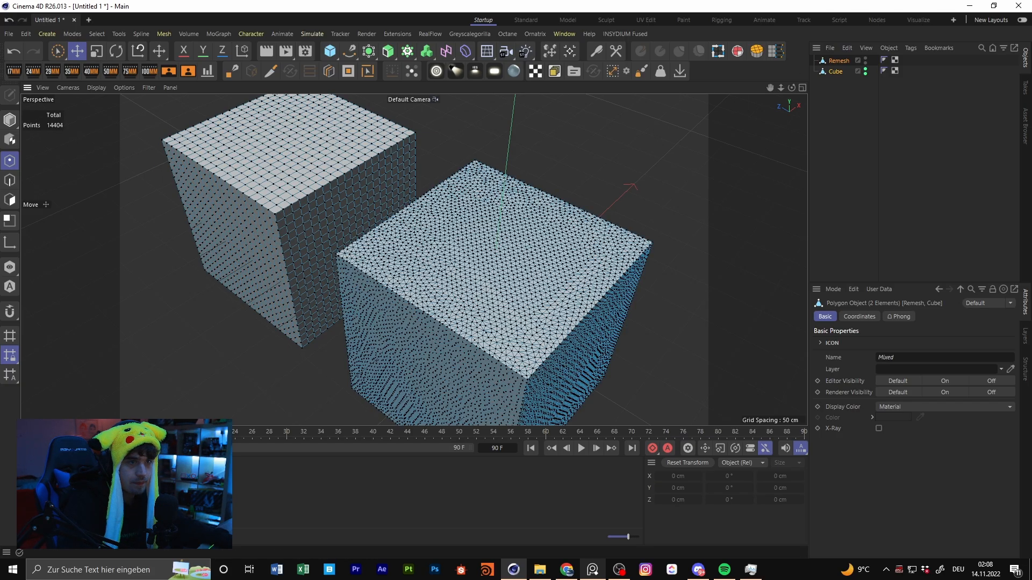
# Step: Switch to Model mode and select the remeshed cube, undoing any accidental move of it
pyautogui.click(10, 119)
pyautogui.keyDown('alt'); pyautogui.moveTo(328, 206); pyautogui.dragTo(420, 295); pyautogui.keyUp('alt')
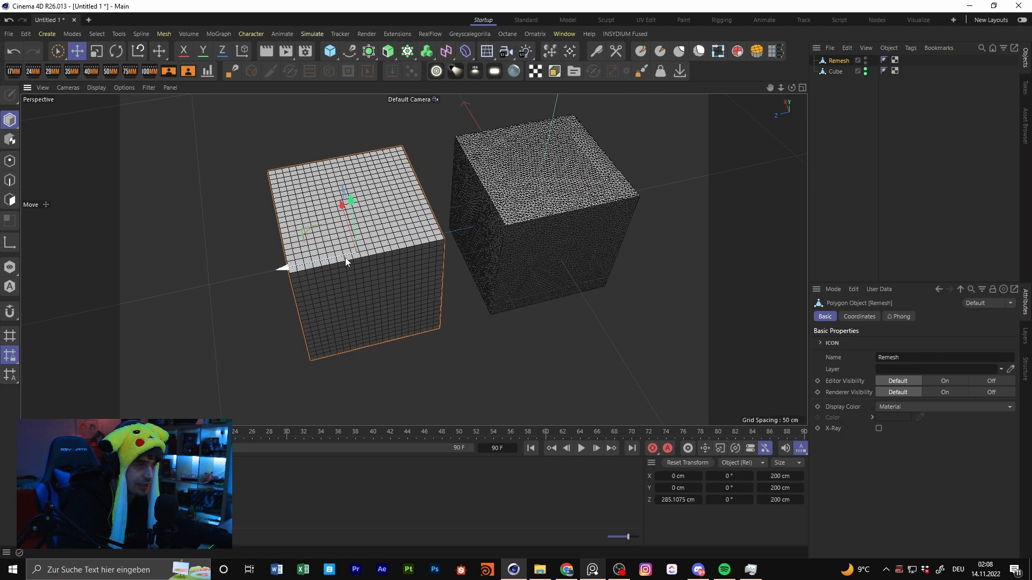
pyautogui.moveTo(355, 251)
pyautogui.mouseDown()
pyautogui.moveTo(407, 250)
pyautogui.moveTo(359, 255)
pyautogui.mouseUp()
pyautogui.hotkey('ctrl', 'z')
pyautogui.keyDown('alt'); pyautogui.moveTo(300, 267); pyautogui.dragTo(415, 281); pyautogui.keyUp('alt')
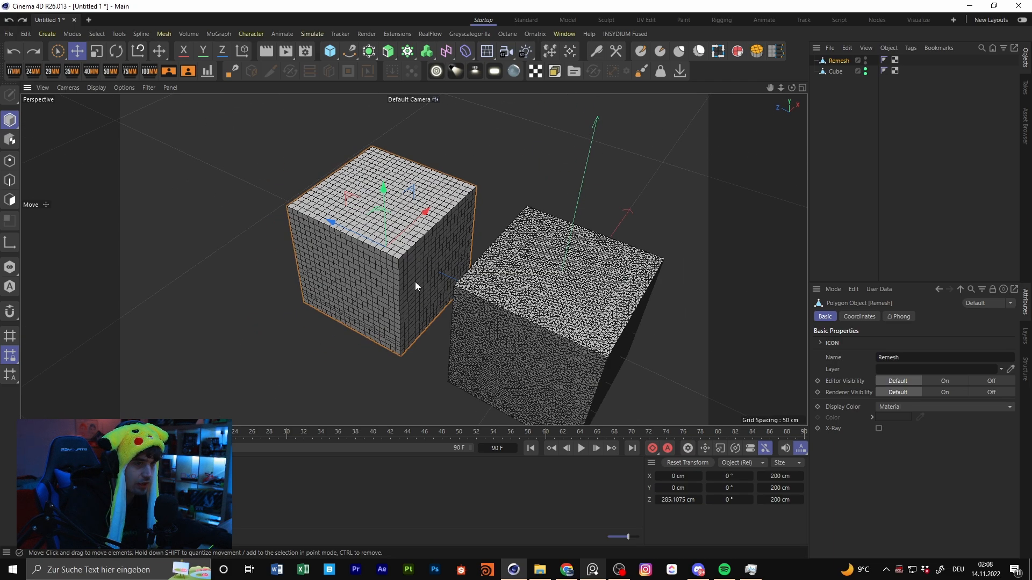
# Step: Search the Command Manager for "Axis ce" to find the Axis Center command, and close the manager
pyautogui.click(564, 33)
pyautogui.moveTo(585, 56)
pyautogui.click(737, 60)
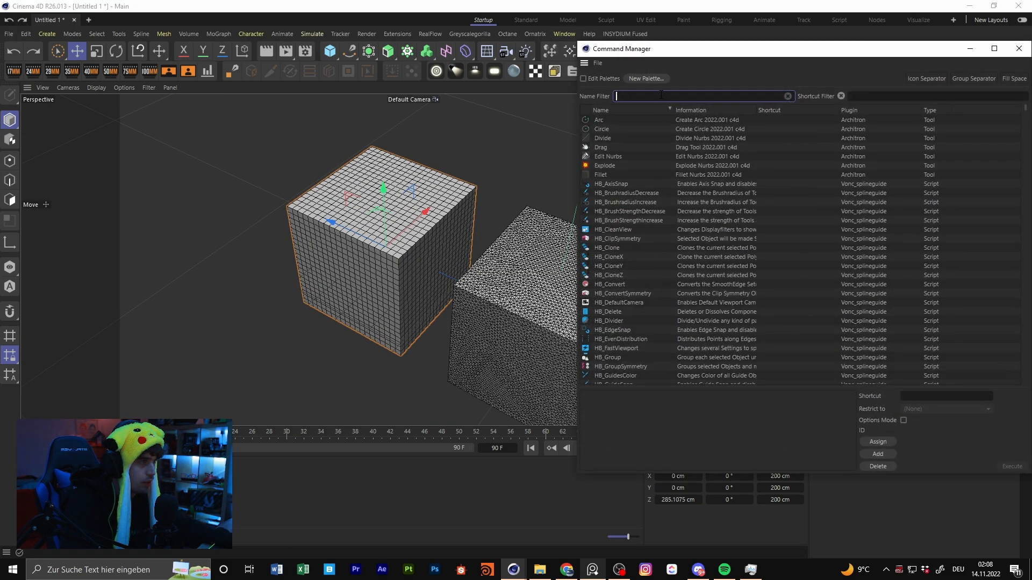
pyautogui.write('Axisc')
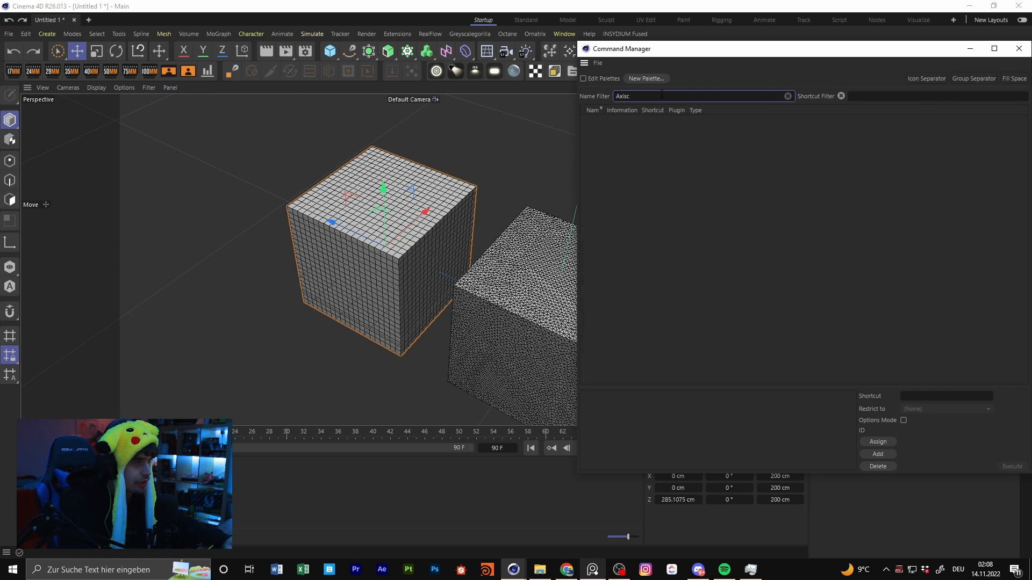
pyautogui.press('BackSpace')
pyautogui.write('ce')
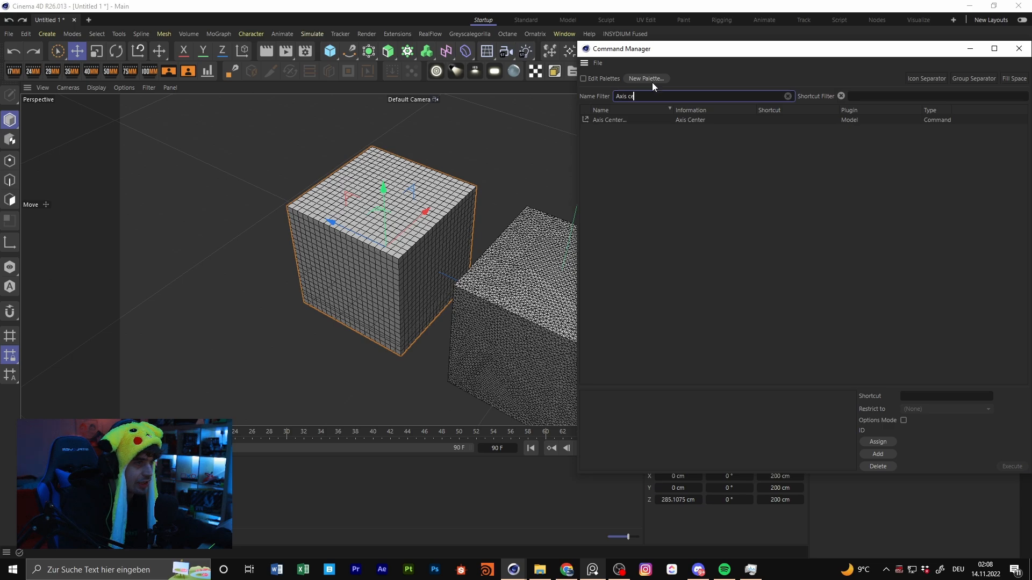
pyautogui.moveTo(705, 45); pyautogui.dragTo(264, 131)
pyautogui.click(582, 133)
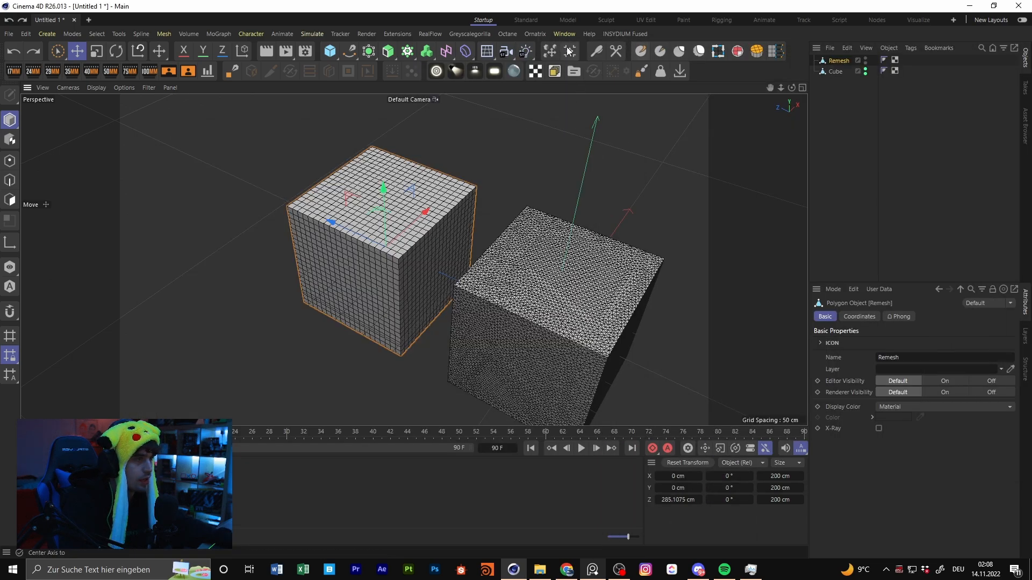
# Step: Put the triangulated cube and the remeshed cube each under its own Subdivision Surface, and display the viewport in Gouraud Shading
pyautogui.click(580, 226)
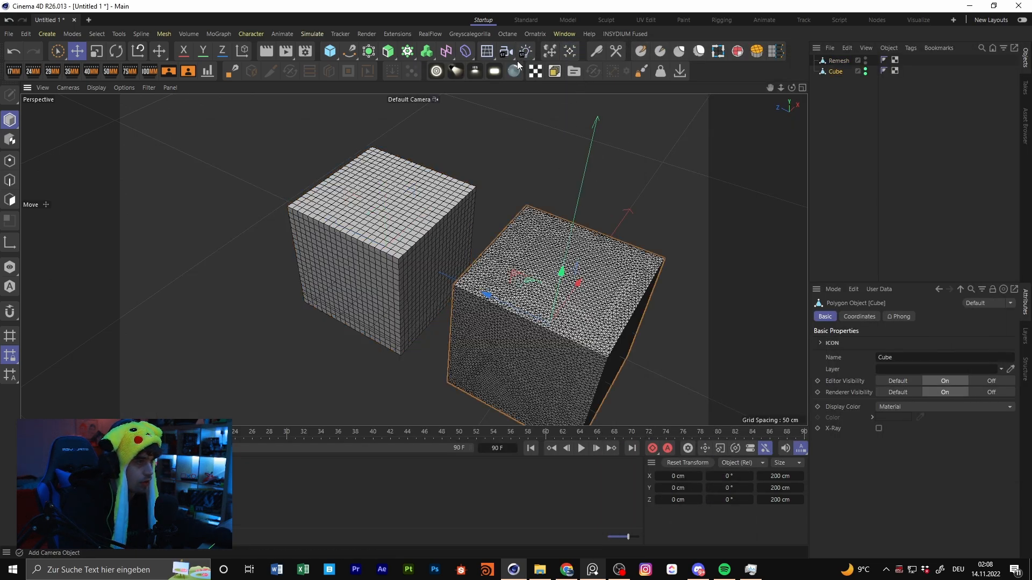
pyautogui.keyDown('alt'); pyautogui.moveTo(714, 200); pyautogui.dragTo(696, 214, button='middle'); pyautogui.keyUp('alt')
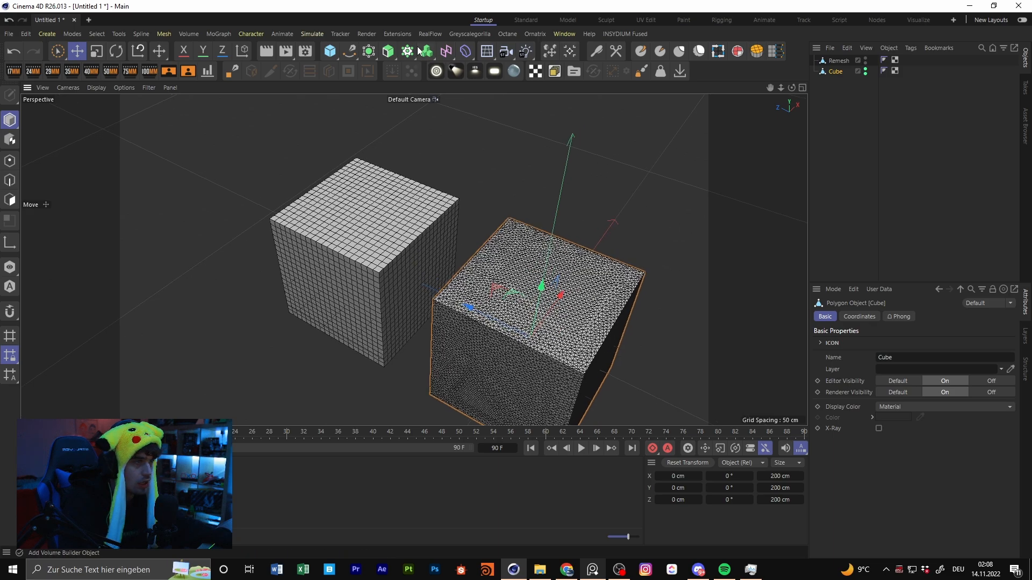
pyautogui.click(375, 53)
pyautogui.moveTo(839, 72); pyautogui.dragTo(853, 61)
pyautogui.click(386, 52)
pyautogui.click(923, 154)
pyautogui.click(97, 88)
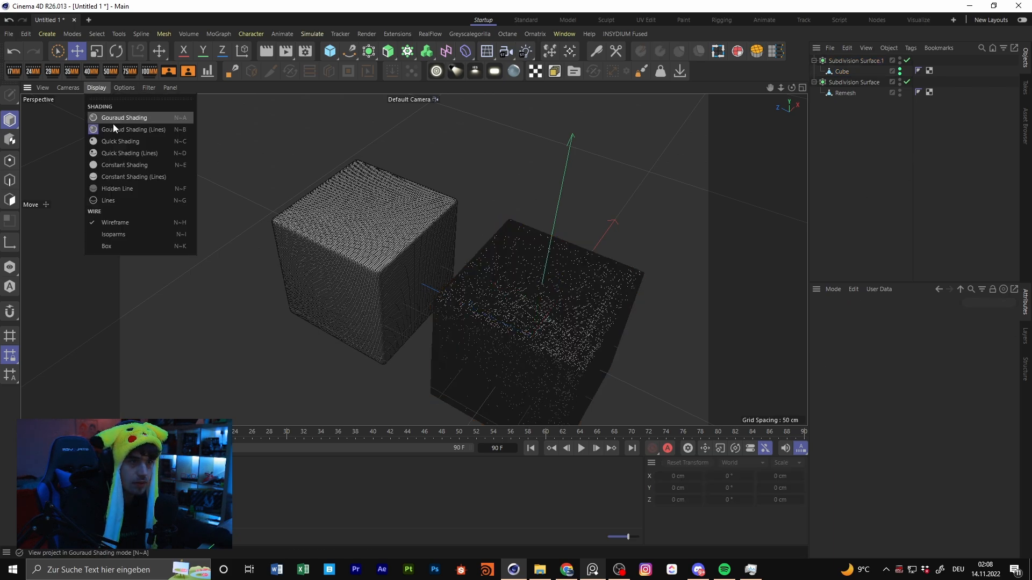
pyautogui.click(113, 122)
# Step: Examine the smoothed edges of the subdivided triangulated cube up close and compare them with those of the remeshed cube
pyautogui.scroll(6, 425, 287)
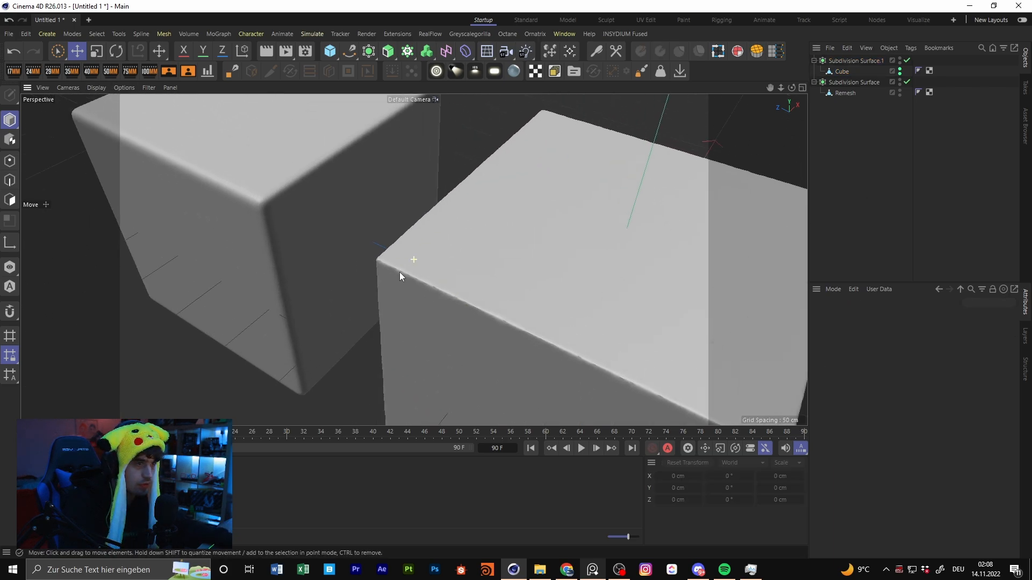
pyautogui.scroll(-3, 399, 273)
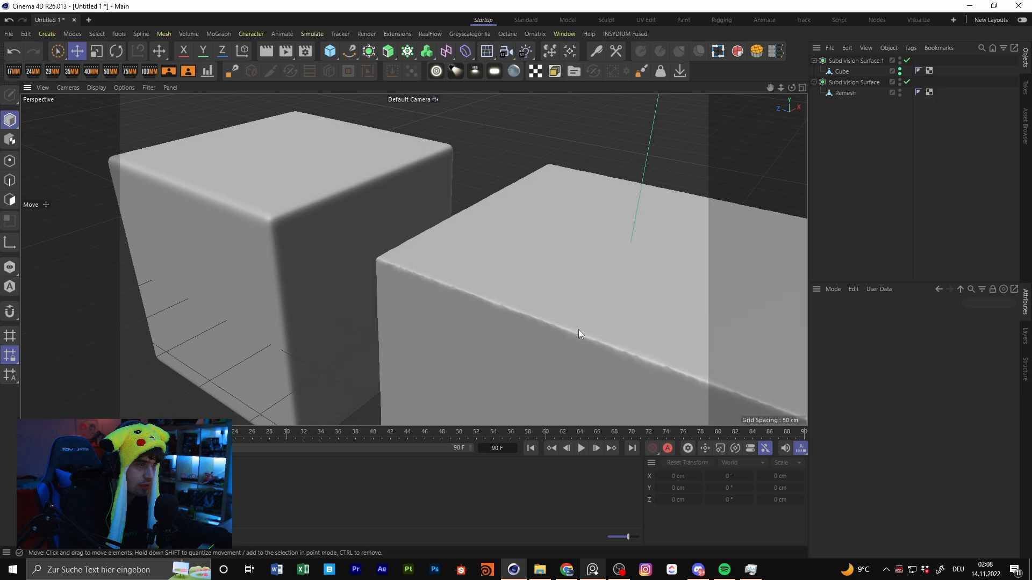
pyautogui.keyDown('alt'); pyautogui.moveTo(579, 330); pyautogui.dragTo(424, 259); pyautogui.keyUp('alt')
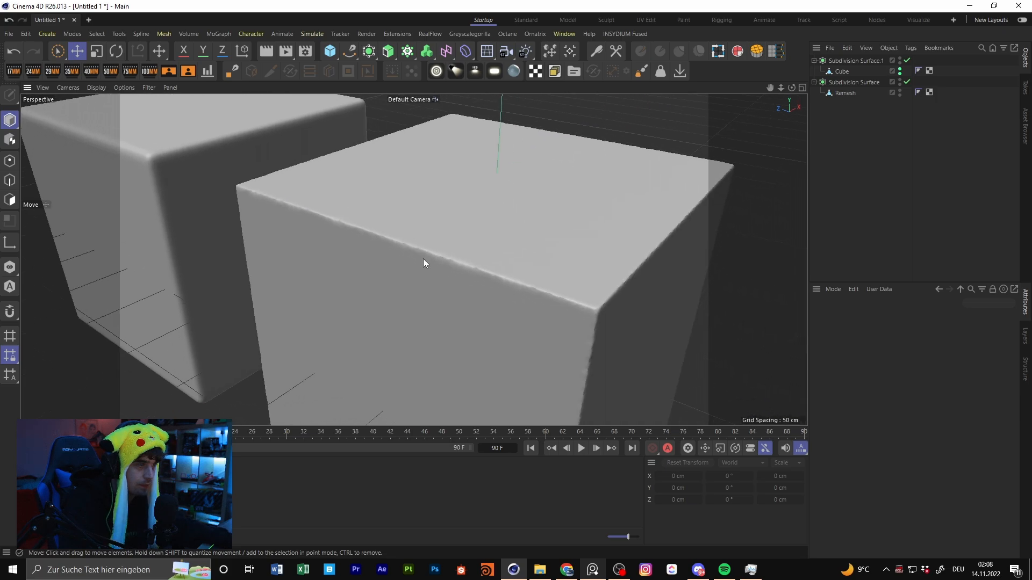
pyautogui.keyDown('alt'); pyautogui.moveTo(201, 161); pyautogui.dragTo(380, 238, button='middle'); pyautogui.keyUp('alt')
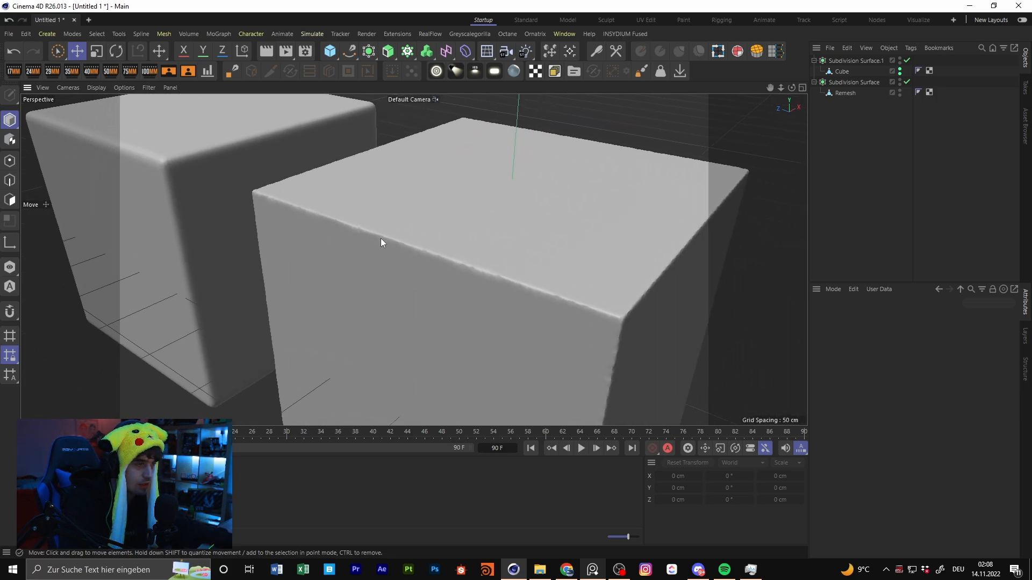
pyautogui.keyDown('alt'); pyautogui.moveTo(405, 243); pyautogui.dragTo(537, 232, button='right'); pyautogui.keyUp('alt')
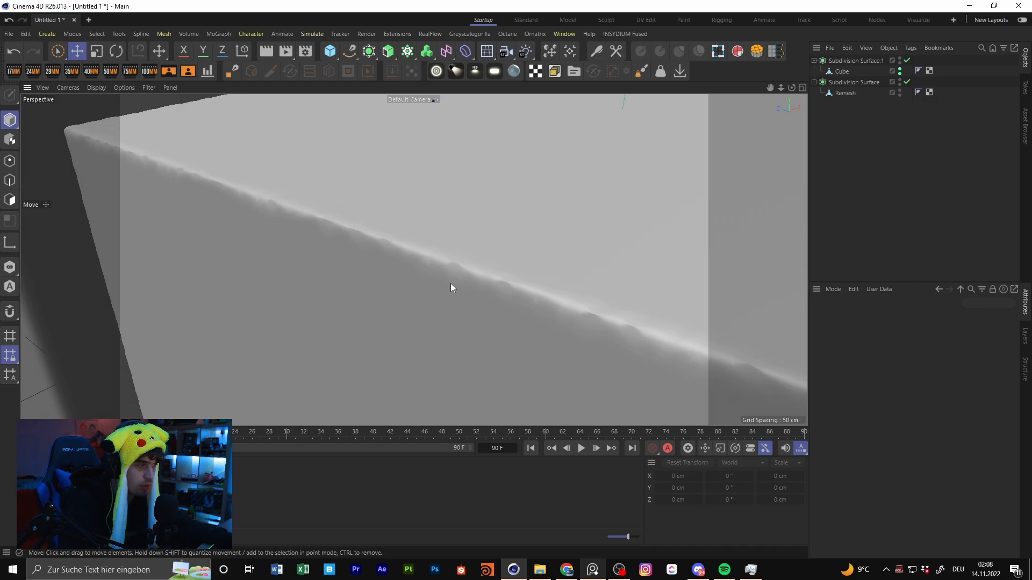
pyautogui.keyDown('alt'); pyautogui.moveTo(247, 194); pyautogui.dragTo(650, 305, button='middle'); pyautogui.keyUp('alt')
pyautogui.keyDown('alt'); pyautogui.moveTo(274, 174); pyautogui.dragTo(596, 283, button='middle'); pyautogui.keyUp('alt')
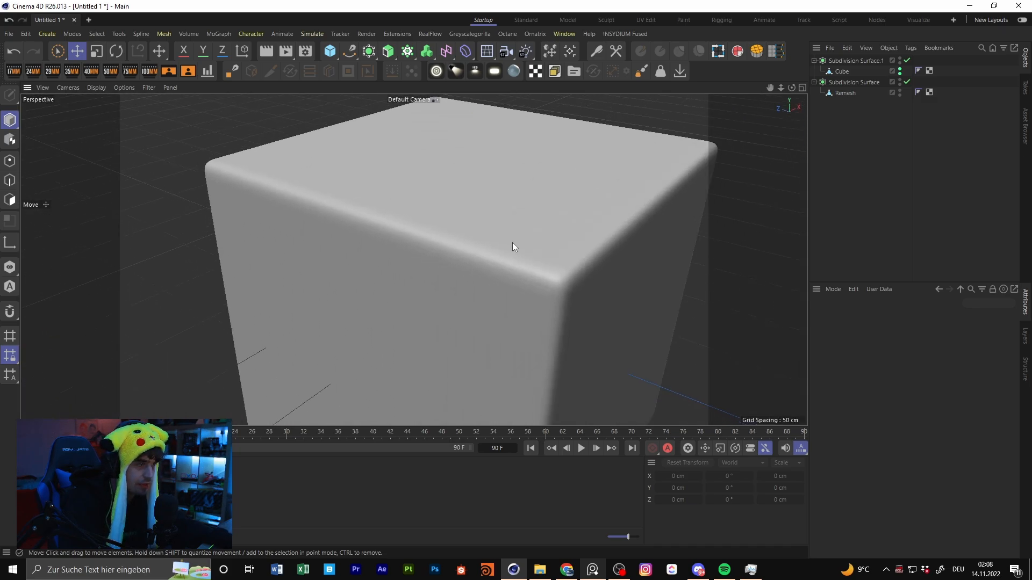
pyautogui.moveTo(523, 244)
pyautogui.keyDown('alt'); pyautogui.mouseDown()
pyautogui.moveTo(413, 252)
pyautogui.moveTo(373, 269)
pyautogui.moveTo(491, 273)
pyautogui.mouseUp(); pyautogui.keyUp('alt')
pyautogui.moveTo(459, 238)
pyautogui.keyDown('alt'); pyautogui.mouseDown()
pyautogui.moveTo(482, 231)
pyautogui.moveTo(497, 179)
pyautogui.moveTo(517, 165)
pyautogui.mouseUp(); pyautogui.keyUp('alt')
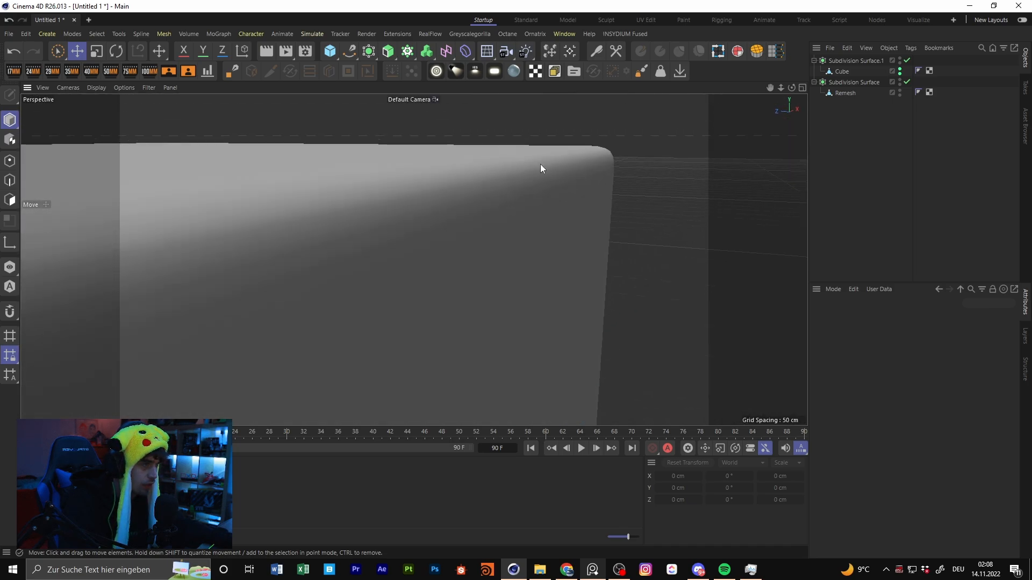
# Step: Set the editor and renderer subdivision of the triangulated cube's Subdivision Surface to 3
pyautogui.click(860, 60)
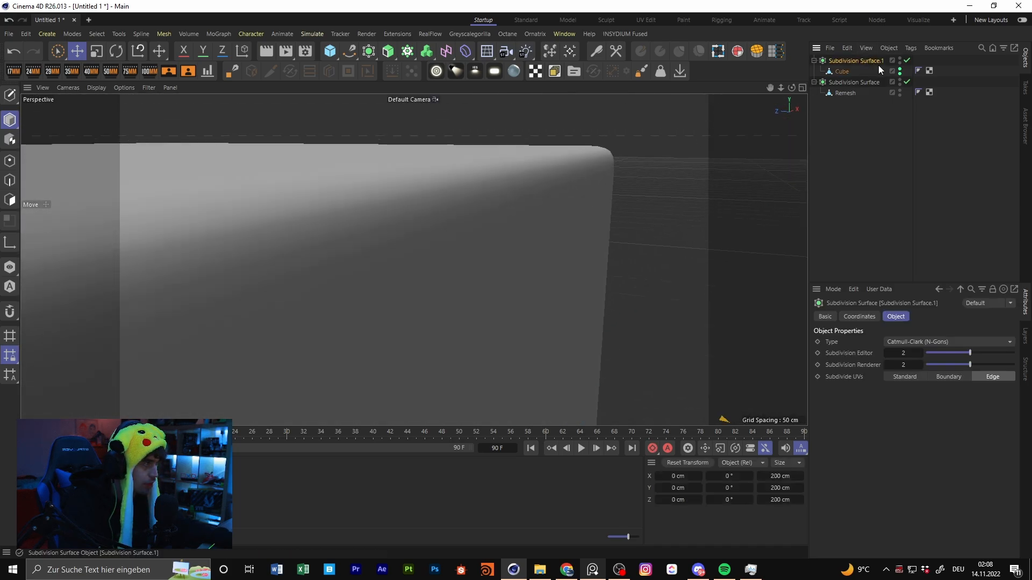
pyautogui.click(905, 354)
pyautogui.write('3')
pyautogui.press('Tab')
pyautogui.write('3')
pyautogui.press('Return')
# Step: Lower the editor and renderer subdivision of the triangulated cube's Subdivision Surface to 1
pyautogui.click(904, 355)
pyautogui.write('1')
pyautogui.press('Tab')
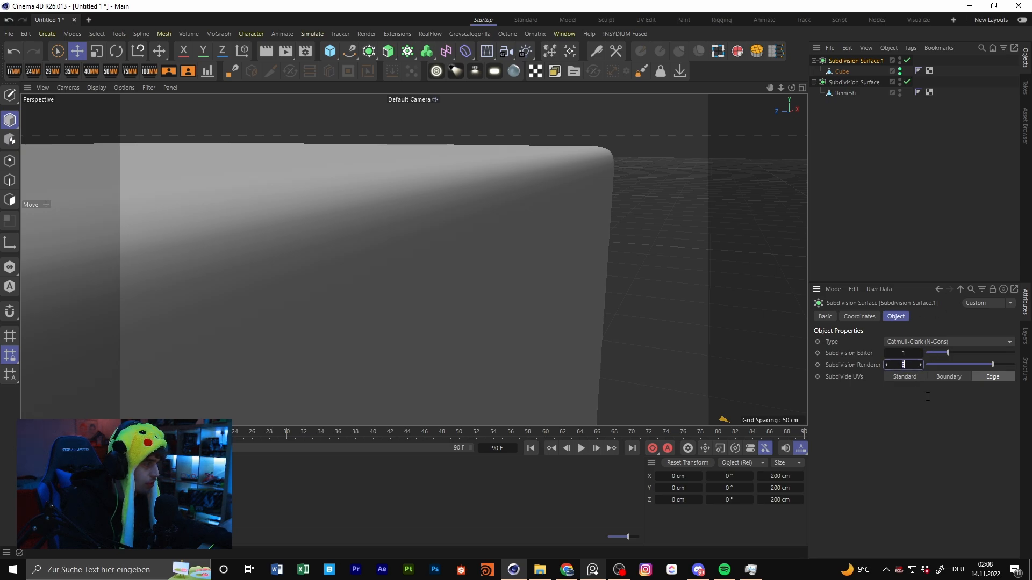
pyautogui.write('1')
pyautogui.press('Return')
# Step: Set the editor and renderer subdivision of the remeshed cube's Subdivision Surface to 3
pyautogui.click(855, 83)
pyautogui.click(904, 353)
pyautogui.write('3')
pyautogui.press('Tab')
pyautogui.write('3')
pyautogui.press('Return')
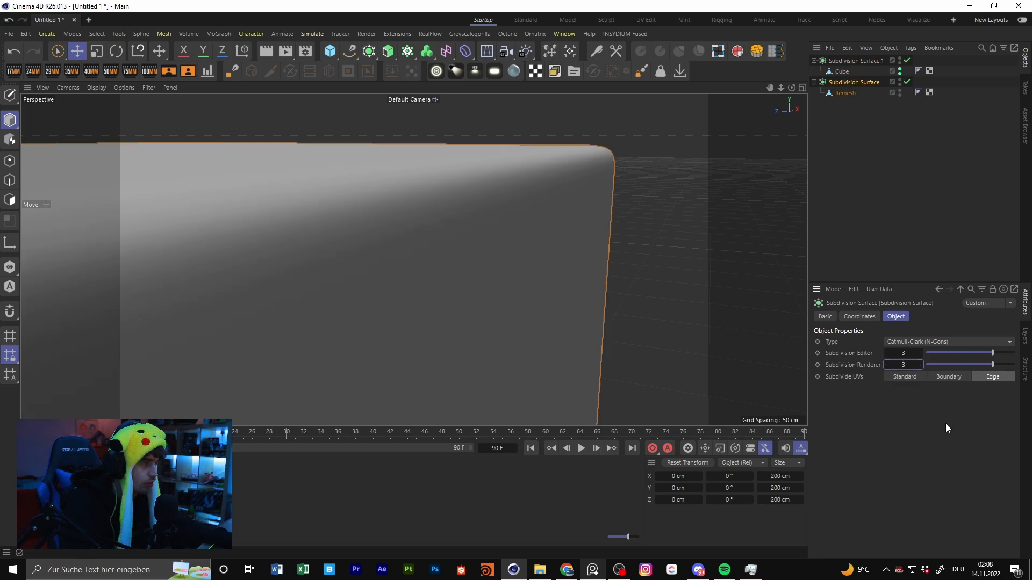
# Step: Compare both cubes' edges and set the triangulated cube's Subdivision Surface to 2 for editor and renderer
pyautogui.keyDown('alt'); pyautogui.moveTo(553, 225); pyautogui.dragTo(589, 243); pyautogui.keyUp('alt')
pyautogui.keyDown('alt'); pyautogui.moveTo(554, 204); pyautogui.dragTo(387, 244, button='right'); pyautogui.keyUp('alt')
pyautogui.keyDown('alt'); pyautogui.moveTo(480, 230); pyautogui.dragTo(574, 228); pyautogui.keyUp('alt')
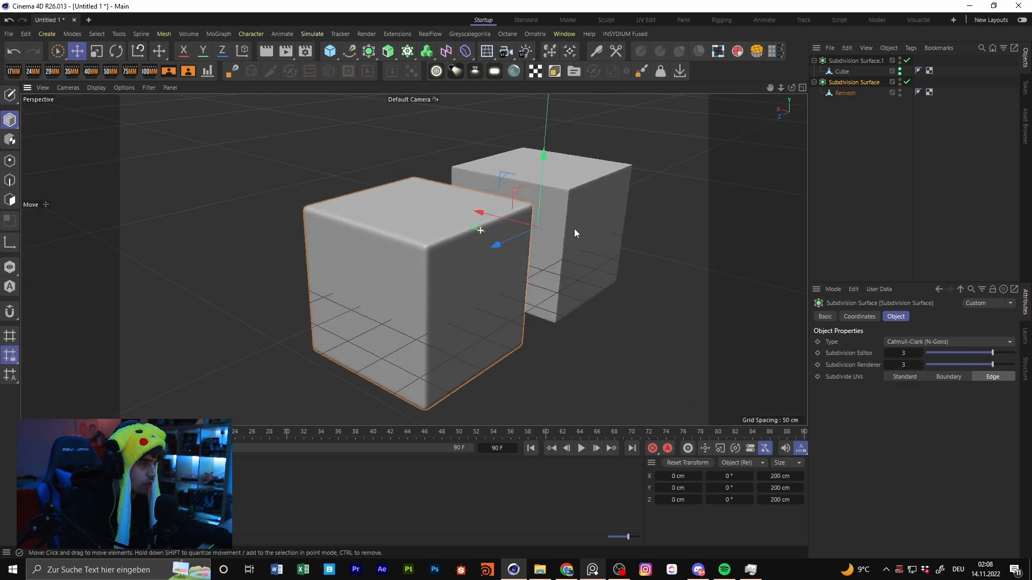
pyautogui.keyDown('alt'); pyautogui.moveTo(574, 228); pyautogui.dragTo(421, 211, button='right'); pyautogui.keyUp('alt')
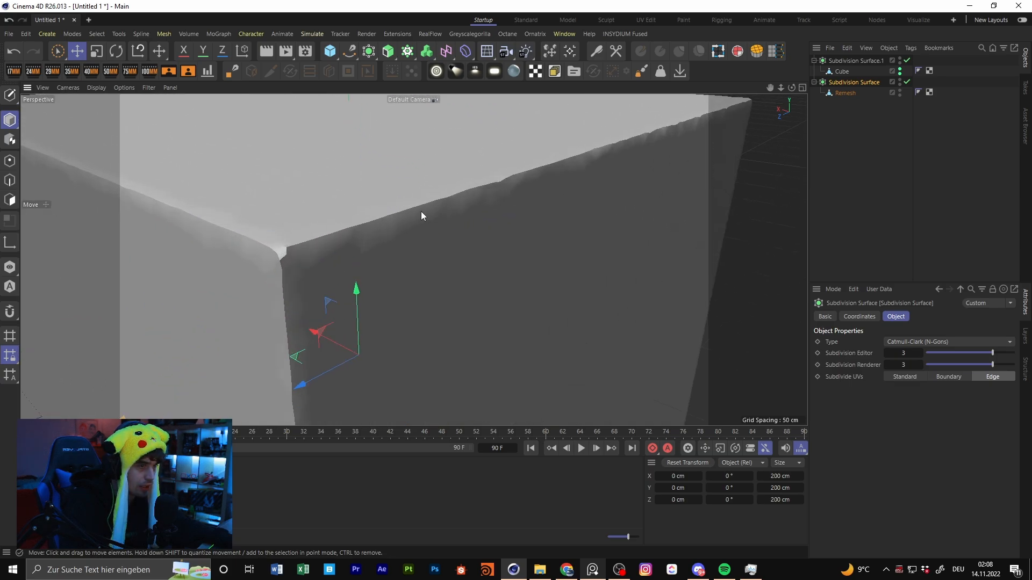
pyautogui.moveTo(421, 211)
pyautogui.keyDown('alt'); pyautogui.mouseDown()
pyautogui.moveTo(463, 187)
pyautogui.moveTo(466, 202)
pyautogui.moveTo(431, 222)
pyautogui.mouseUp(); pyautogui.keyUp('alt')
pyautogui.keyDown('alt'); pyautogui.moveTo(431, 221); pyautogui.dragTo(395, 222, button='right'); pyautogui.keyUp('alt')
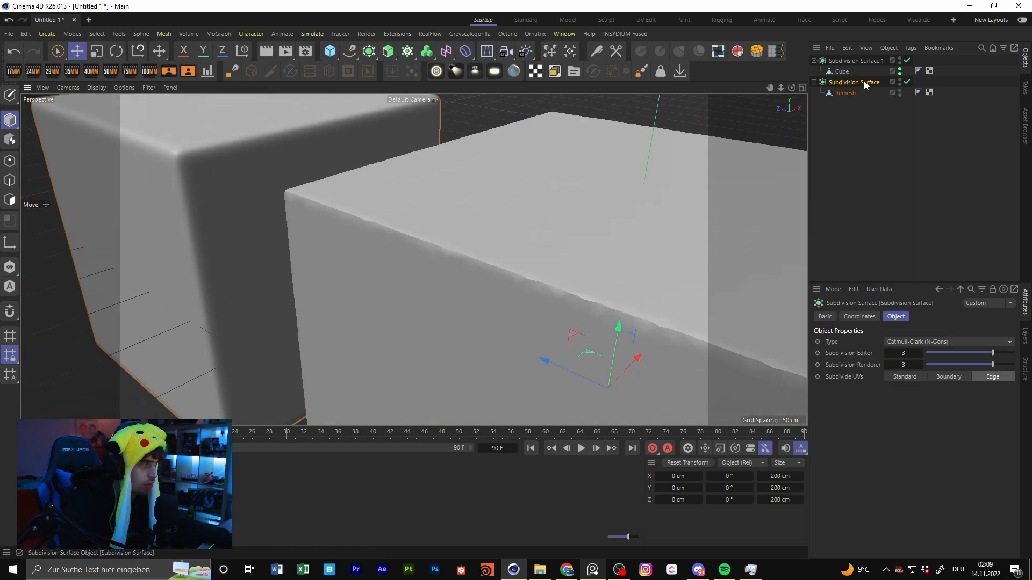
pyautogui.click(862, 61)
pyautogui.doubleClick(905, 353)
pyautogui.write('2')
pyautogui.press('Tab')
pyautogui.write('2')
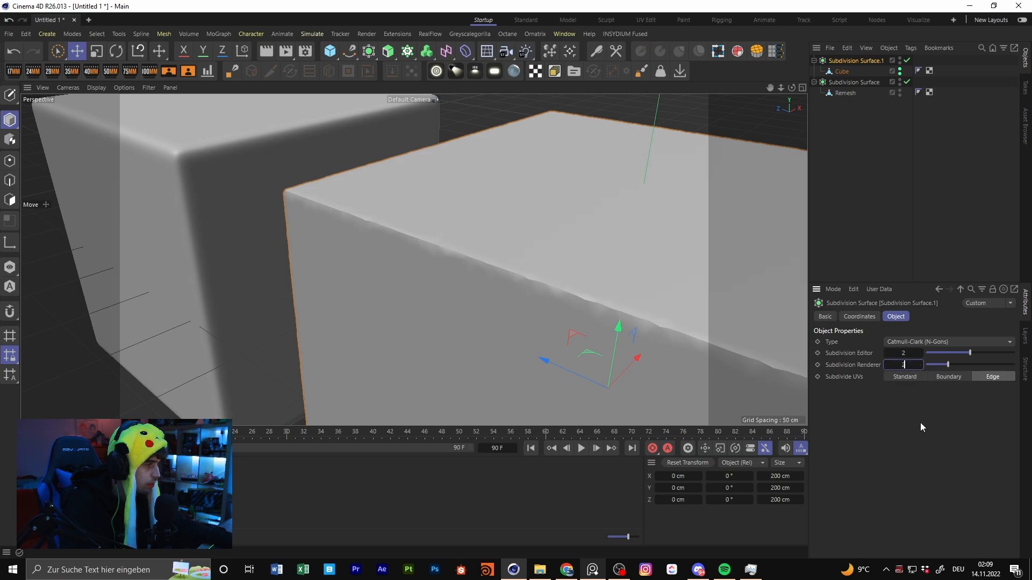
pyautogui.press('Return')
# Step: Raise the triangulated cube's Subdivision Surface to 3 for both editor and renderer
pyautogui.doubleClick(904, 353)
pyautogui.write('3')
pyautogui.press('Tab')
pyautogui.write('3')
pyautogui.press('Return')
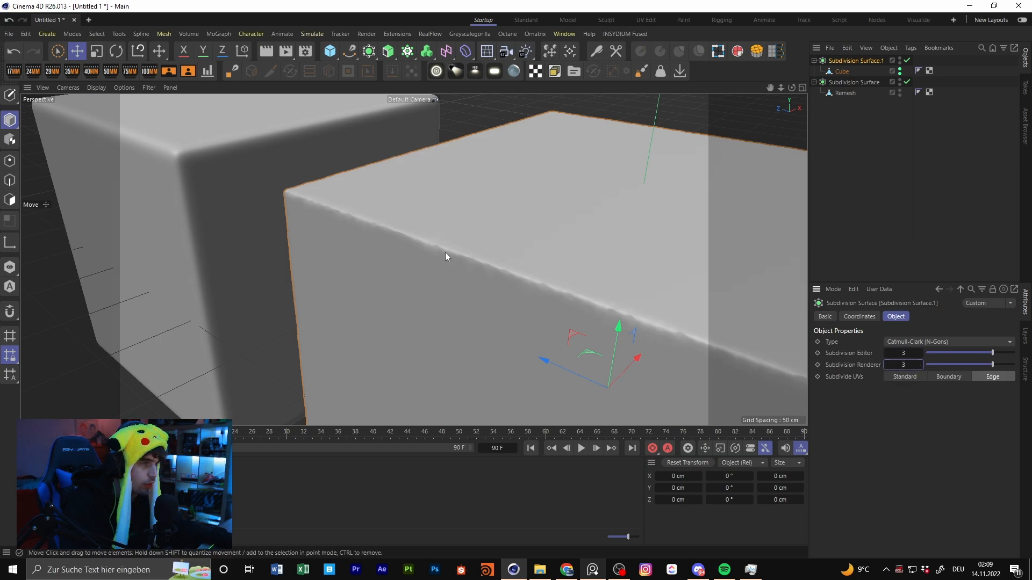
# Step: Compare the edges of the two cubes once more, and delete both Subdivision Surface generators with their meshes
pyautogui.keyDown('alt'); pyautogui.moveTo(420, 244); pyautogui.dragTo(273, 181); pyautogui.keyUp('alt')
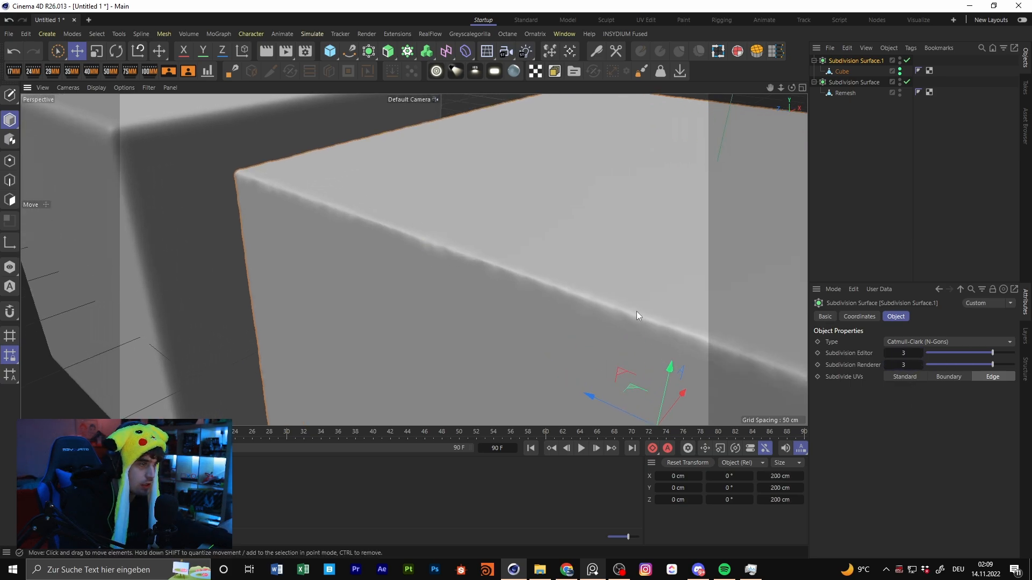
pyautogui.keyDown('alt'); pyautogui.moveTo(379, 226); pyautogui.dragTo(424, 240, button='middle'); pyautogui.keyUp('alt')
pyautogui.keyDown('alt'); pyautogui.moveTo(424, 239); pyautogui.dragTo(360, 245, button='right'); pyautogui.keyUp('alt')
pyautogui.keyDown('alt'); pyautogui.moveTo(360, 246); pyautogui.dragTo(598, 276, button='middle'); pyautogui.keyUp('alt')
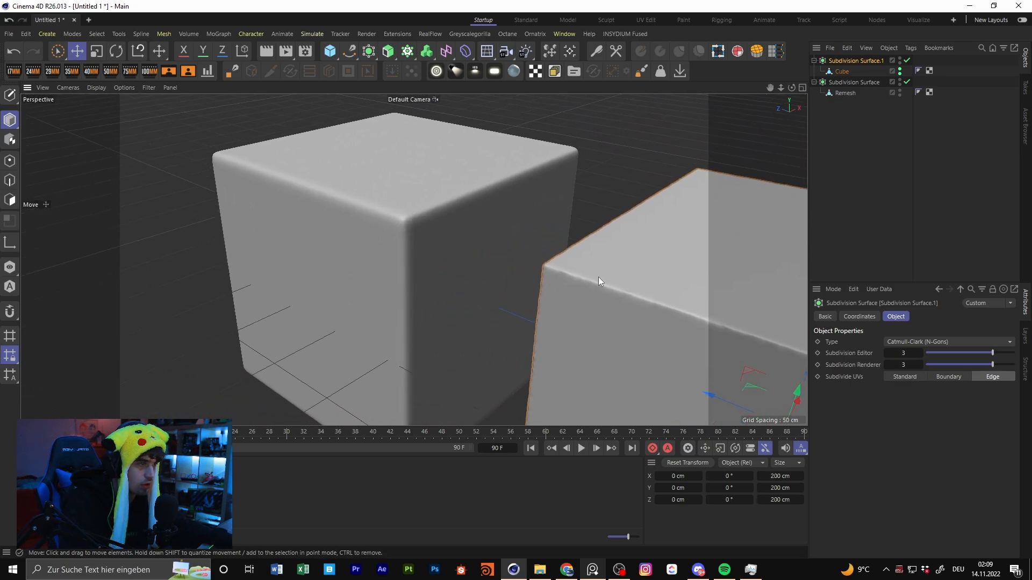
pyautogui.keyDown('alt'); pyautogui.moveTo(598, 276); pyautogui.dragTo(514, 278, button='right'); pyautogui.keyUp('alt')
pyautogui.moveTo(924, 69); pyautogui.dragTo(917, 198)
pyautogui.press('Delete')
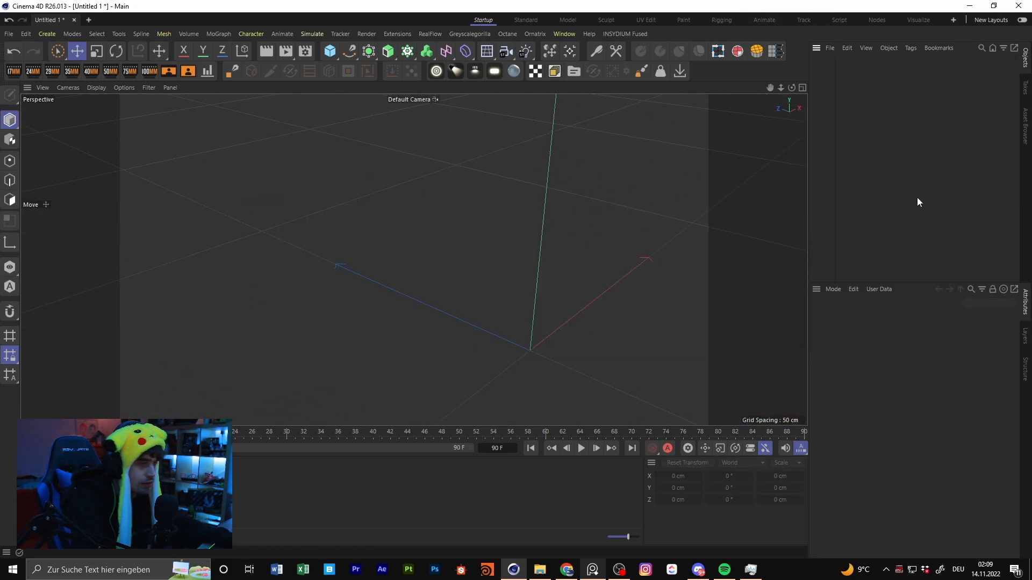